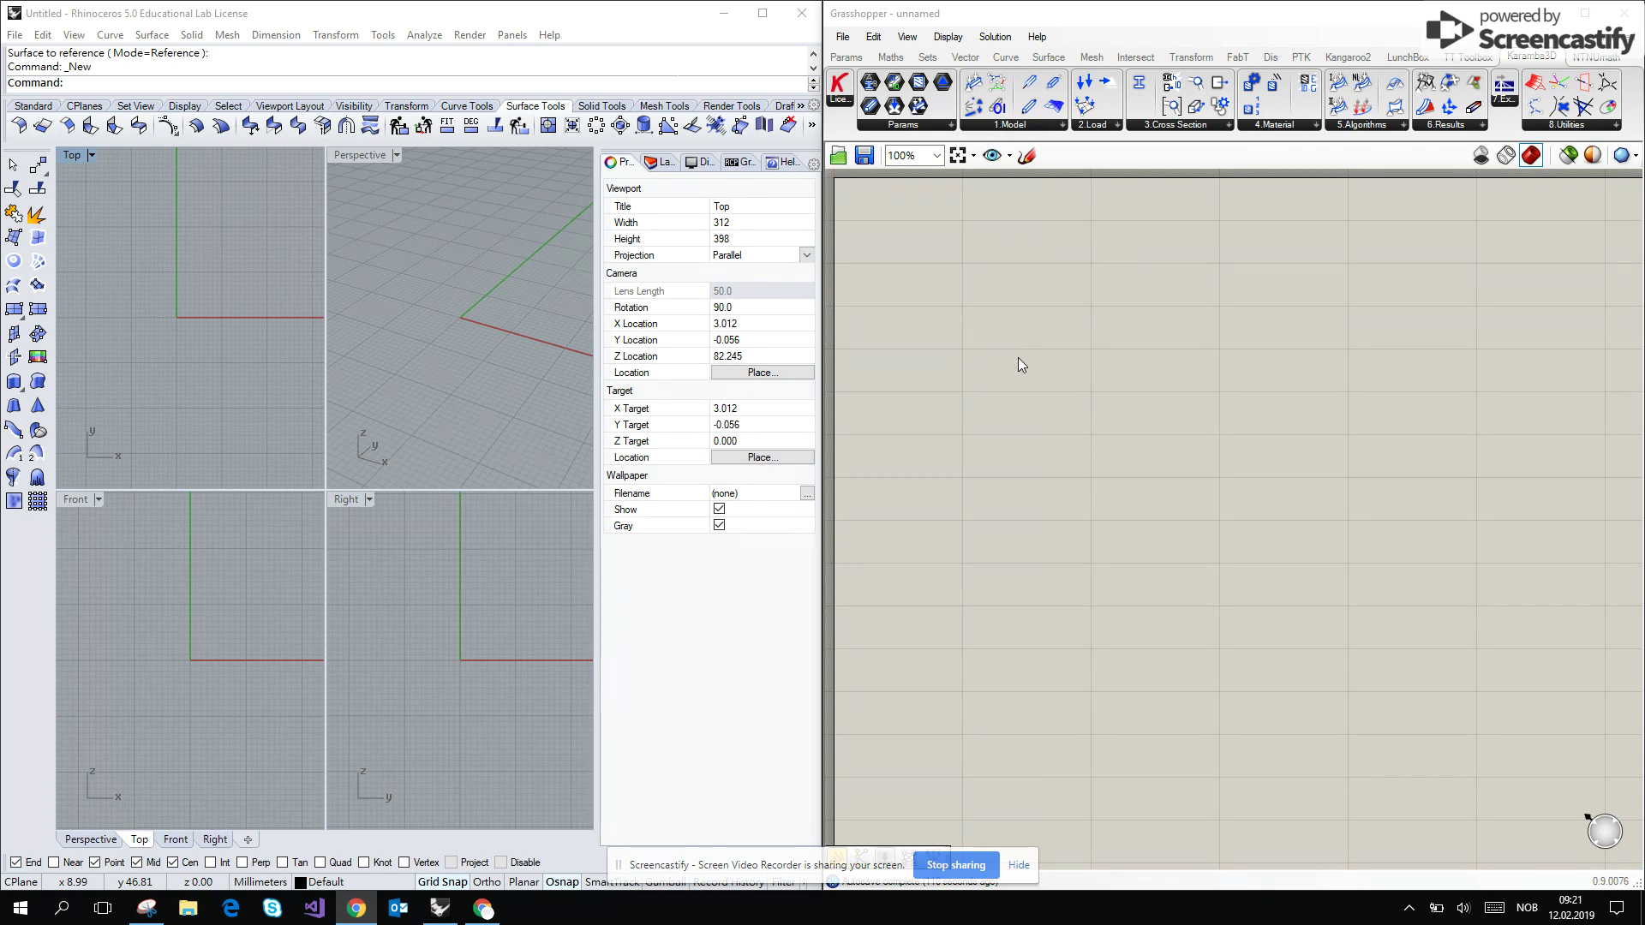
Place a Construct Point component from a 'point xy' search and move it up-right
double_click(1036, 338)
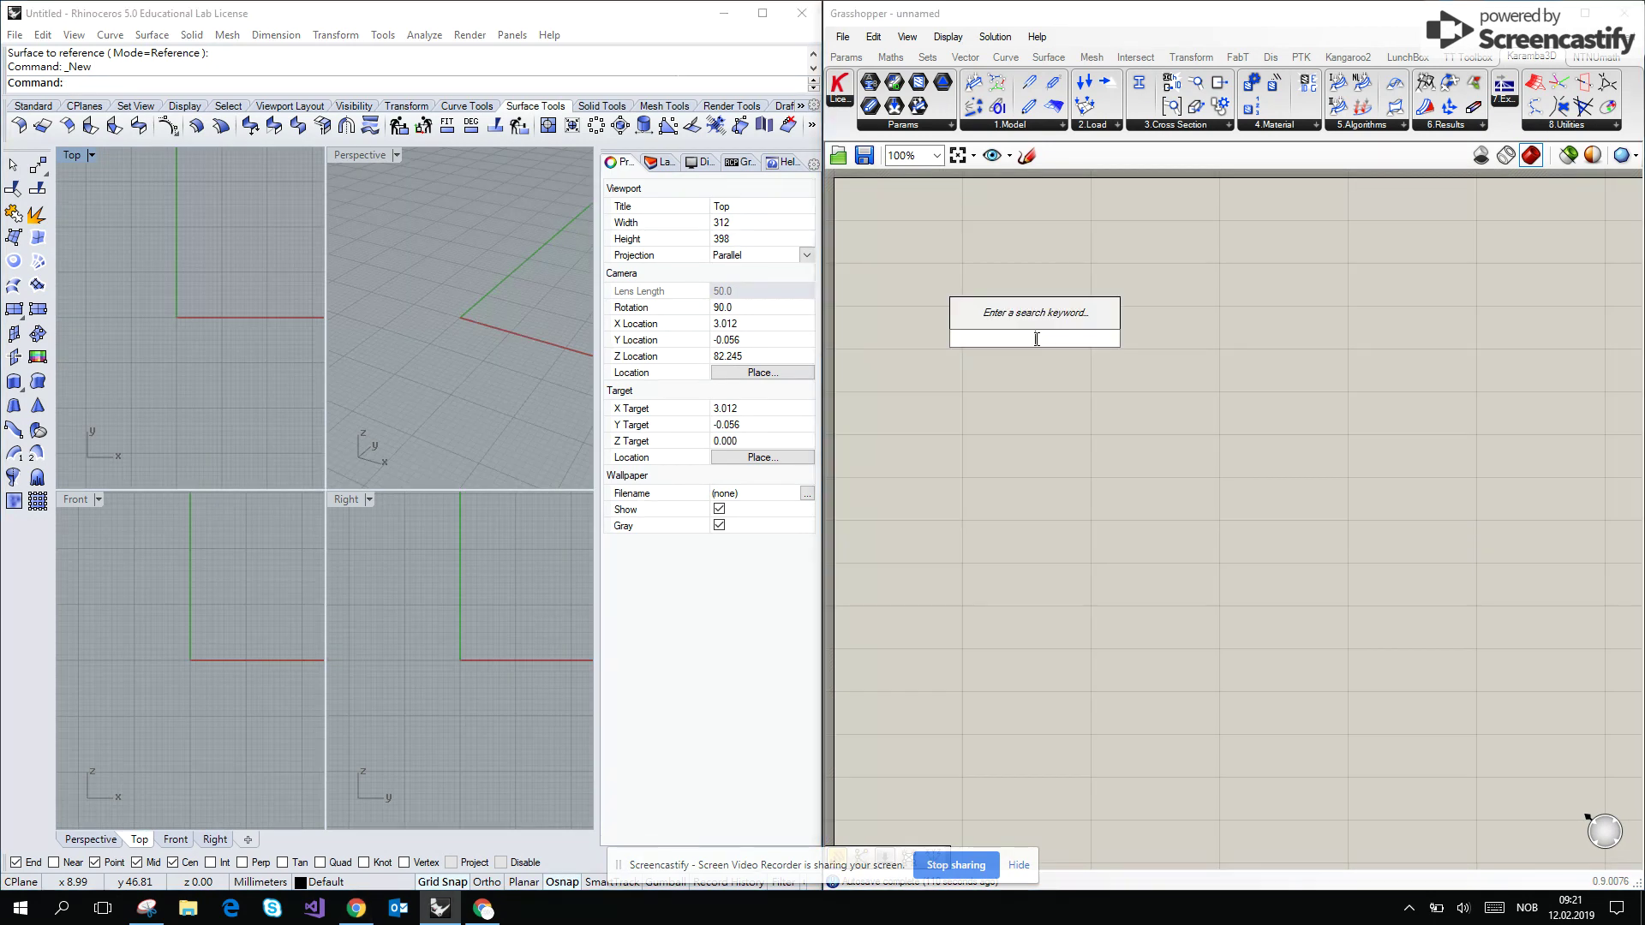
type("point")
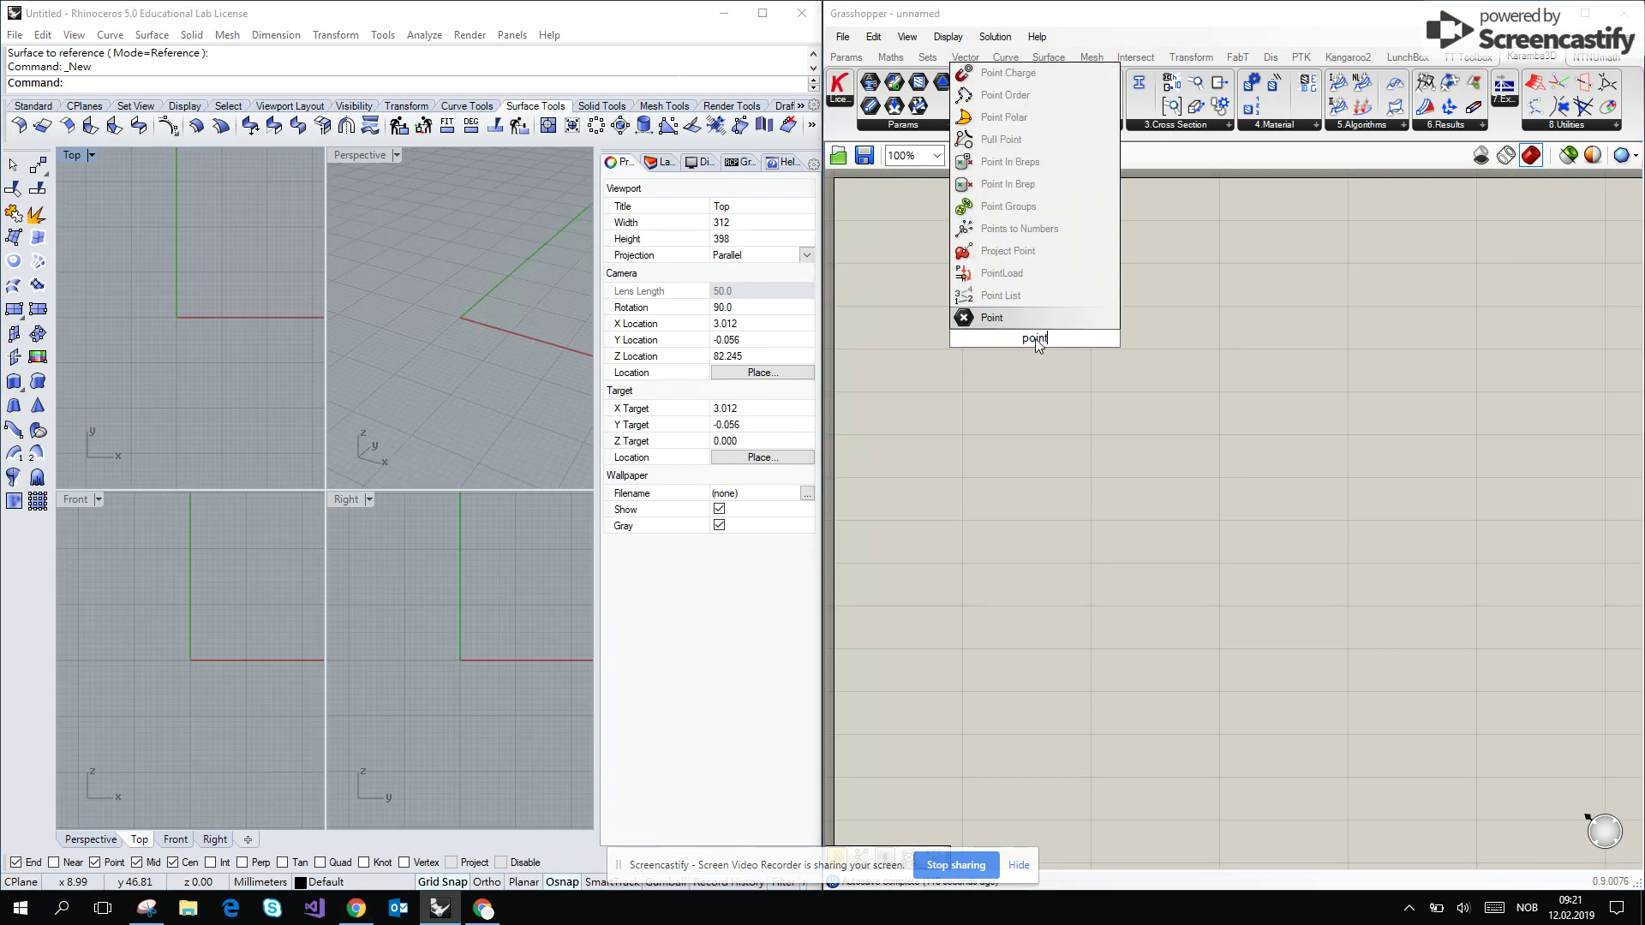
type(" xy")
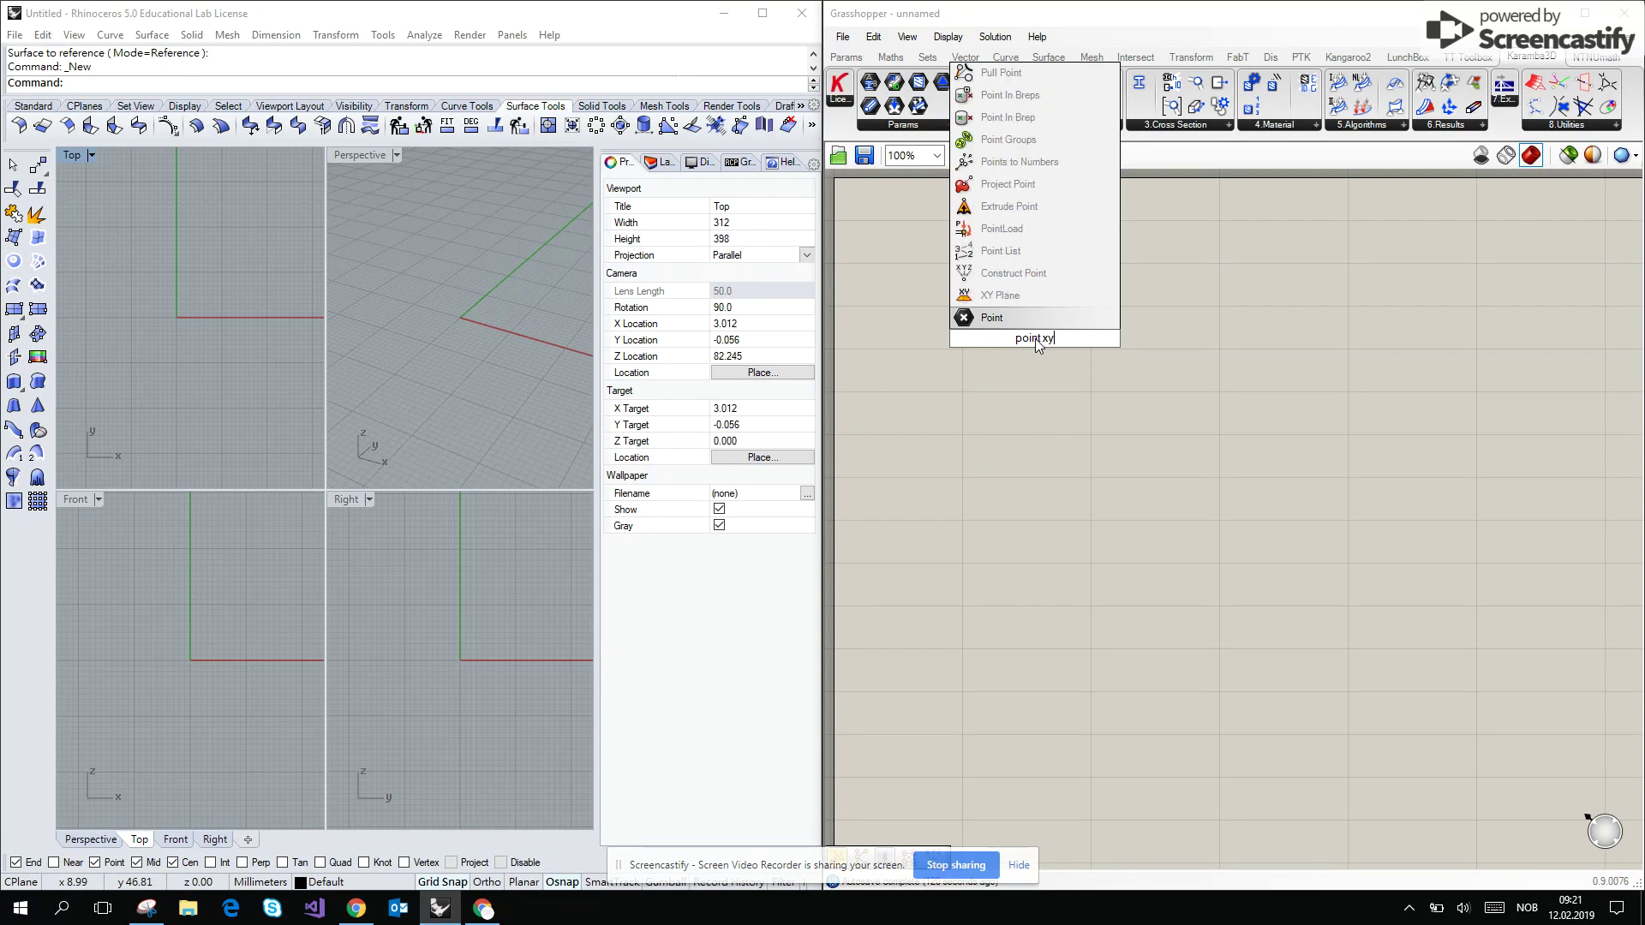
key("Up")
key("Up")
key("Return")
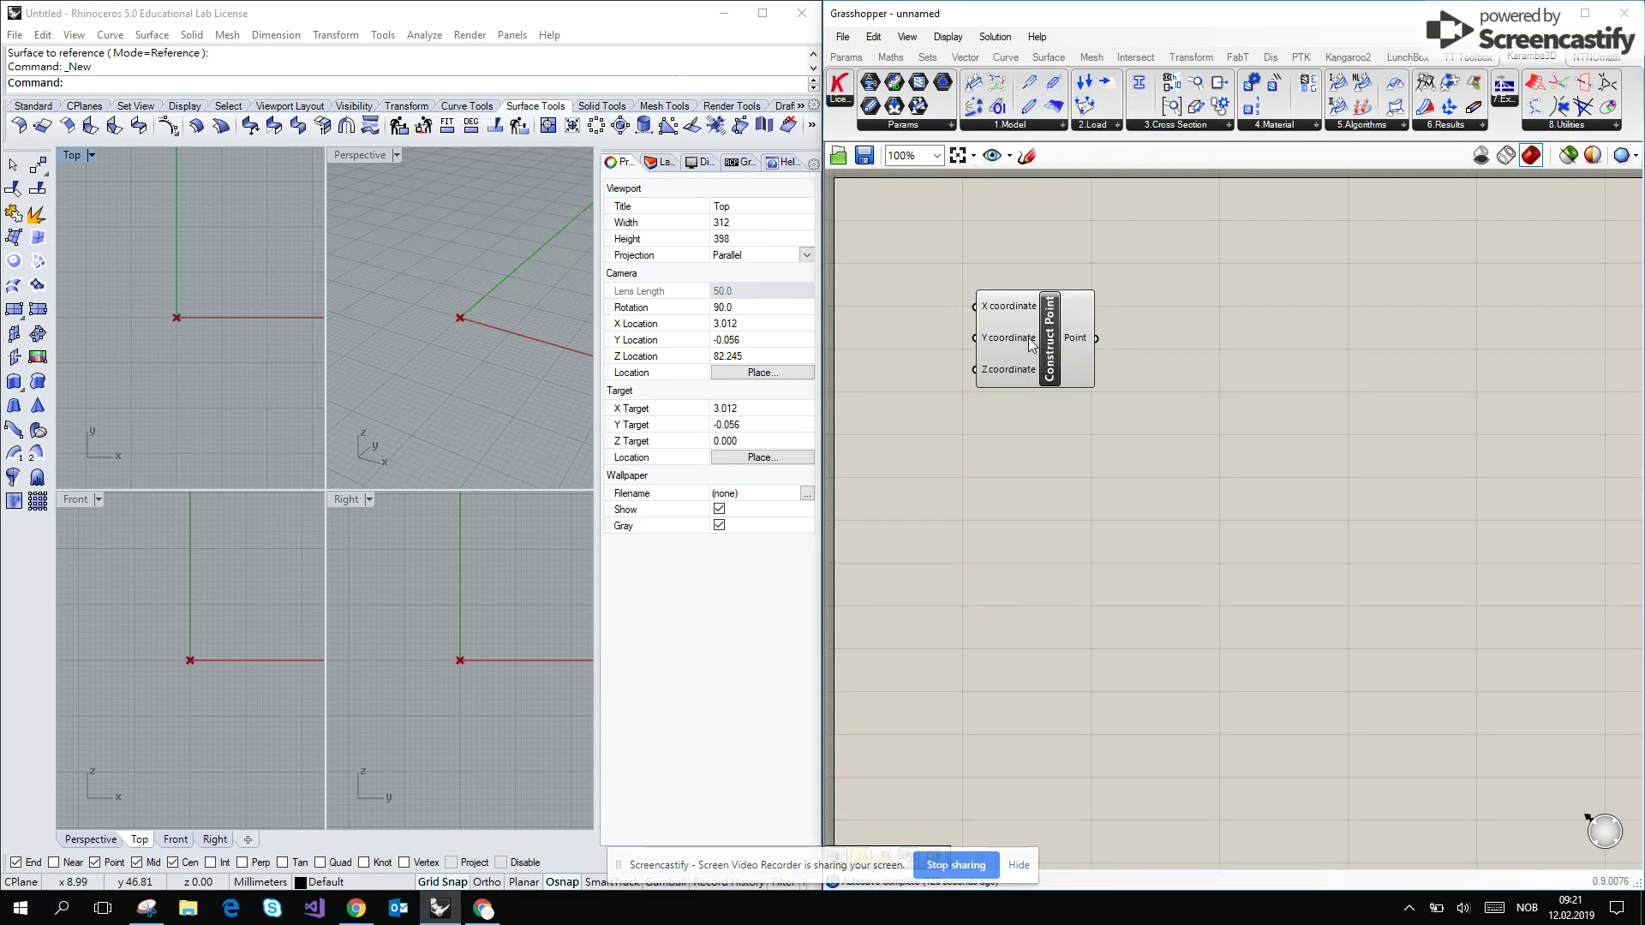
left_click_drag(1030, 343, 1119, 450)
Duplicate the Construct Point and stack the copy below the original
left_click_drag(1129, 301, 1332, 329)
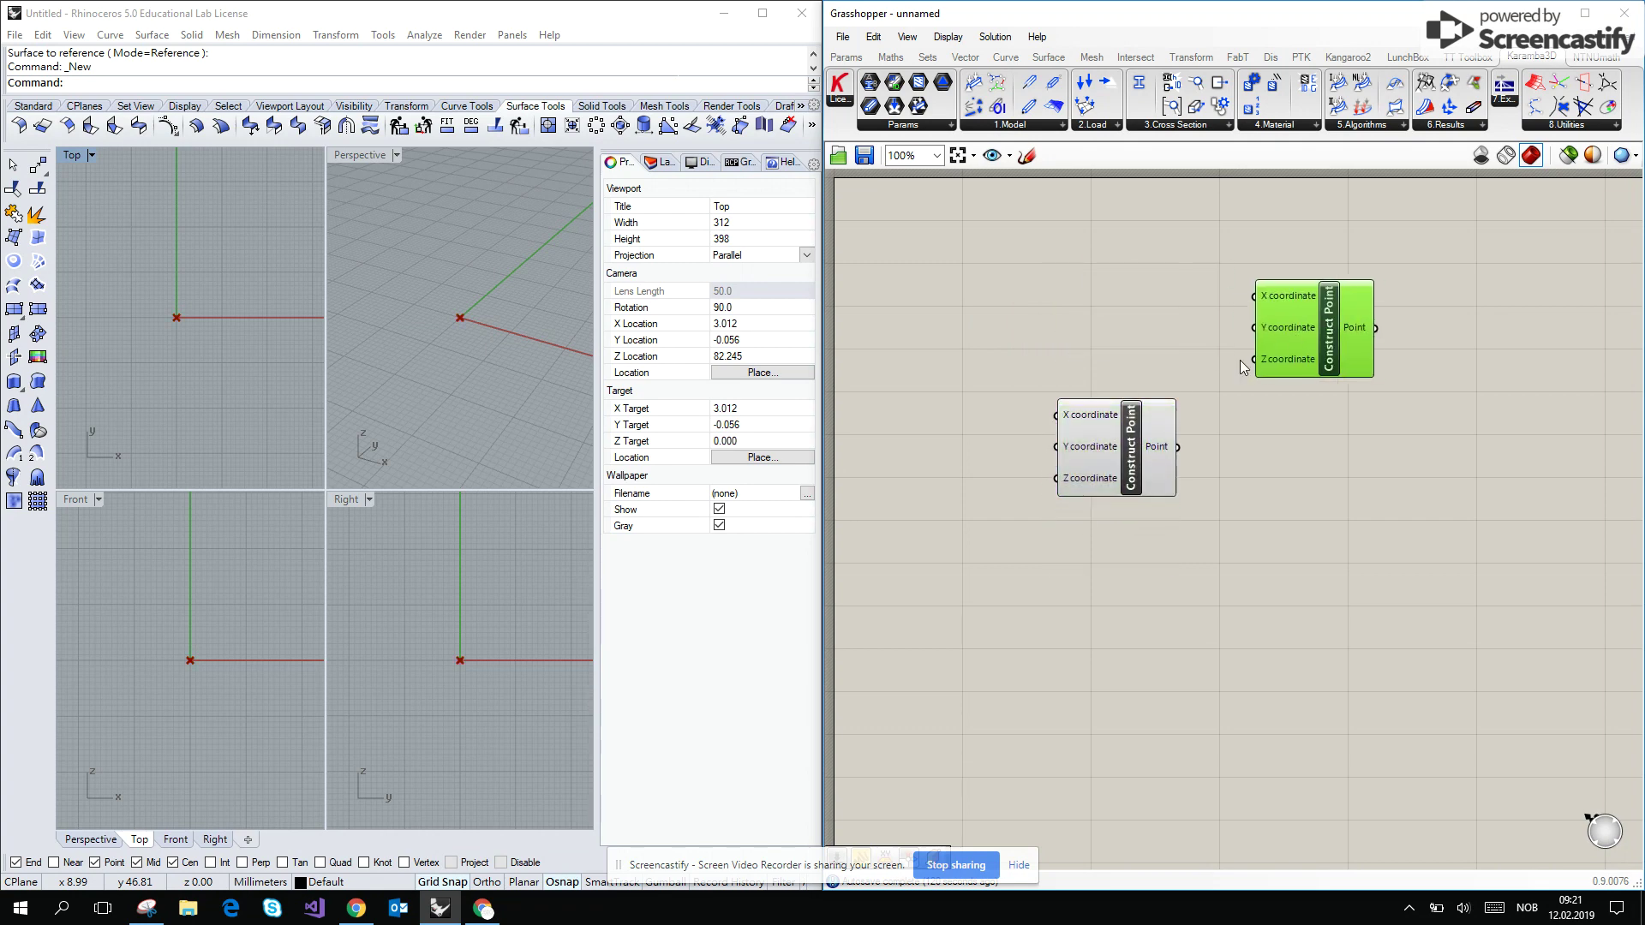
left_click_drag(1104, 454, 1298, 544)
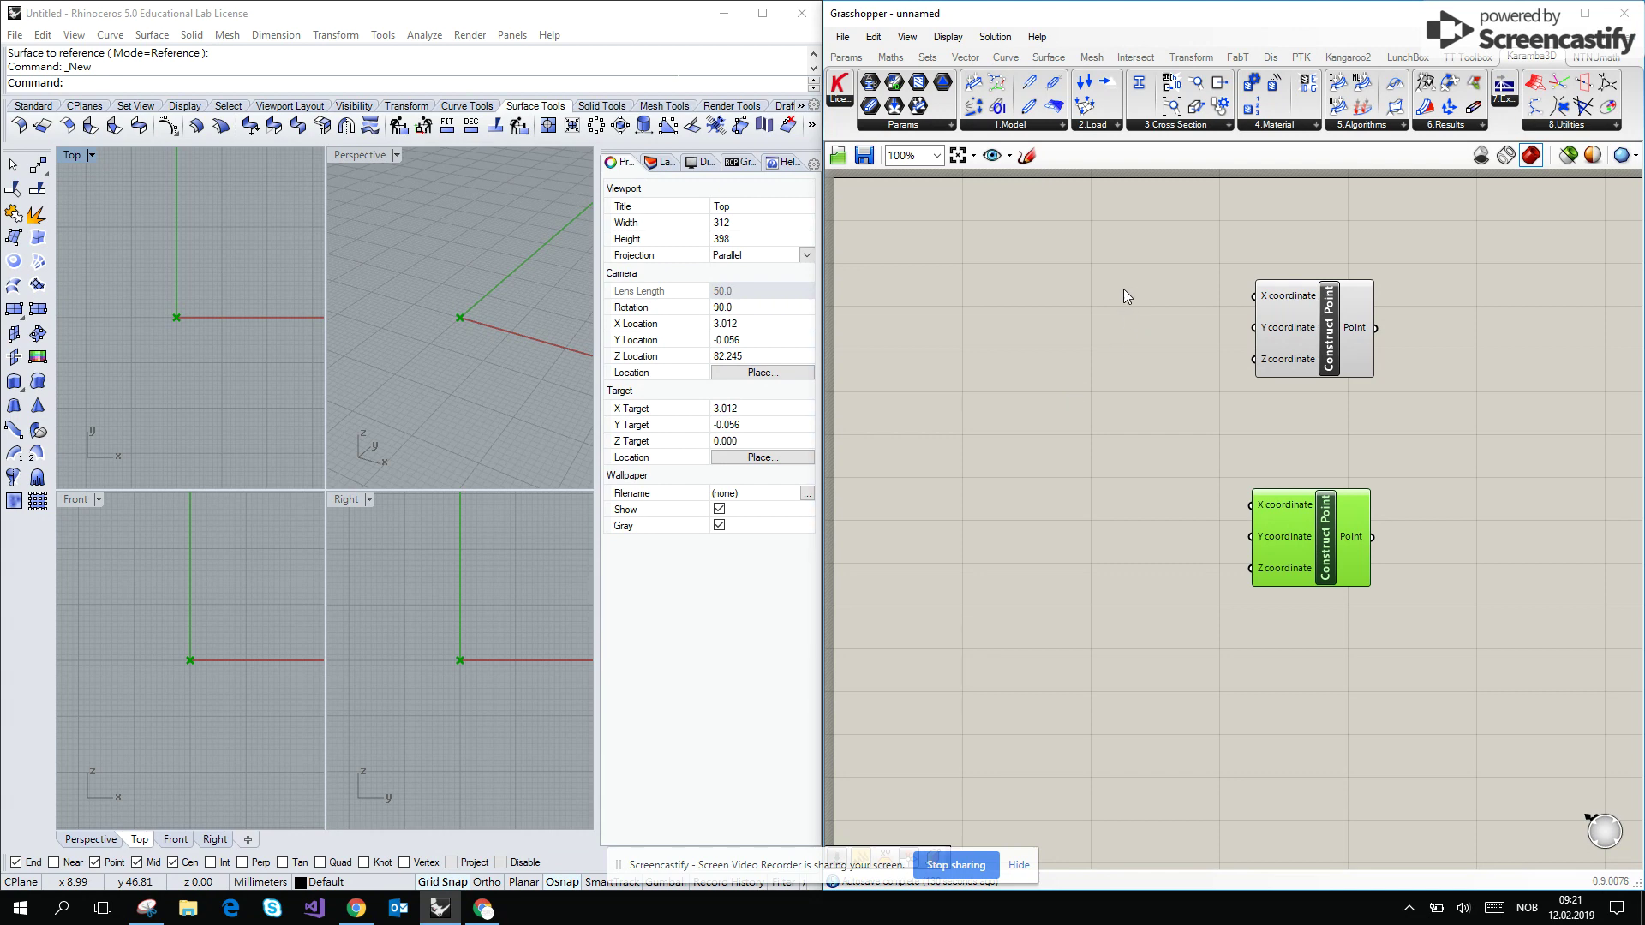
double_click(1040, 302)
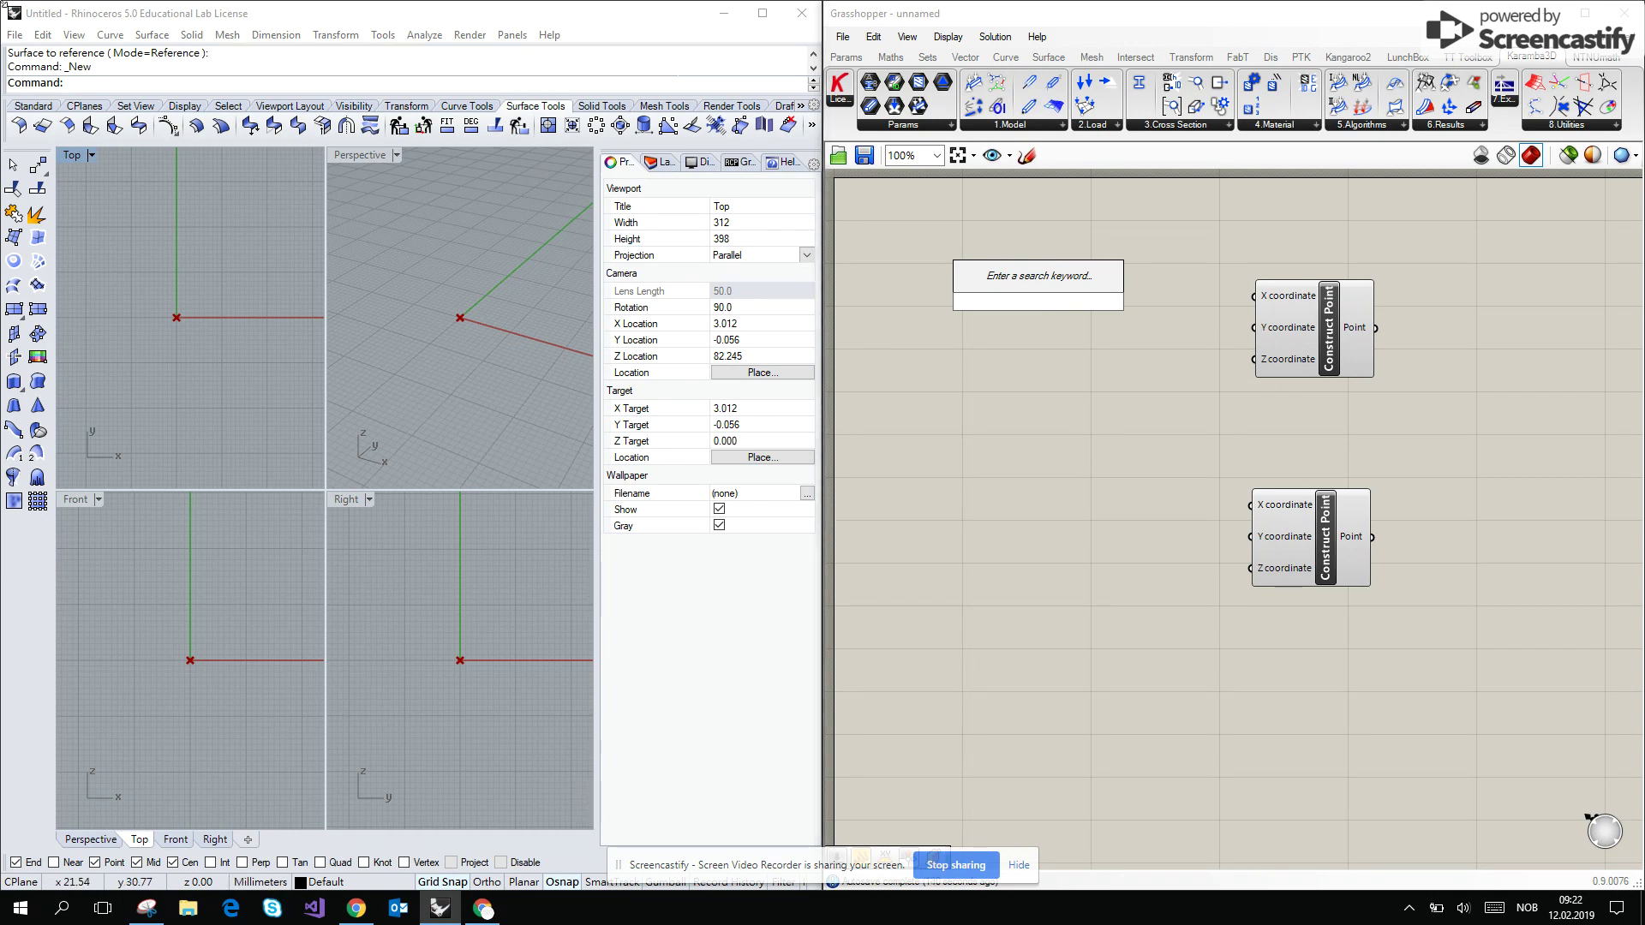
Create a 2000 Number Slider for the upper point's X and a copy for the lower point's X
type("2000")
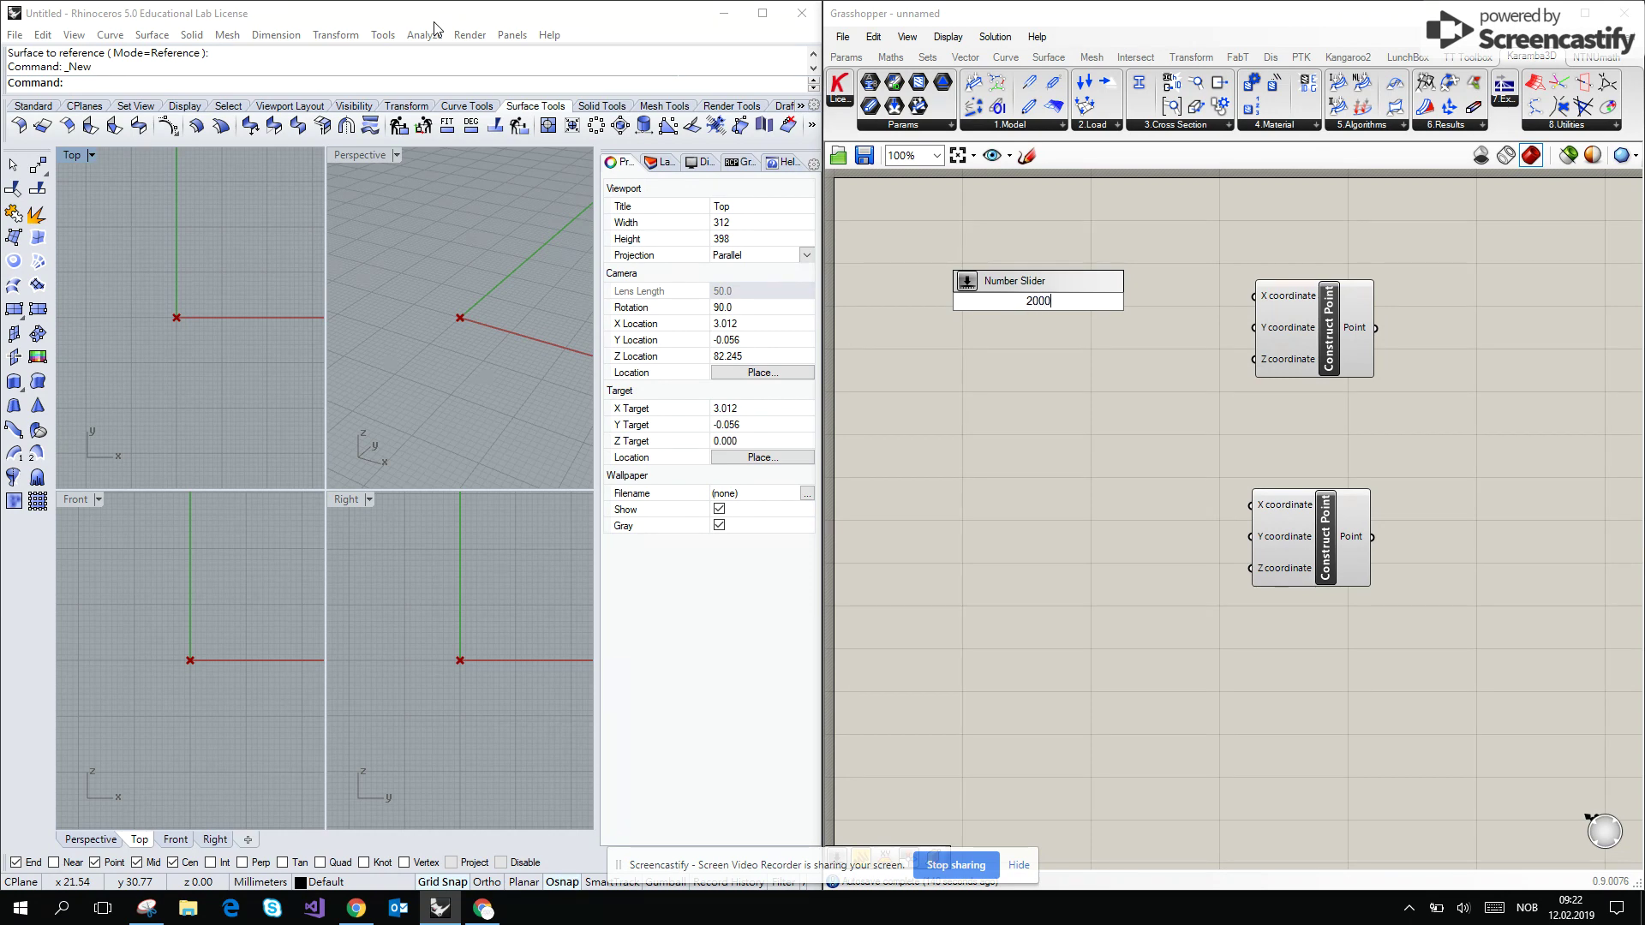
key("Return")
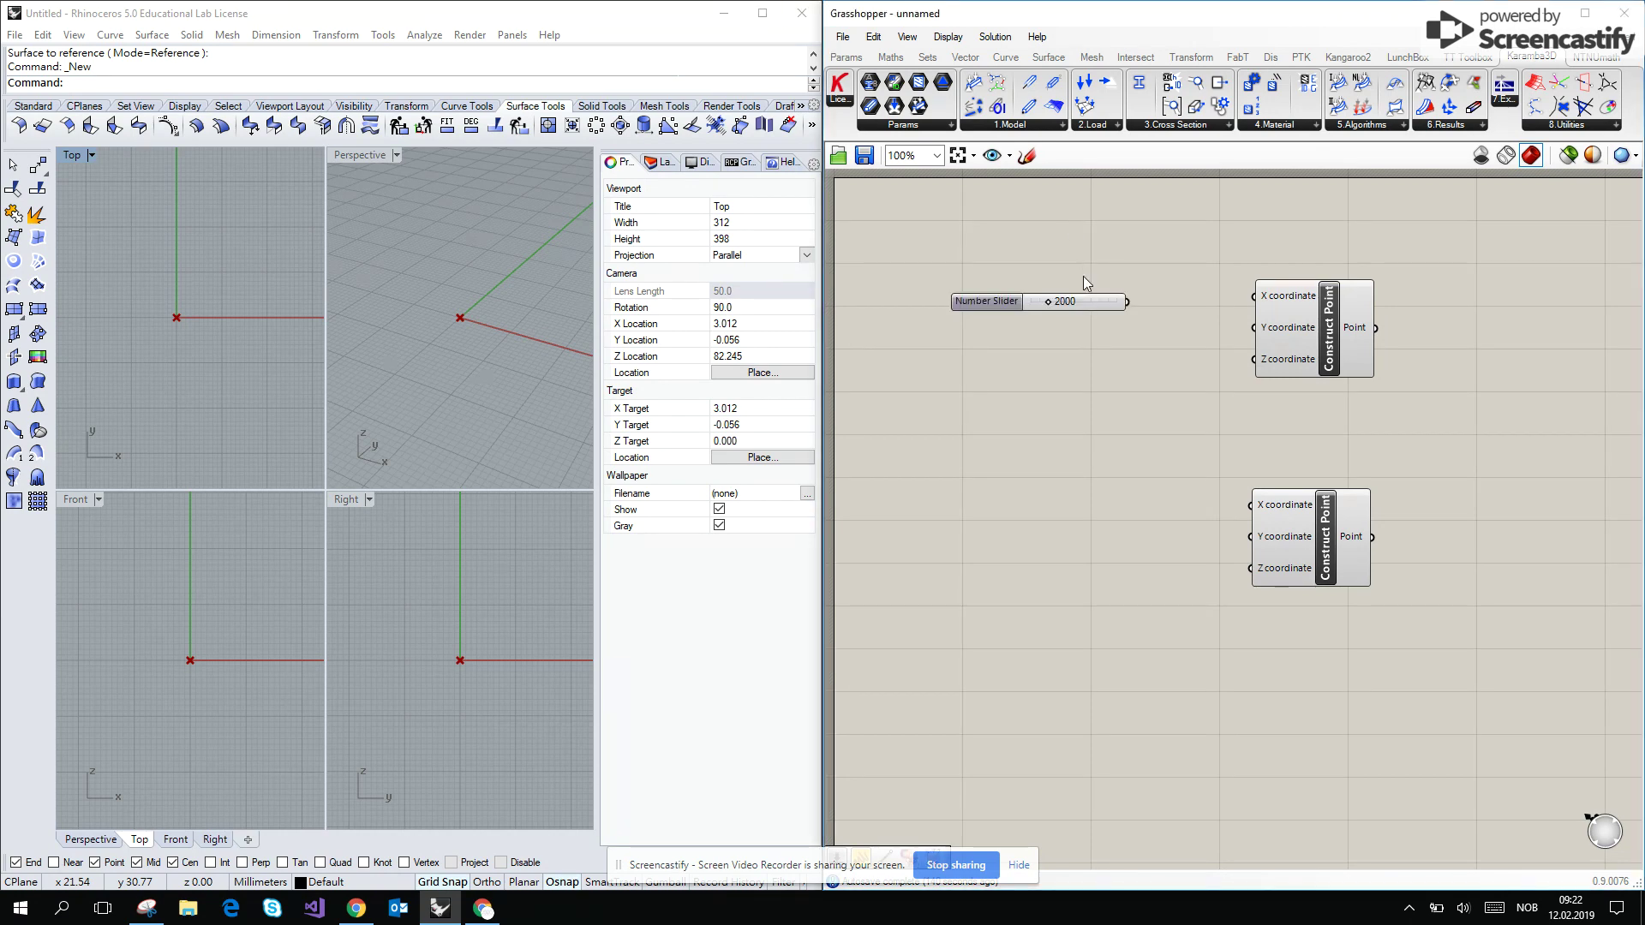
left_click_drag(1127, 300, 1256, 297)
left_click_drag(1108, 300, 1136, 529)
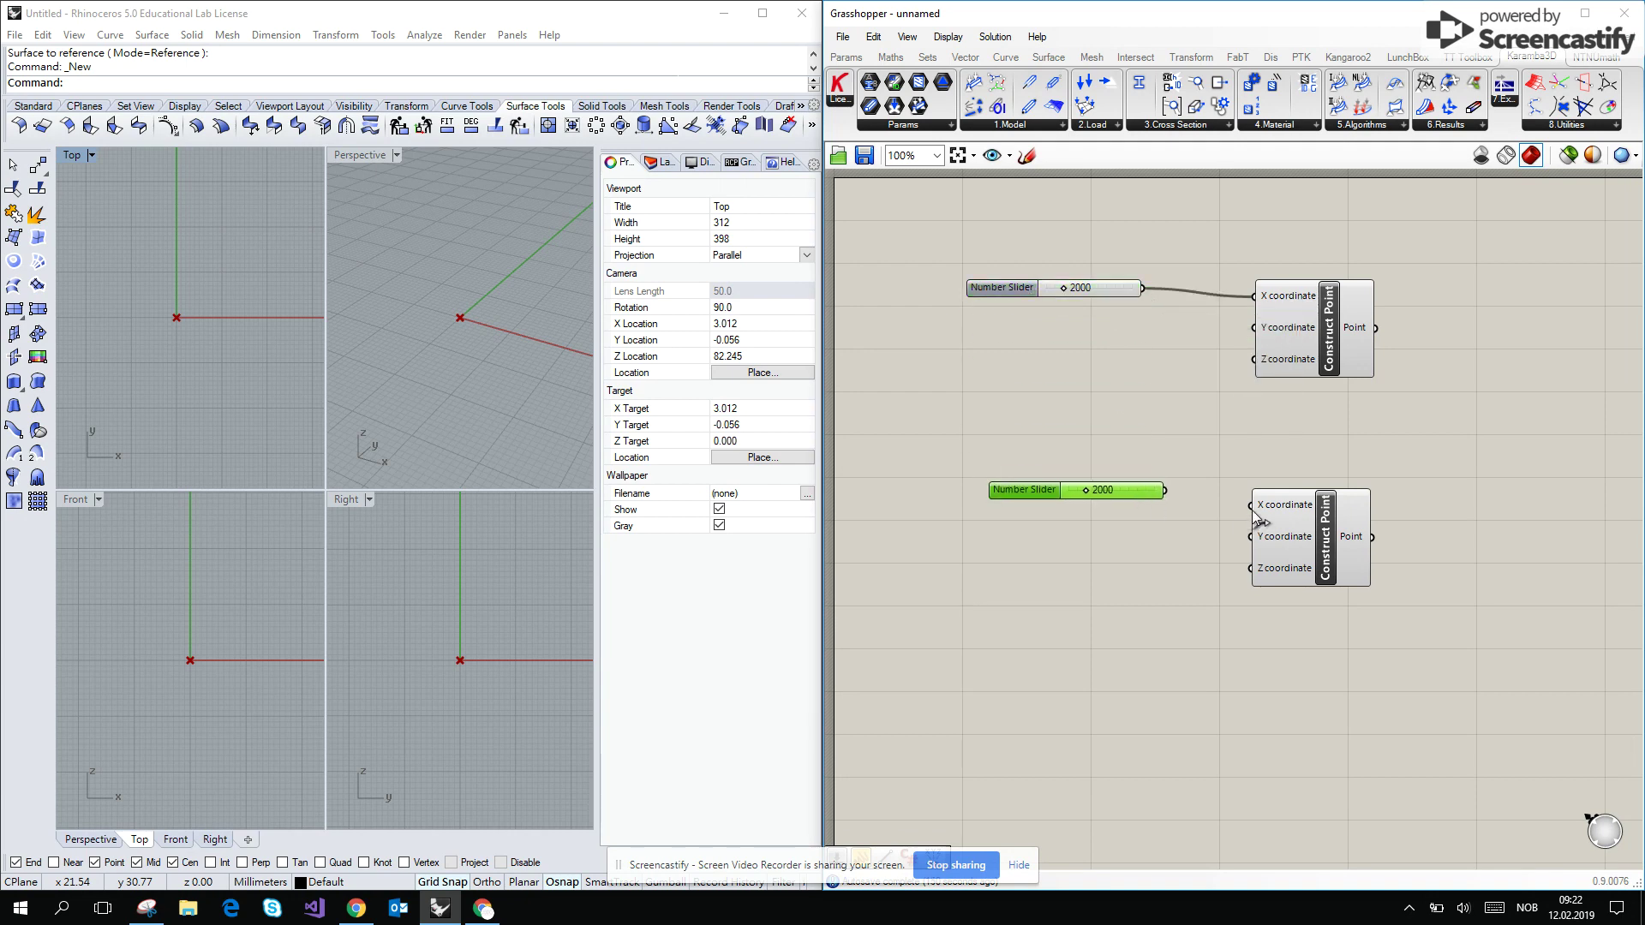
left_click_drag(1251, 505, 918, 492)
Zoom and pan the Top view to see both points, then tidy the canvas
scroll(410, 368, "down", 5)
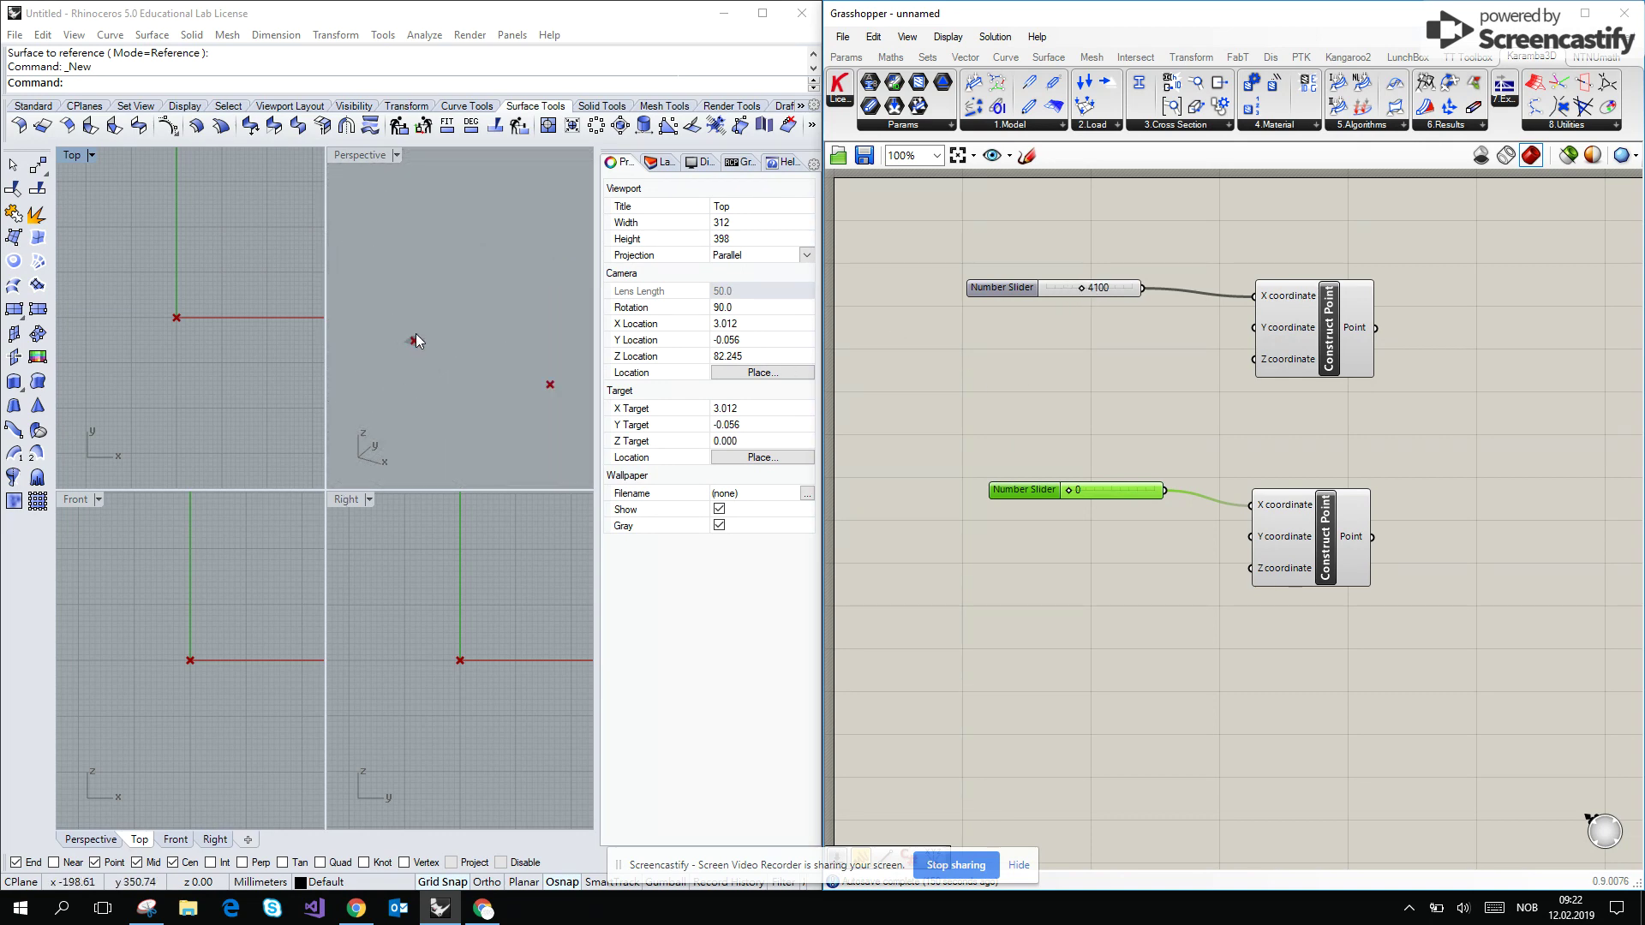
right_click_drag(171, 319, 157, 338)
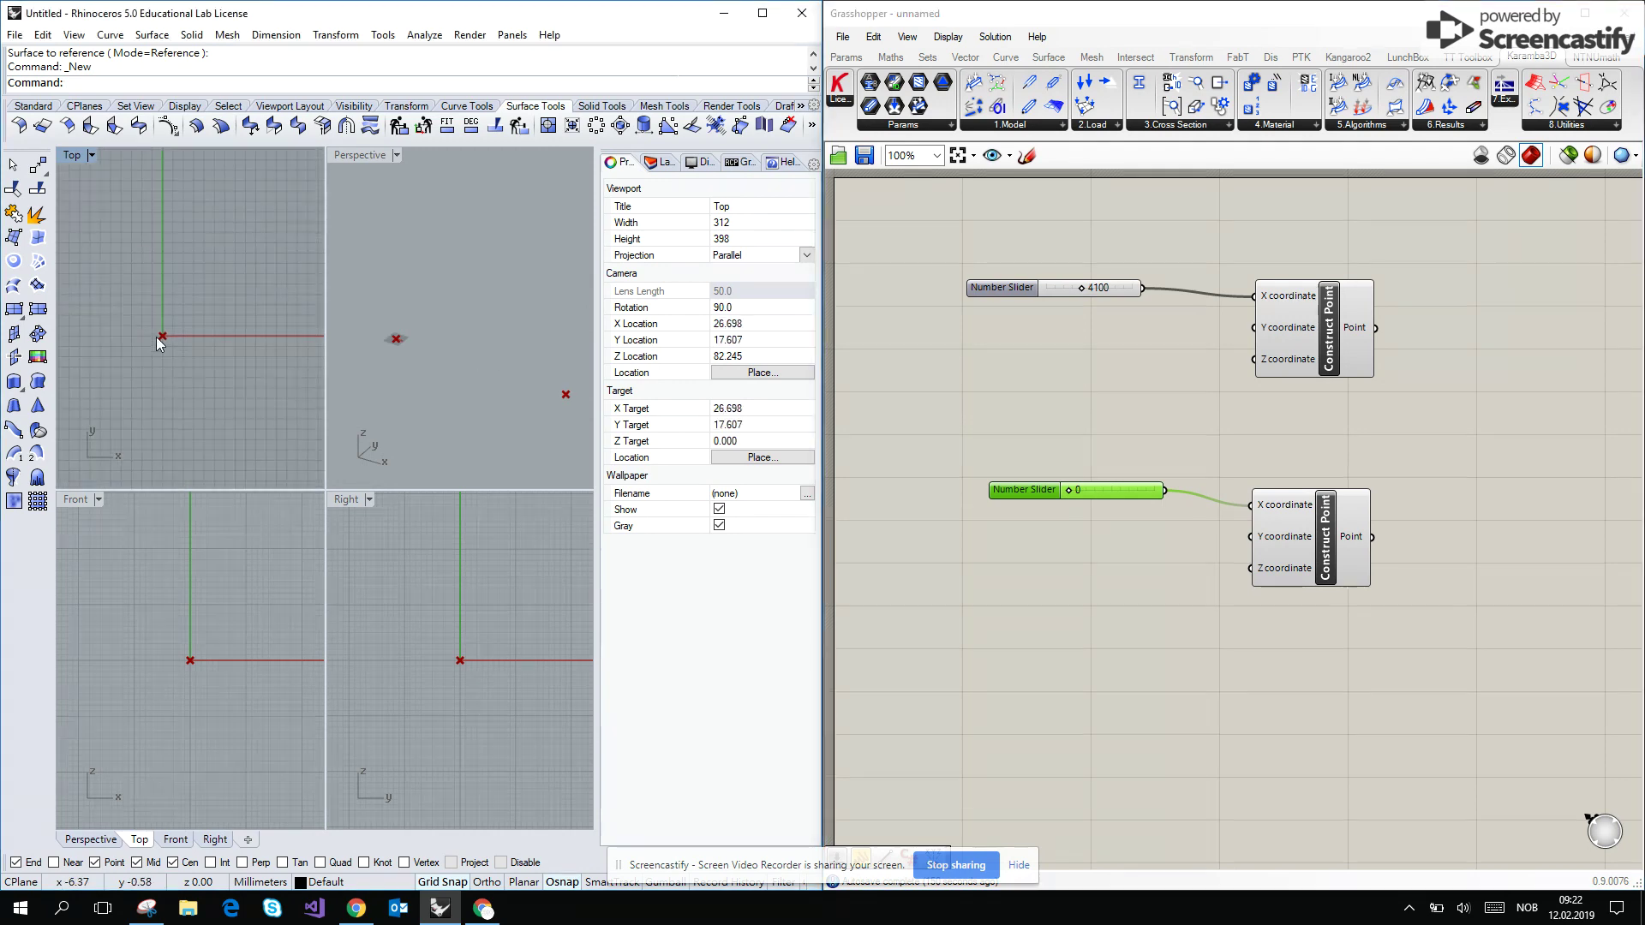
scroll(156, 336, "down", 10)
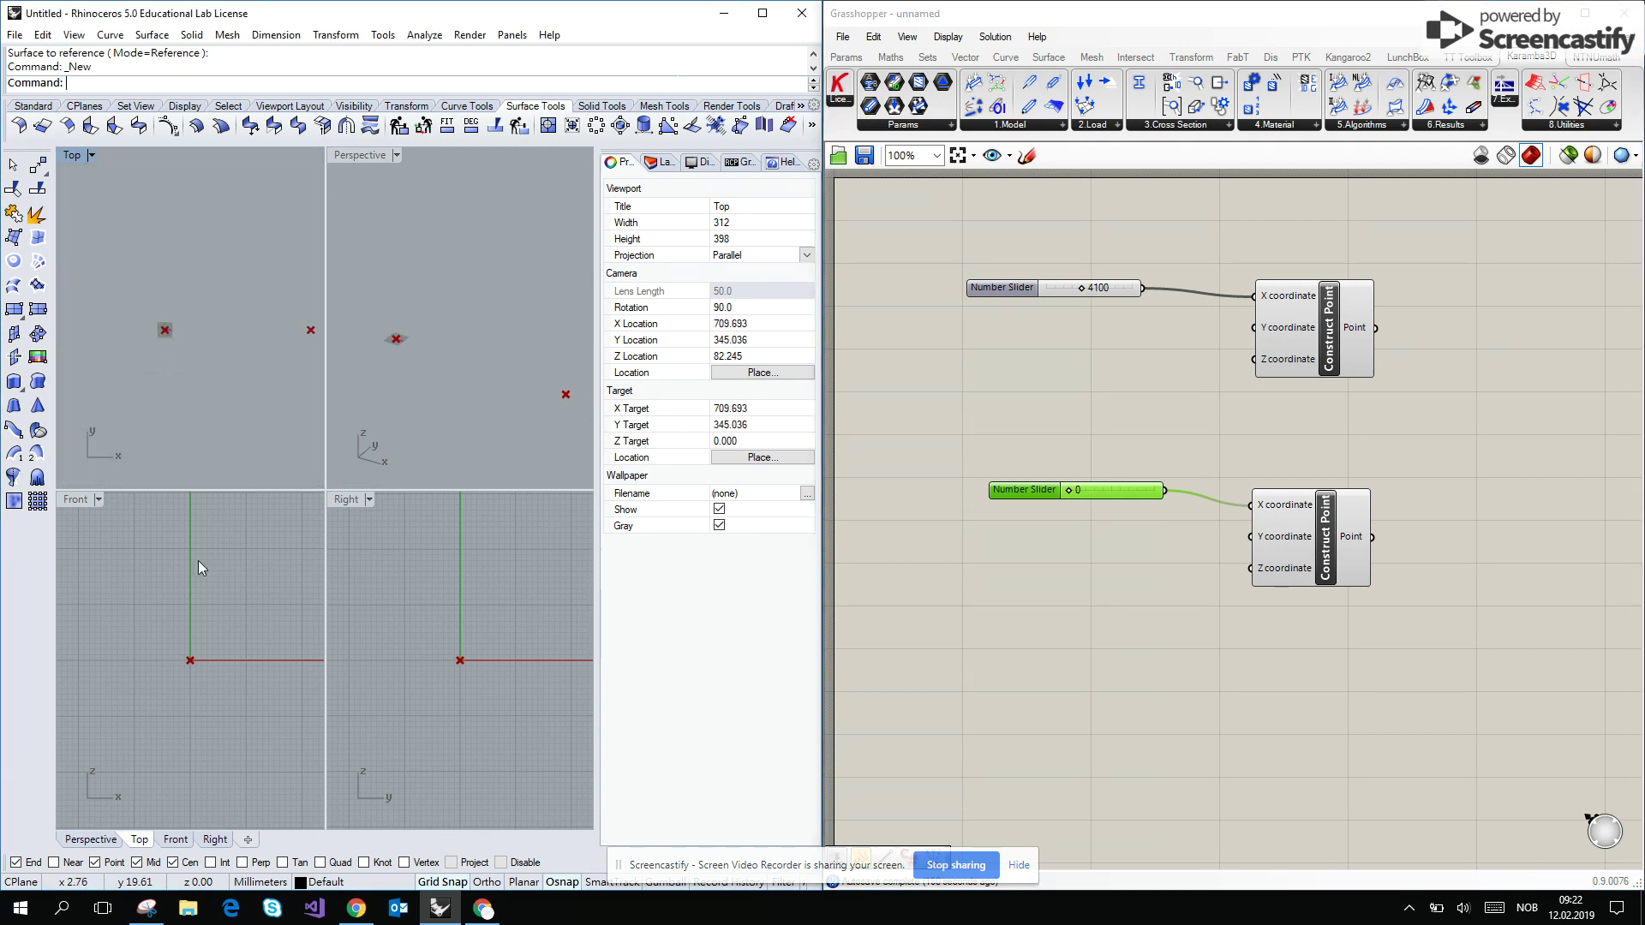
scroll(177, 609, "down", 10)
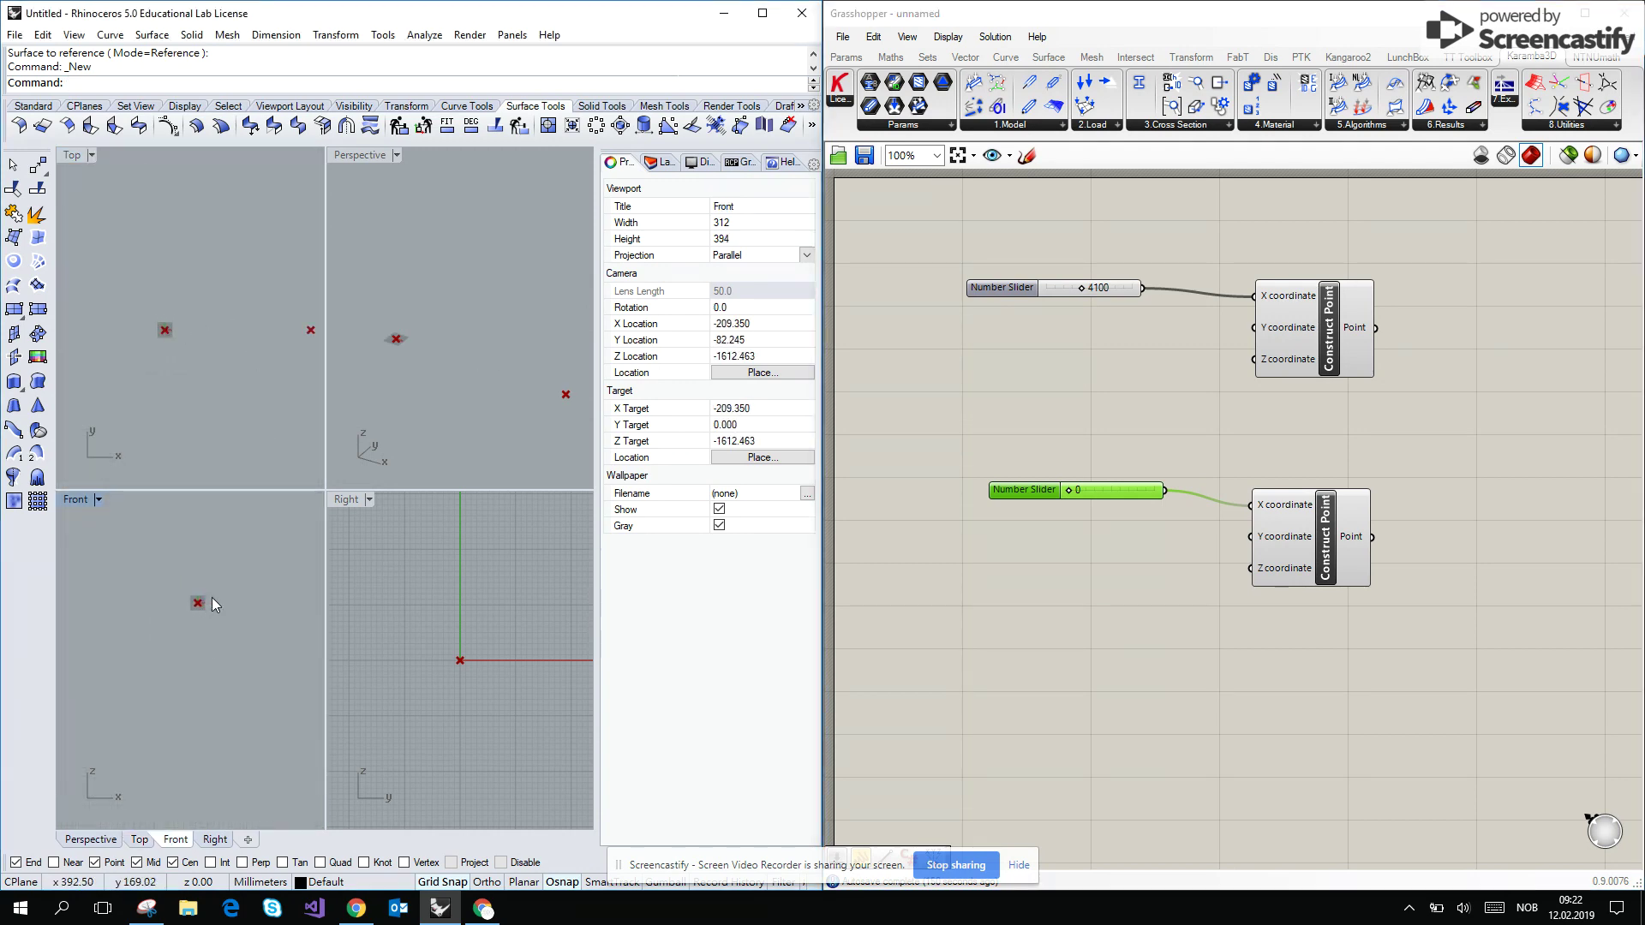
scroll(442, 629, "down", 10)
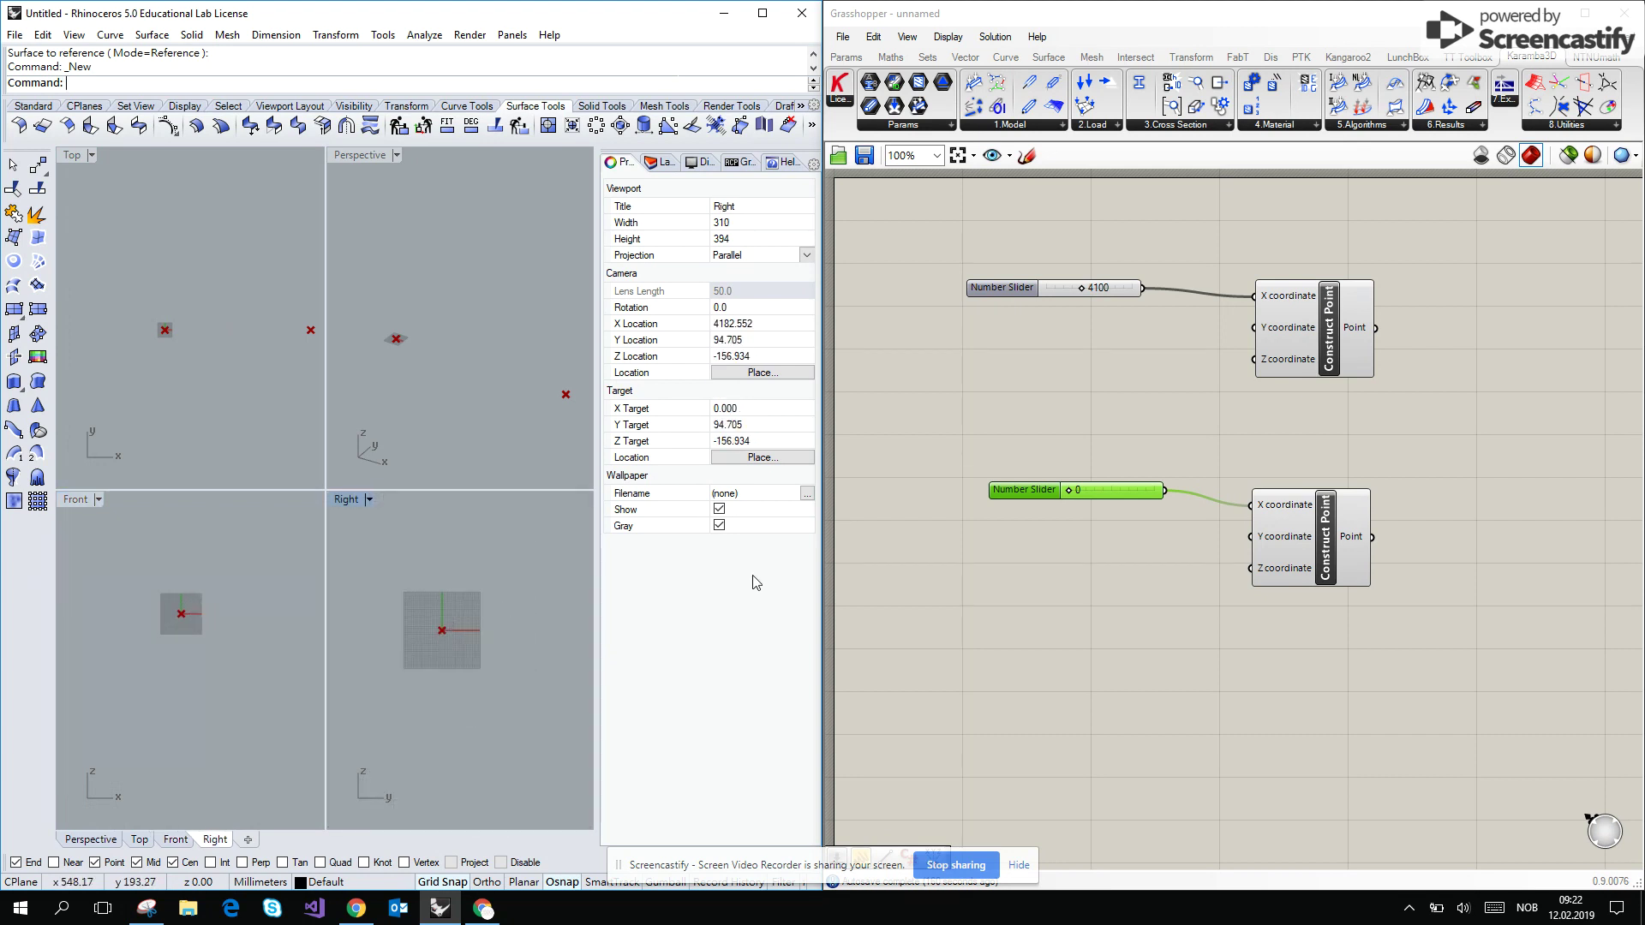
mouse_move(1373, 445)
right_mouse_down()
mouse_move(903, 466)
mouse_move(1373, 480)
mouse_move(1357, 436)
right_mouse_up()
left_click(1438, 429)
Add a Line component running from the upper point to the lower point
double_click(1437, 428)
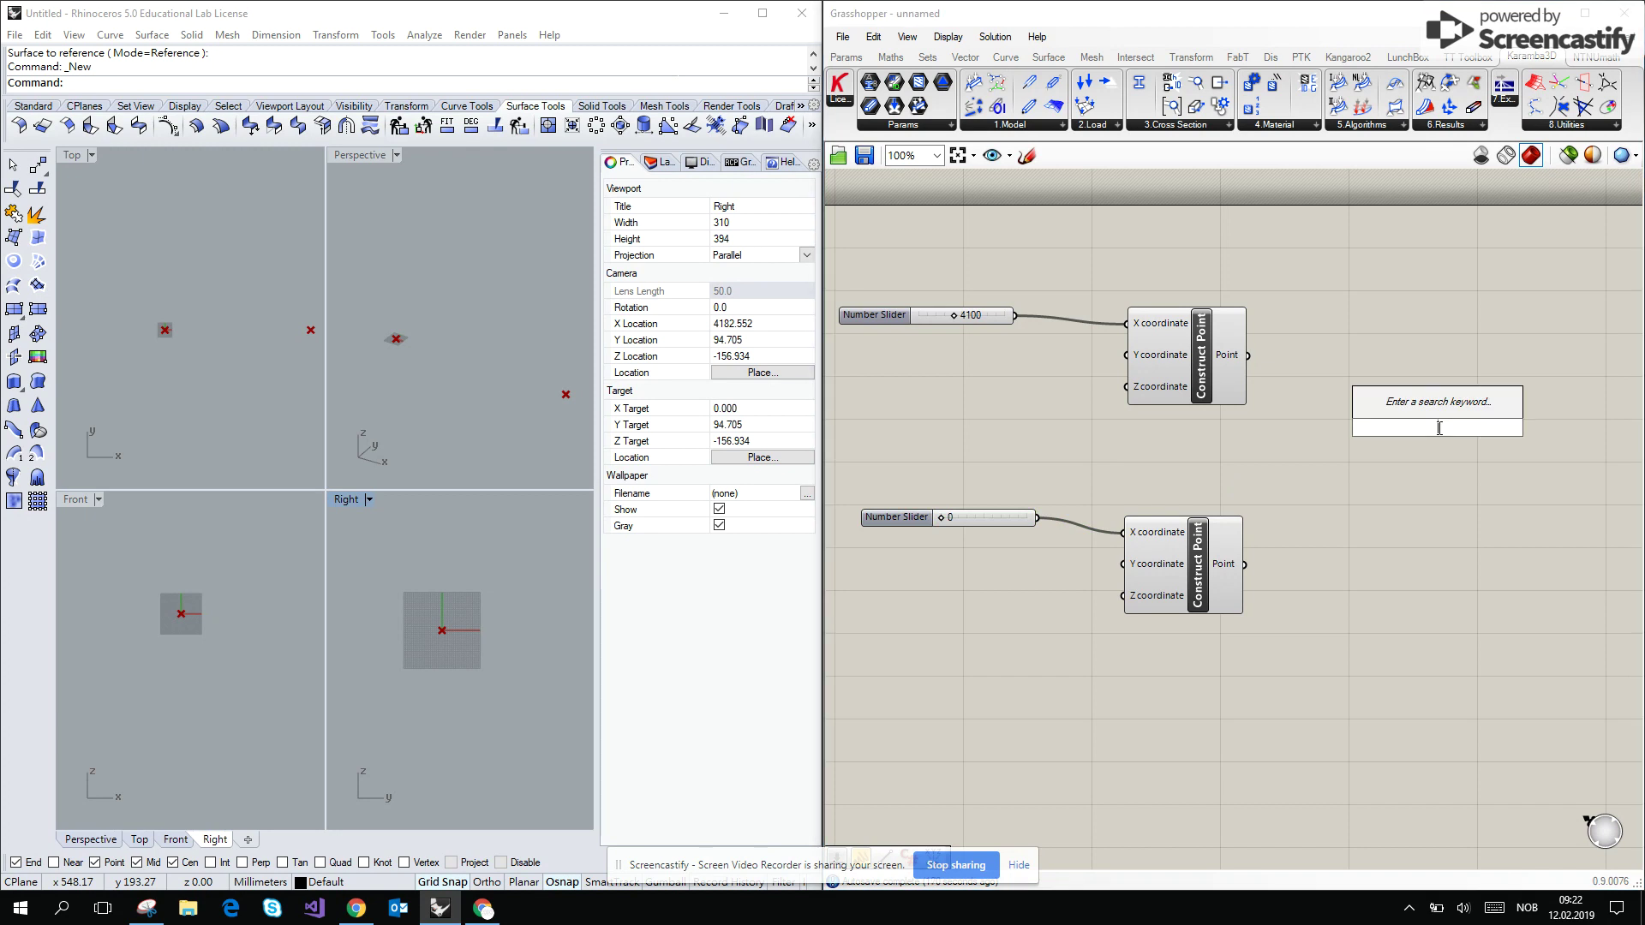
type("line")
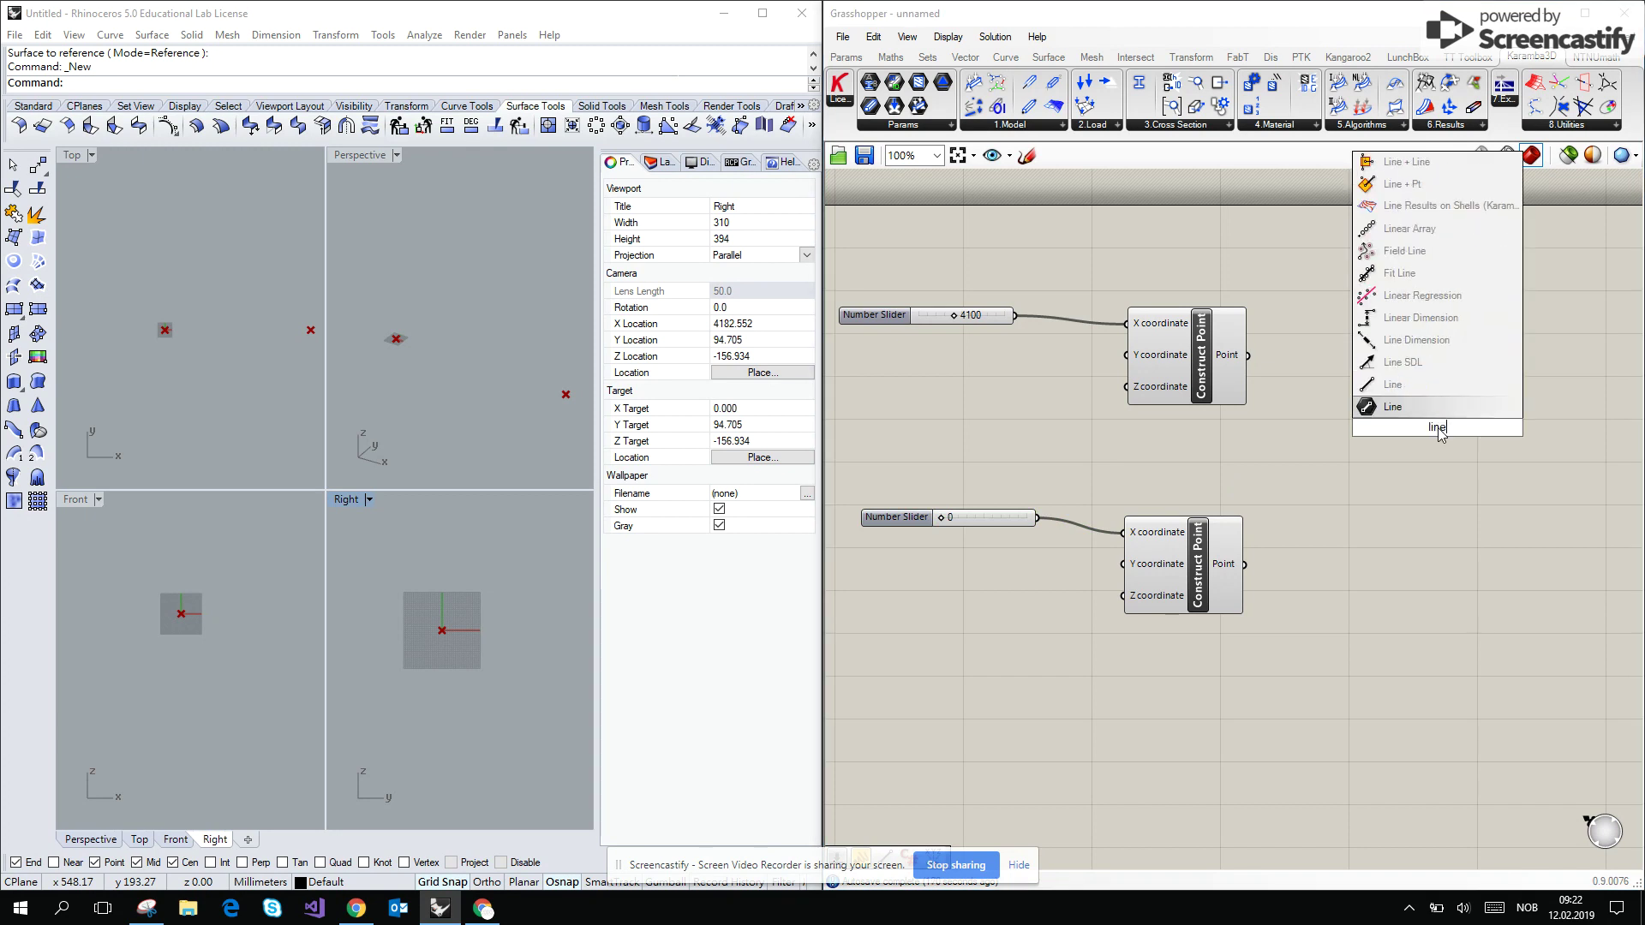
key("Return")
left_click_drag(1386, 418, 1261, 358)
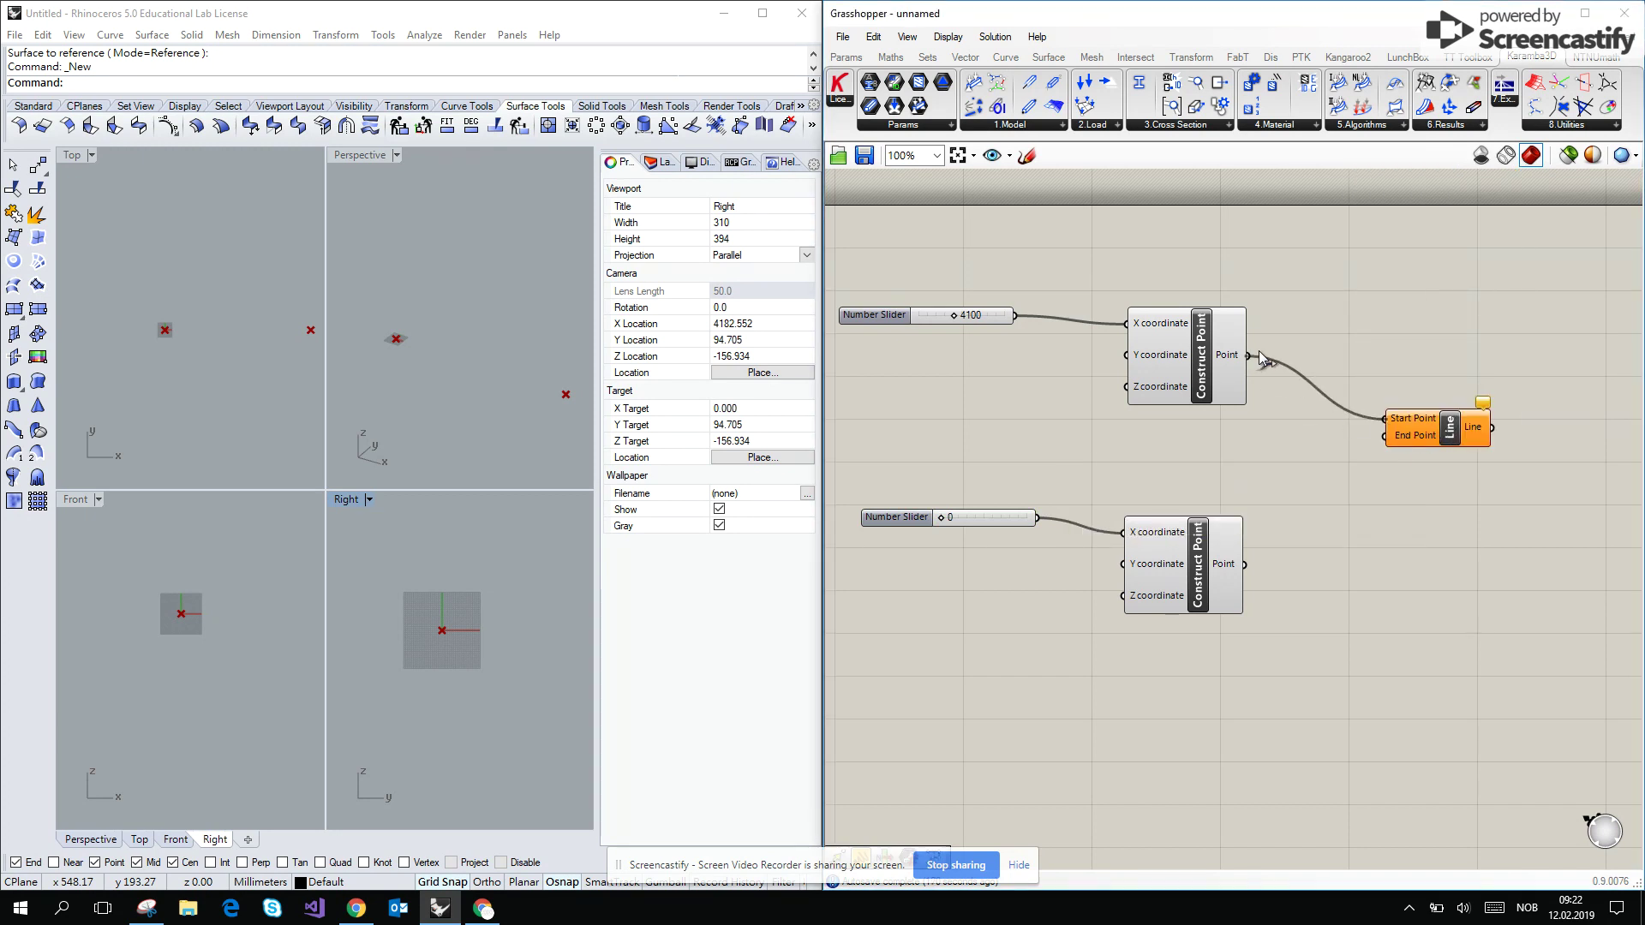
left_click_drag(1386, 435, 1244, 565)
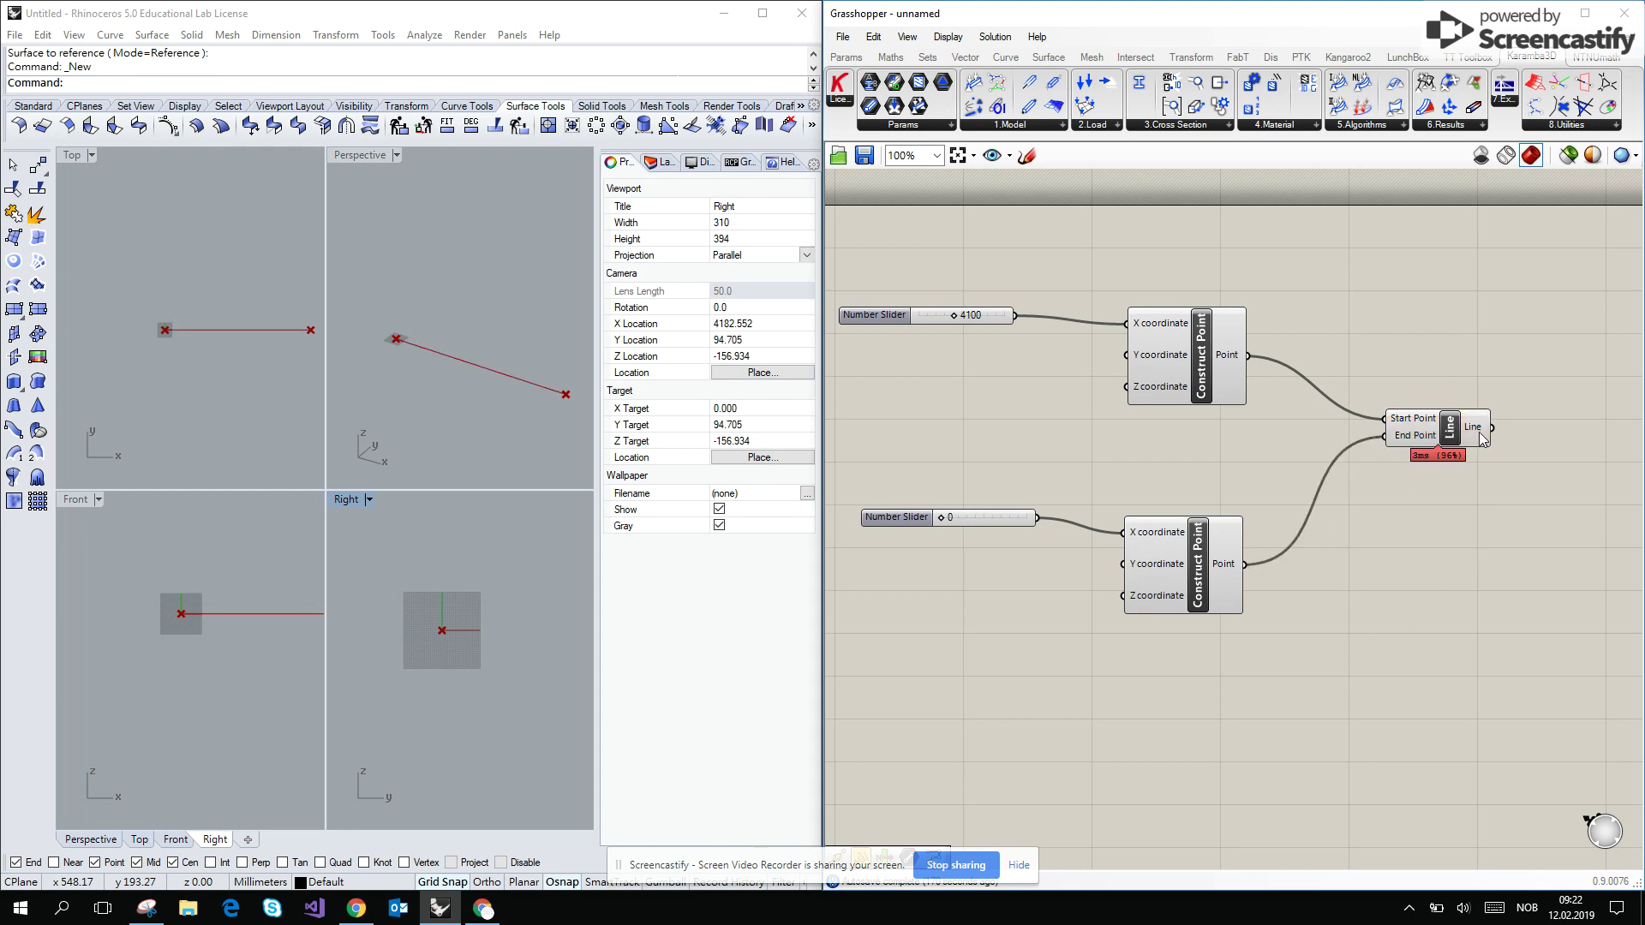
left_click_drag(1453, 408, 1419, 404)
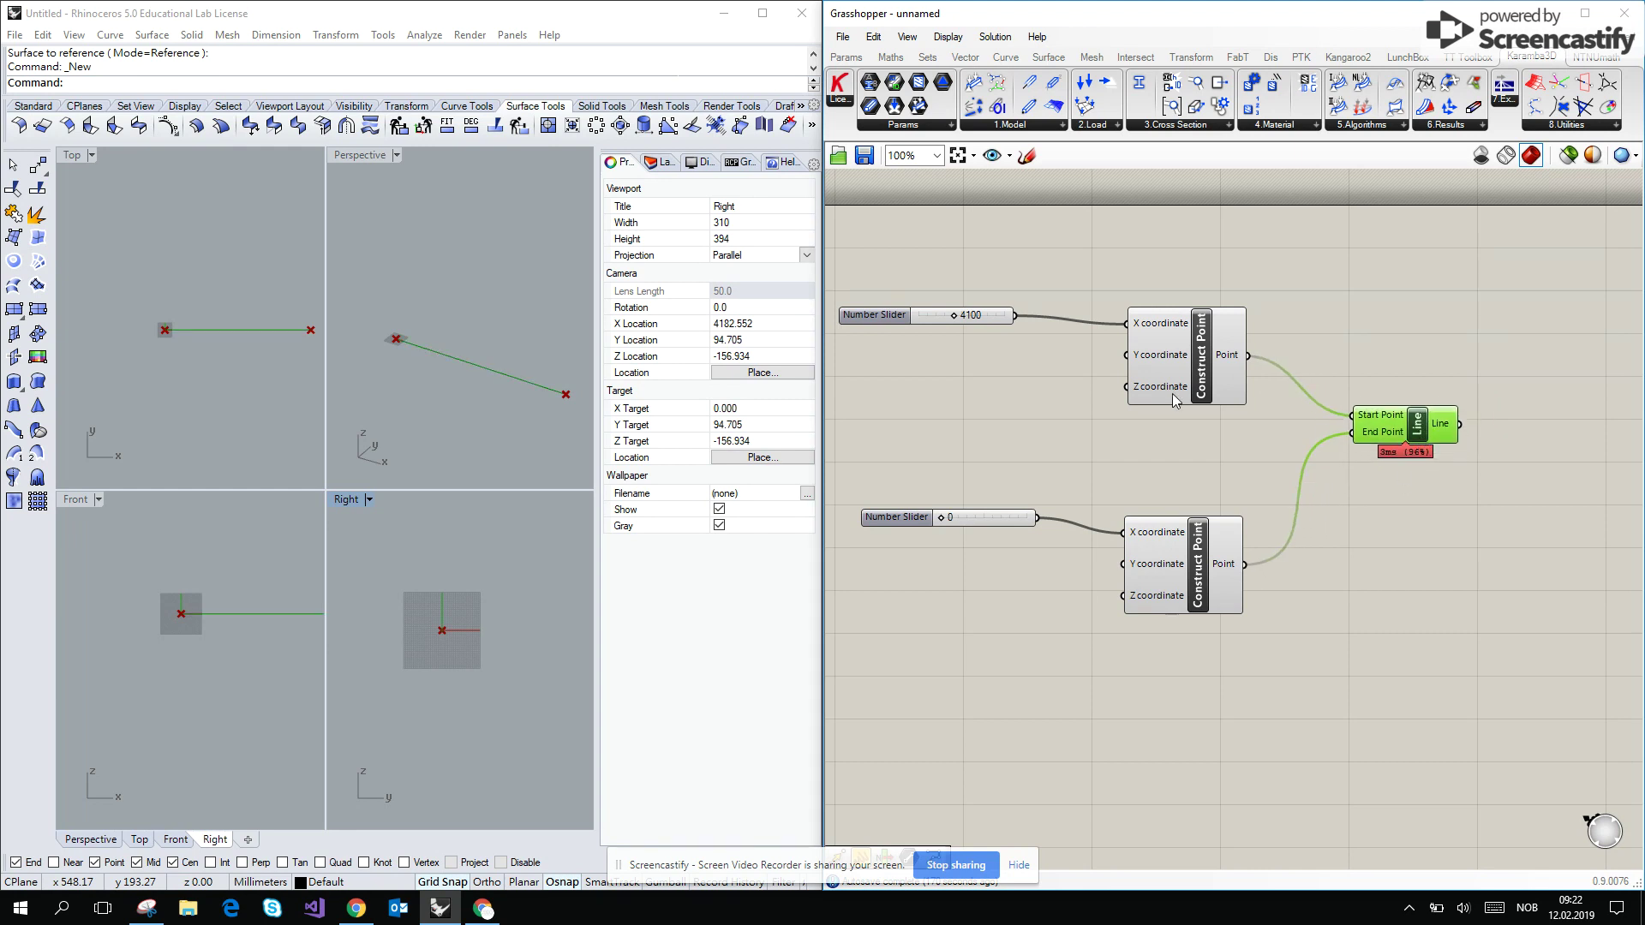
scroll(1026, 388, "down", 2)
scroll(1334, 407, "up", 3)
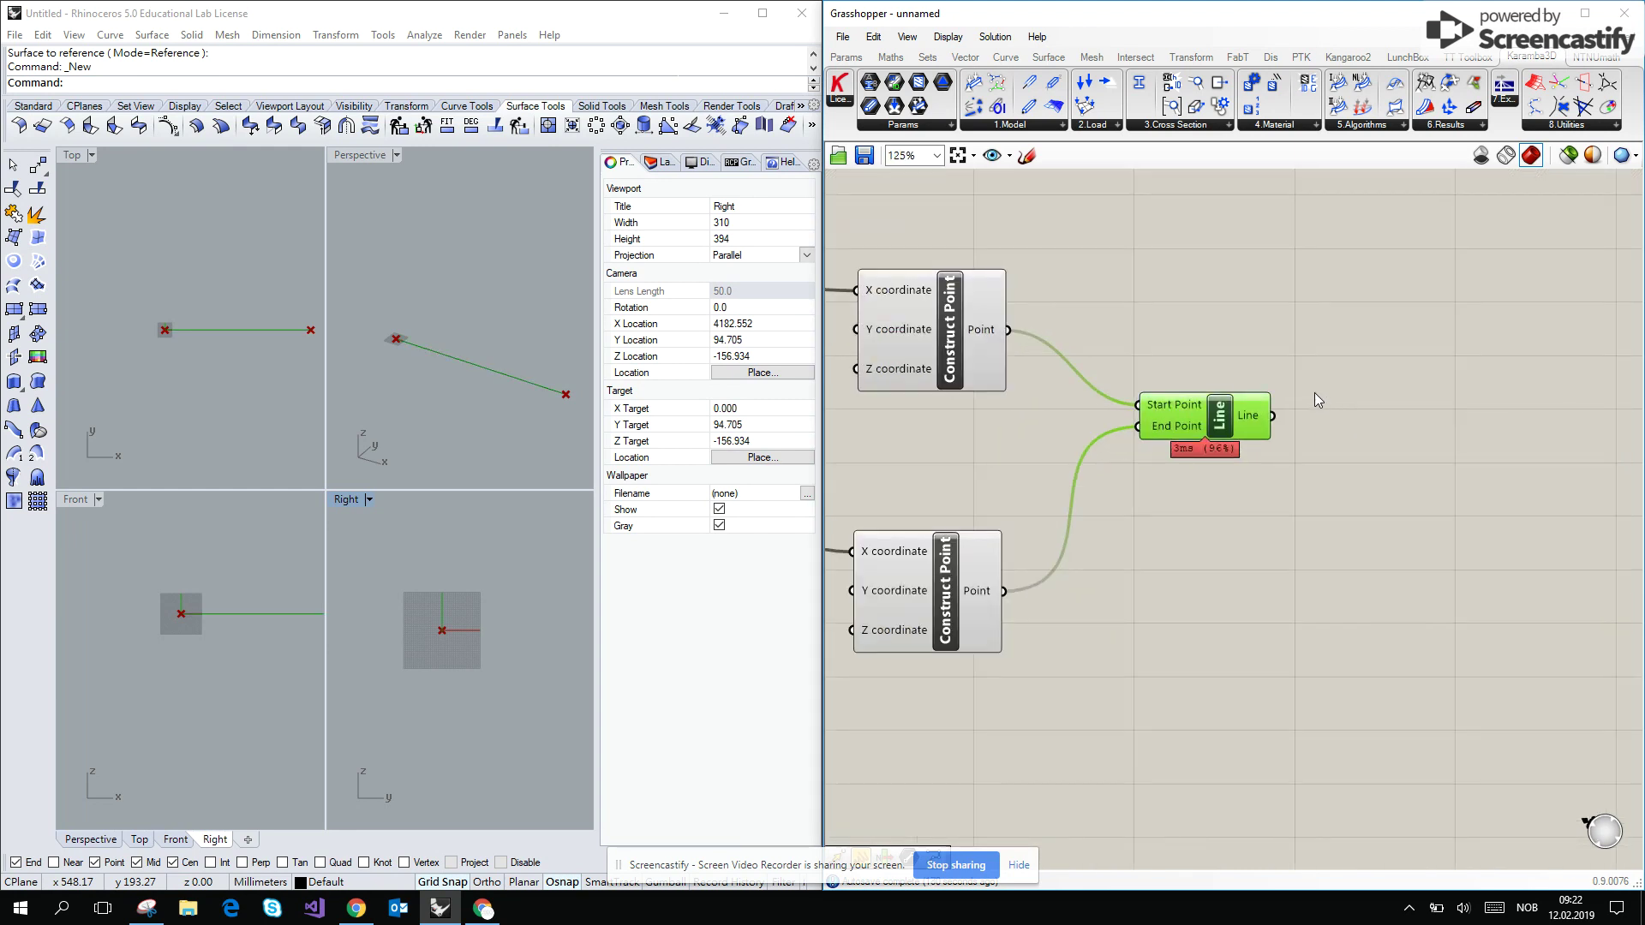
Place a Karamba3D Line to Beam component and feed the line into it
left_click(1020, 126)
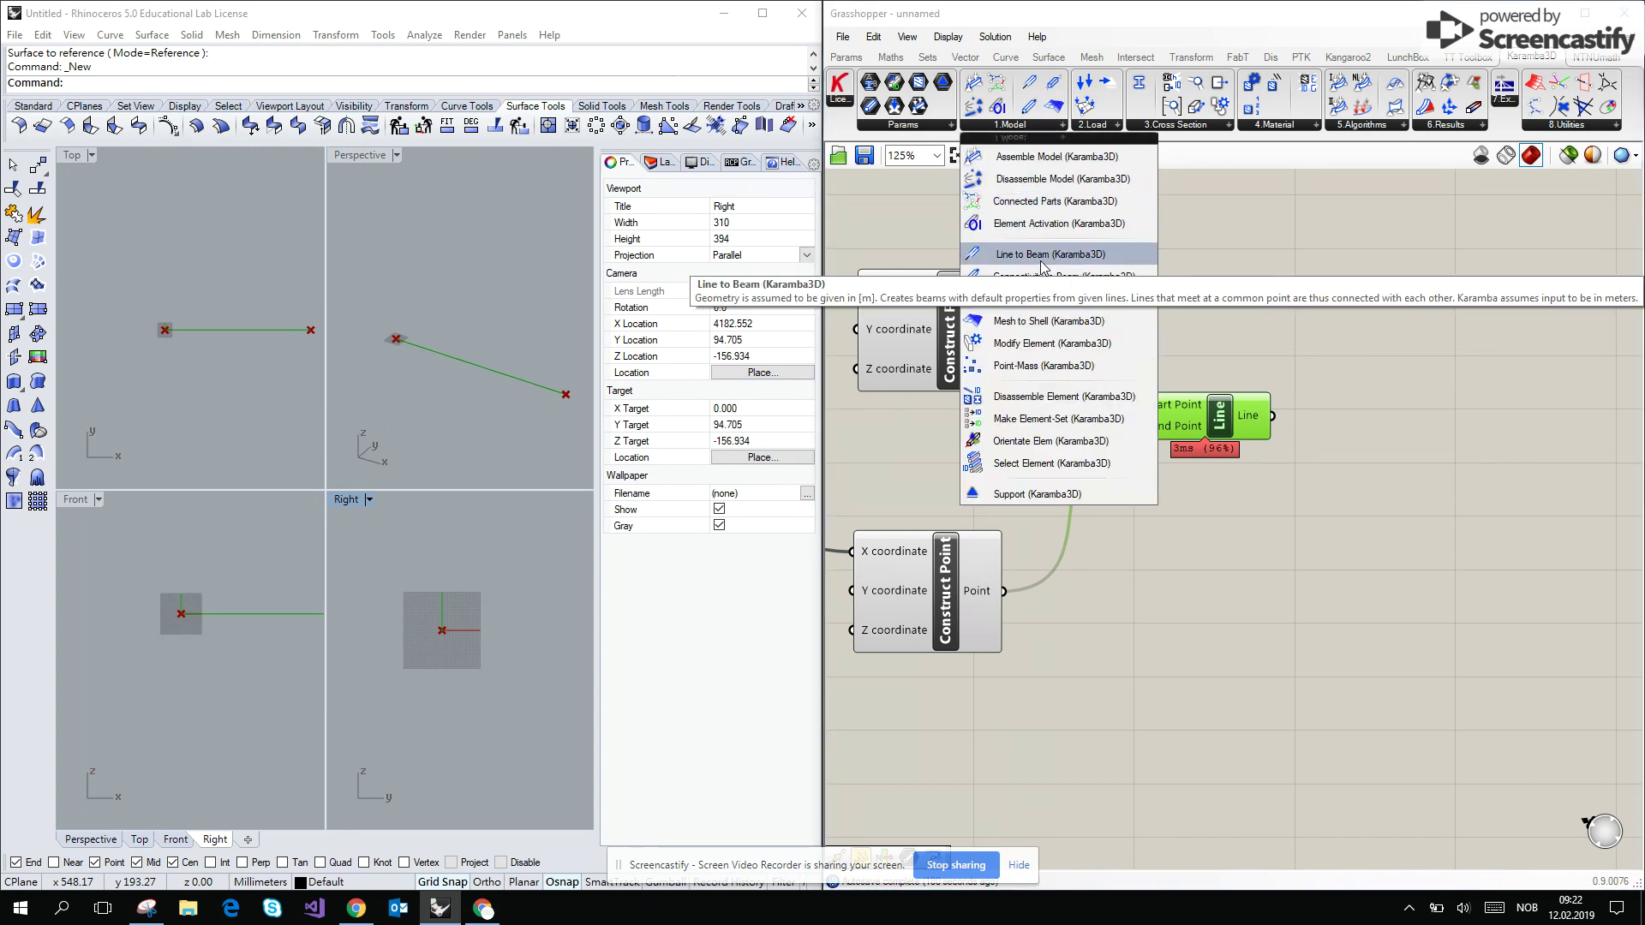
left_click_drag(1043, 266, 1549, 461)
right_click_drag(1335, 403, 1164, 315)
left_click_drag(1121, 345, 1297, 326)
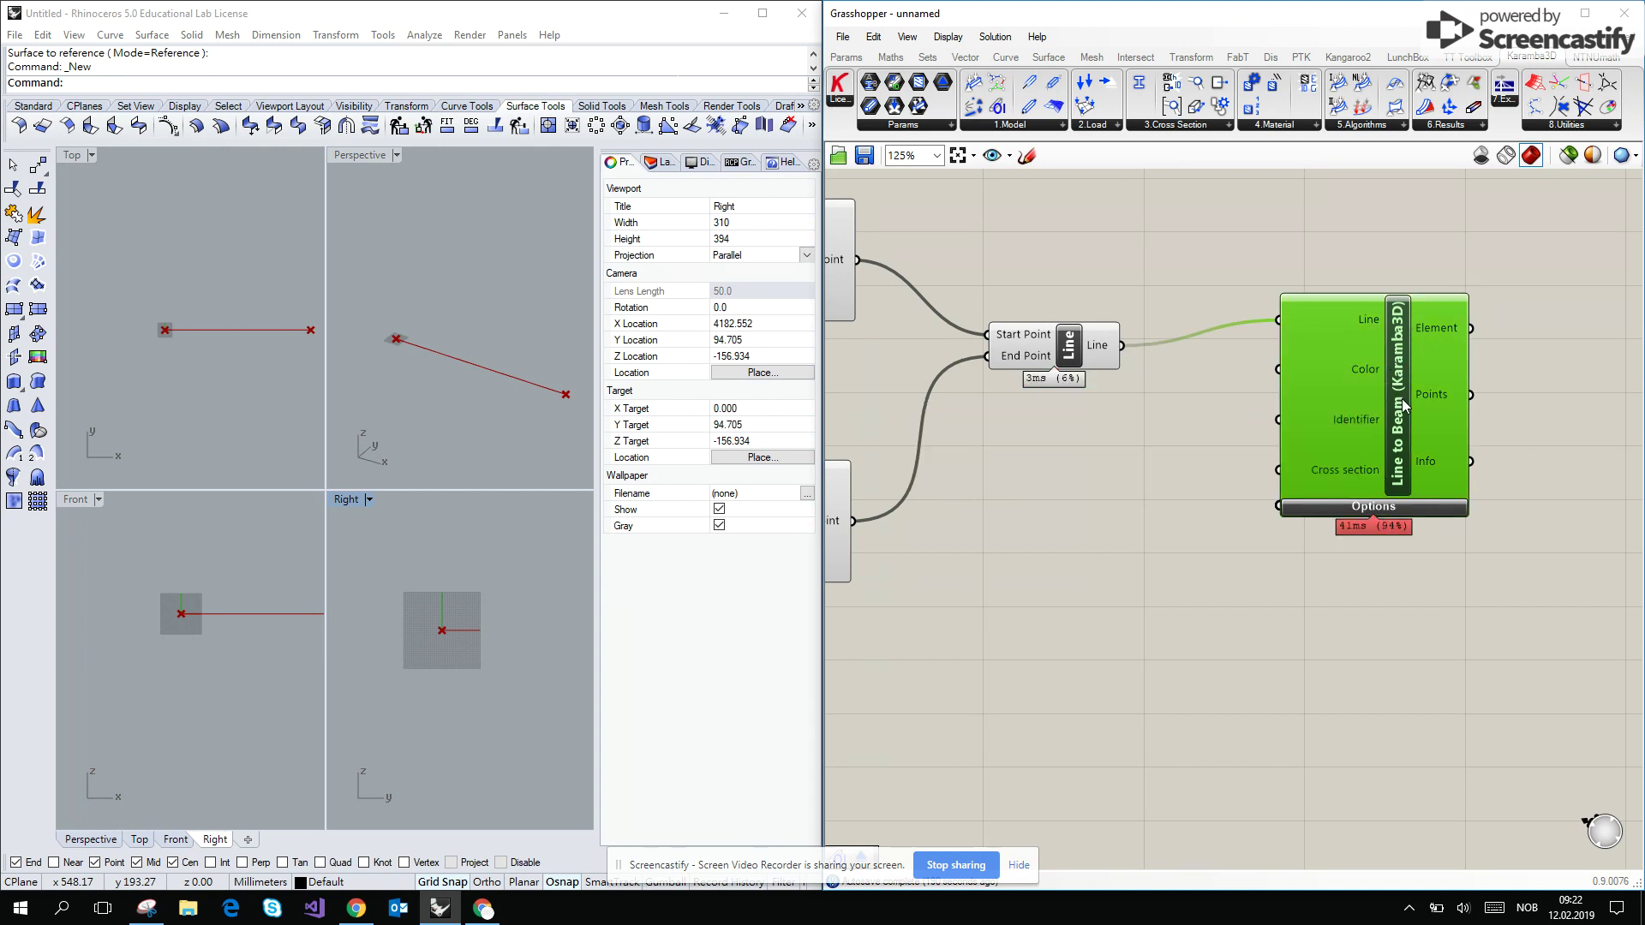
right_click_drag(1409, 401, 1186, 413)
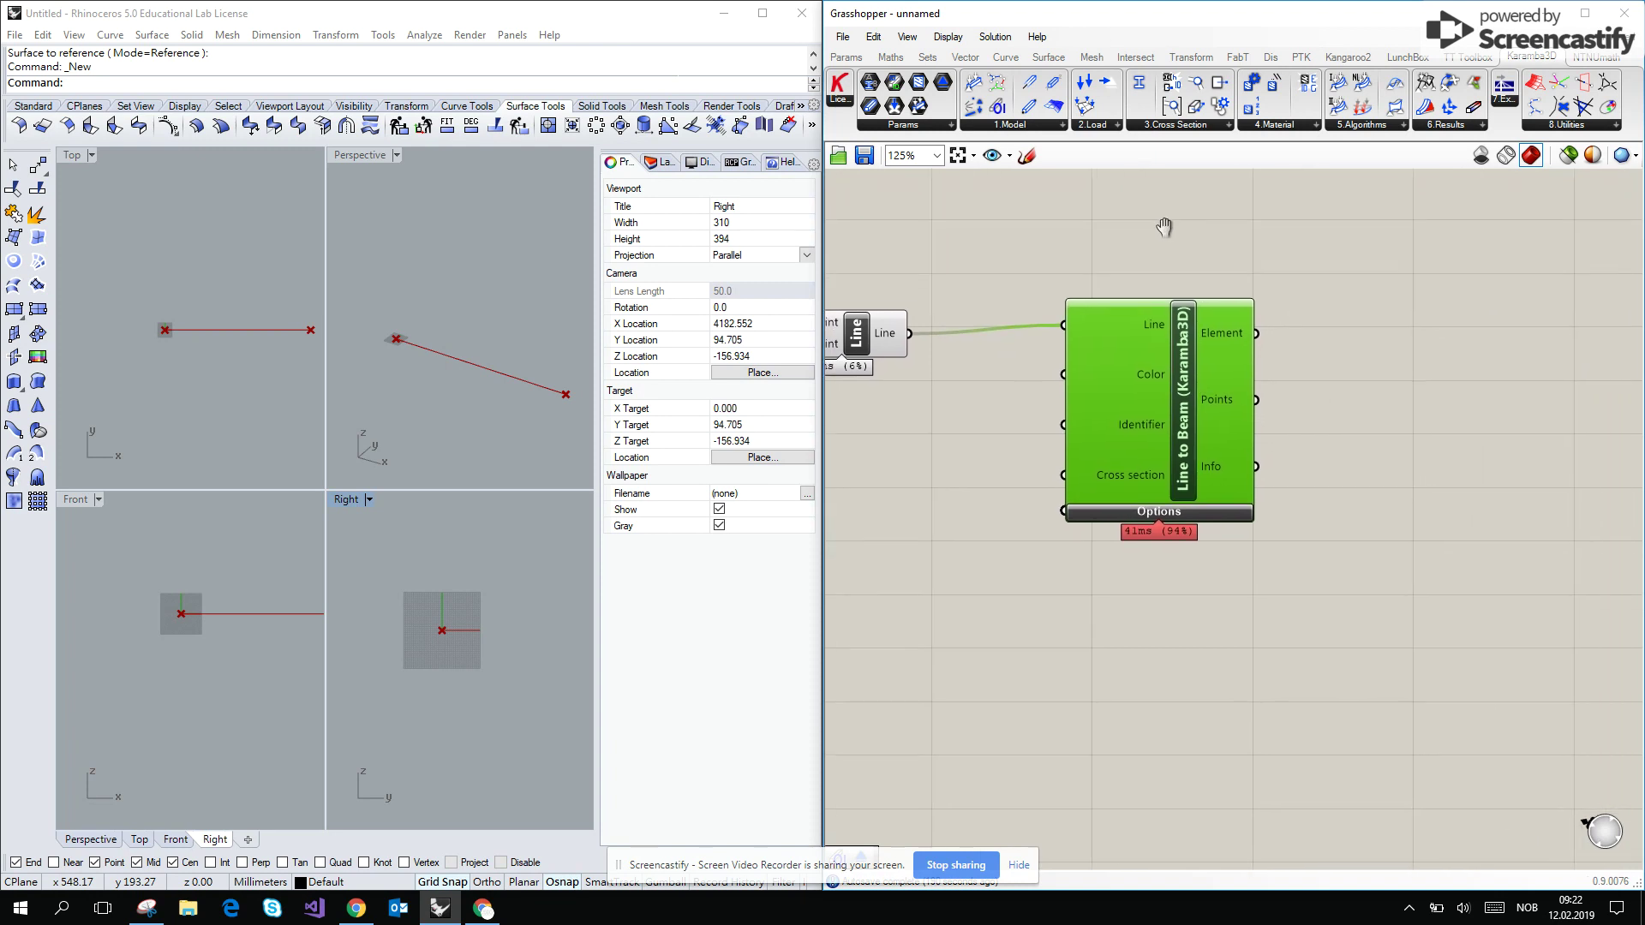
Add a Karamba3D Assemble Model with Line to Beam's Element output wired into Elem
left_click(1020, 125)
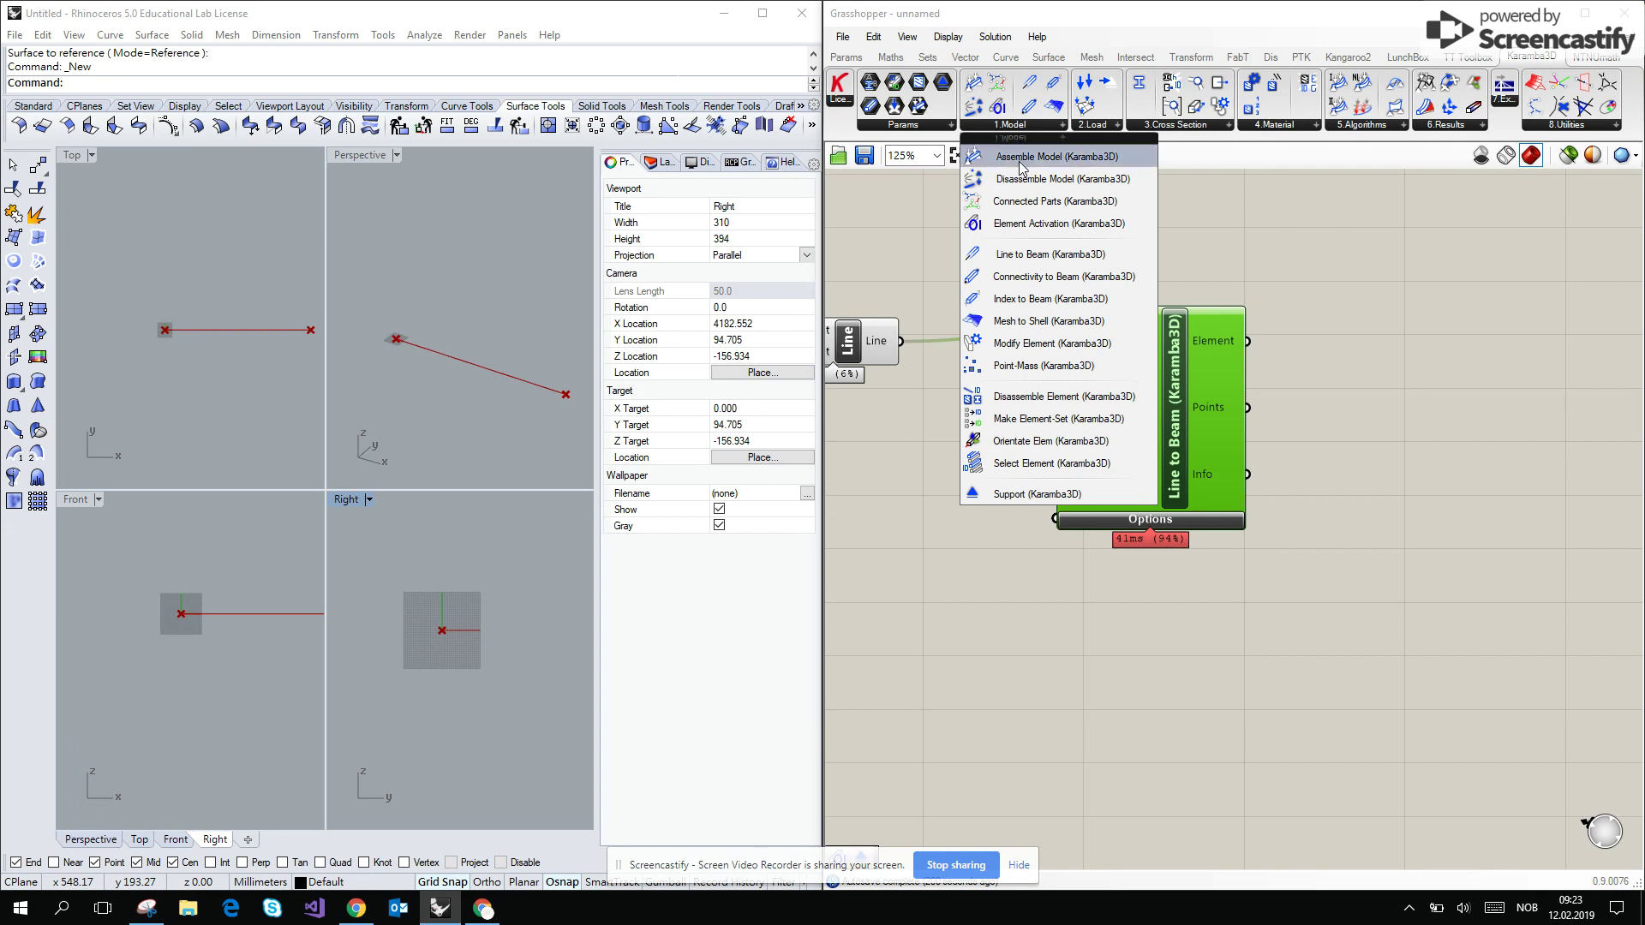
left_click_drag(1054, 157, 1543, 412)
right_click_drag(1311, 356, 1180, 322)
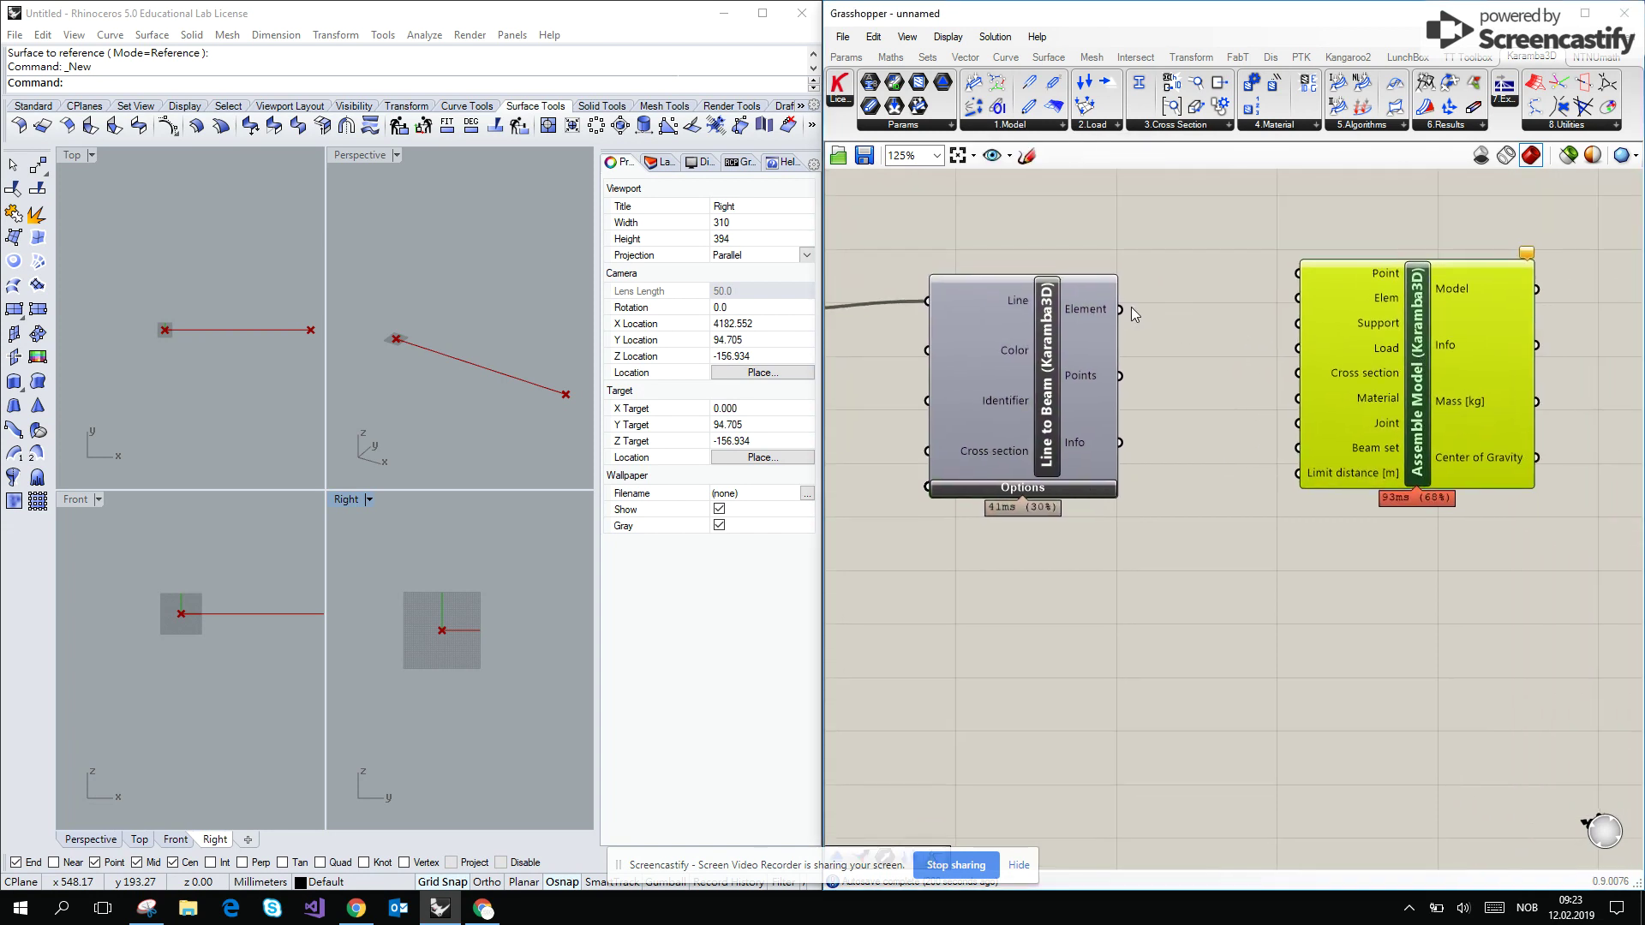
left_click_drag(1119, 309, 1306, 300)
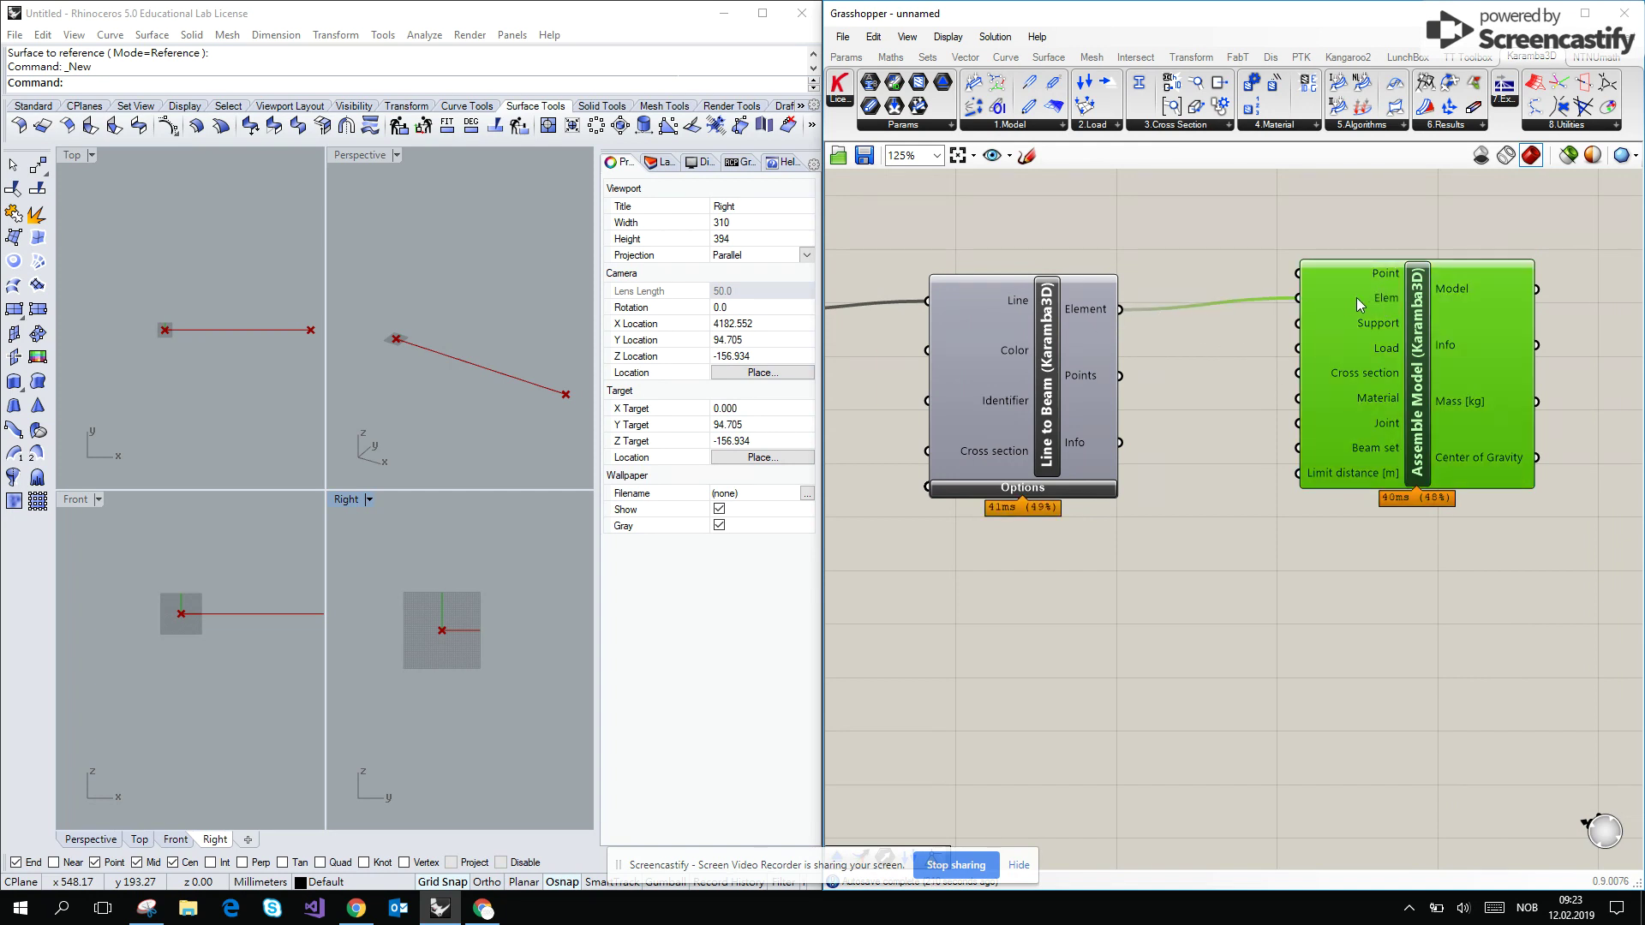
left_click_drag(1418, 320, 1418, 351)
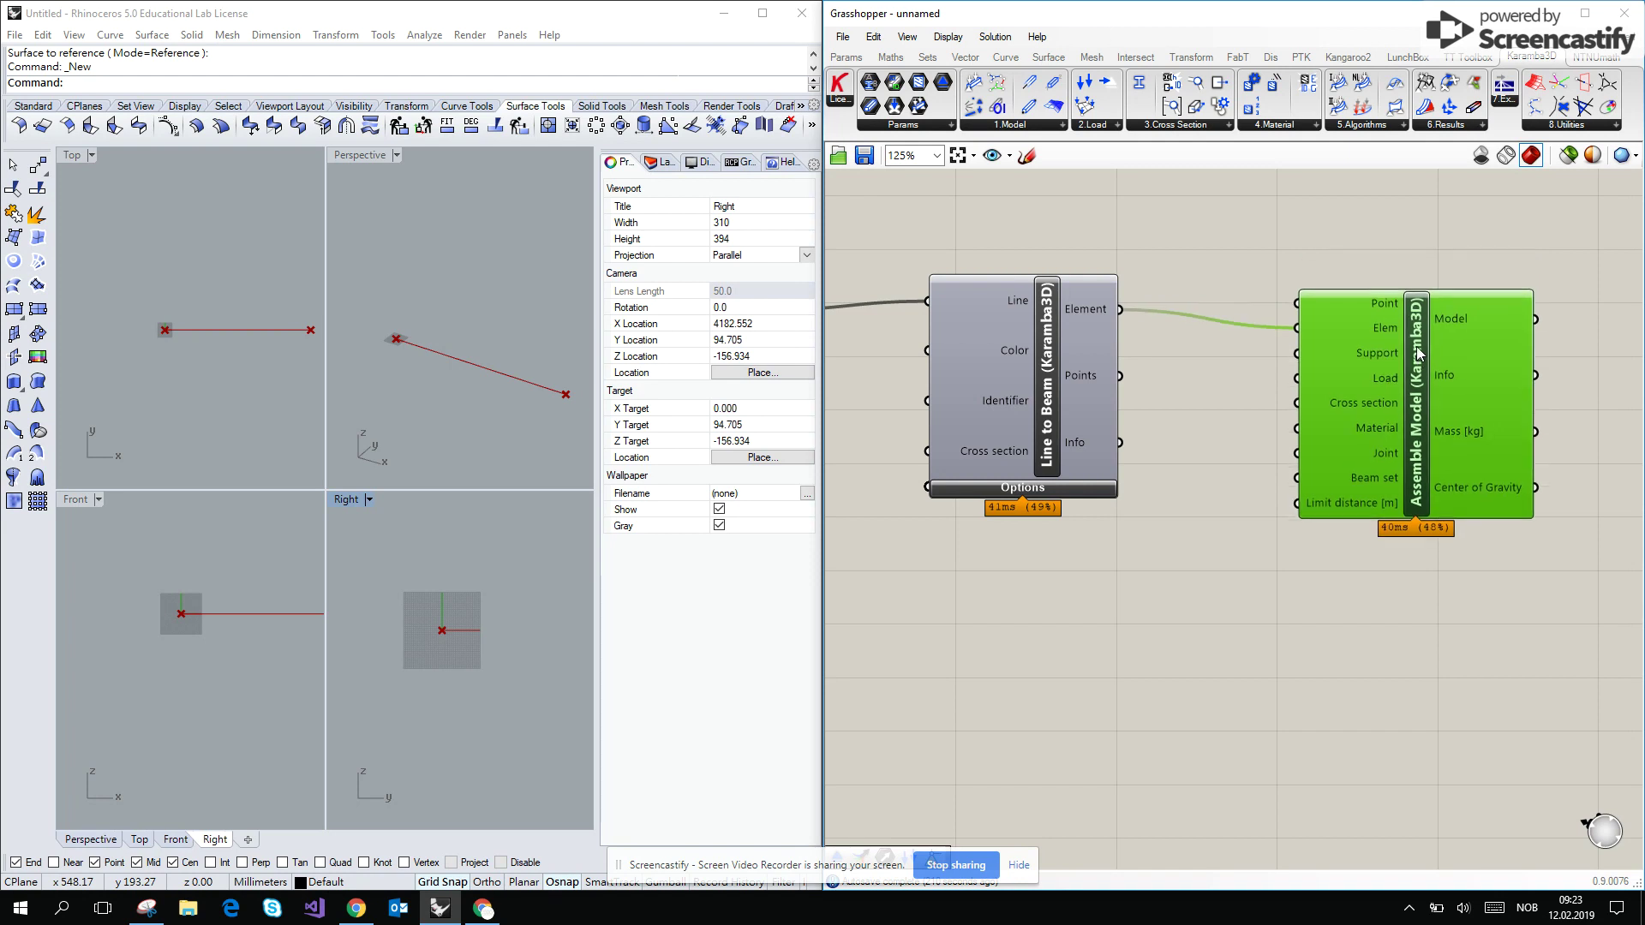
scroll(1247, 342, "down", 2)
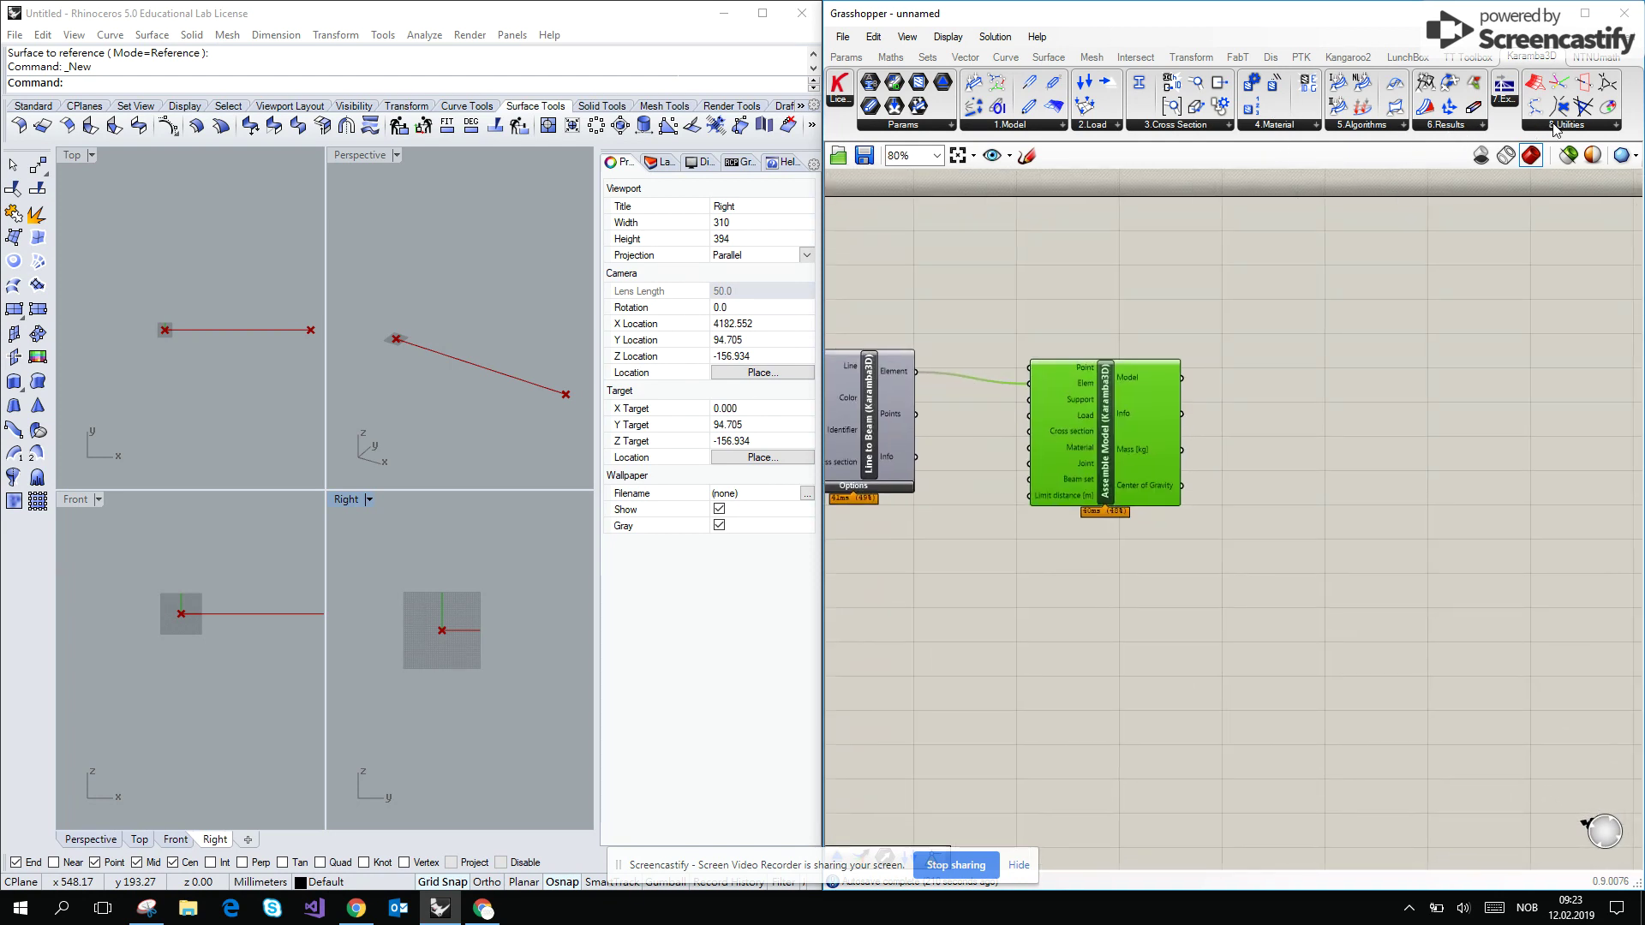
Place a Karamba3D Model View and wire Assemble Model's Model output into it
left_click(1470, 129)
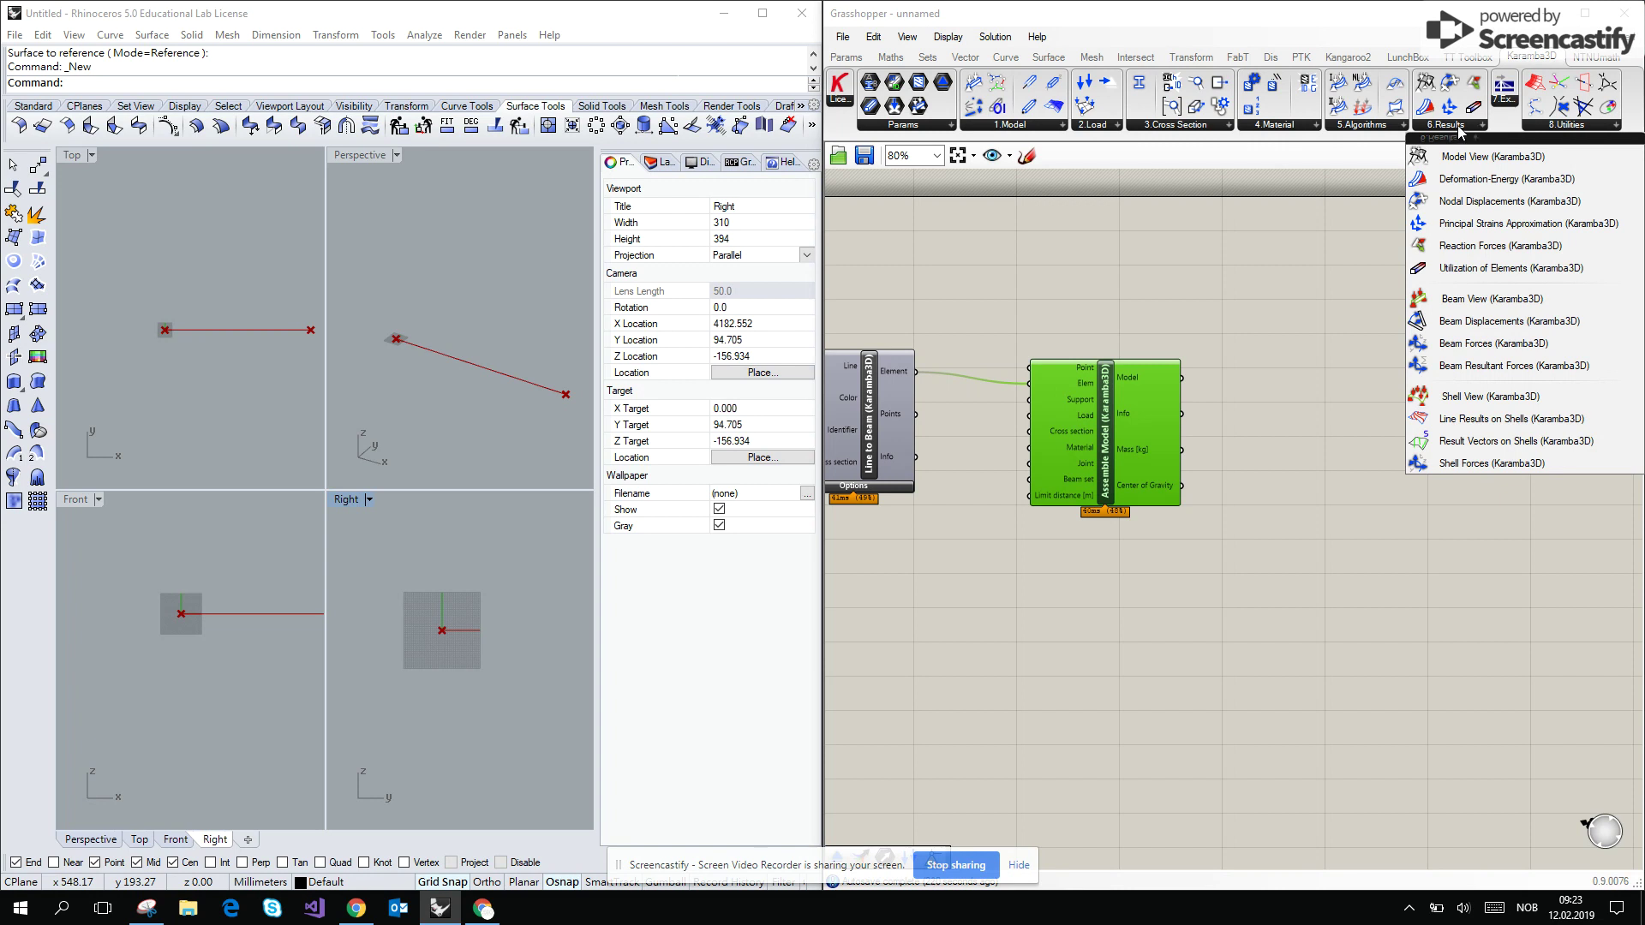
left_click(1490, 157)
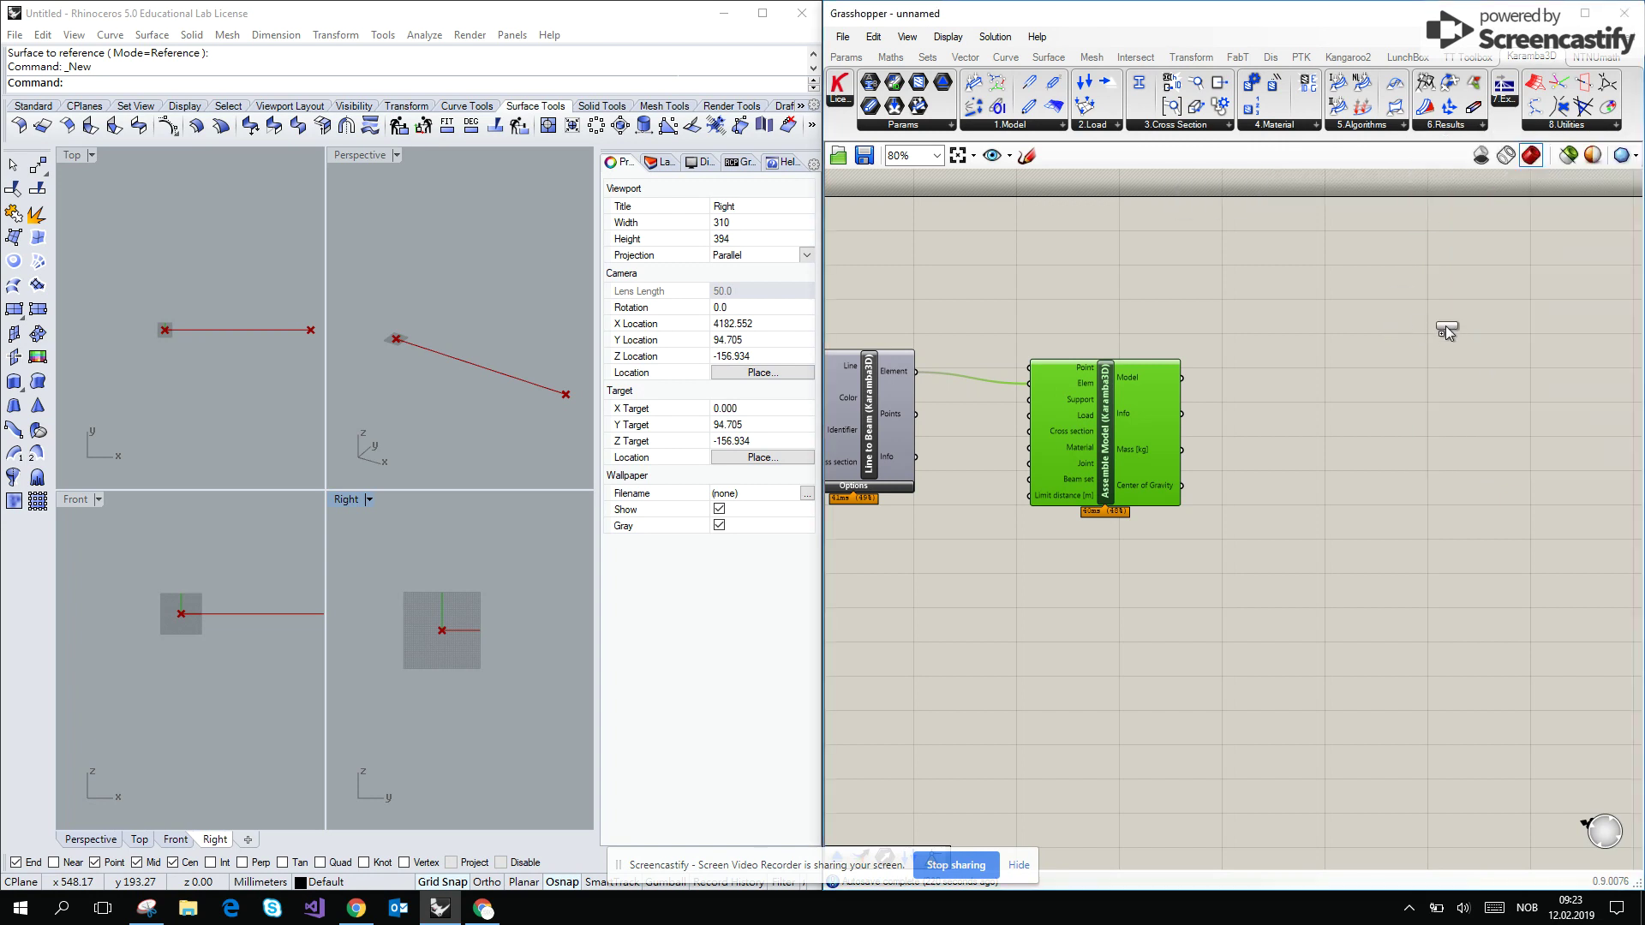
left_click(1446, 328)
left_click_drag(1434, 343, 1514, 383)
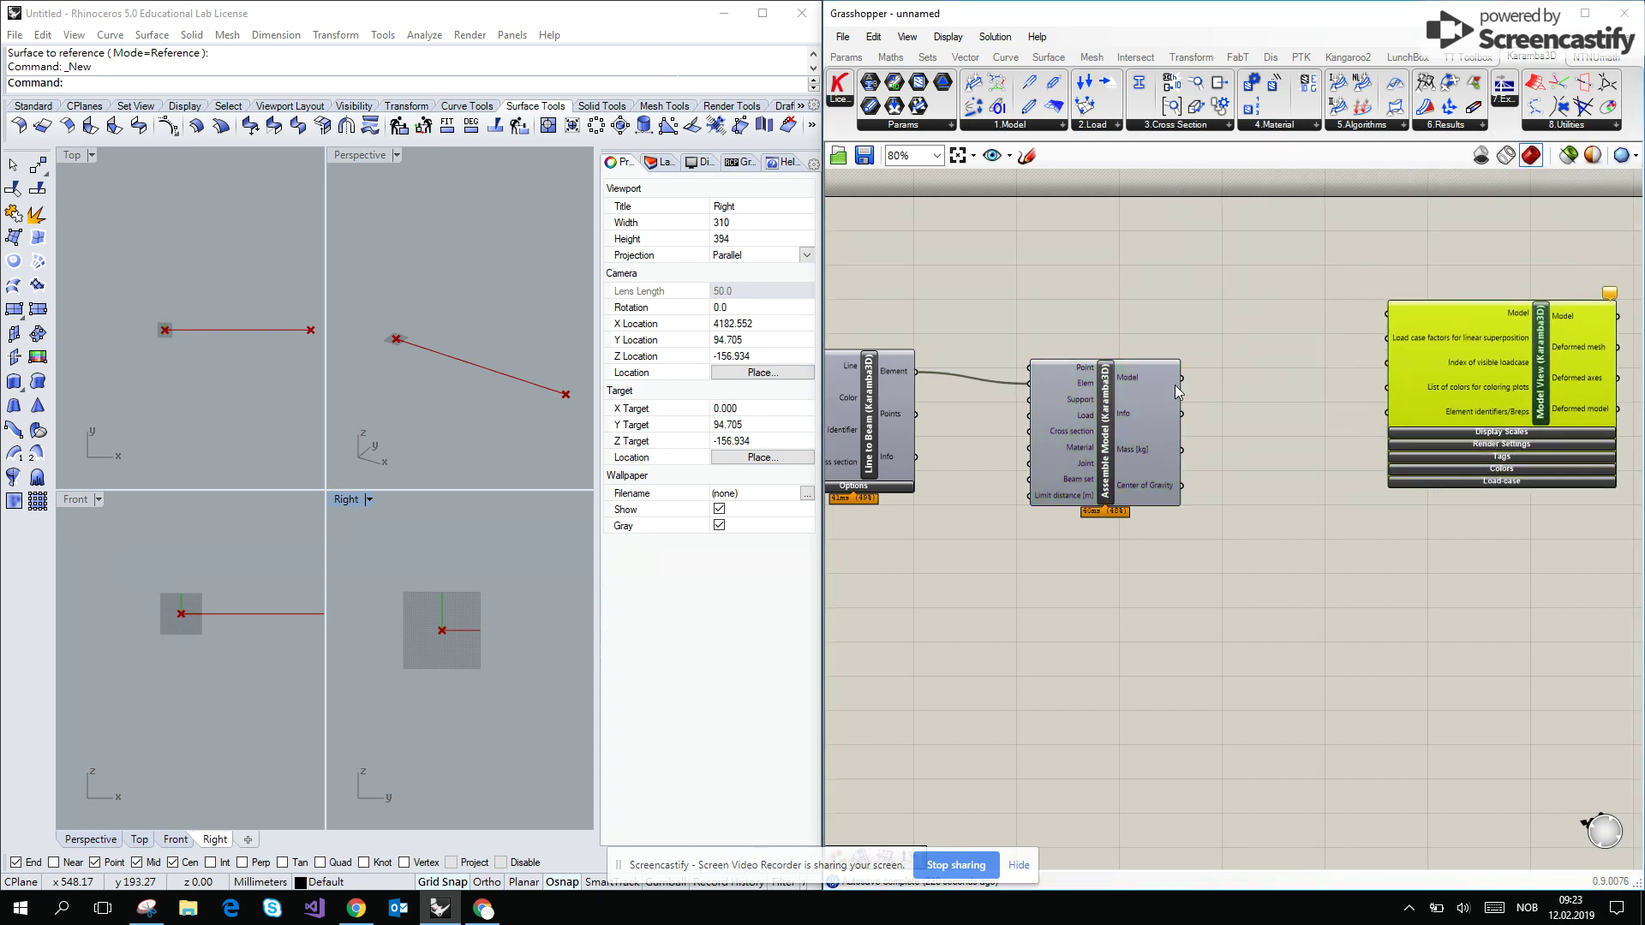
left_click_drag(1184, 378, 1389, 315)
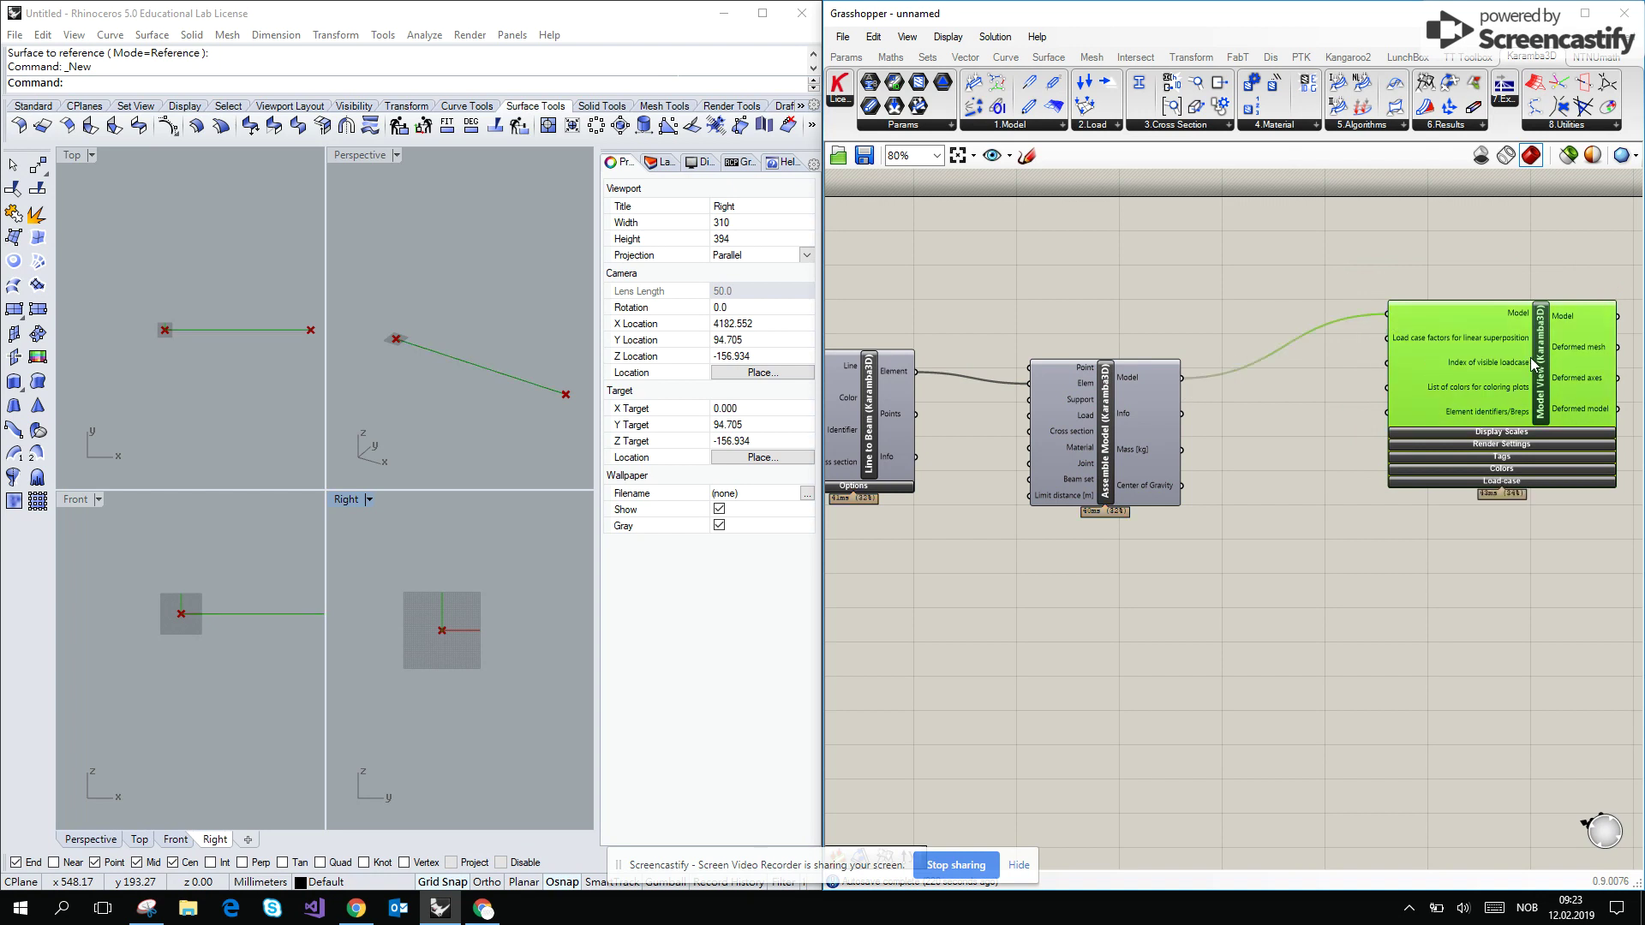
left_click_drag(1542, 358, 1470, 303)
scroll(1474, 388, "up", 3)
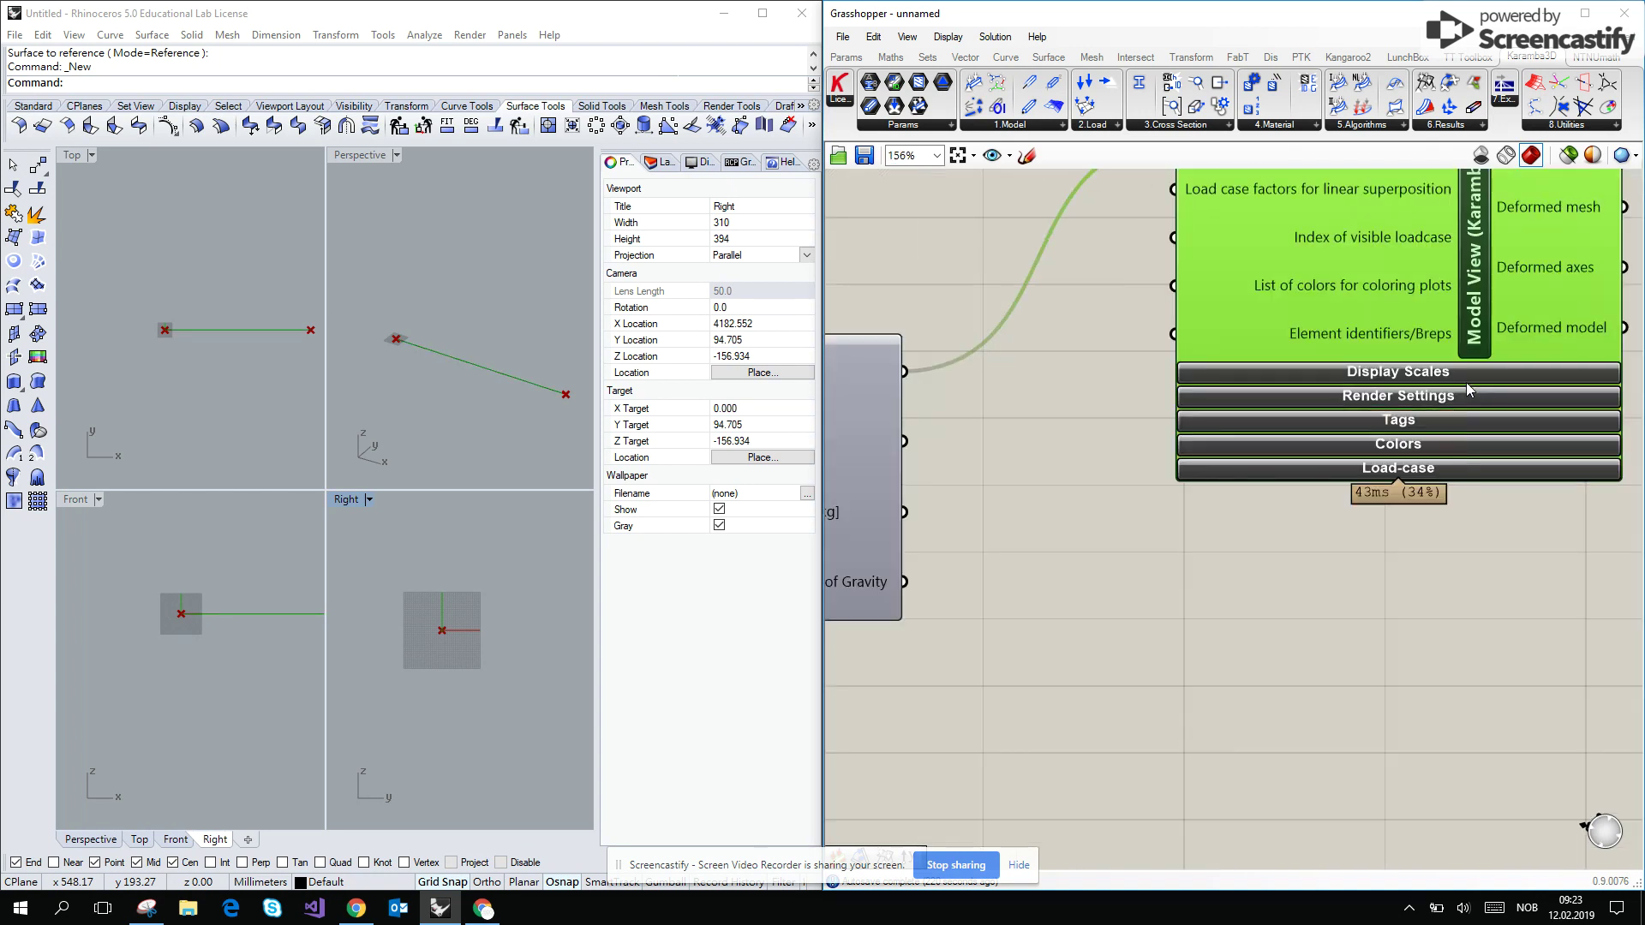
Expand and collapse Model View's Display Scales and Render Settings, then reposition Assemble Model
left_click(1440, 394)
left_click(1442, 380)
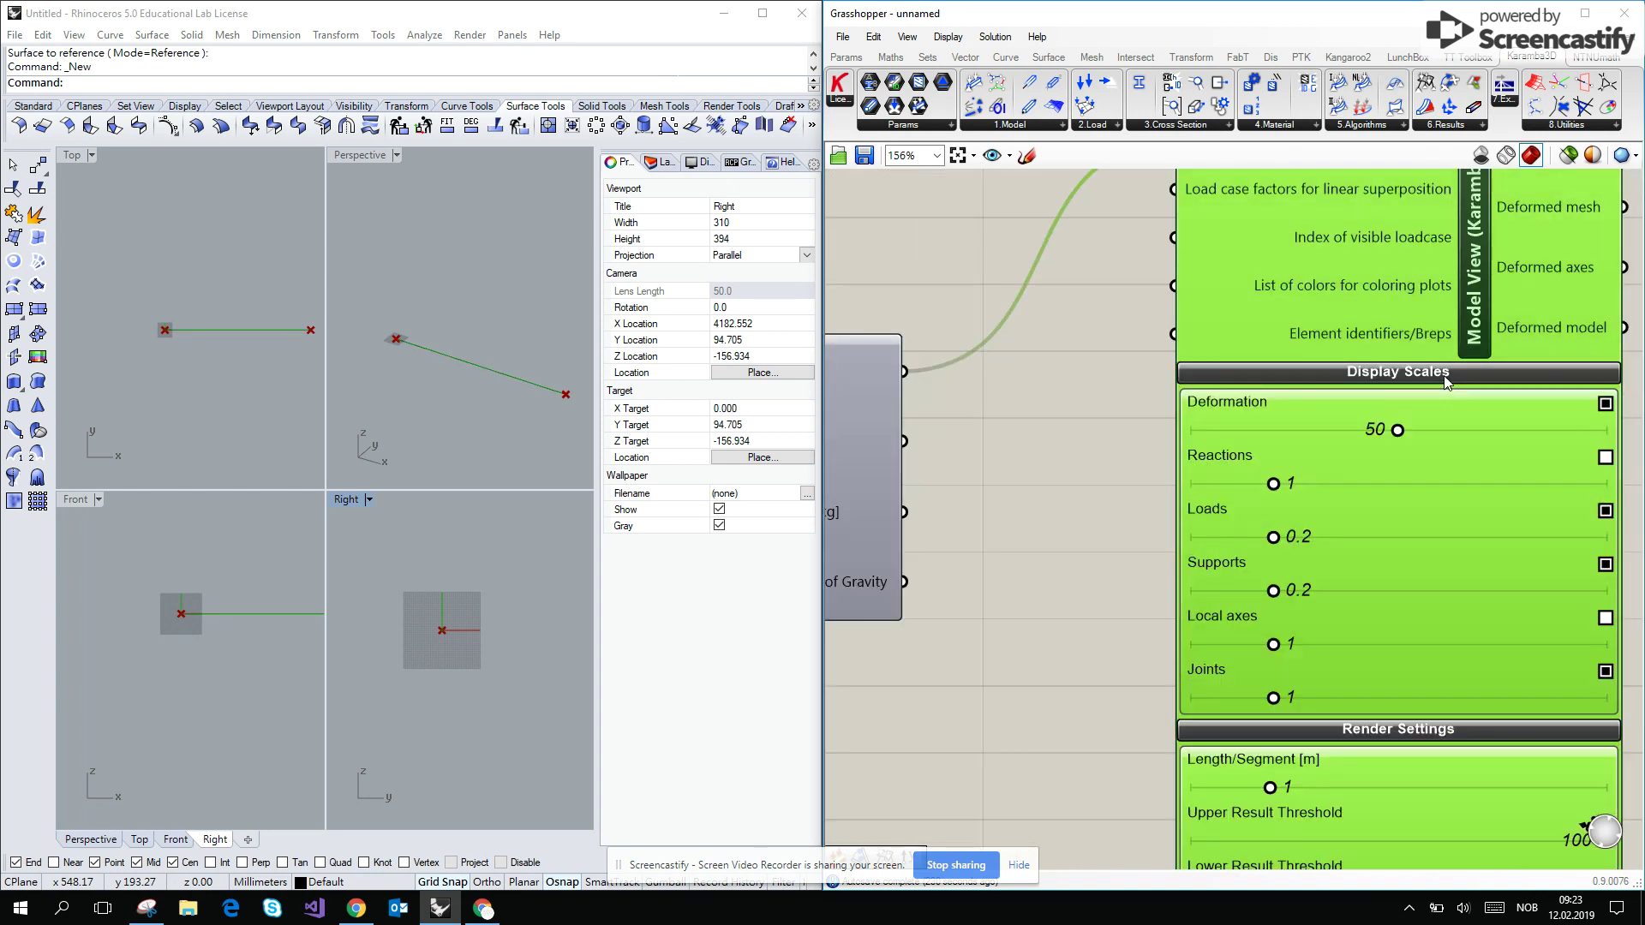
left_click(1445, 377)
left_click(1447, 396)
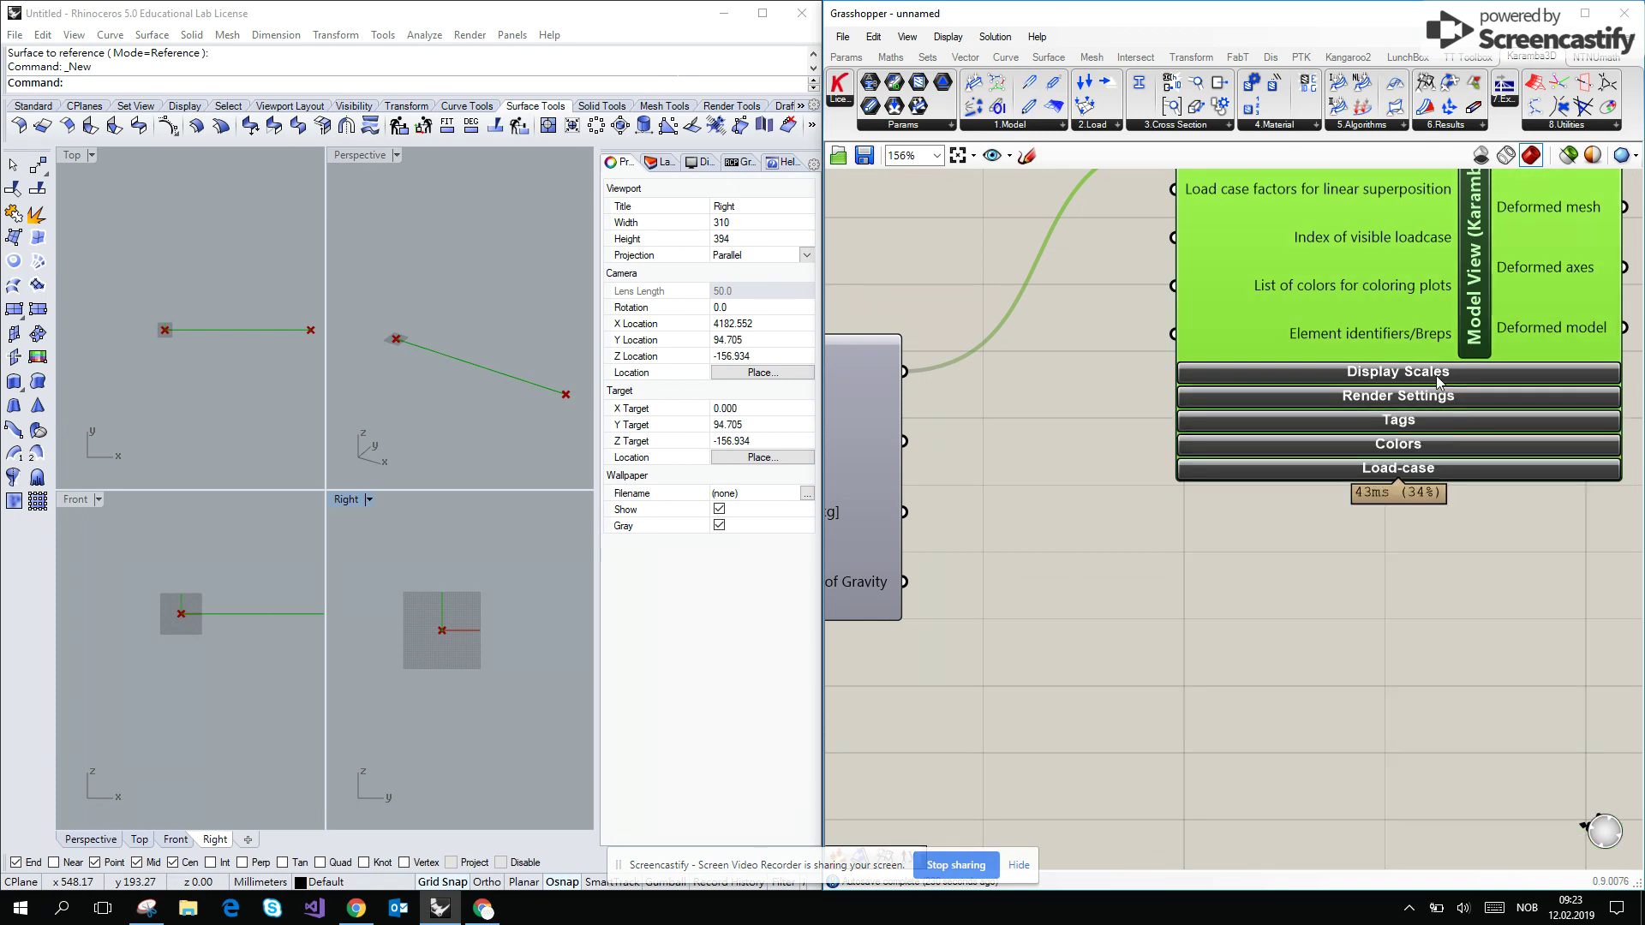
scroll(1440, 394, "down", 3)
scroll(1515, 403, "up", 2)
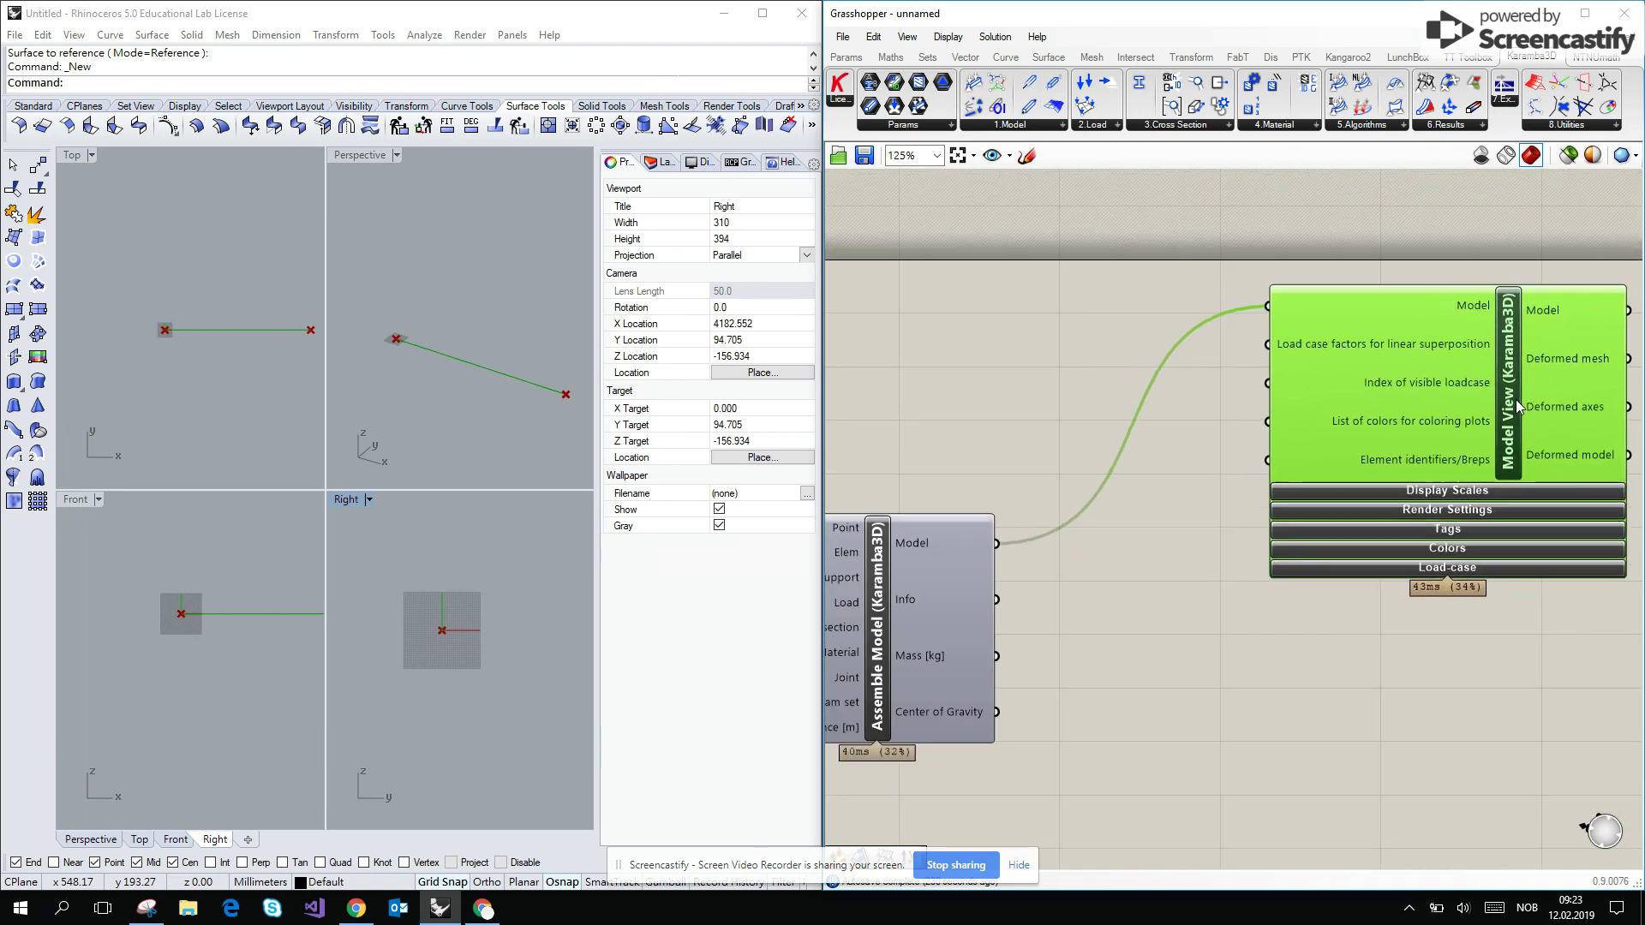
right_click_drag(1225, 459, 1482, 329)
scroll(1457, 403, "down", 1)
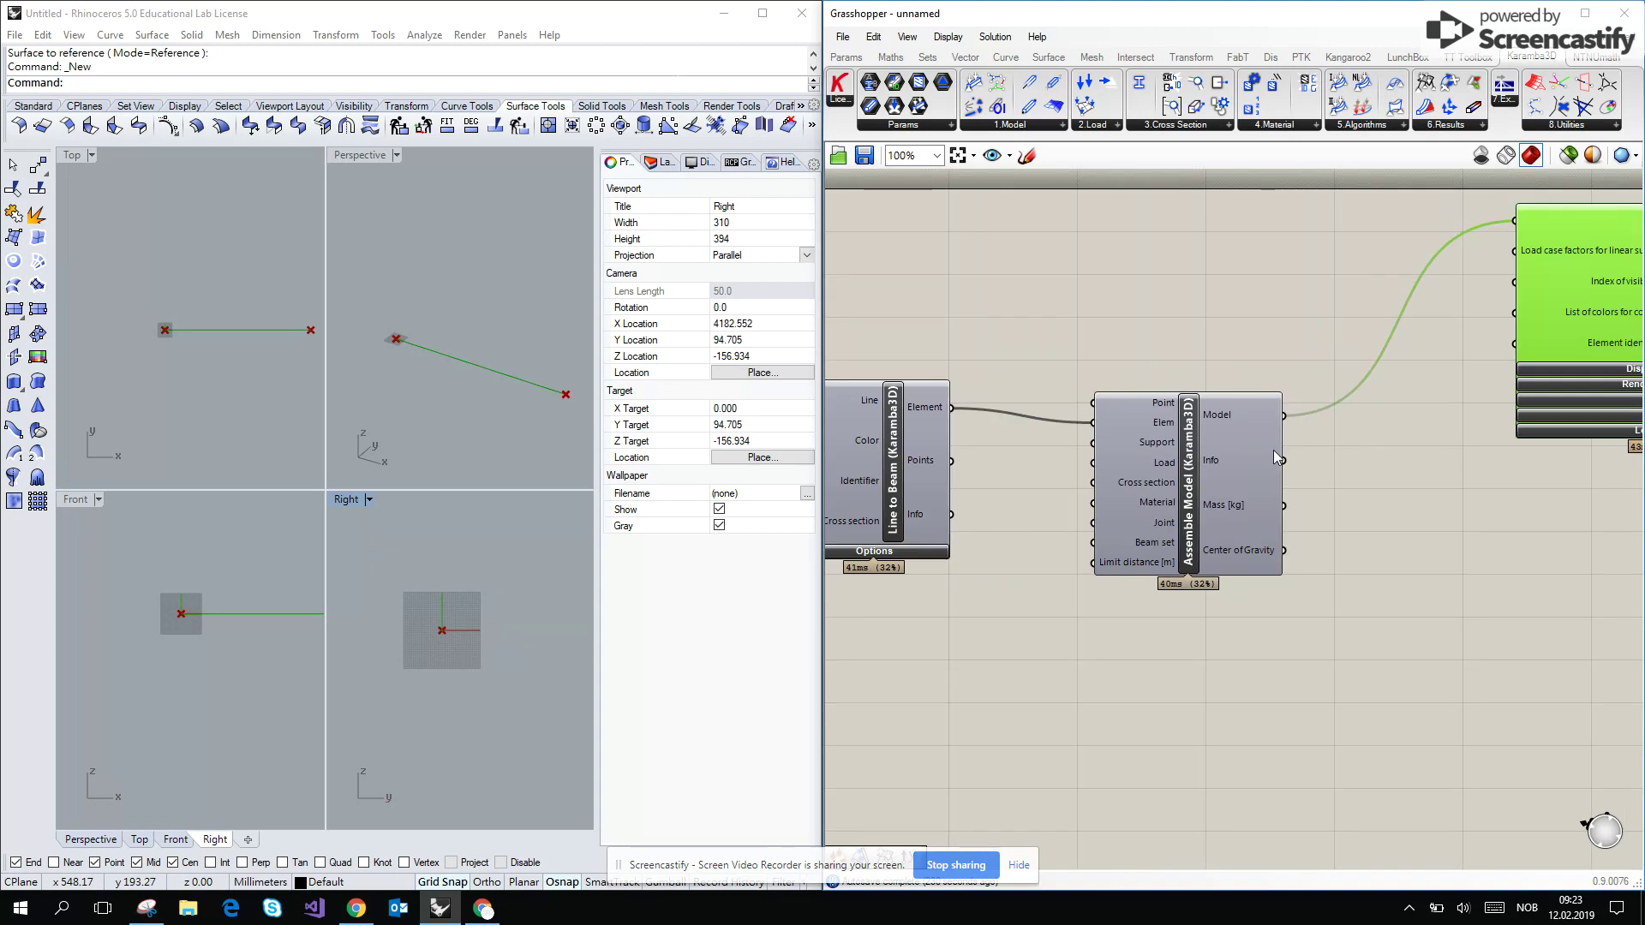
left_click_drag(1196, 474, 1156, 460)
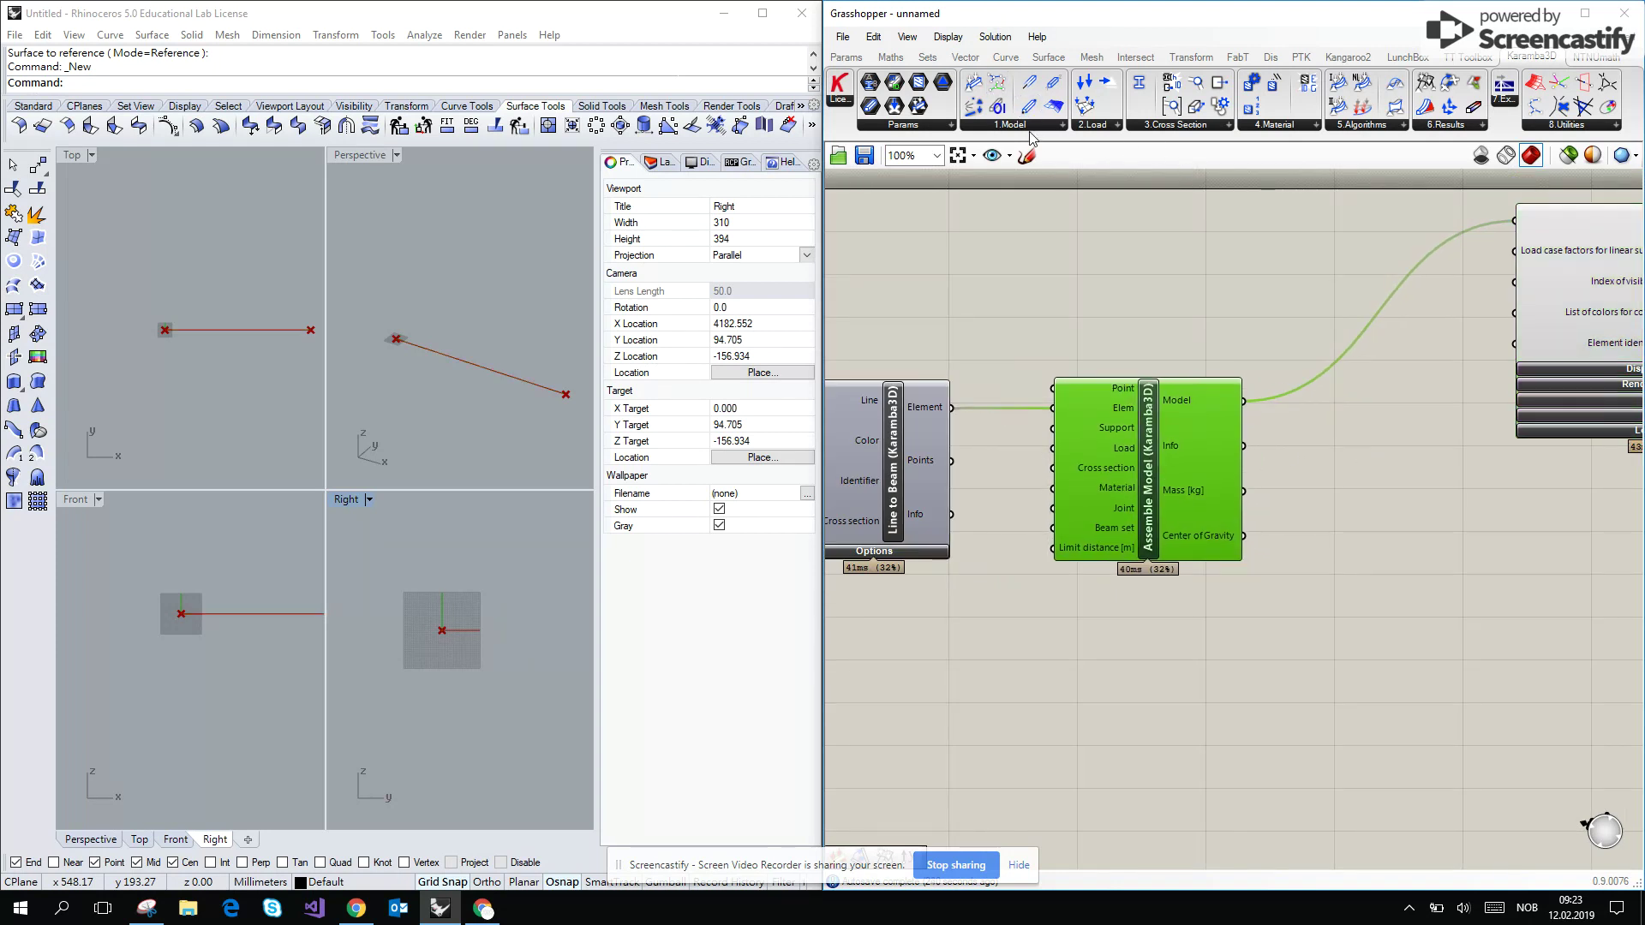
Add a Karamba3D Analyze fed by Assemble Model, revealing its no-supports error
left_click(1368, 127)
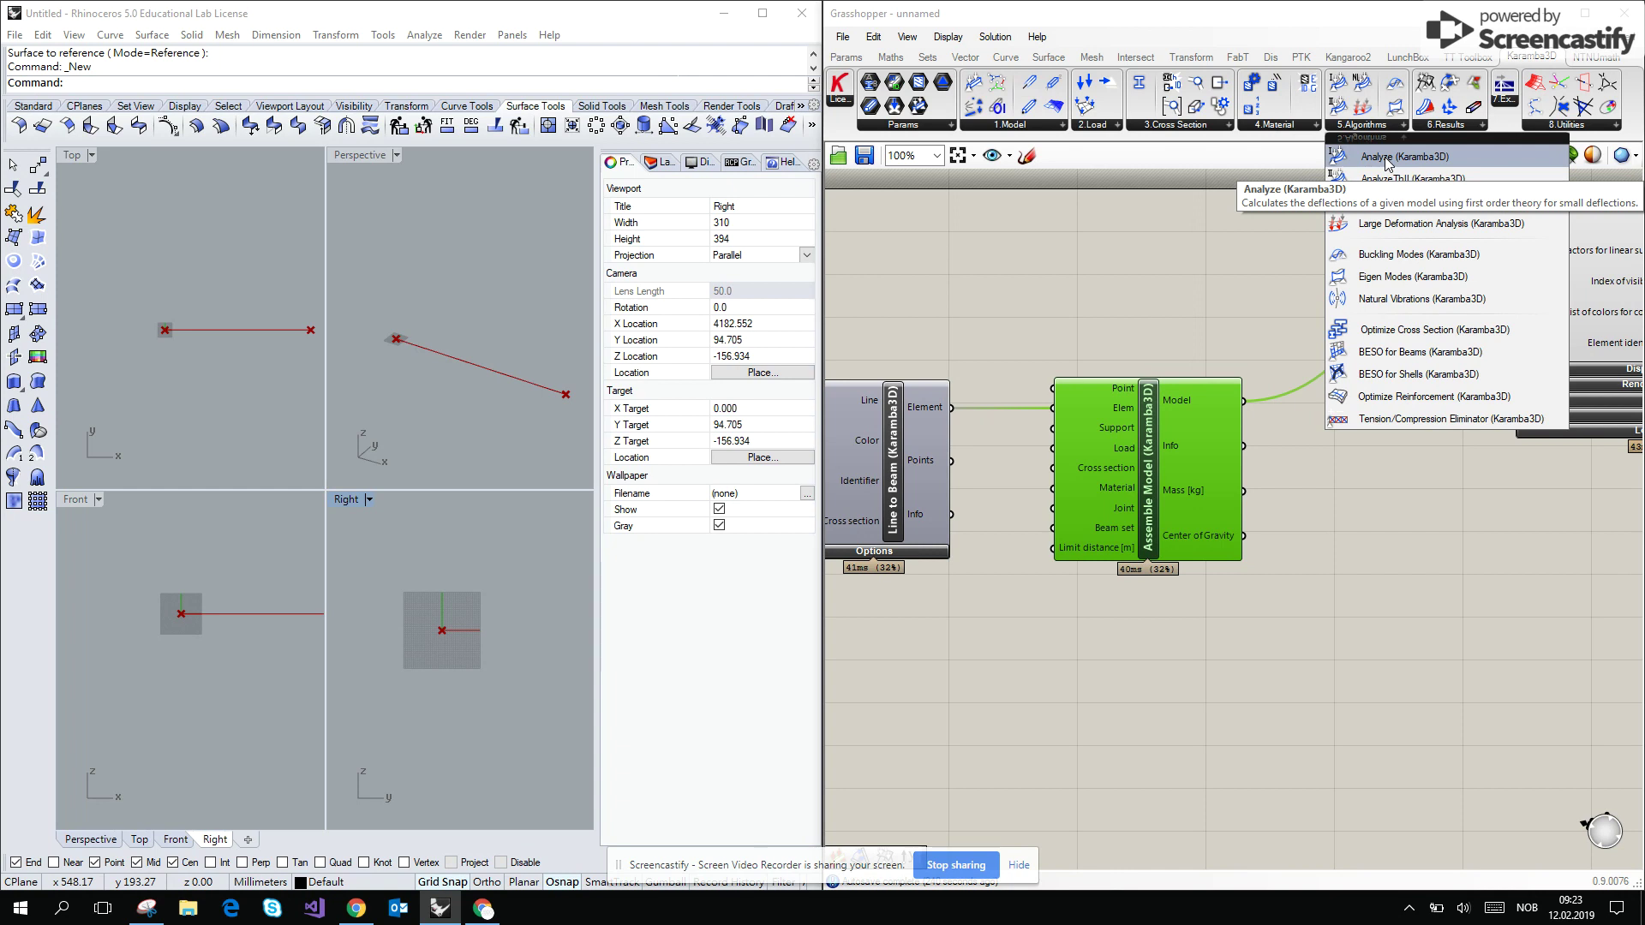
left_click(1386, 163)
left_click(1406, 461)
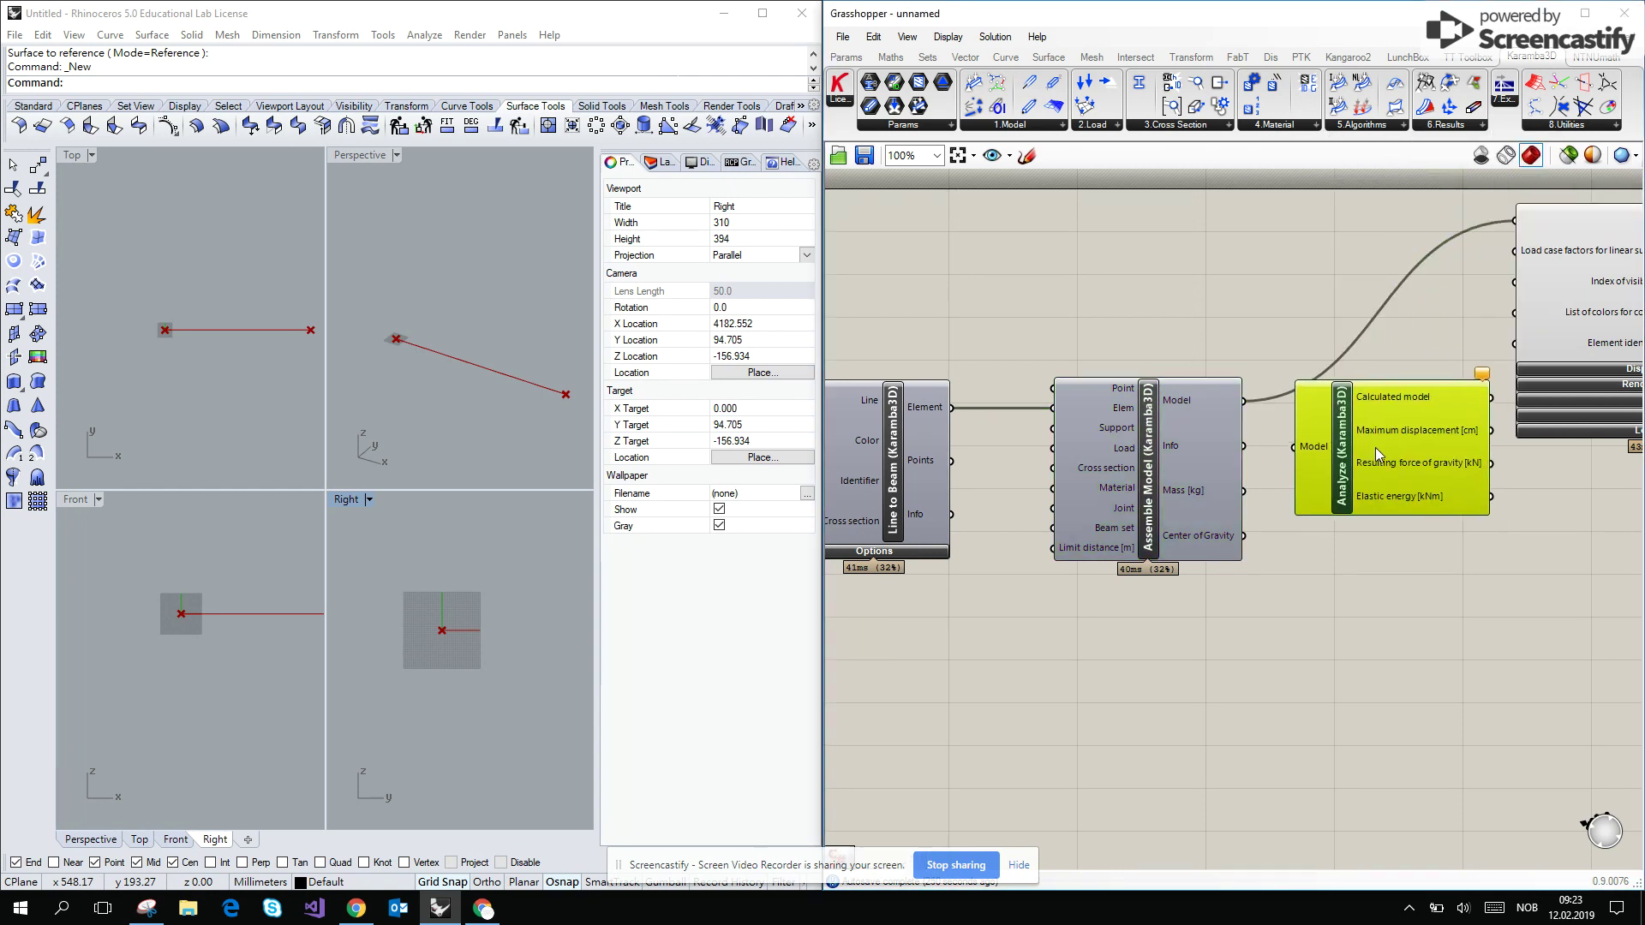
left_click_drag(1375, 447, 1369, 401)
left_click_drag(1245, 400, 1290, 403)
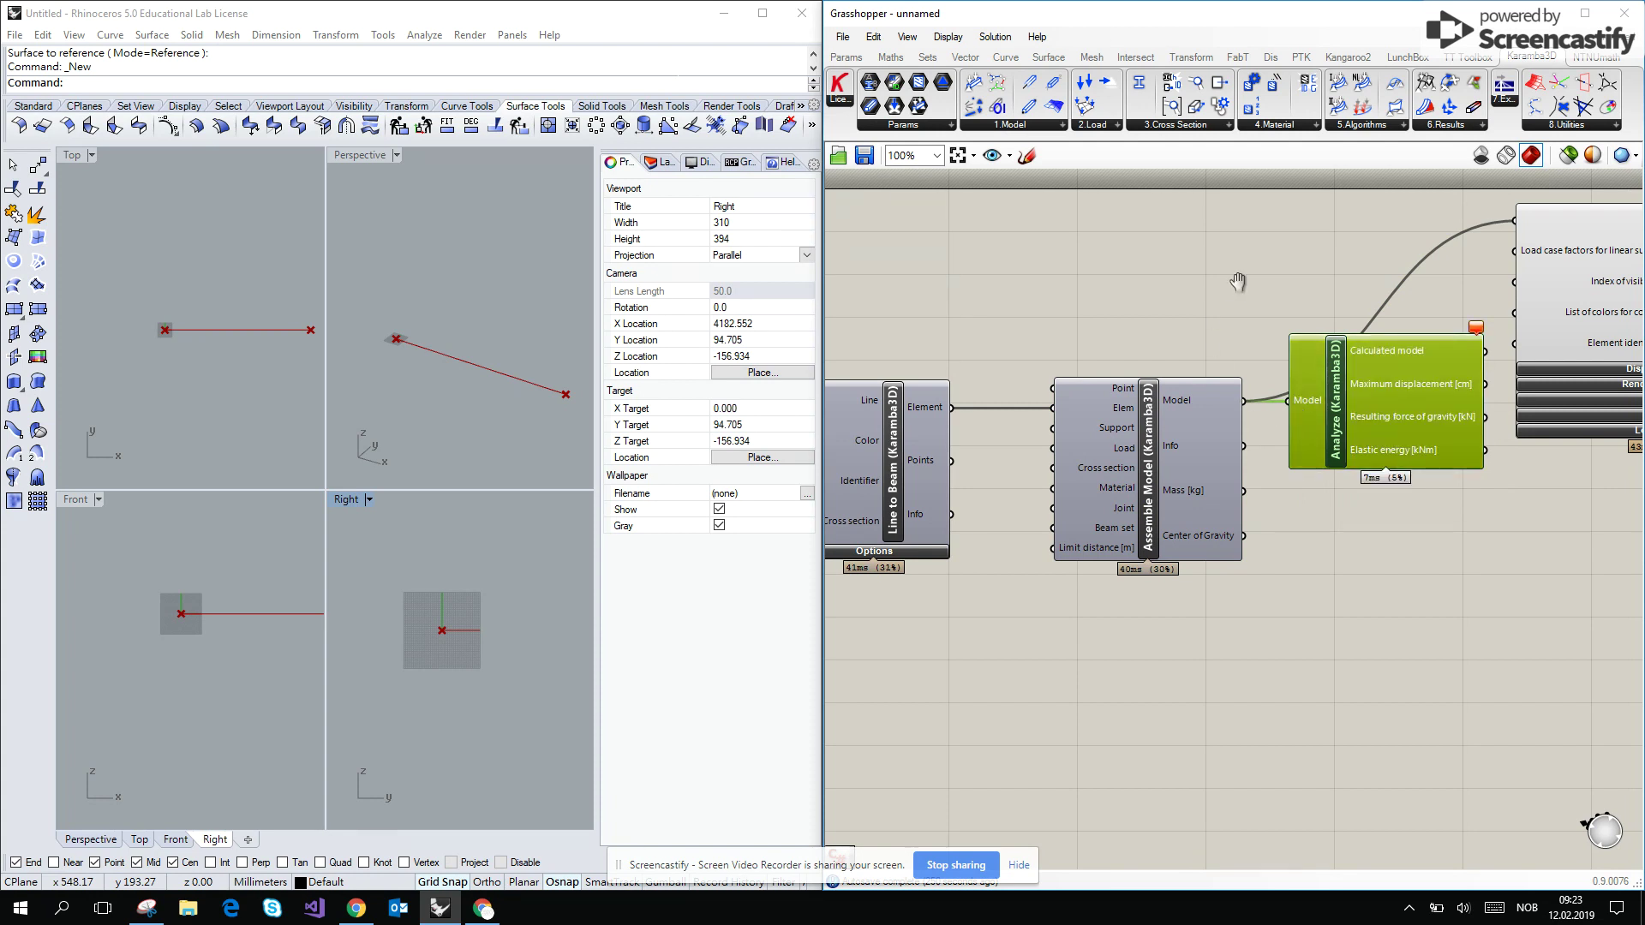
right_click_drag(1241, 287, 1140, 293)
mouse_move(1376, 335)
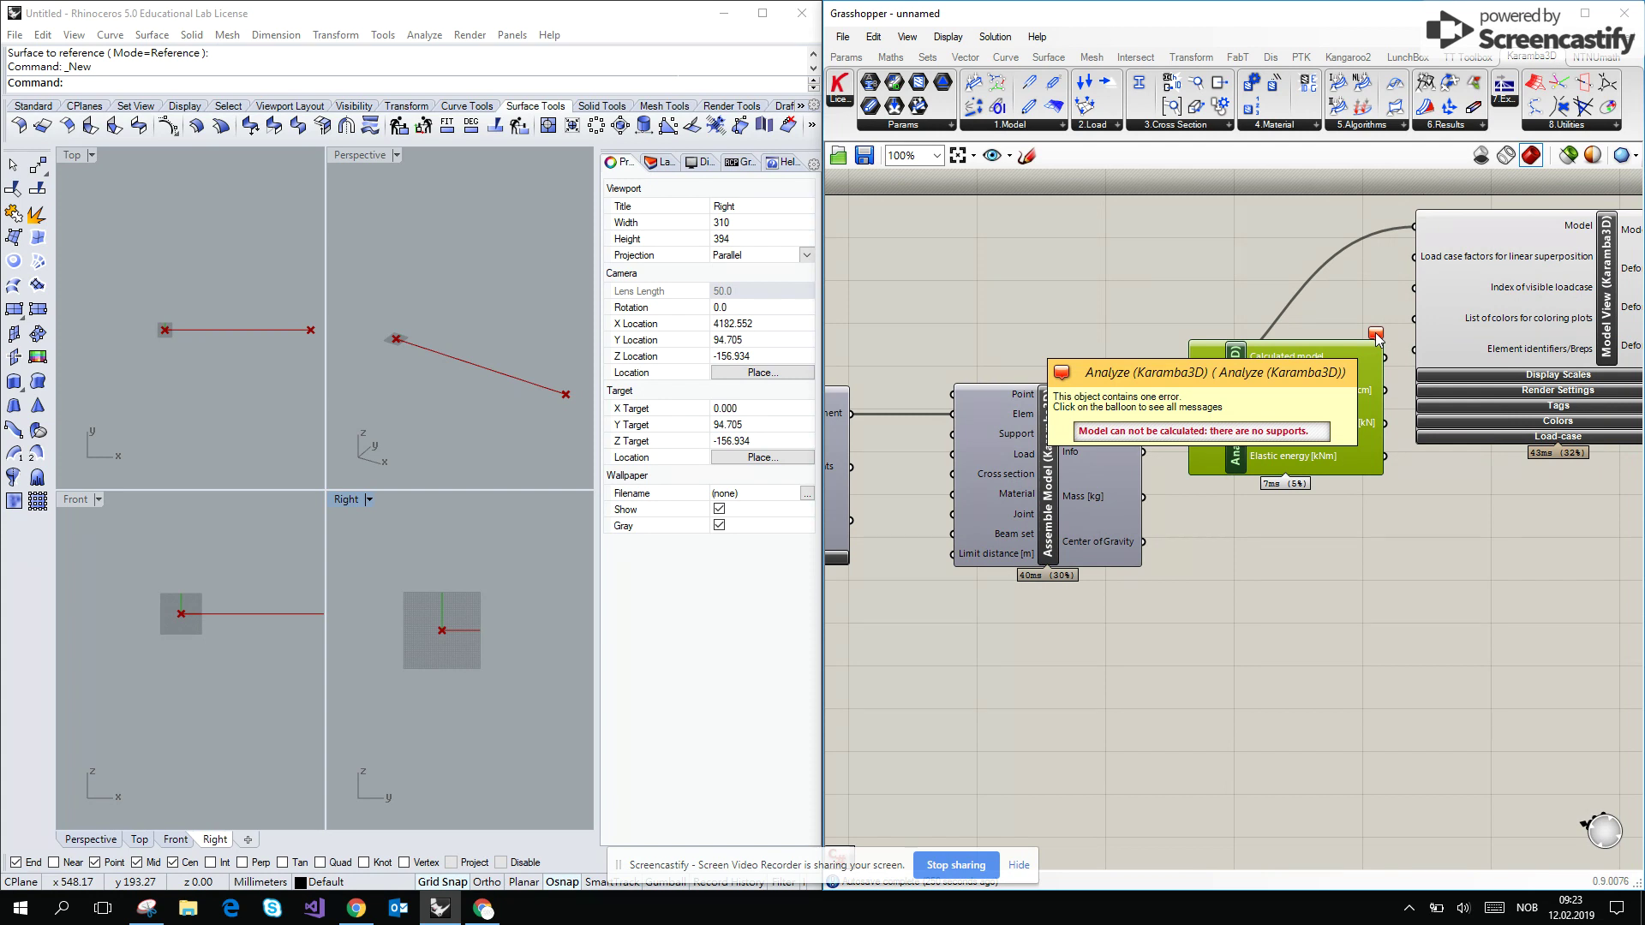
right_click_drag(1165, 273, 1398, 237)
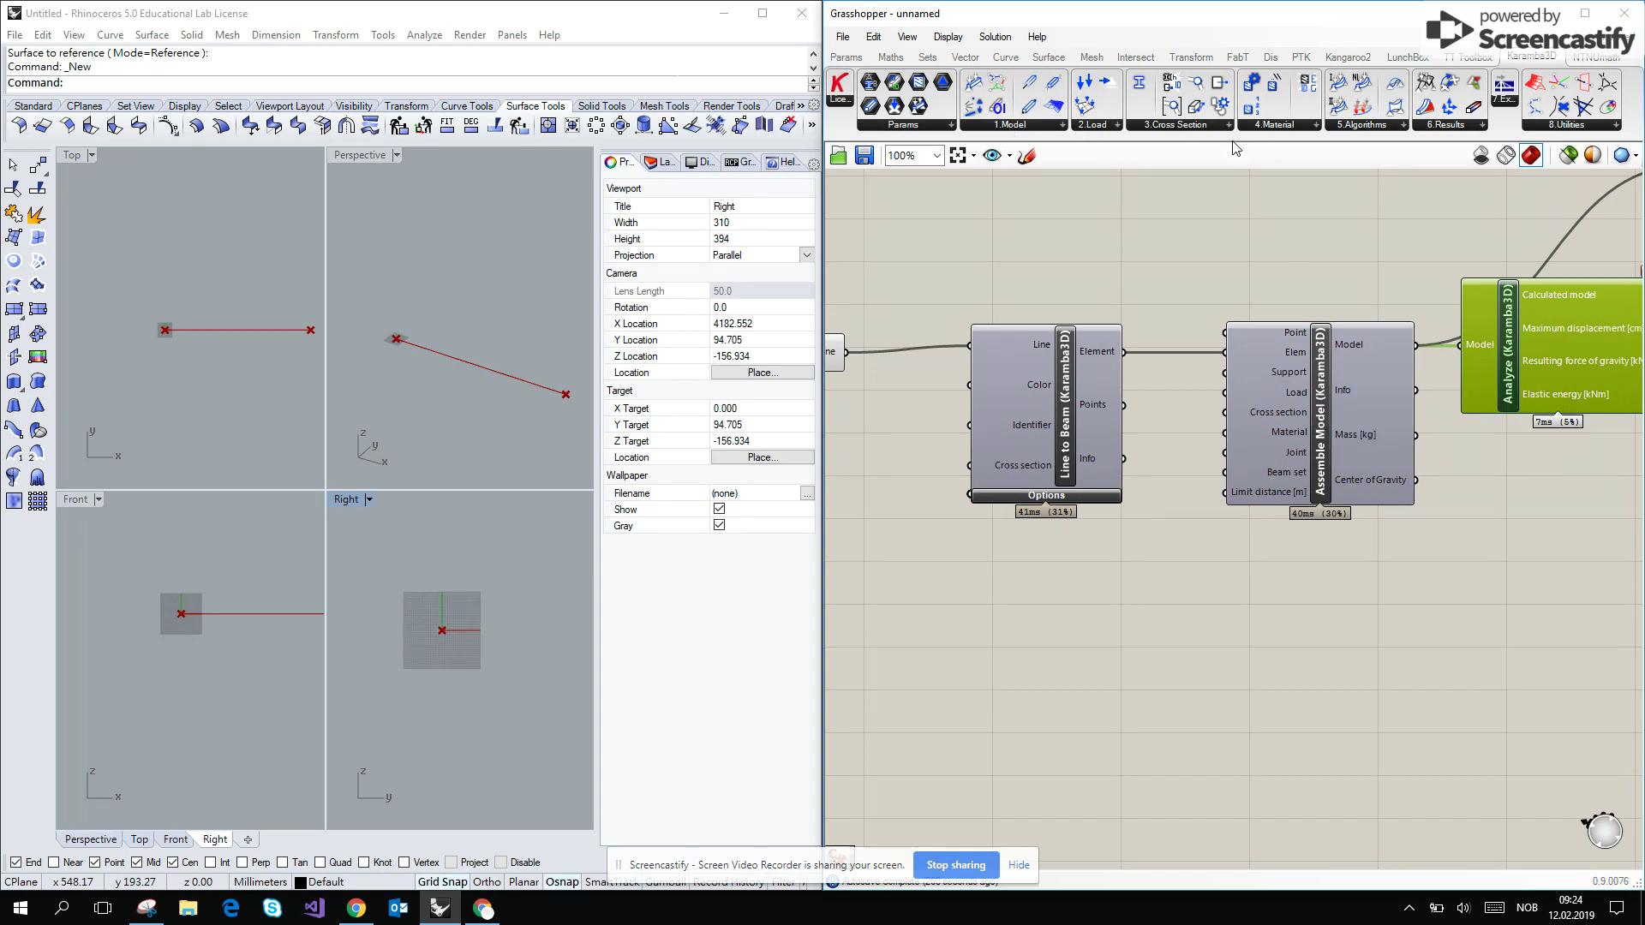
left_click(1020, 125)
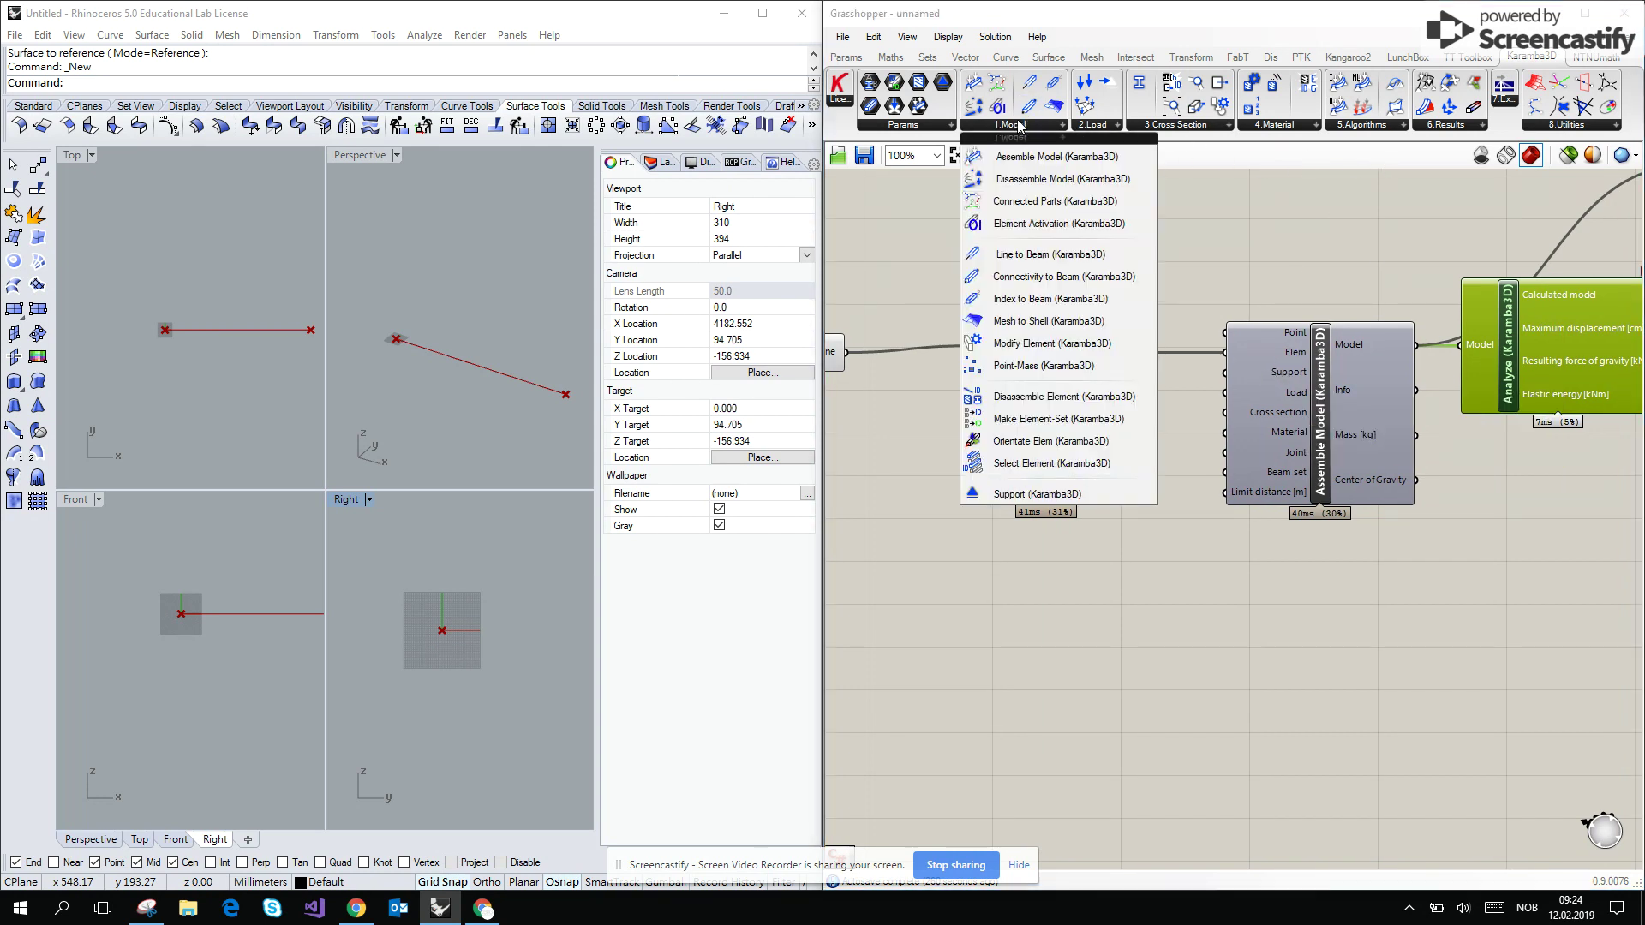
Place a Karamba3D Support with the lower Construct Point wired into Pos|Ind
left_click(1016, 494)
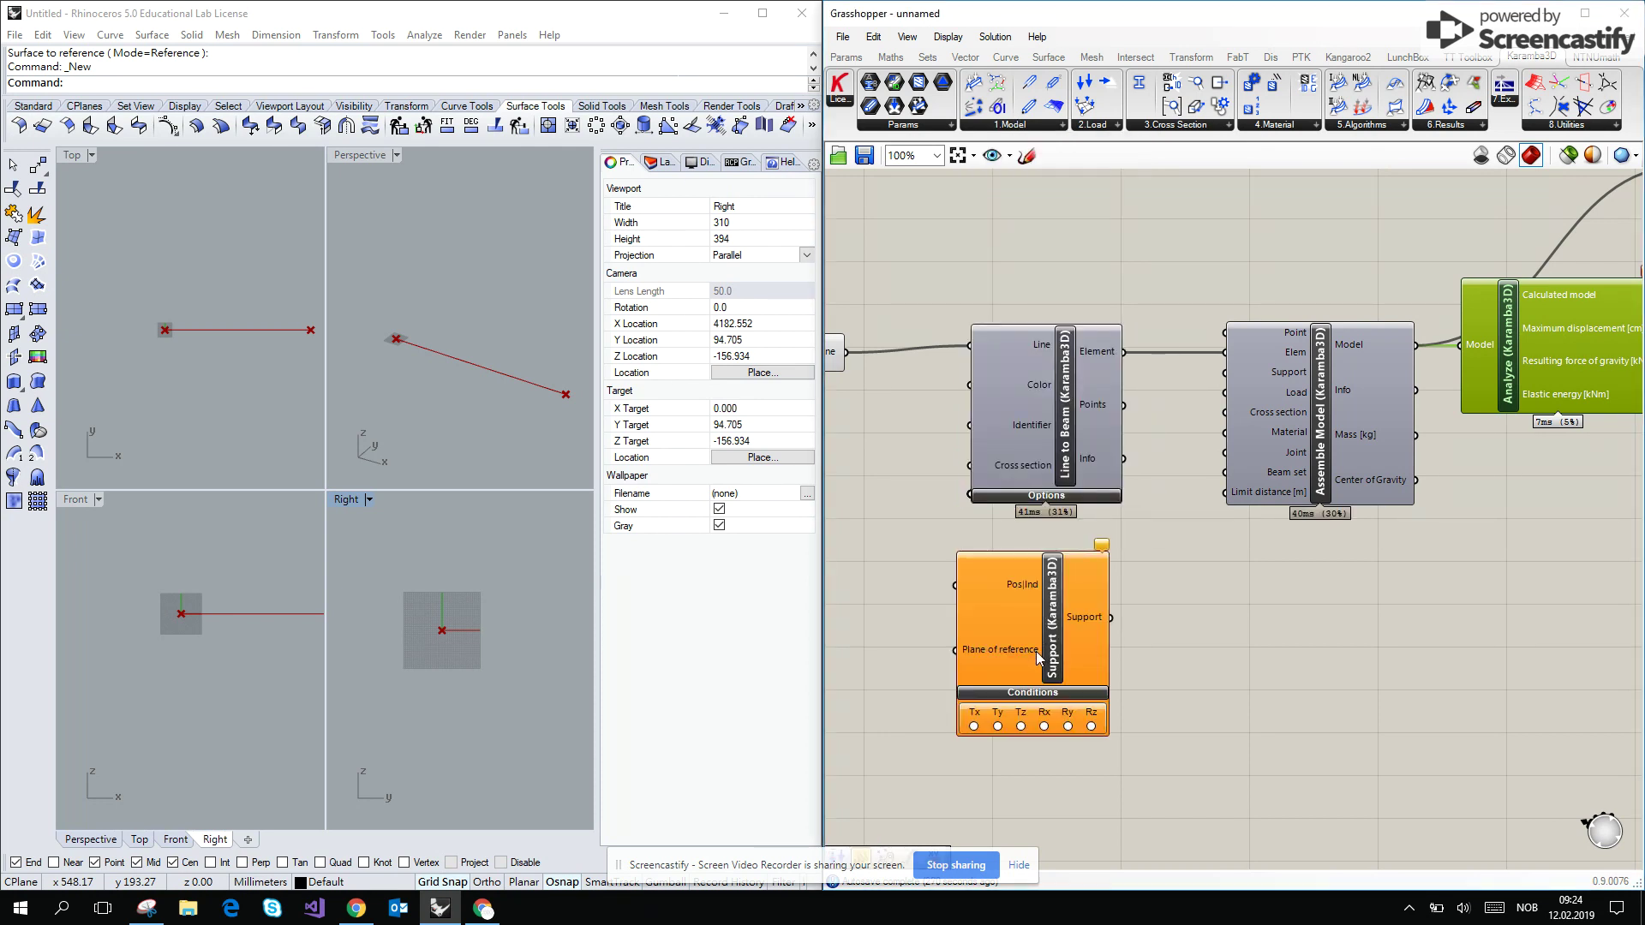
left_click(1054, 668)
right_click_drag(878, 514, 1182, 454)
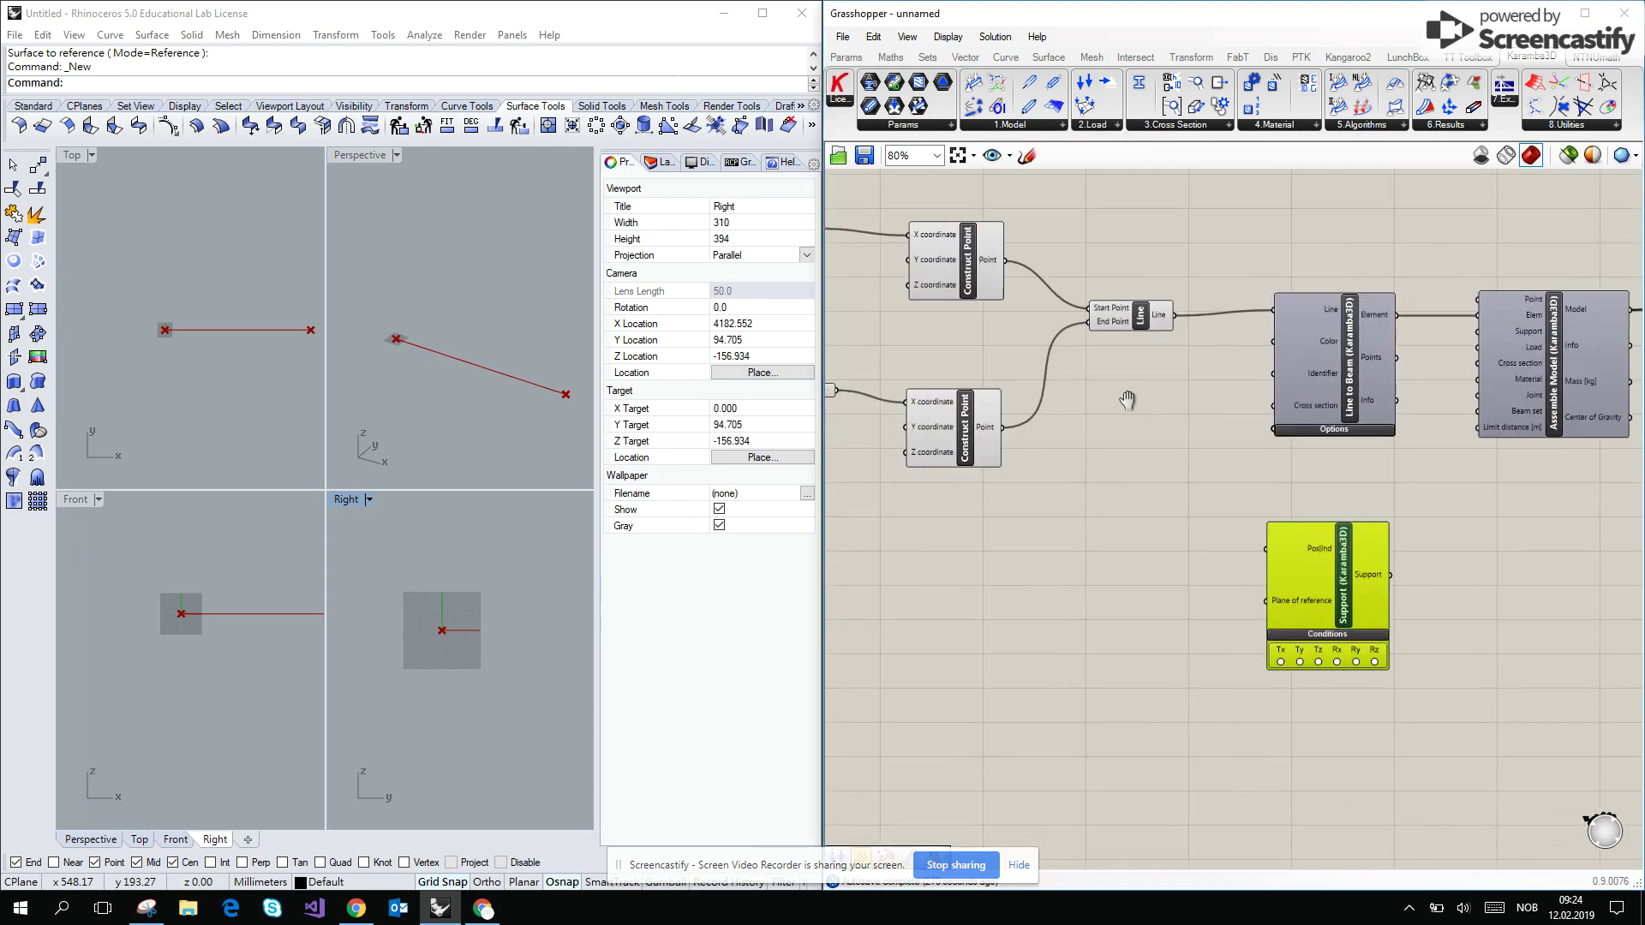
scroll(1241, 403, "down", 2)
left_click_drag(1086, 273, 1078, 278)
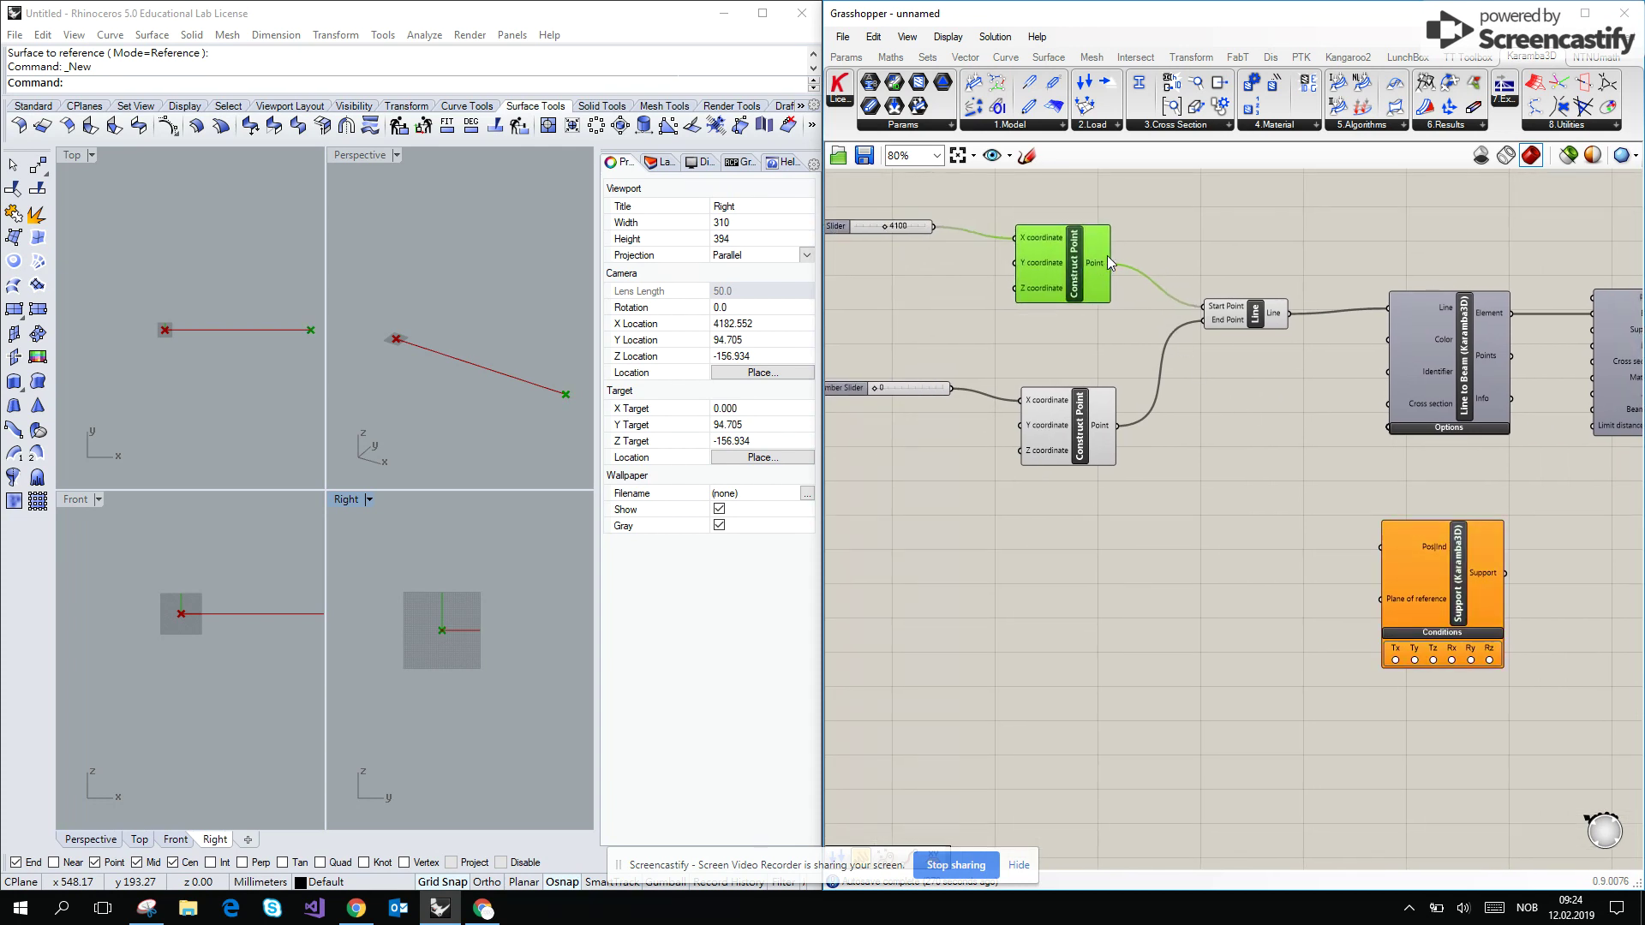
left_click_drag(1118, 426, 1381, 547)
right_click_drag(1342, 586, 1164, 468)
Fix all six support conditions: Tx, Ty, Tz, Rx, Ry and Rz
scroll(1182, 531, "up", 3)
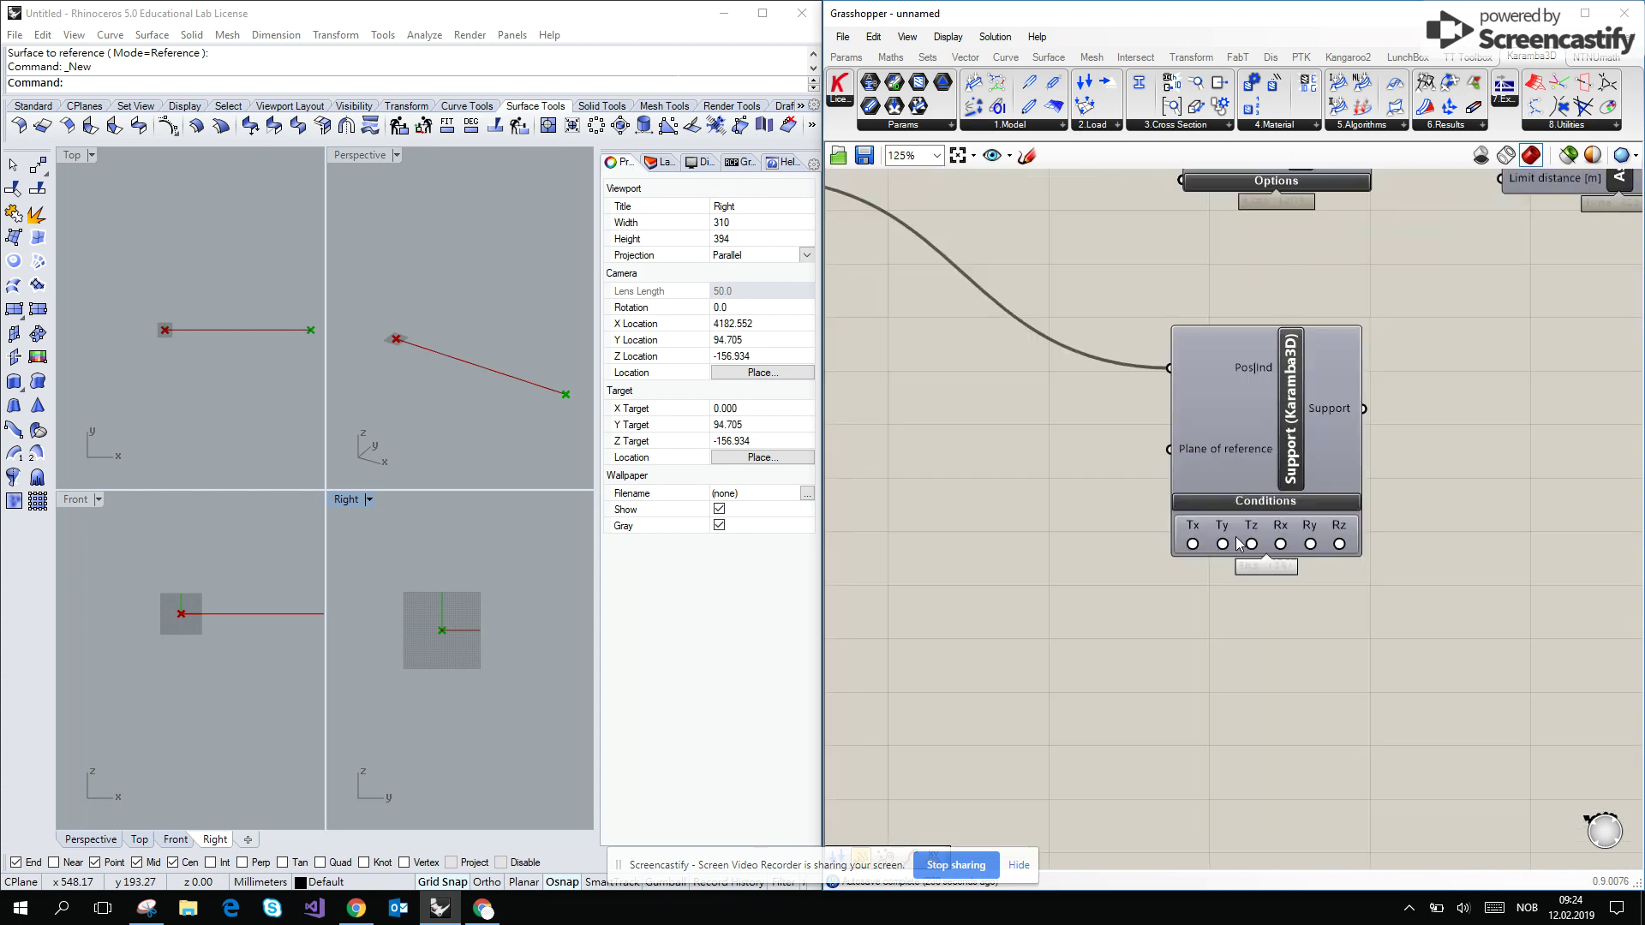
left_click(1182, 547)
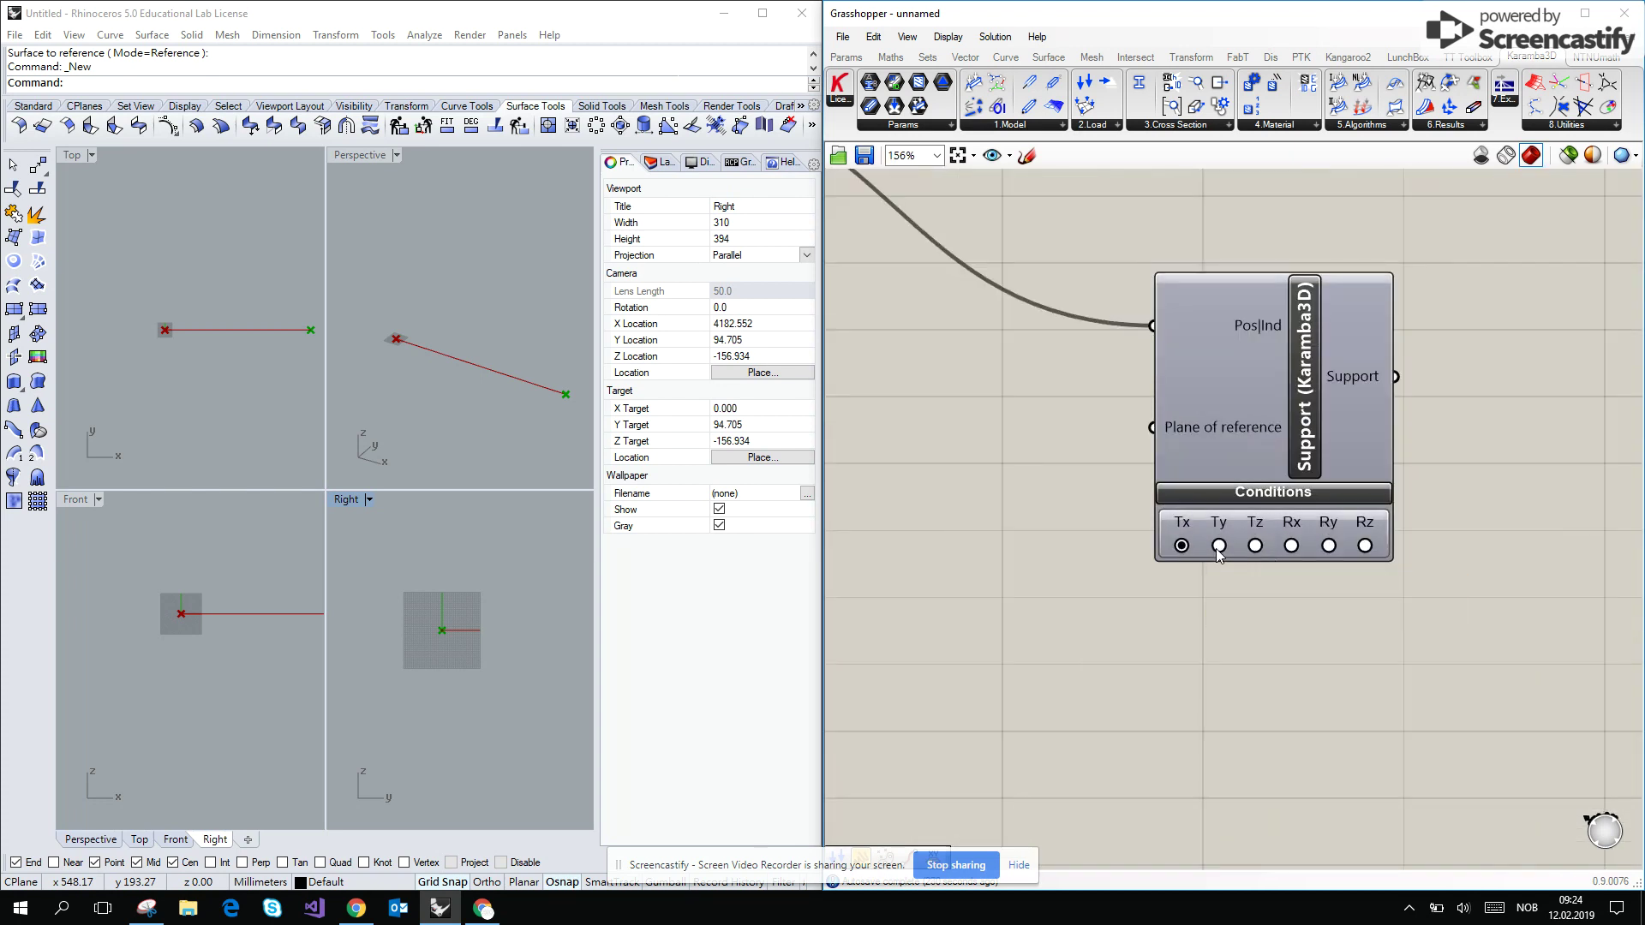
left_click(1219, 546)
left_click(1255, 546)
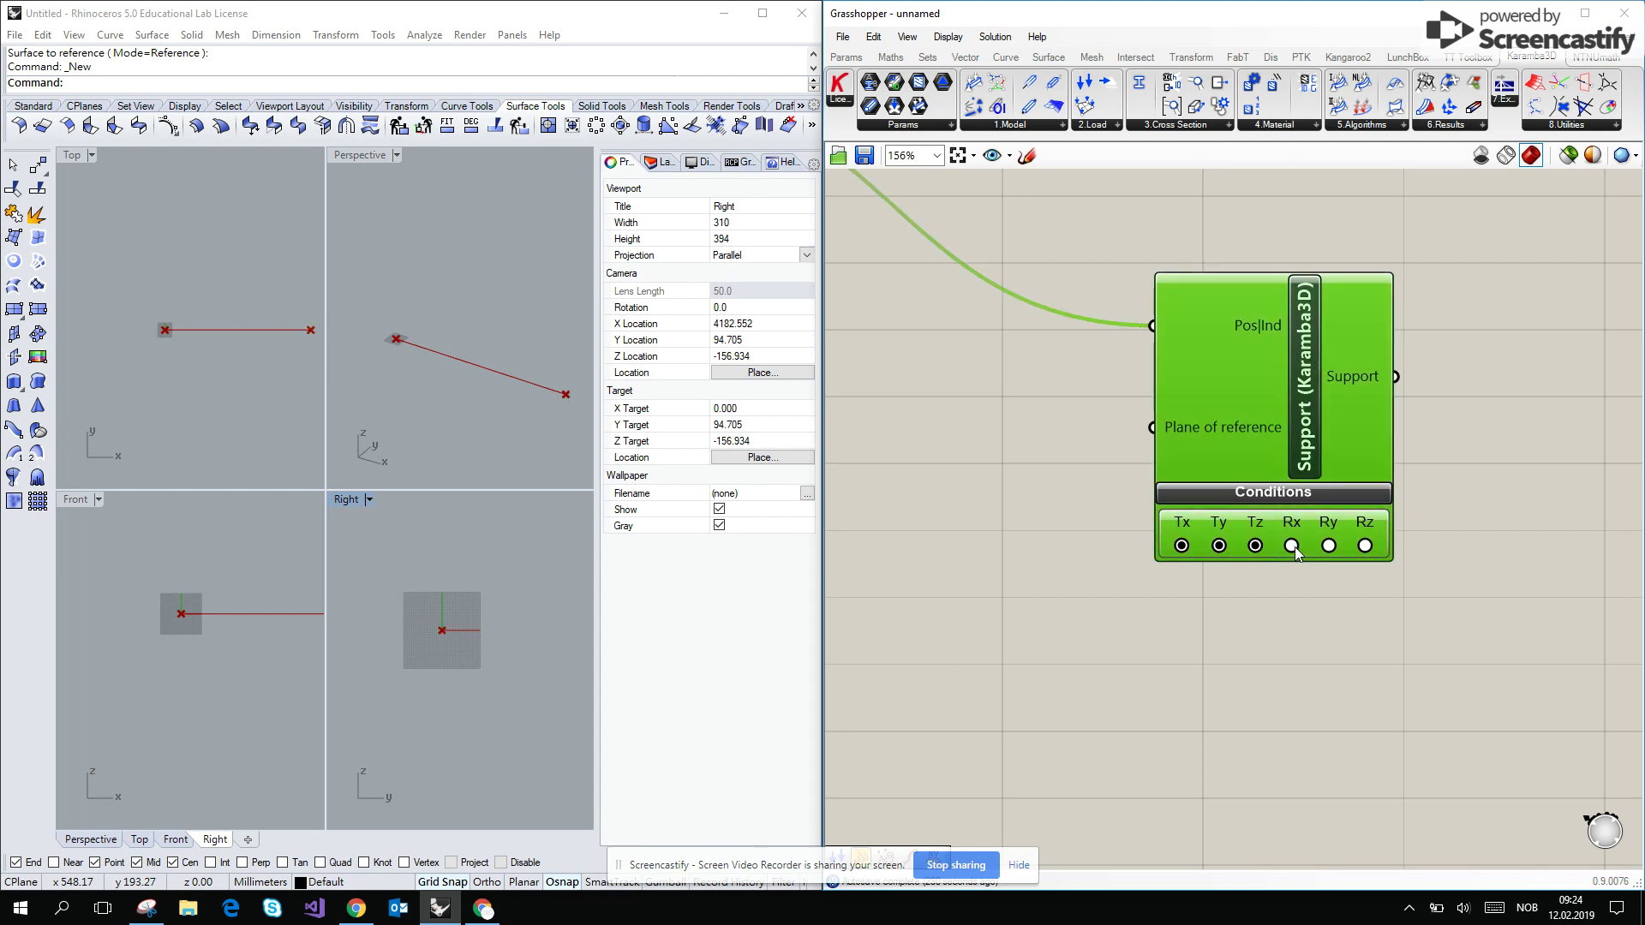
left_click(1291, 546)
left_click(1328, 546)
left_click(1365, 545)
scroll(1097, 437, "down", 5)
scroll(1071, 501, "up", 3)
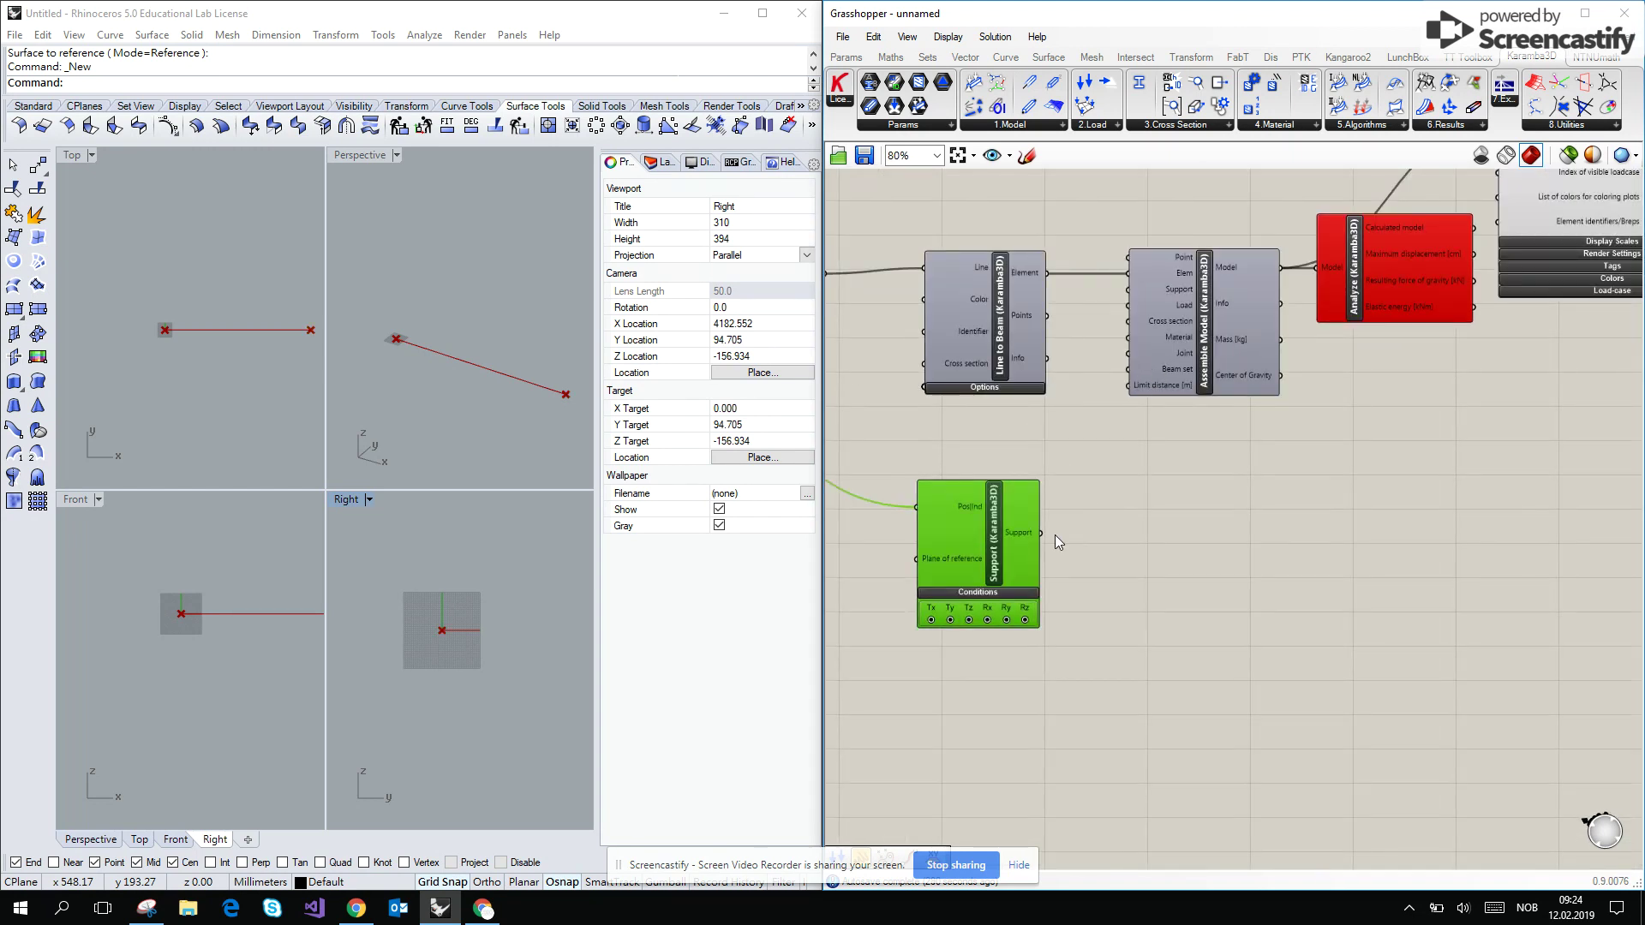
Wire the Support into Assemble Model's Support input and rearrange Assemble Model and Analyze
left_click_drag(1152, 478, 1206, 293)
right_click_drag(1369, 369, 1273, 455)
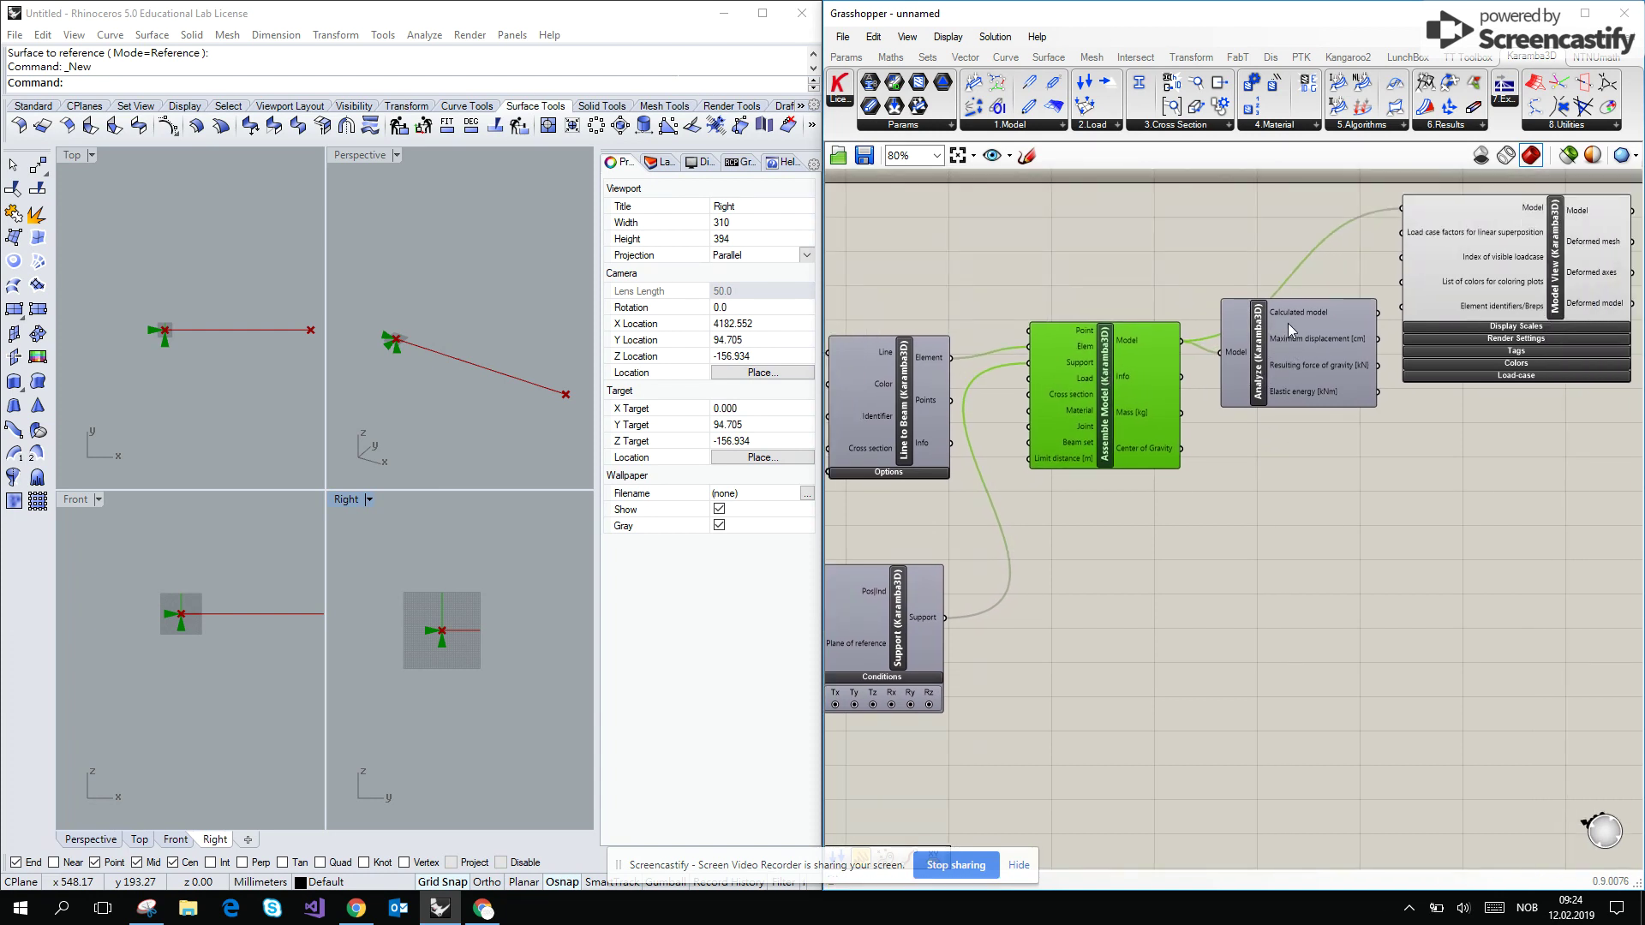
left_click_drag(1263, 365, 1308, 502)
right_click_drag(1432, 437, 1354, 441)
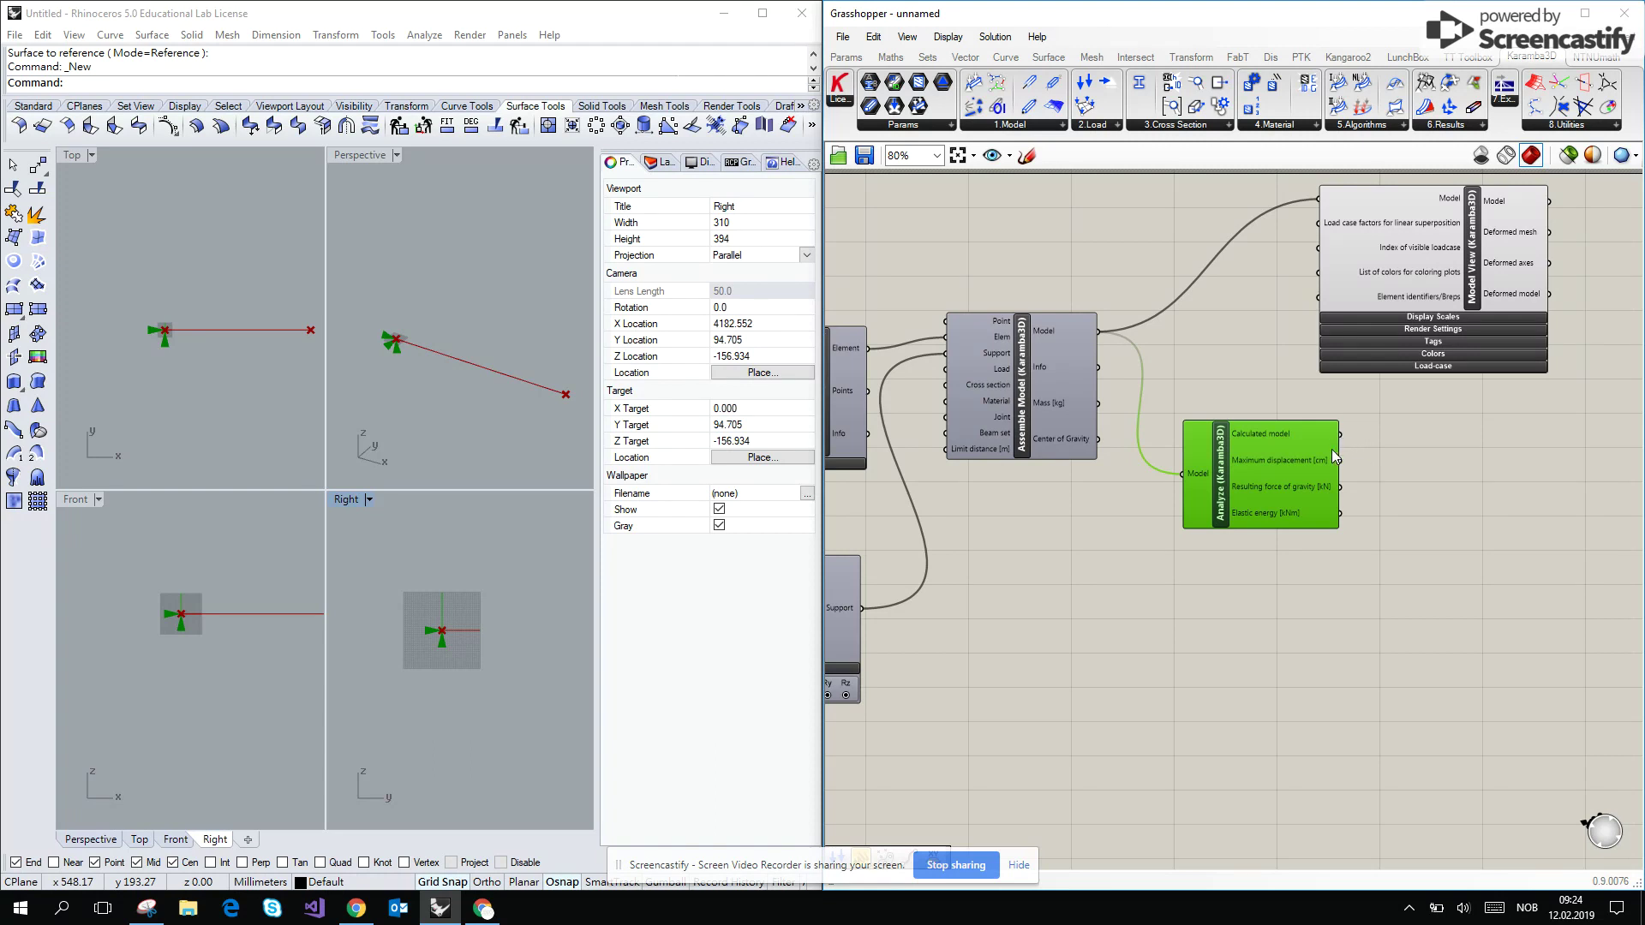
Feed Analyze's calculated model into Model View's Model input
left_click_drag(1341, 435, 1318, 200)
scroll(1439, 329, "up", 3)
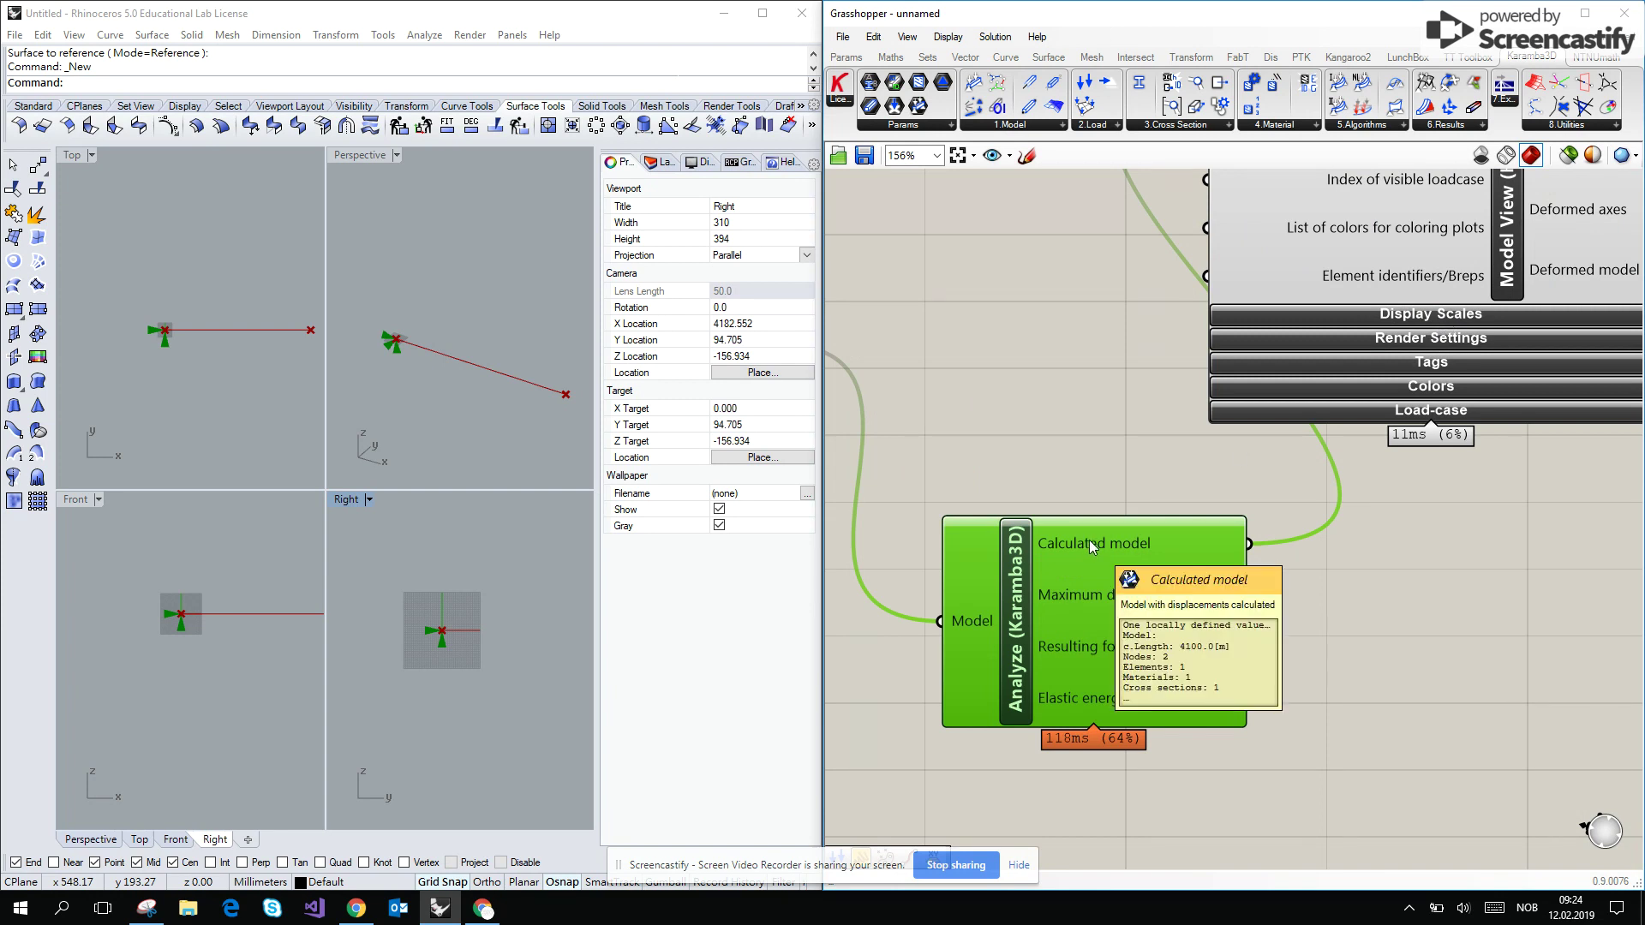
mouse_move(1087, 542)
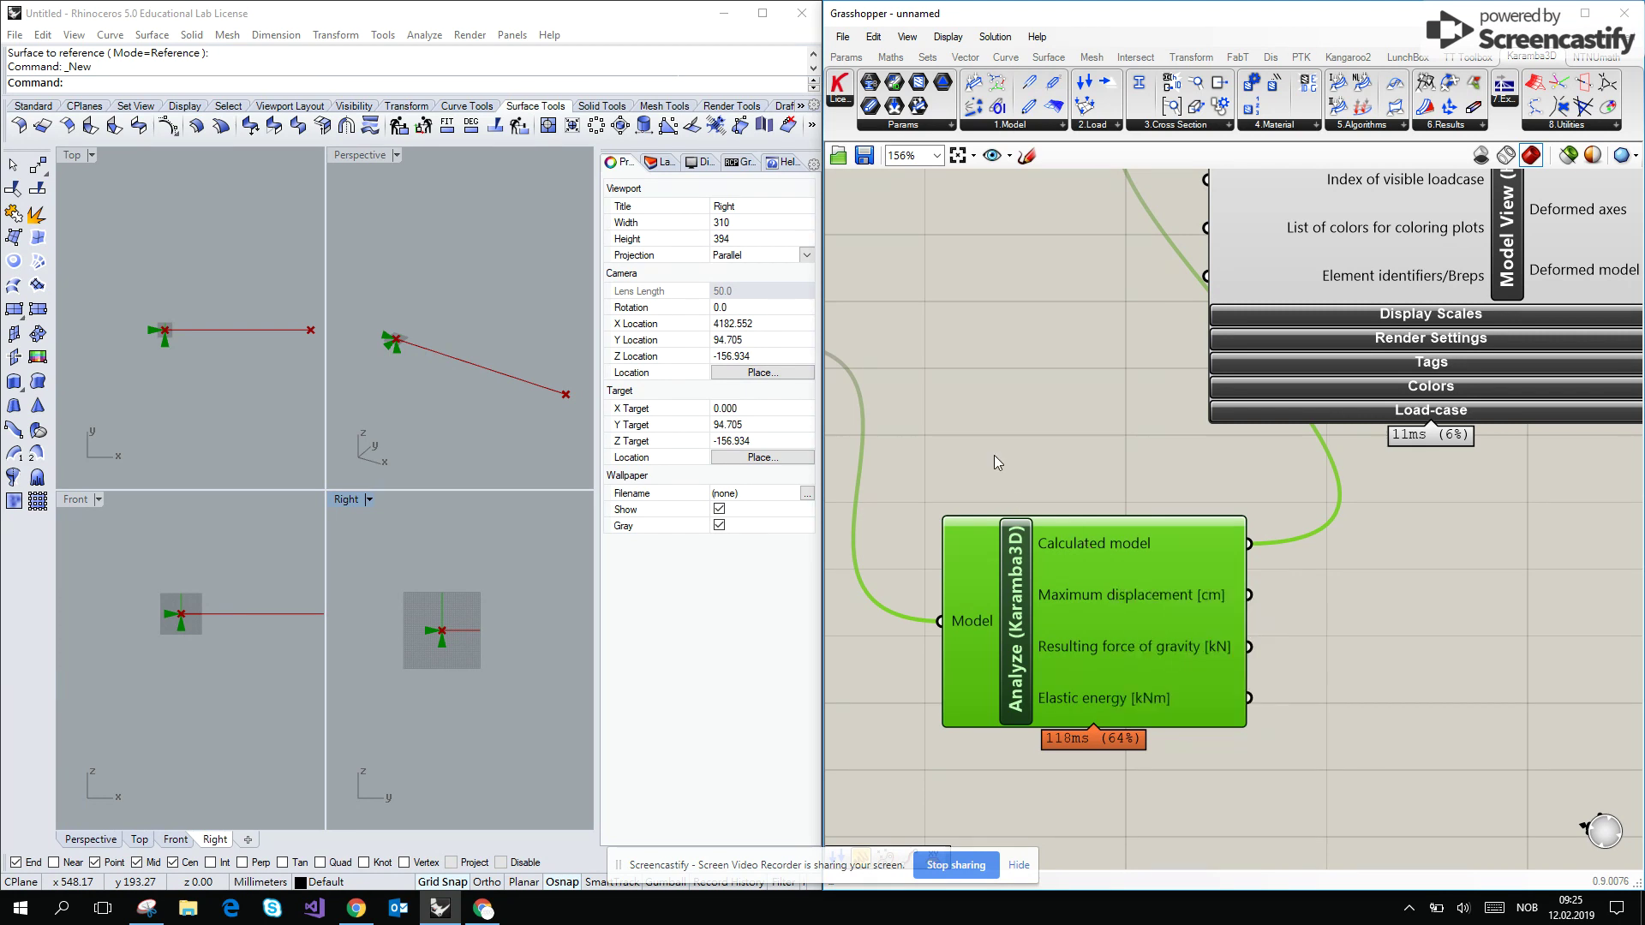
right_click_drag(994, 455, 1258, 438)
Create two new Number Sliders set to 4.1 and 2.1
scroll(1406, 530, "down", 3)
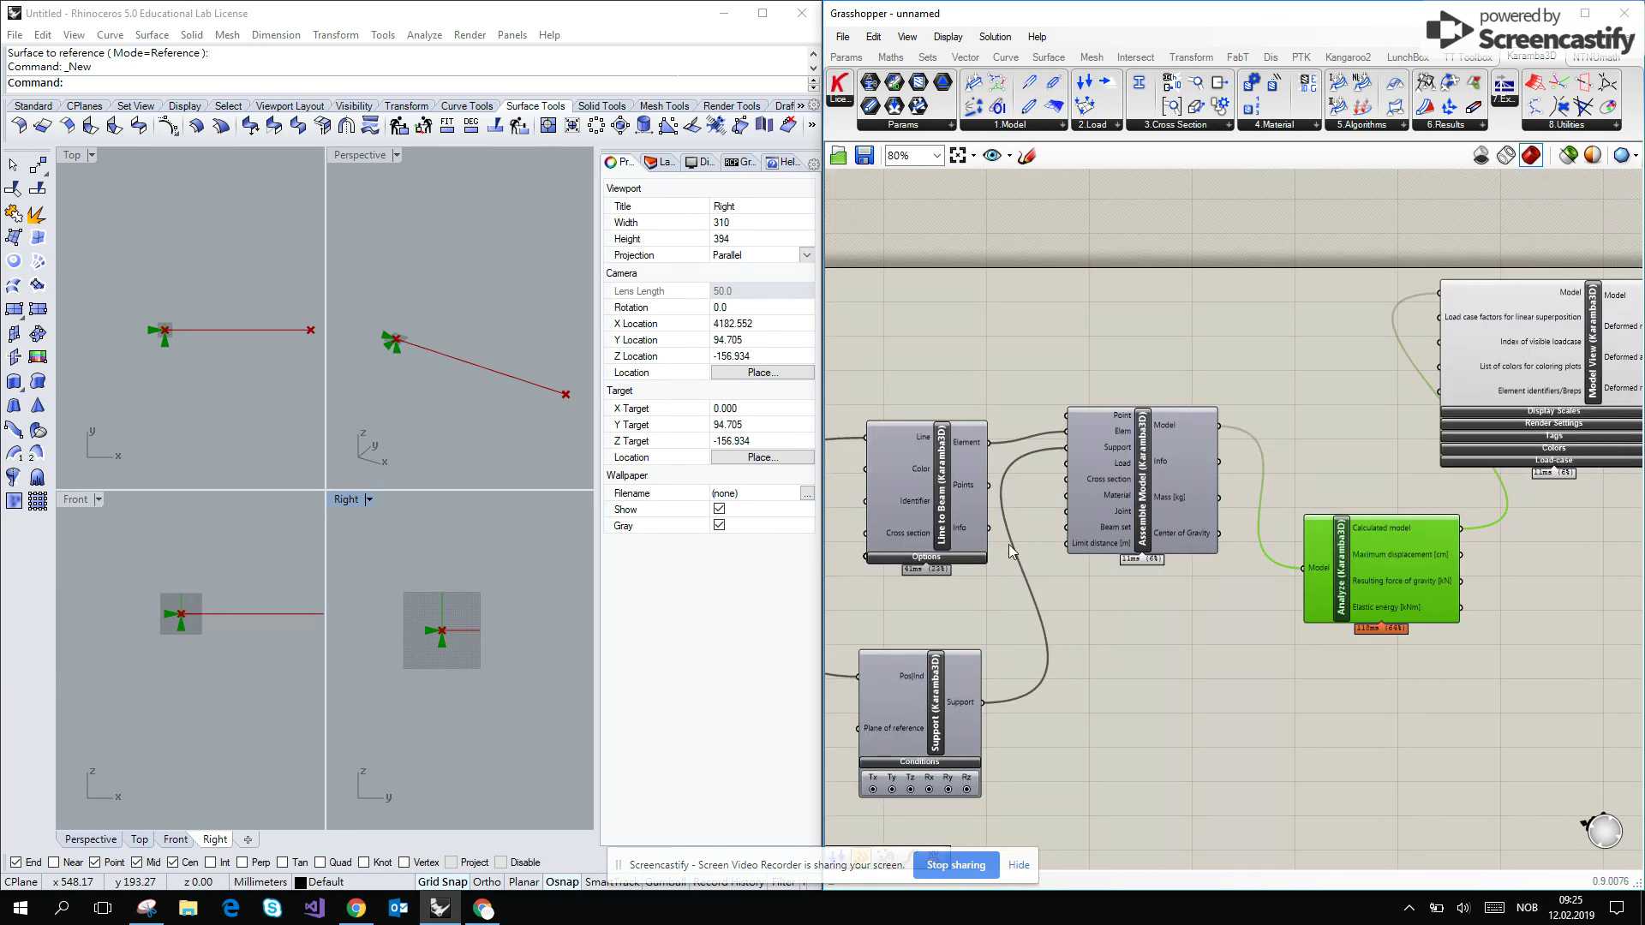
right_click_drag(857, 527, 1310, 516)
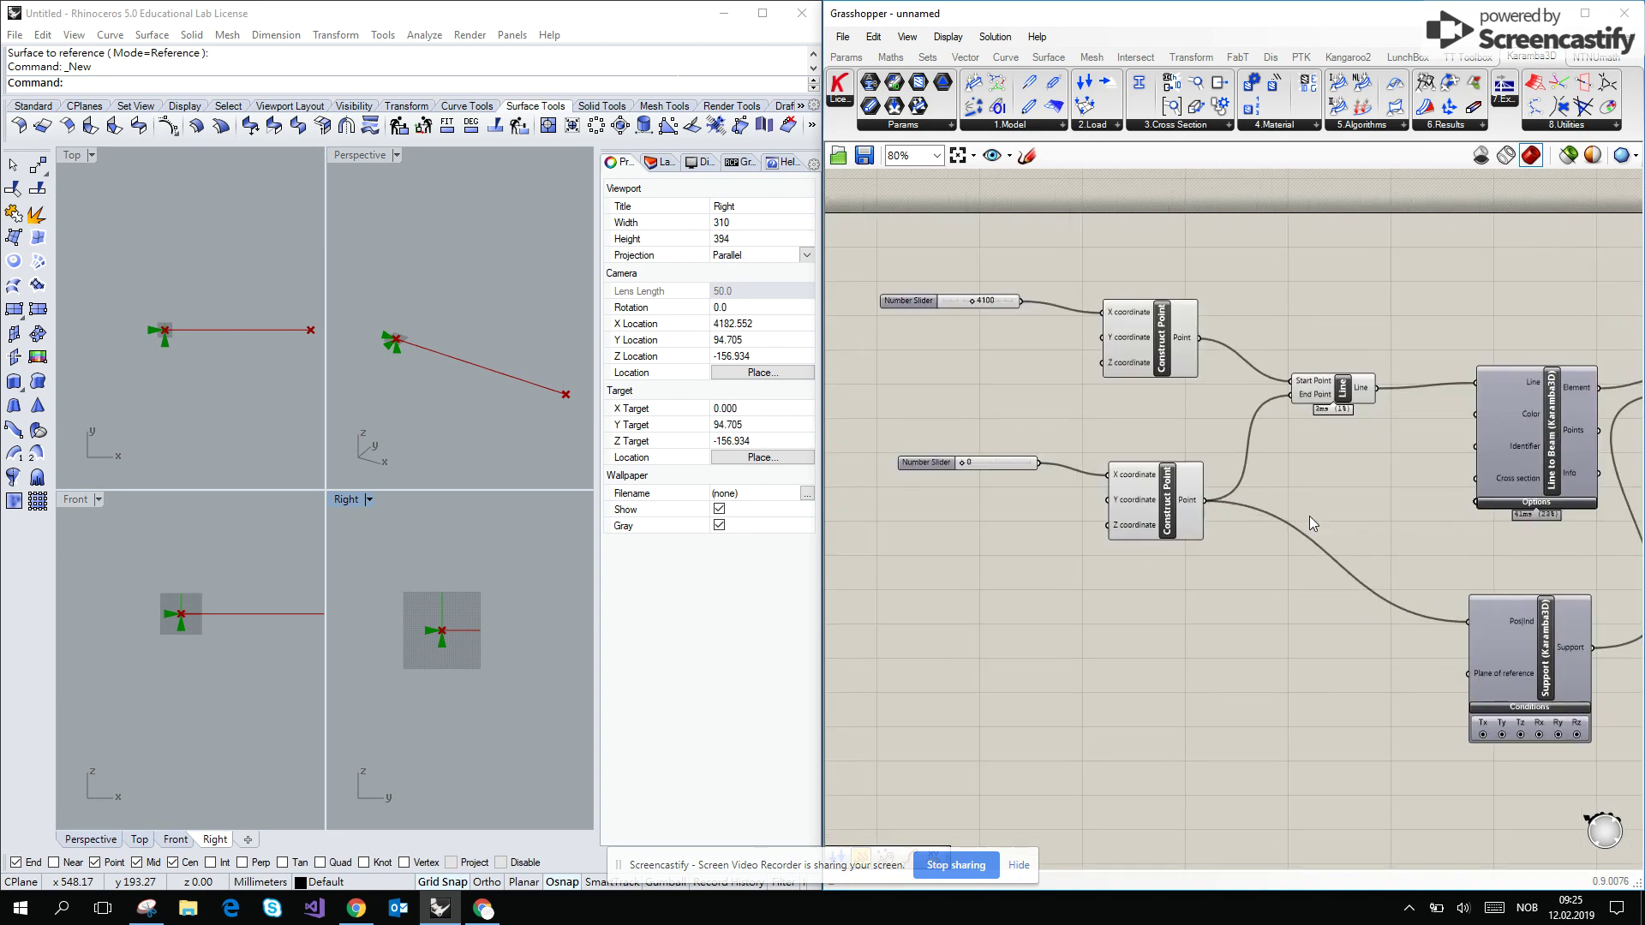
double_click(965, 331)
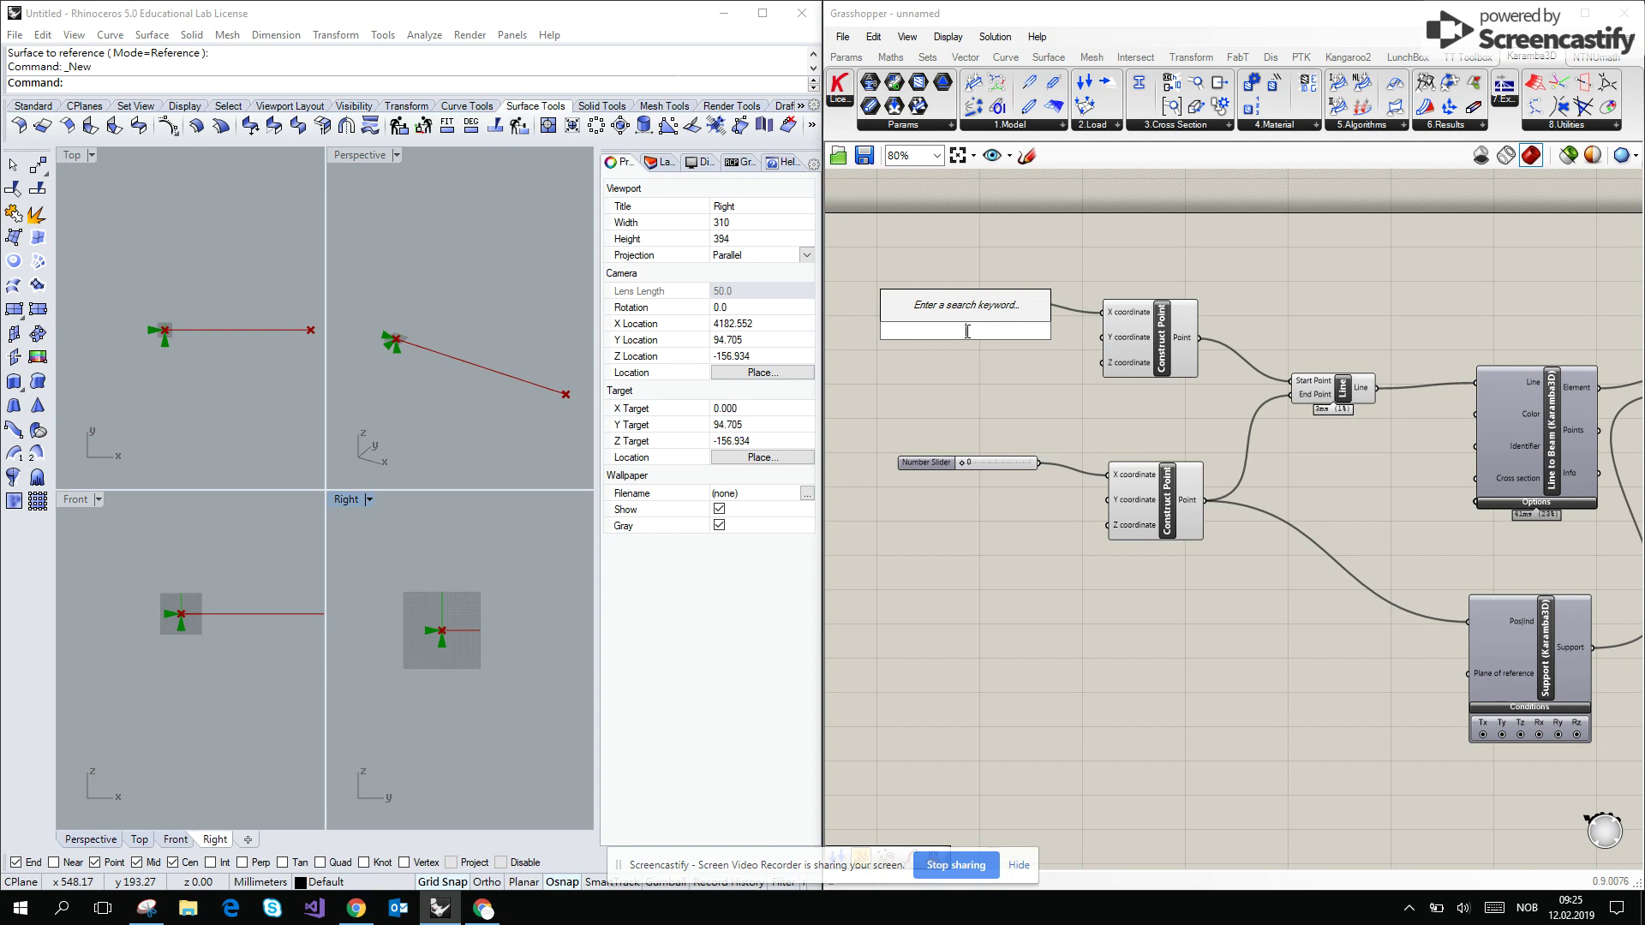
type("4.1")
key("Return")
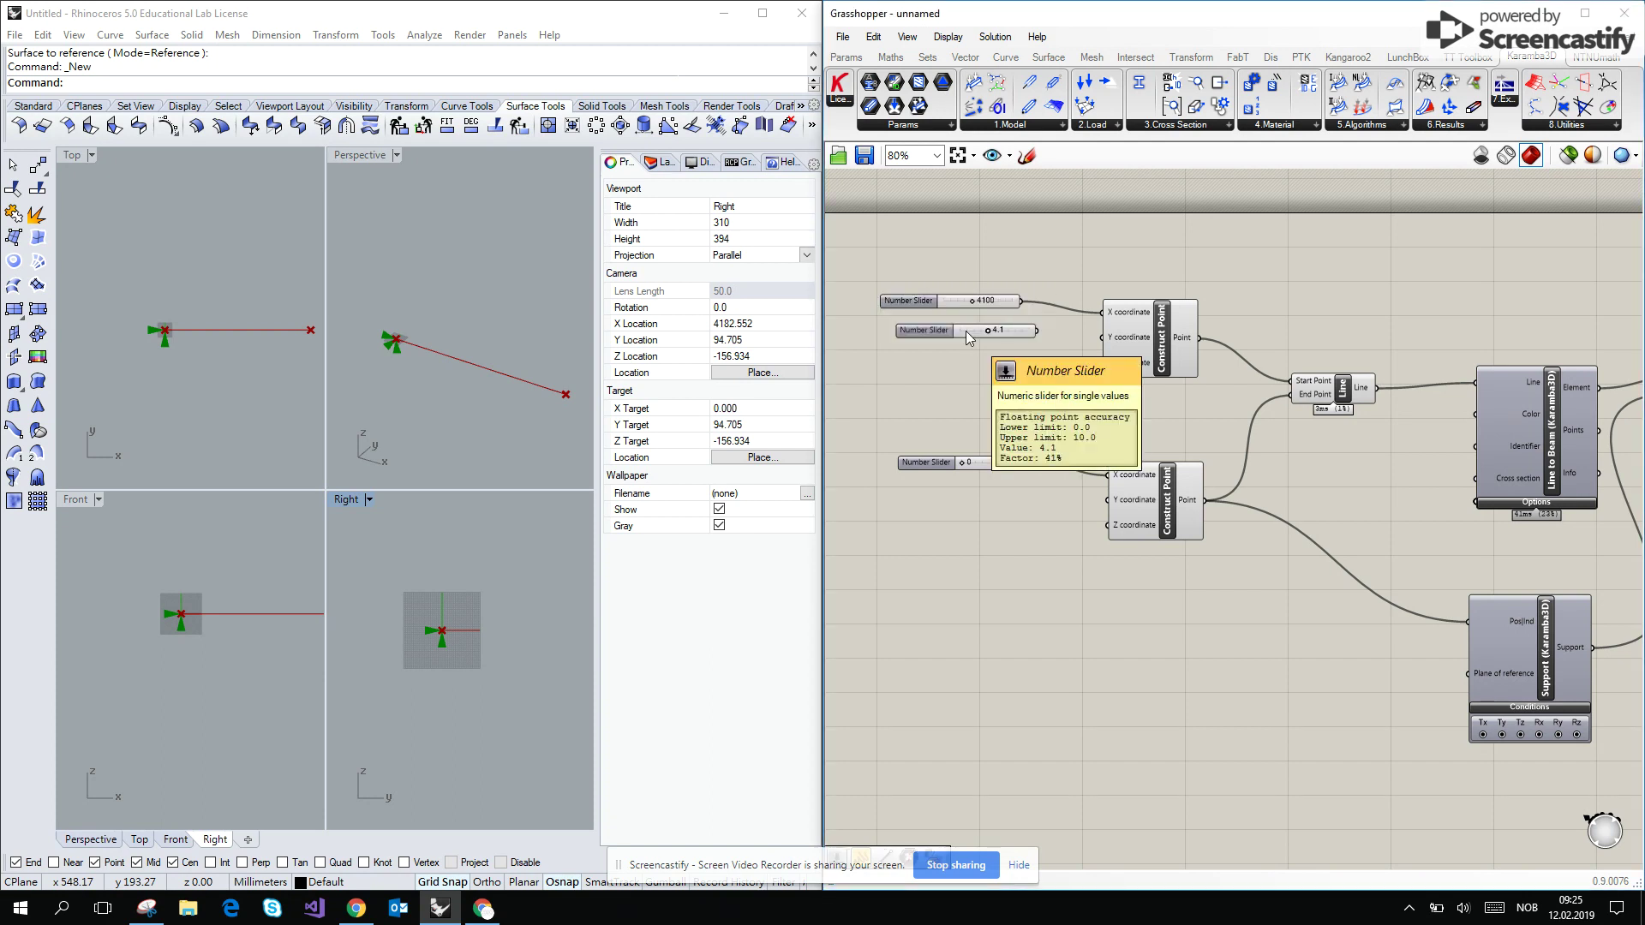
double_click(970, 422)
type("2")
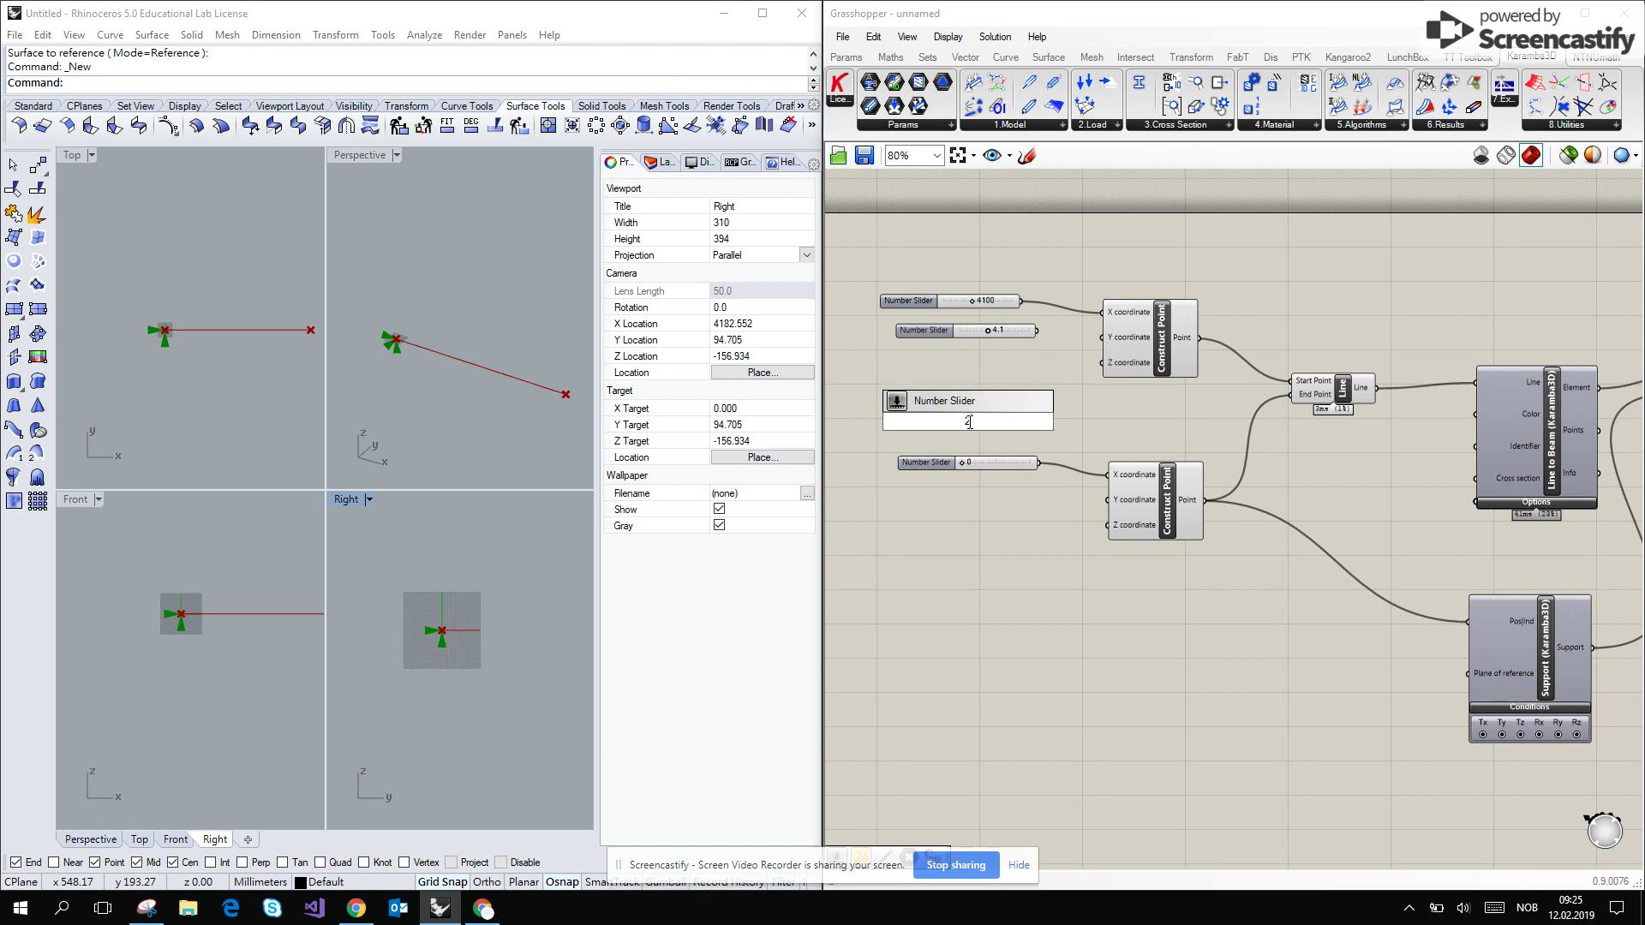
type(".1")
key("Return")
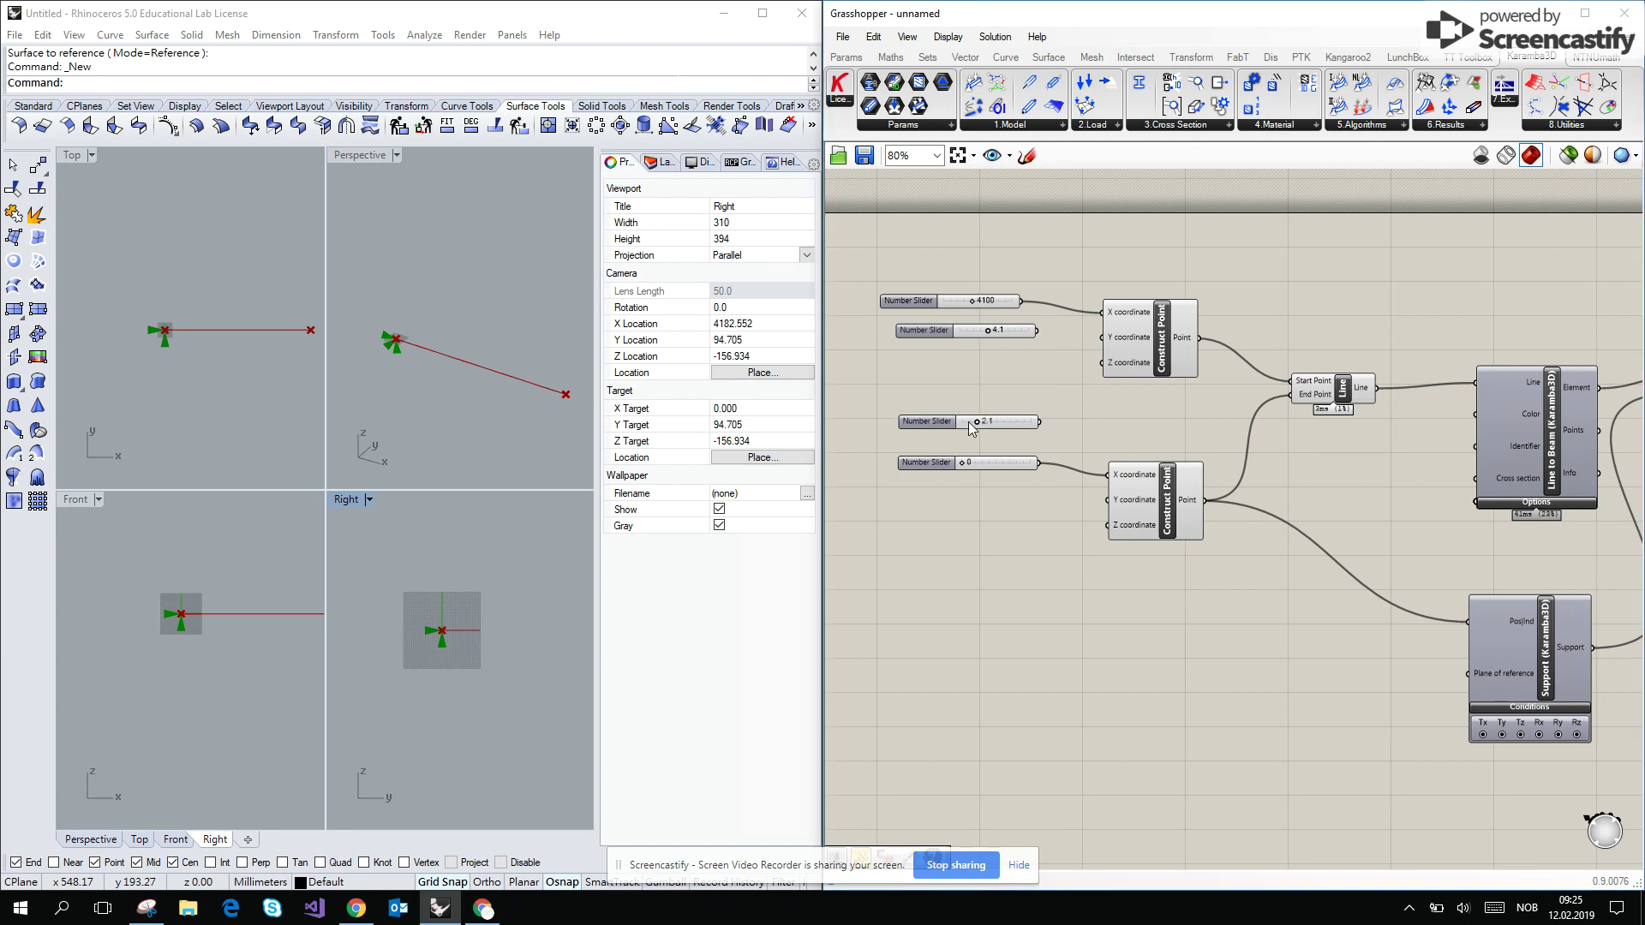
Delete the 4100 slider and rewire the point's X input, undoing to restore the 0 slider
left_click(997, 306)
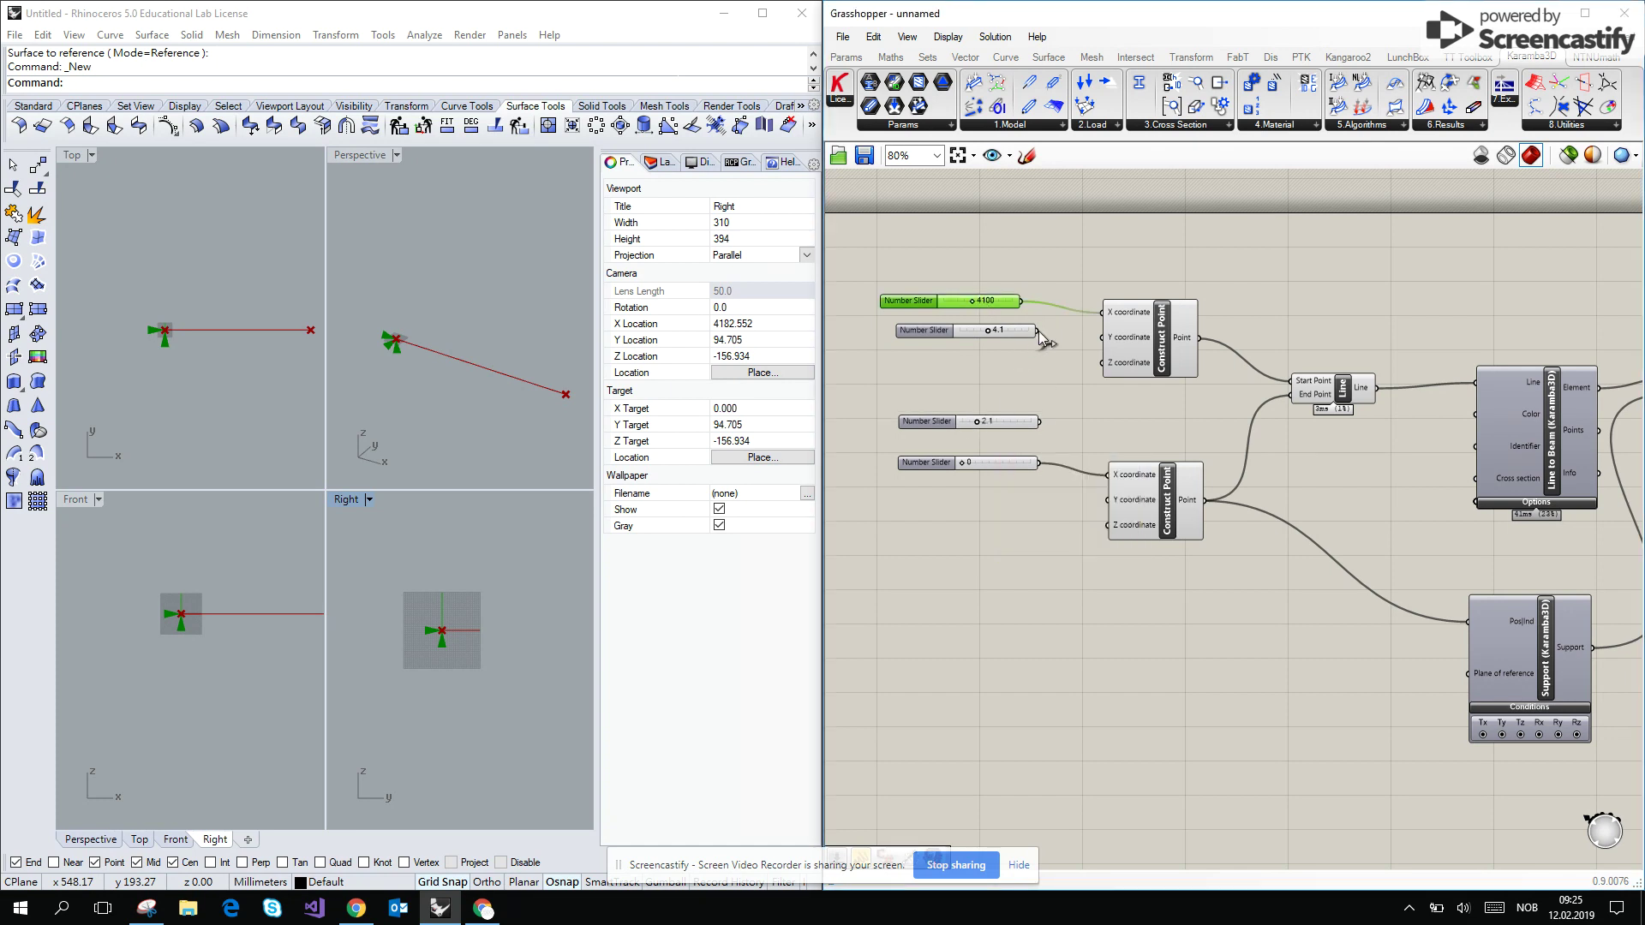
key("Delete")
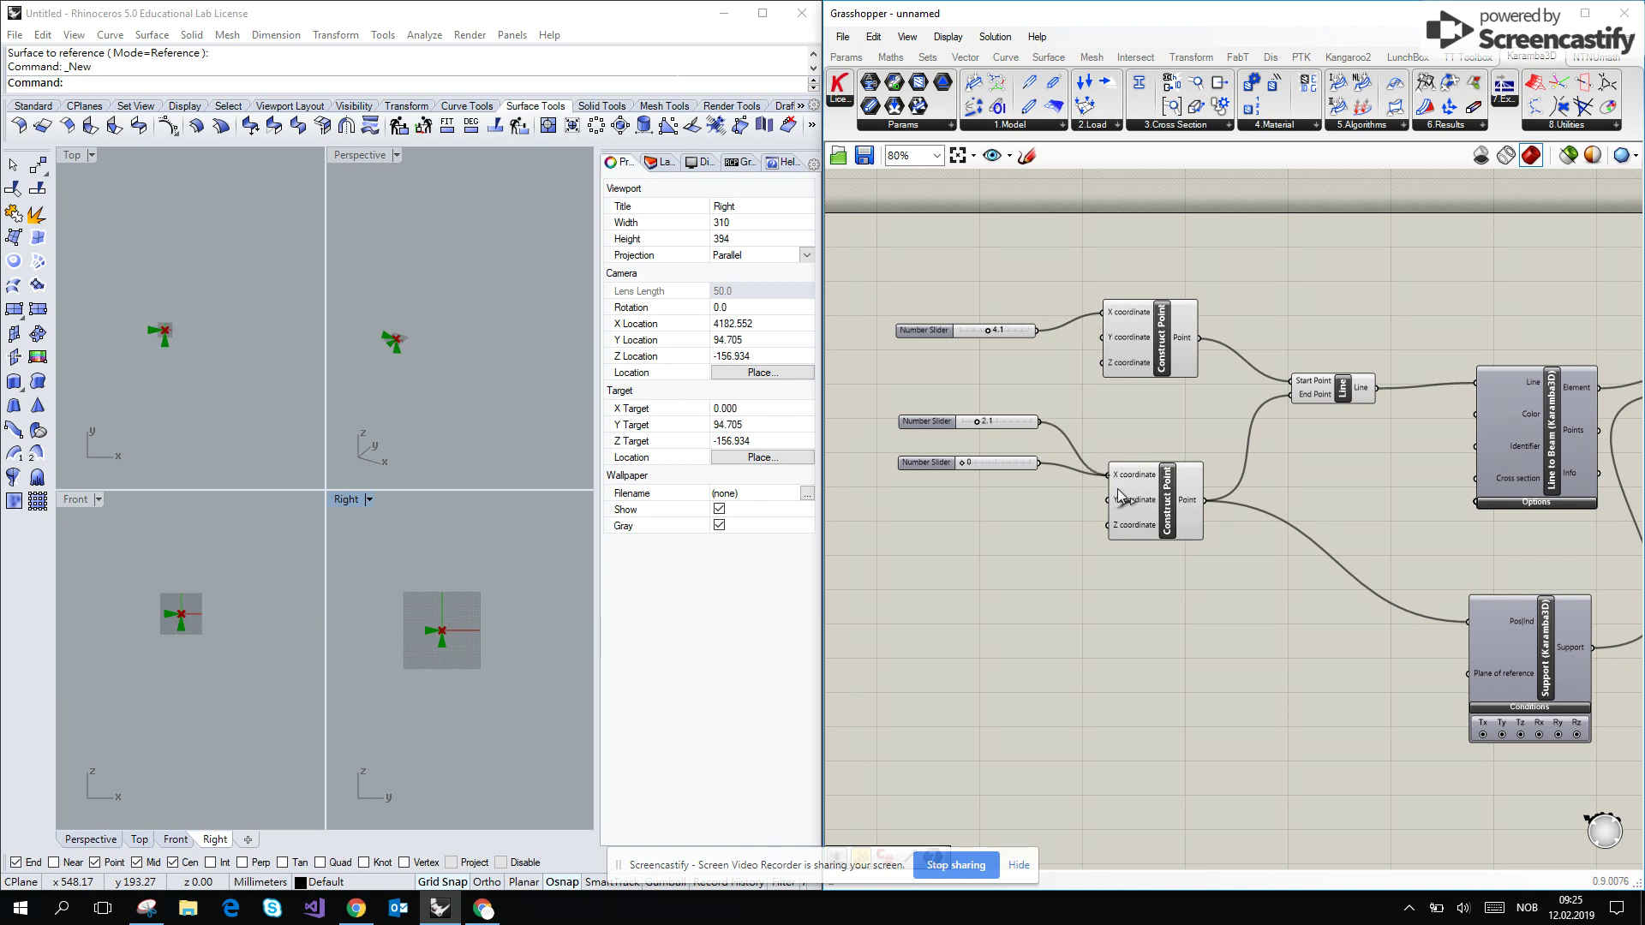
left_click(1111, 484)
left_click_drag(1108, 474, 1039, 462, "ctrl")
left_click(1004, 471)
key("Delete")
key("ctrl+z")
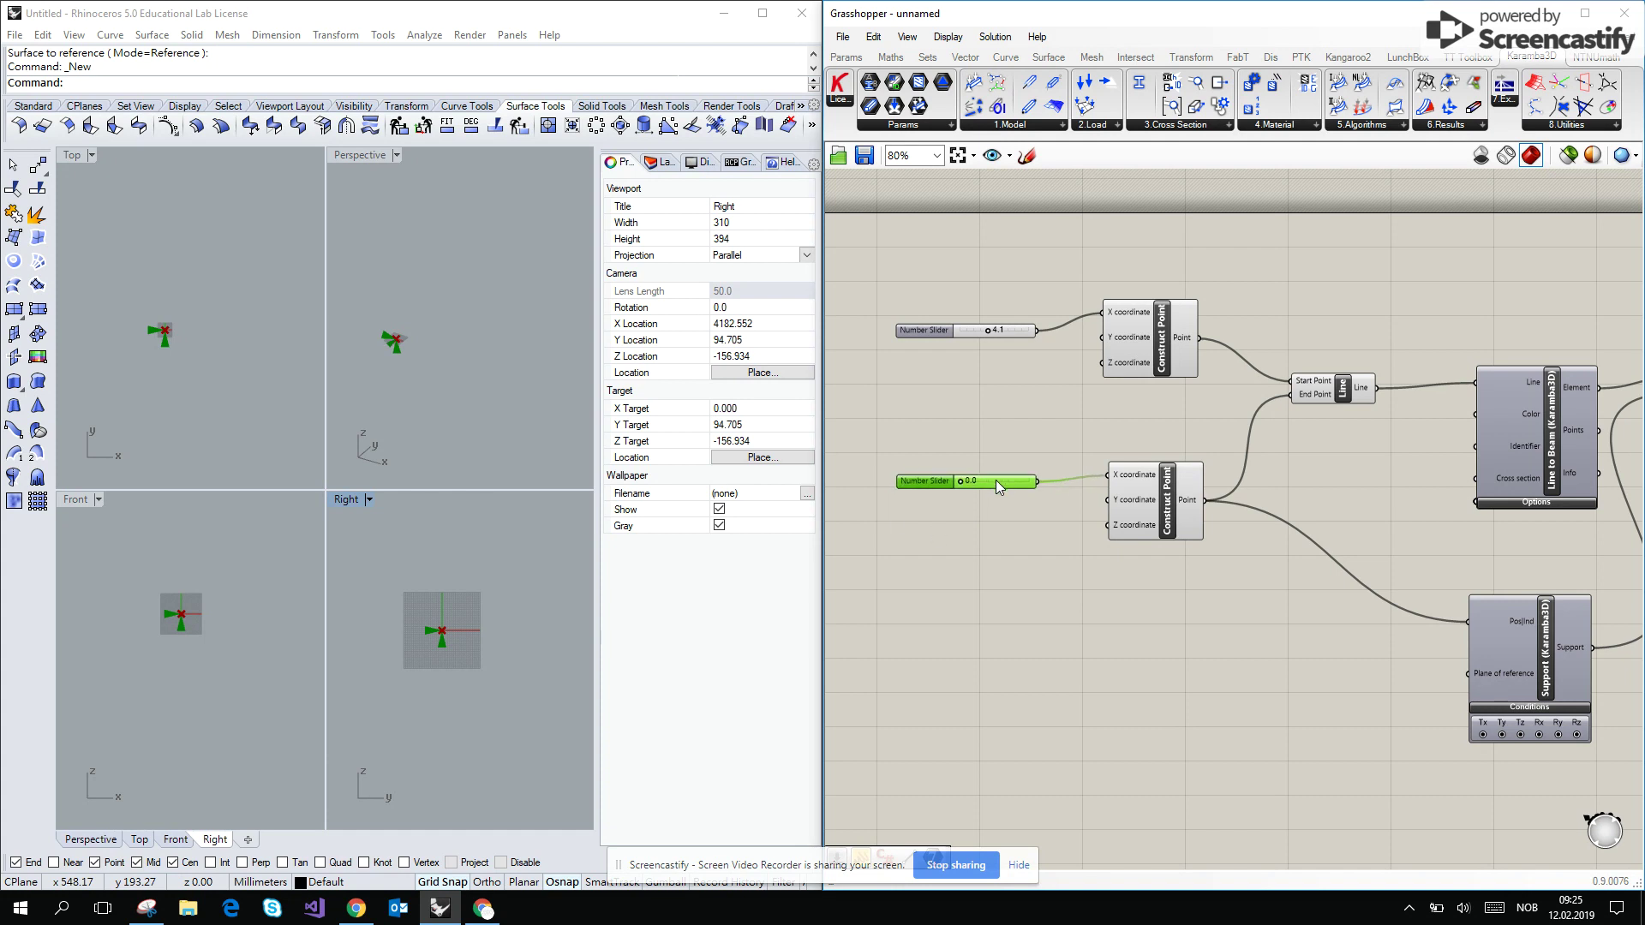
Zoom in on the 4.1 and 0.0 sliders to confirm the 4.1 m beam result
scroll(963, 504, "up", 4)
right_click_drag(913, 436, 1039, 497)
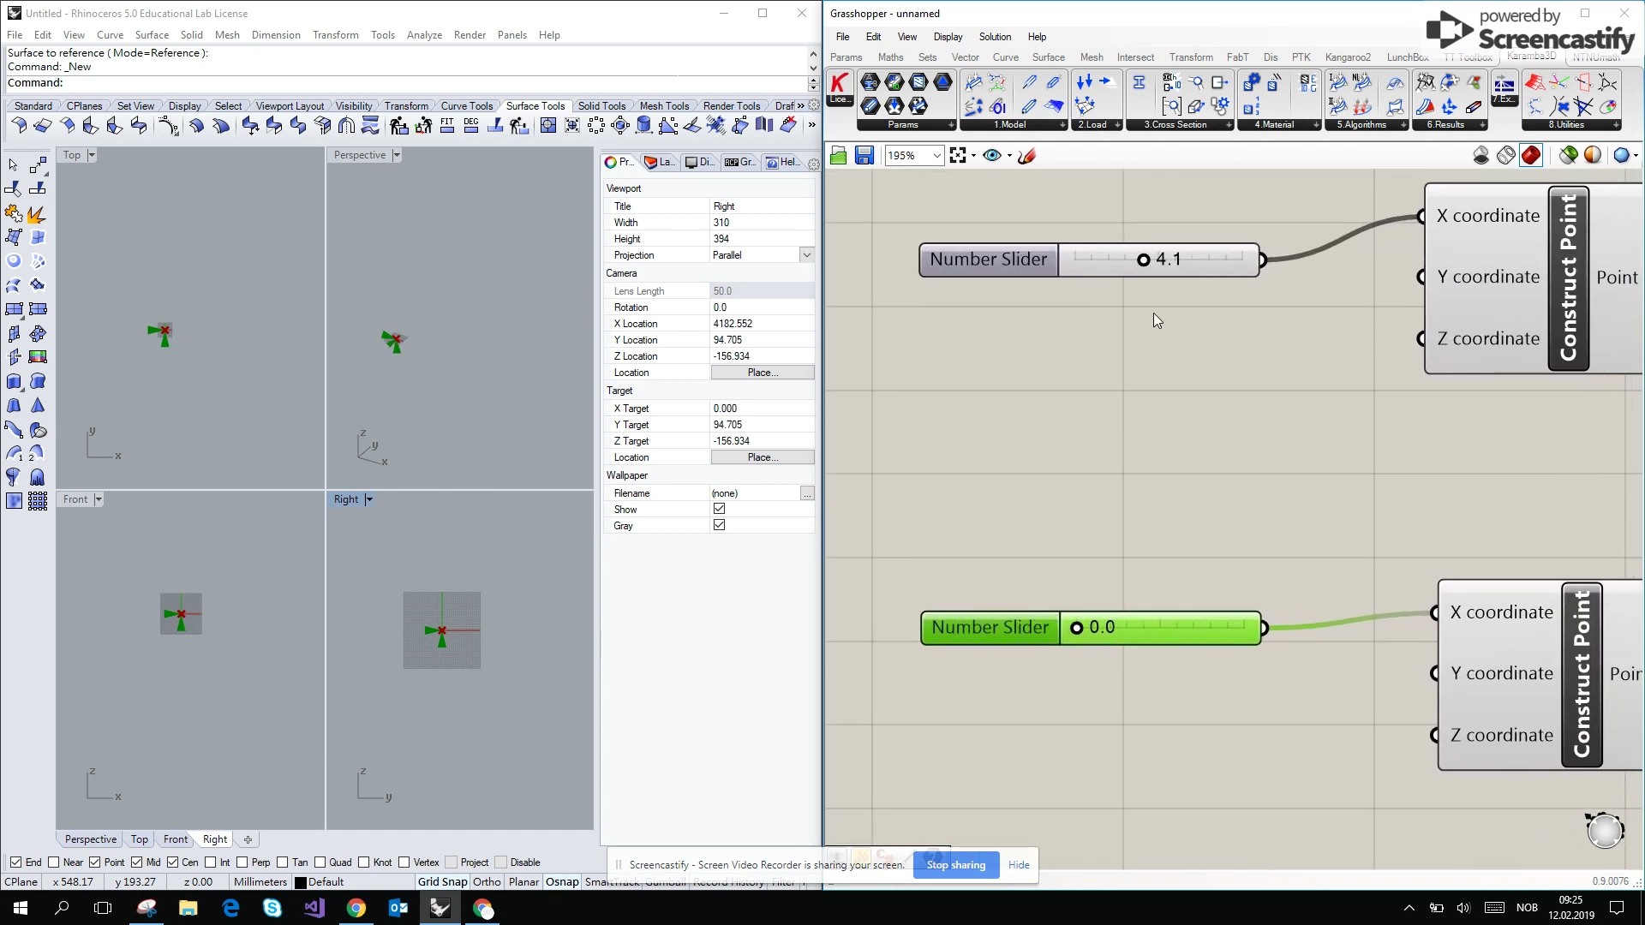
scroll(1021, 367, "down", 4)
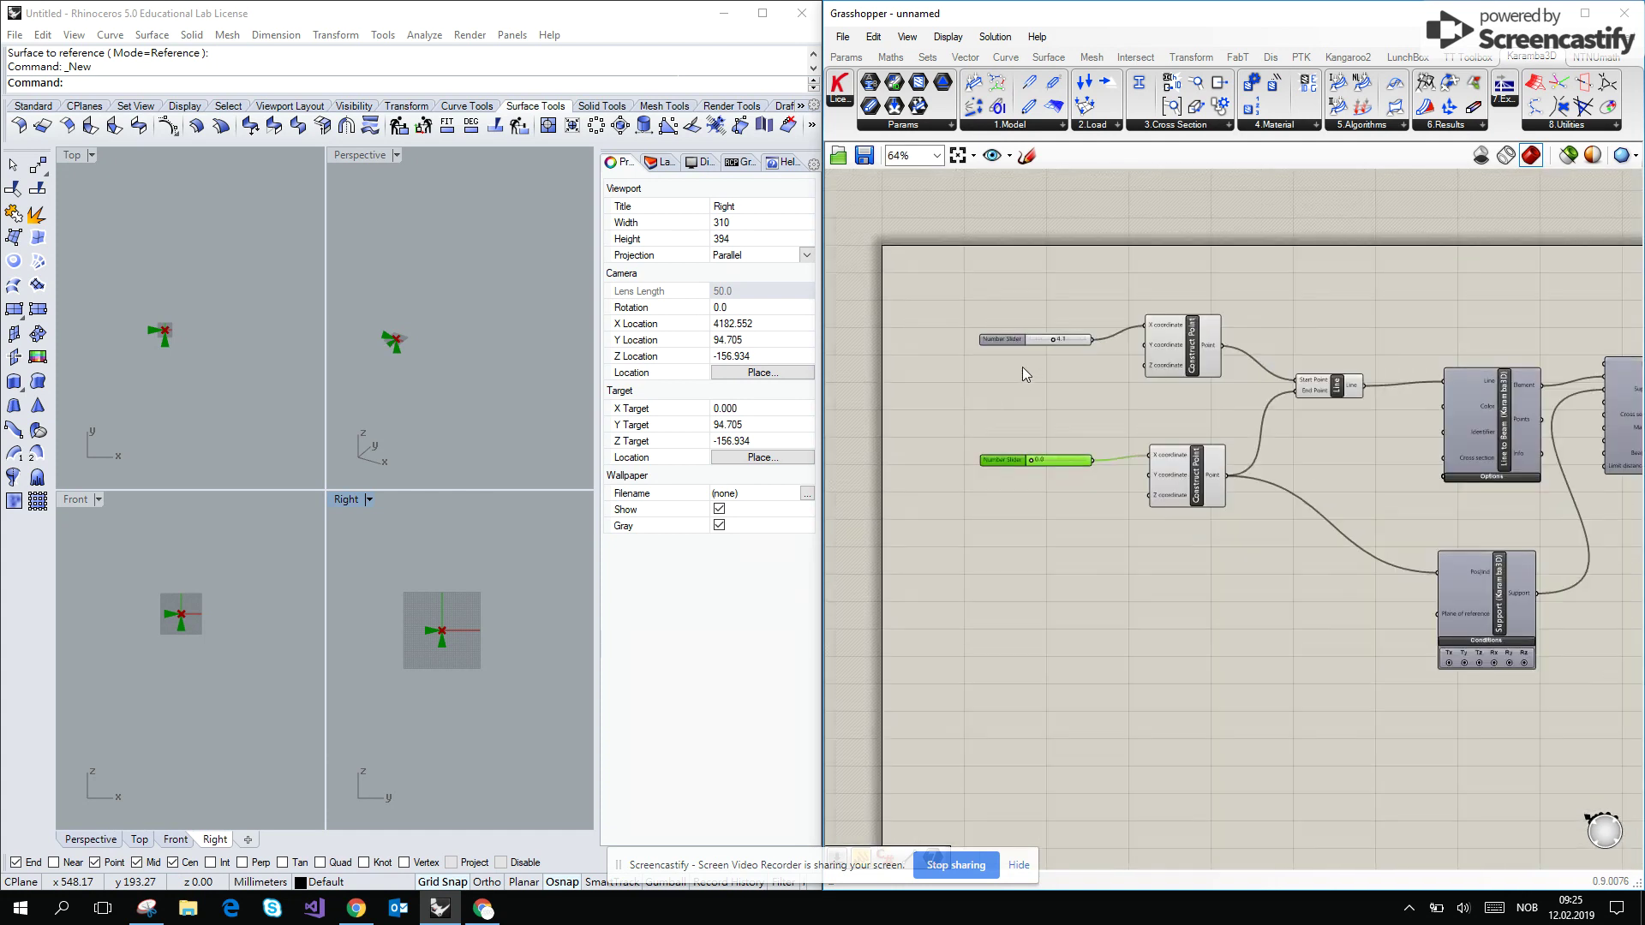
scroll(1272, 507, "up", 4)
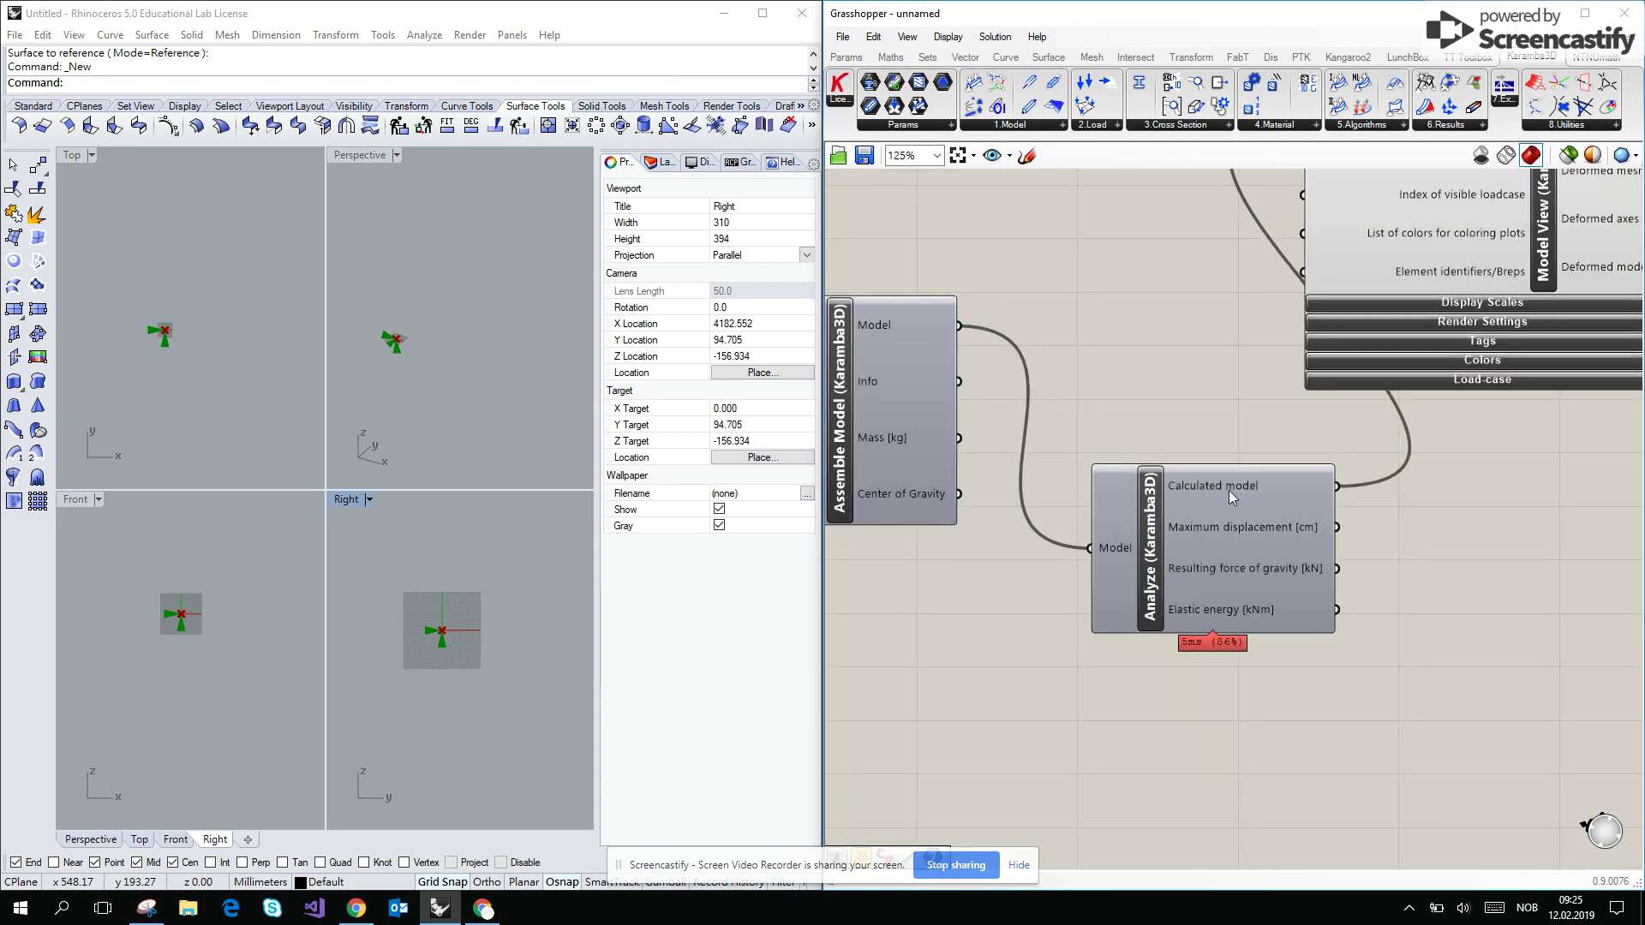
mouse_move(1225, 485)
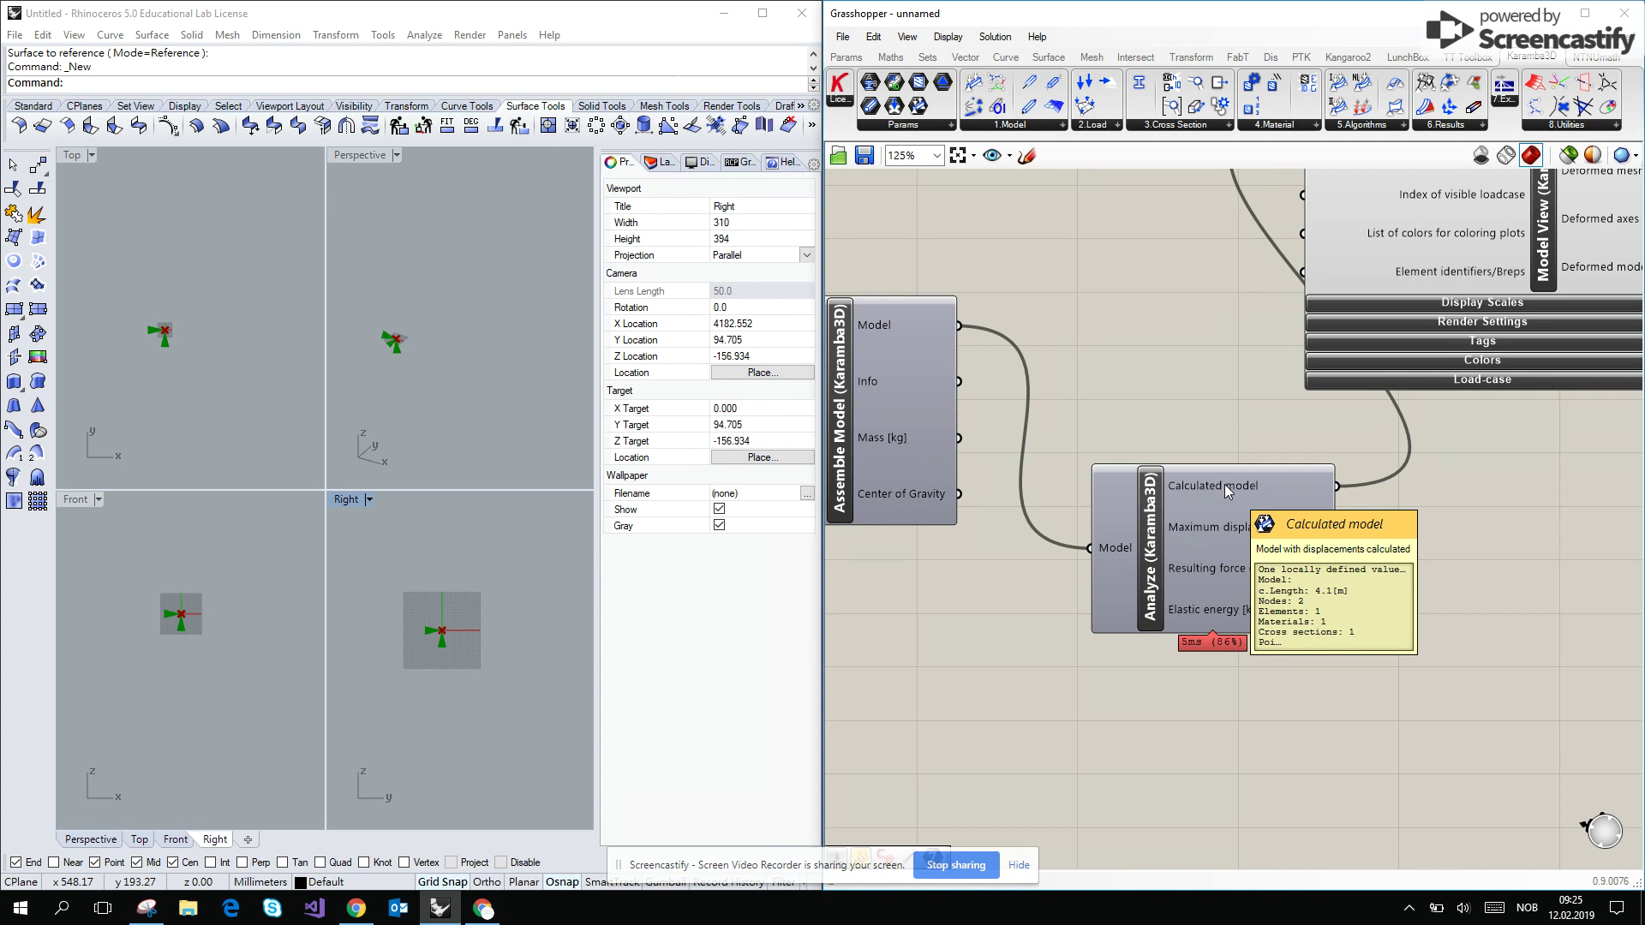
scroll(1225, 512, "down", 3)
scroll(1302, 393, "up", 2)
Move Model View and expand its Render Settings and Display Scales sections
left_click_drag(1334, 376, 1440, 360)
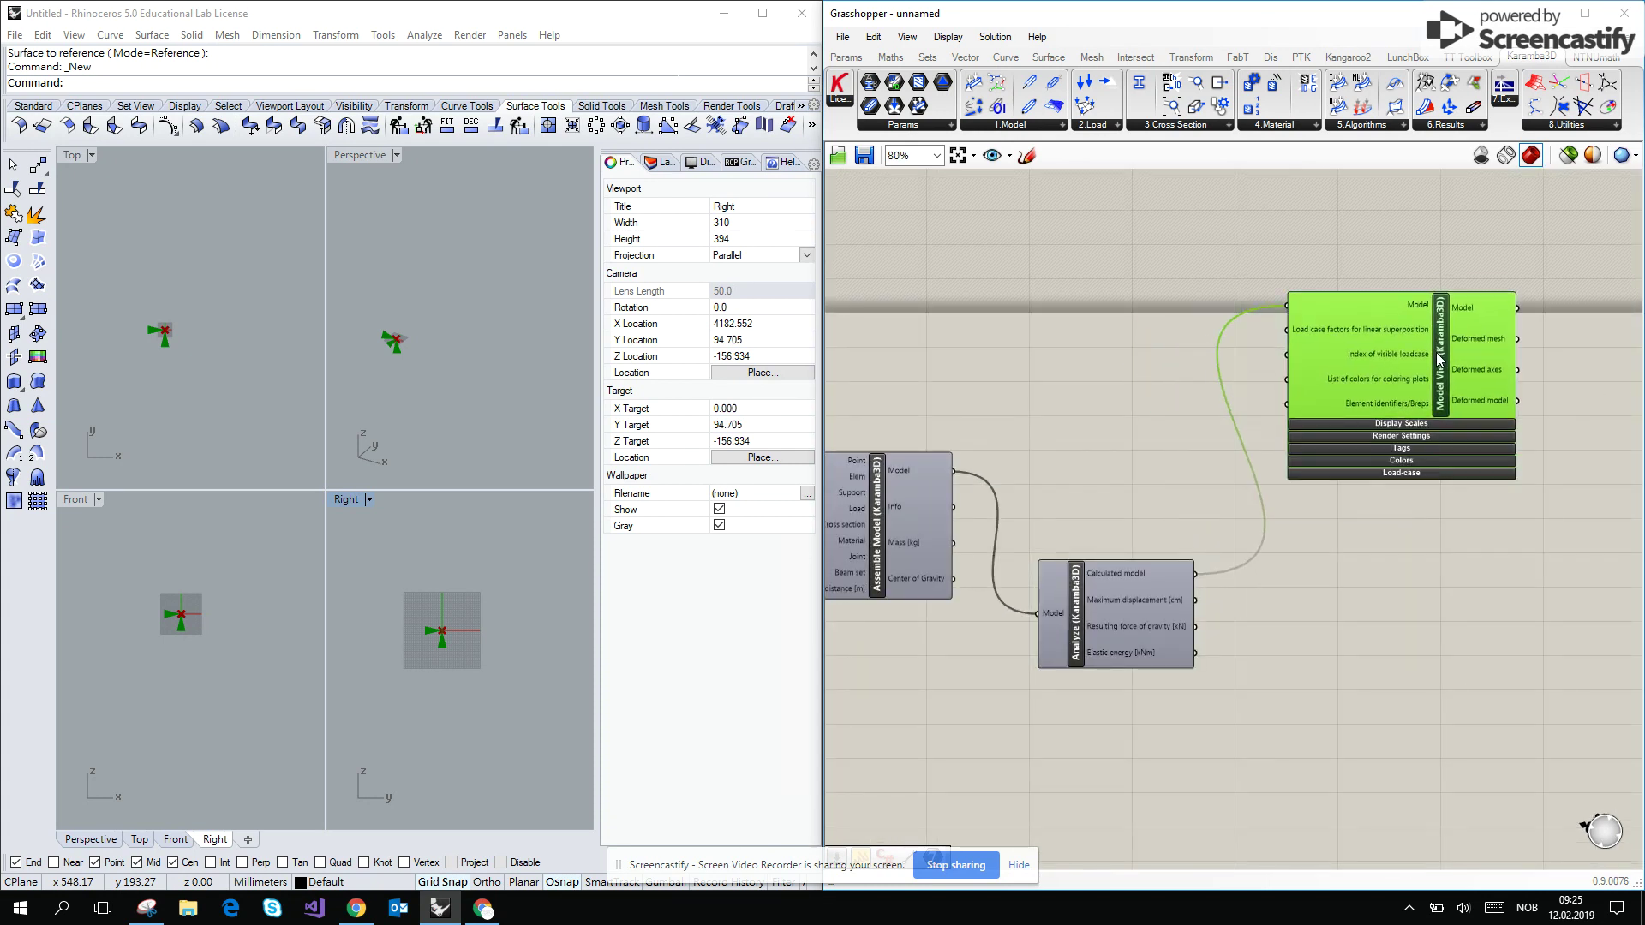
scroll(1448, 445, "up", 5)
left_click(1291, 423)
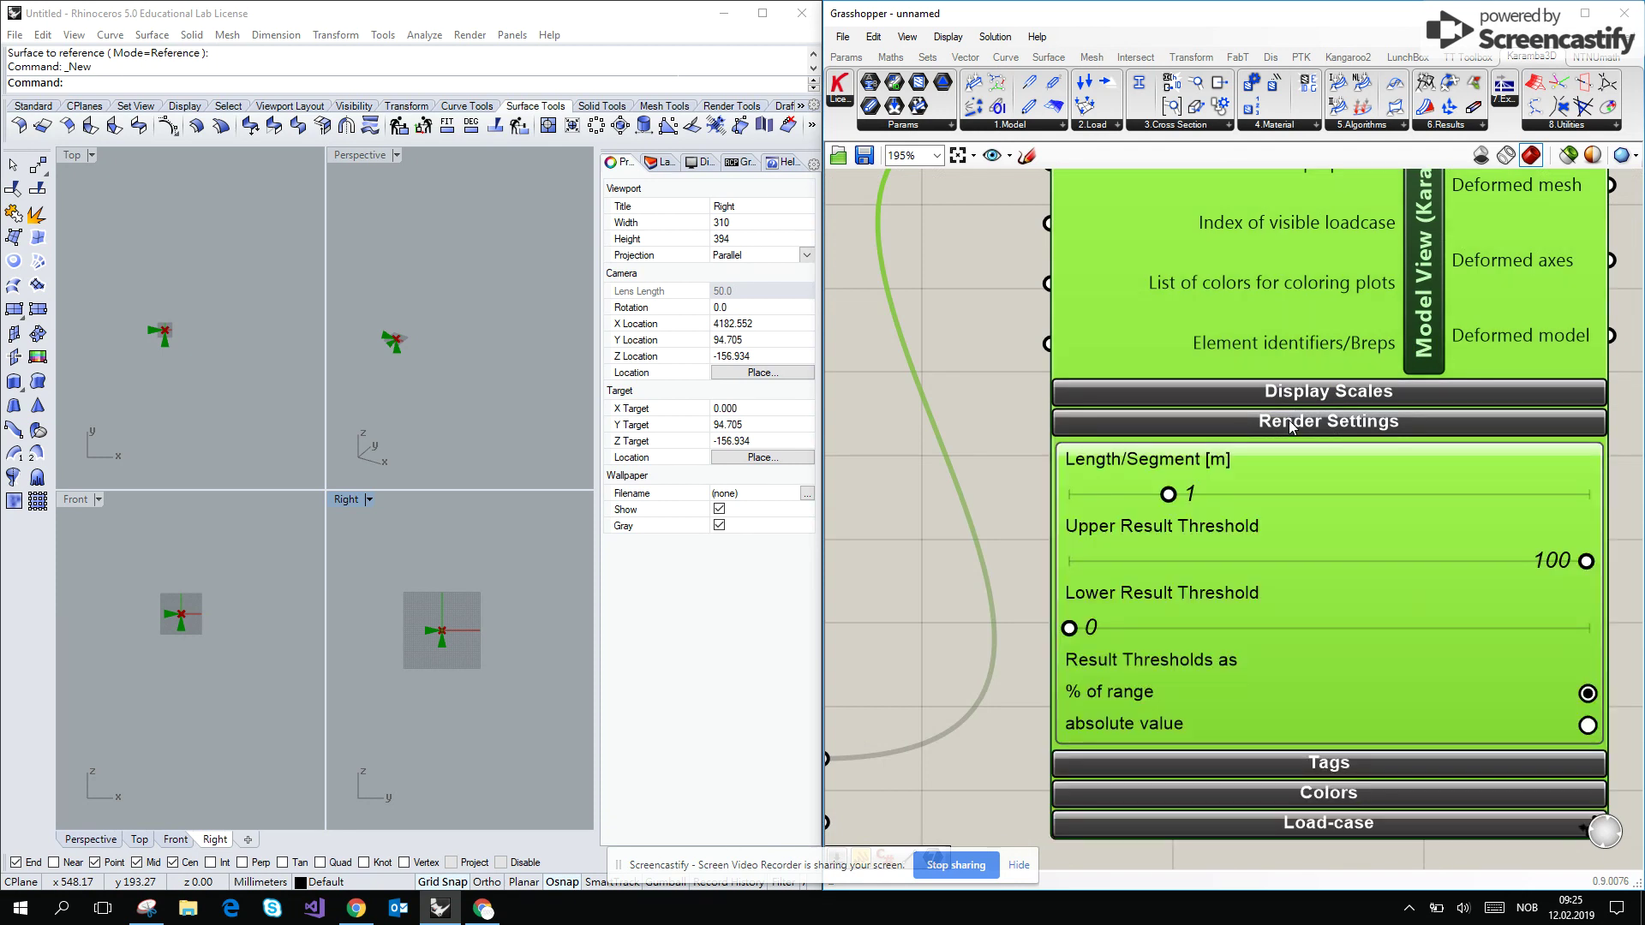
left_click(1297, 394)
scroll(1302, 339, "down", 6)
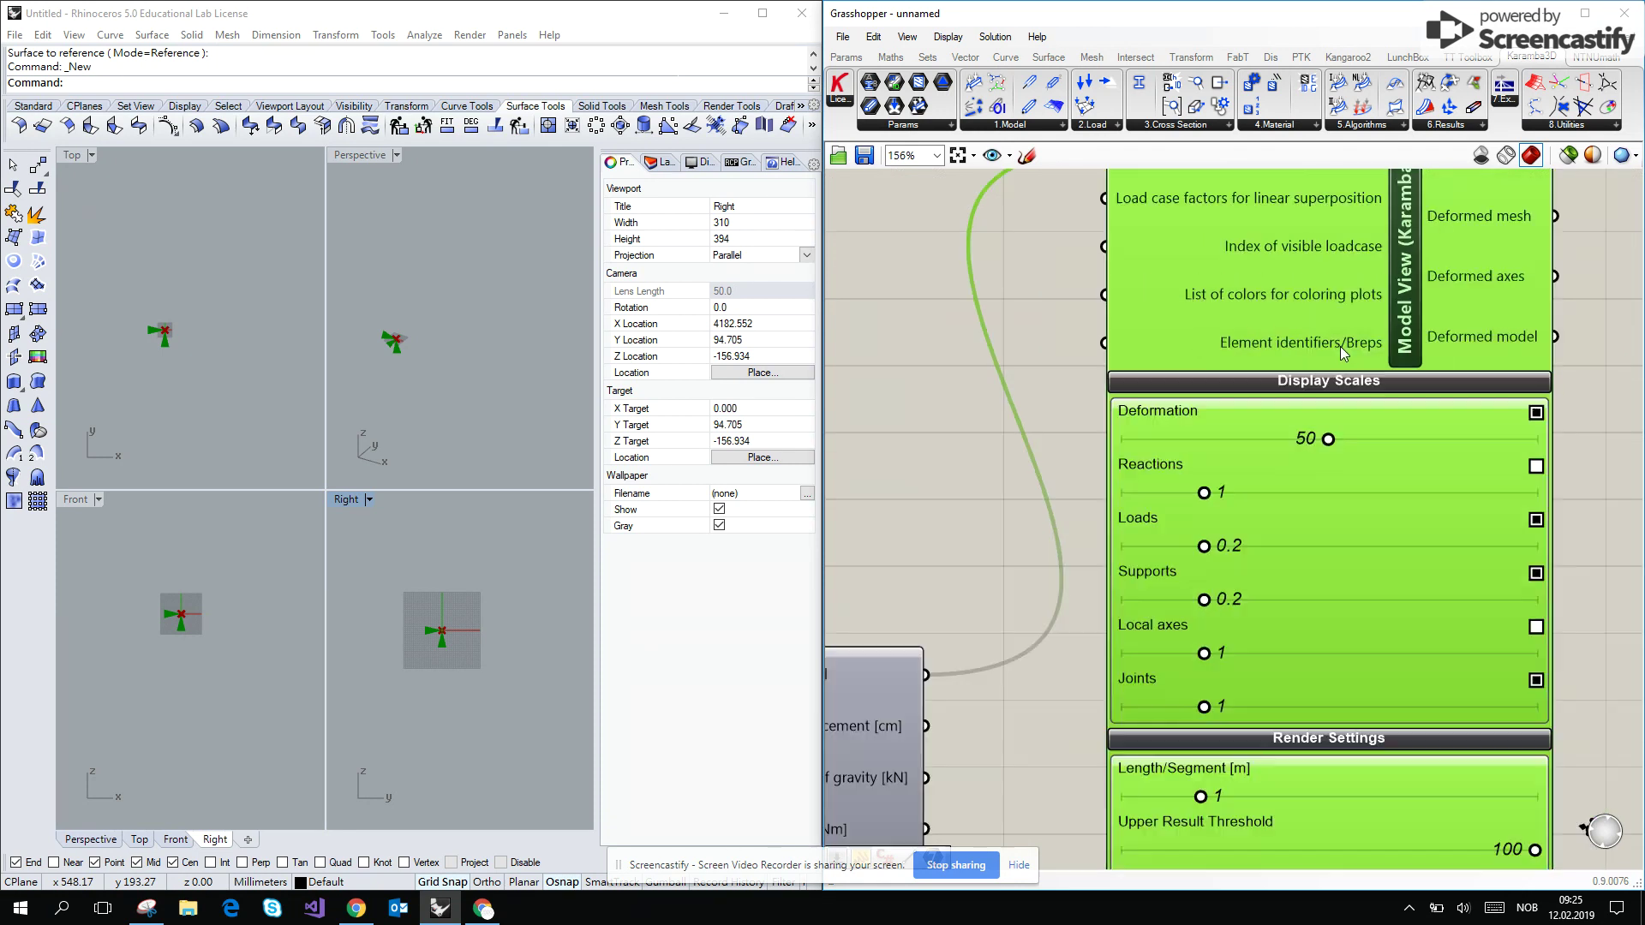
scroll(399, 342, "up", 10)
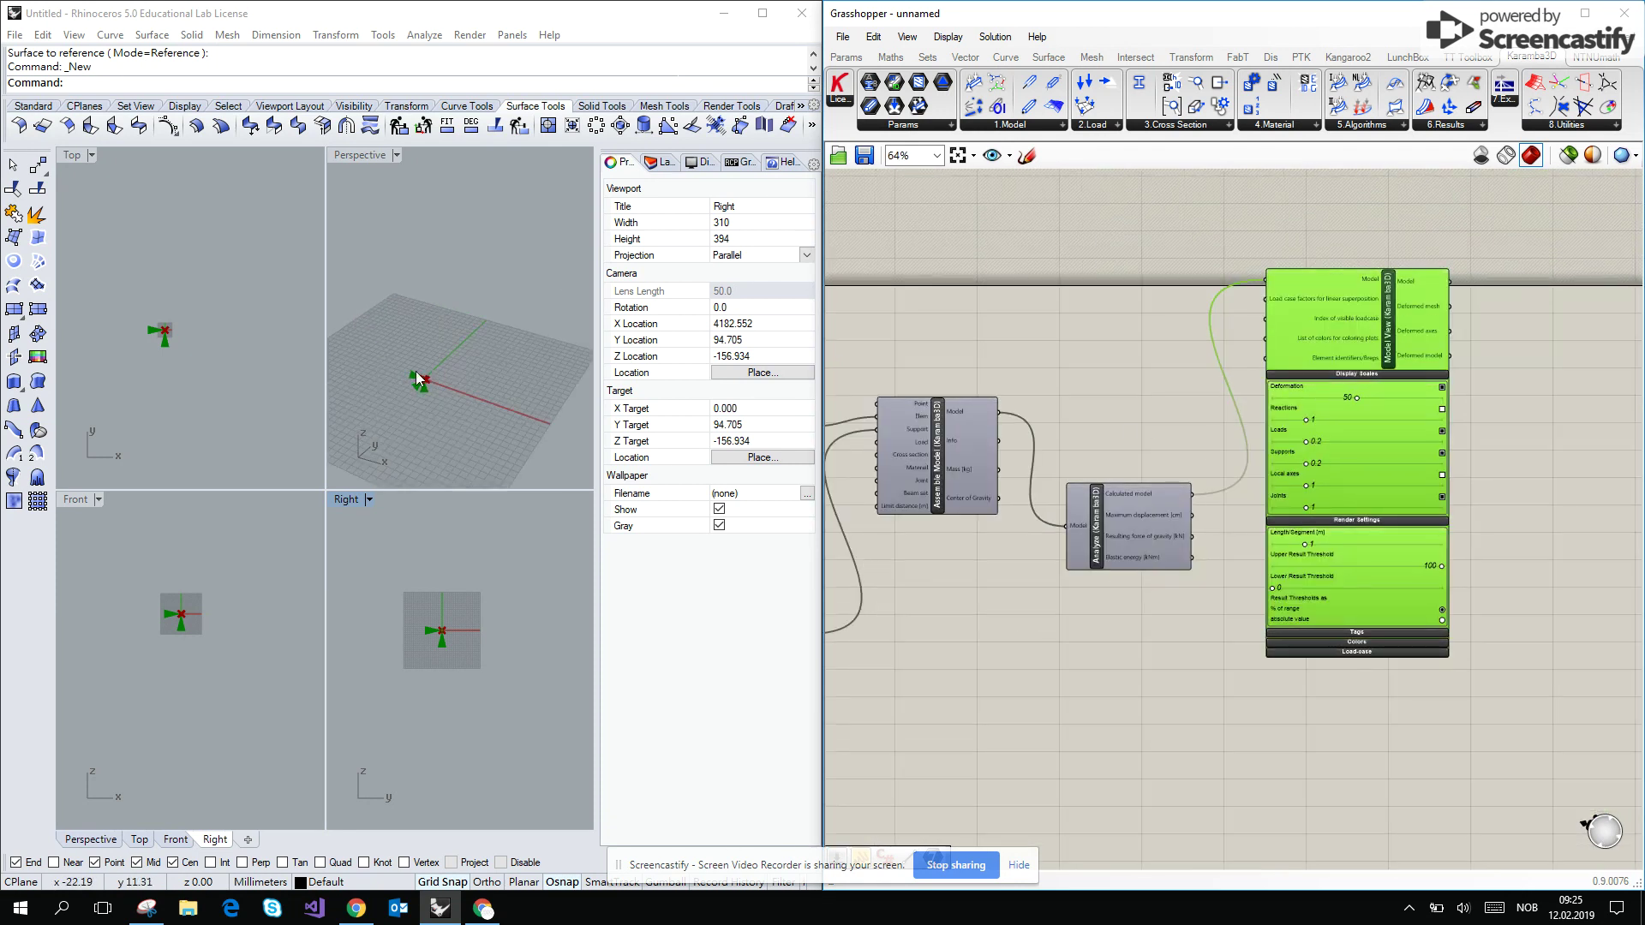
scroll(404, 335, "down", 2)
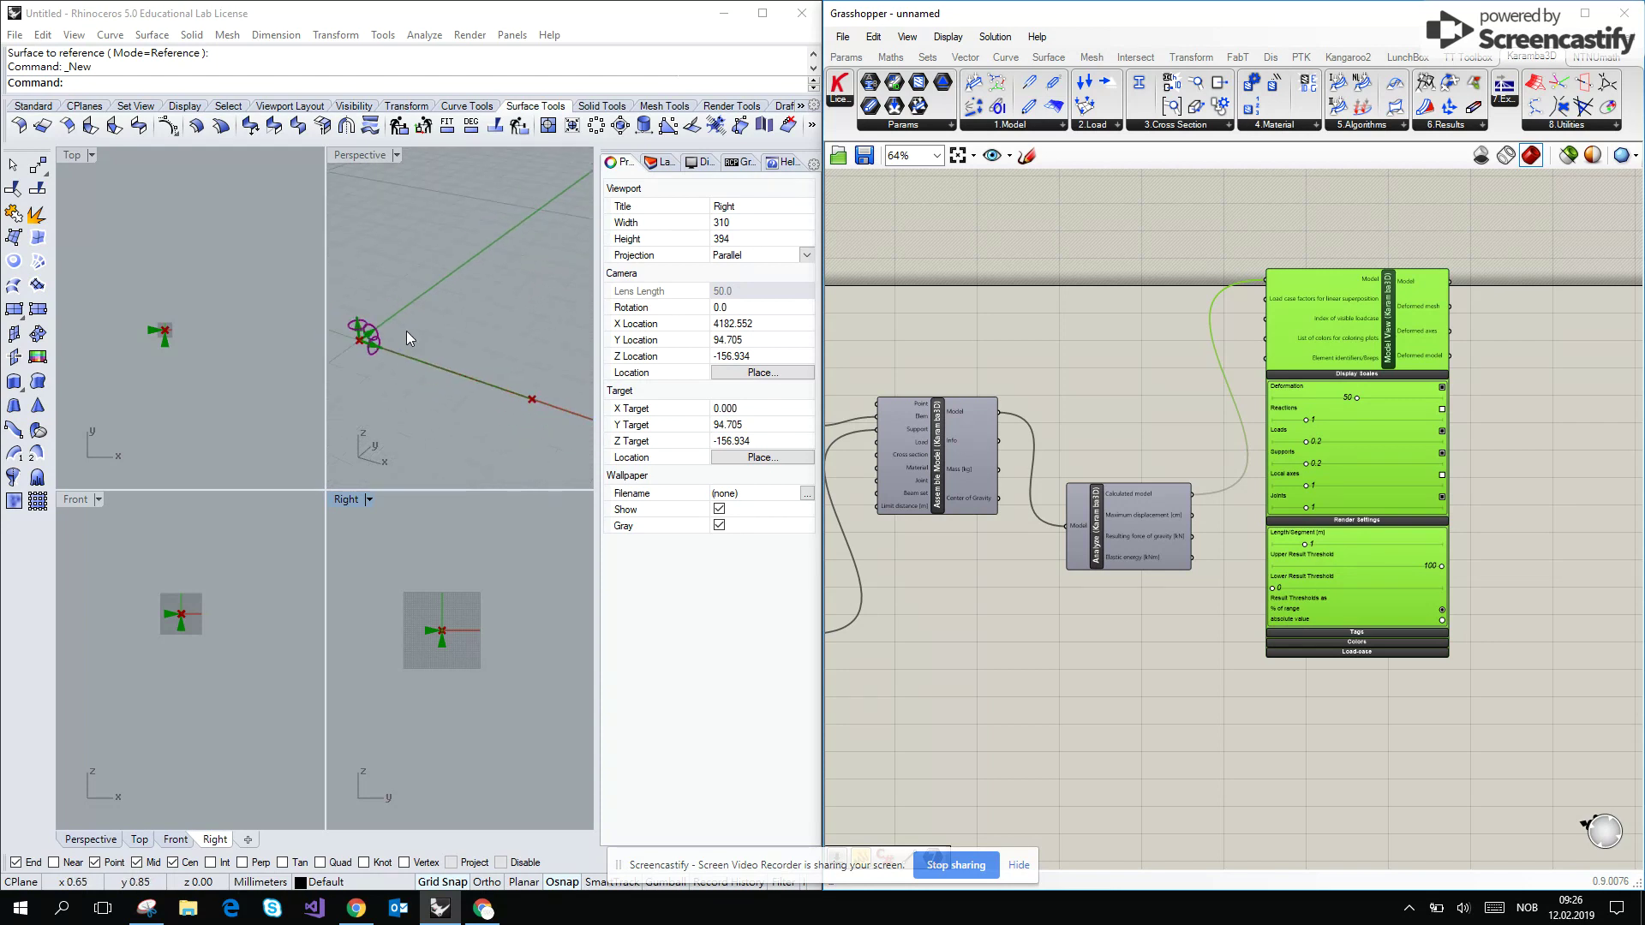
scroll(152, 310, "up", 5)
scroll(240, 396, "up", 8)
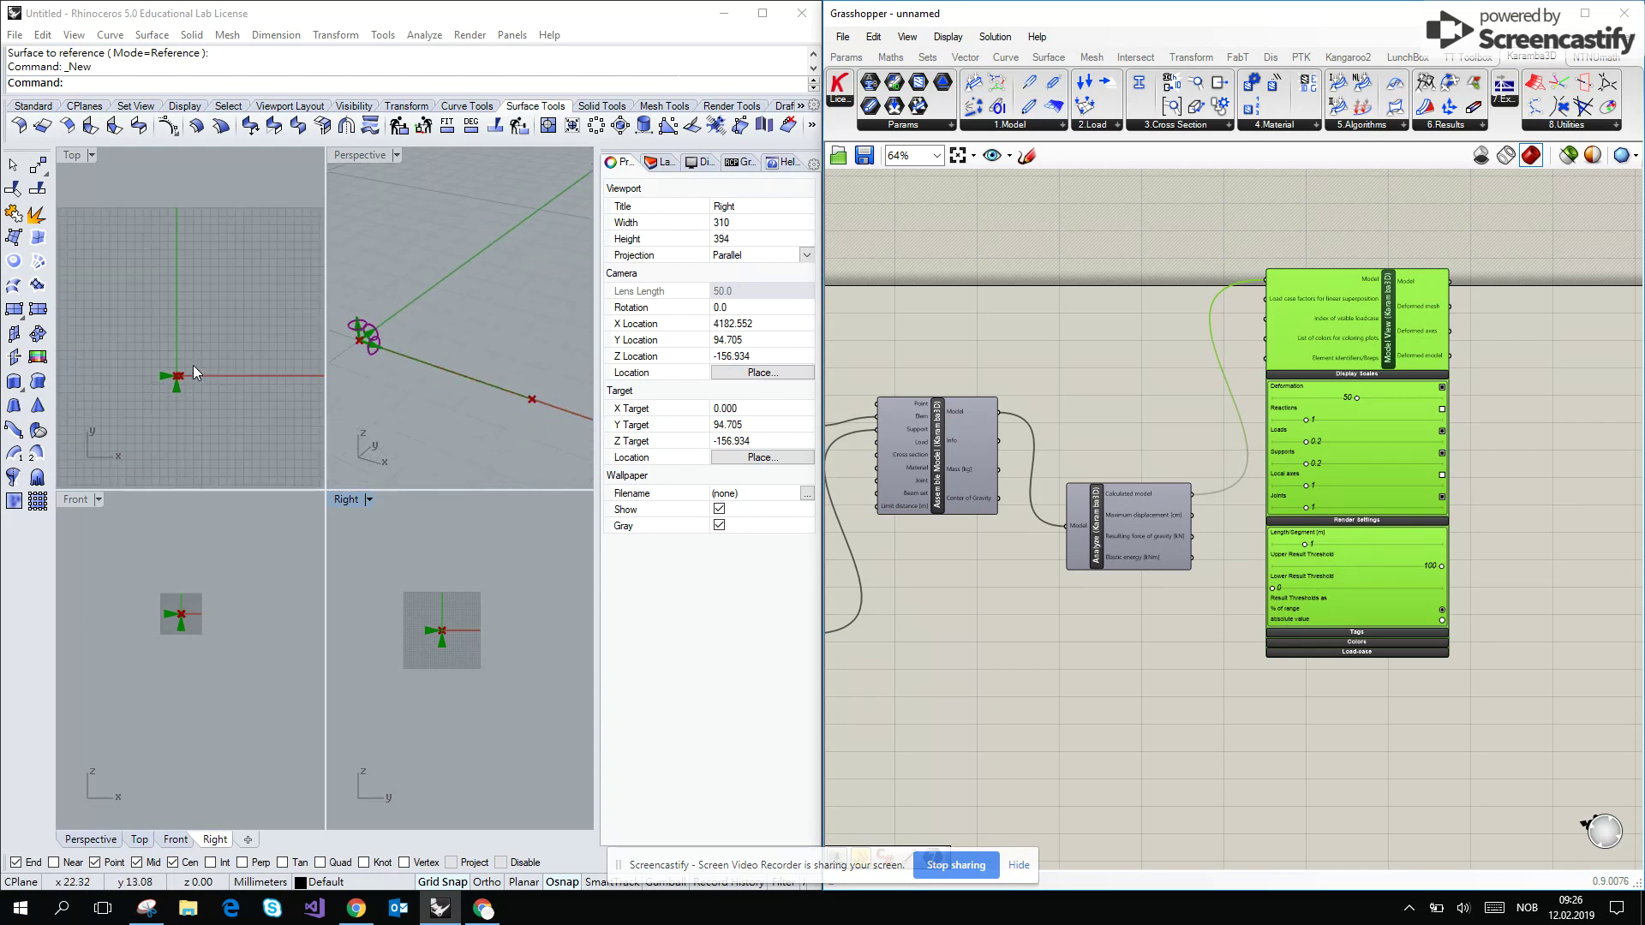
scroll(142, 424, "down", 2)
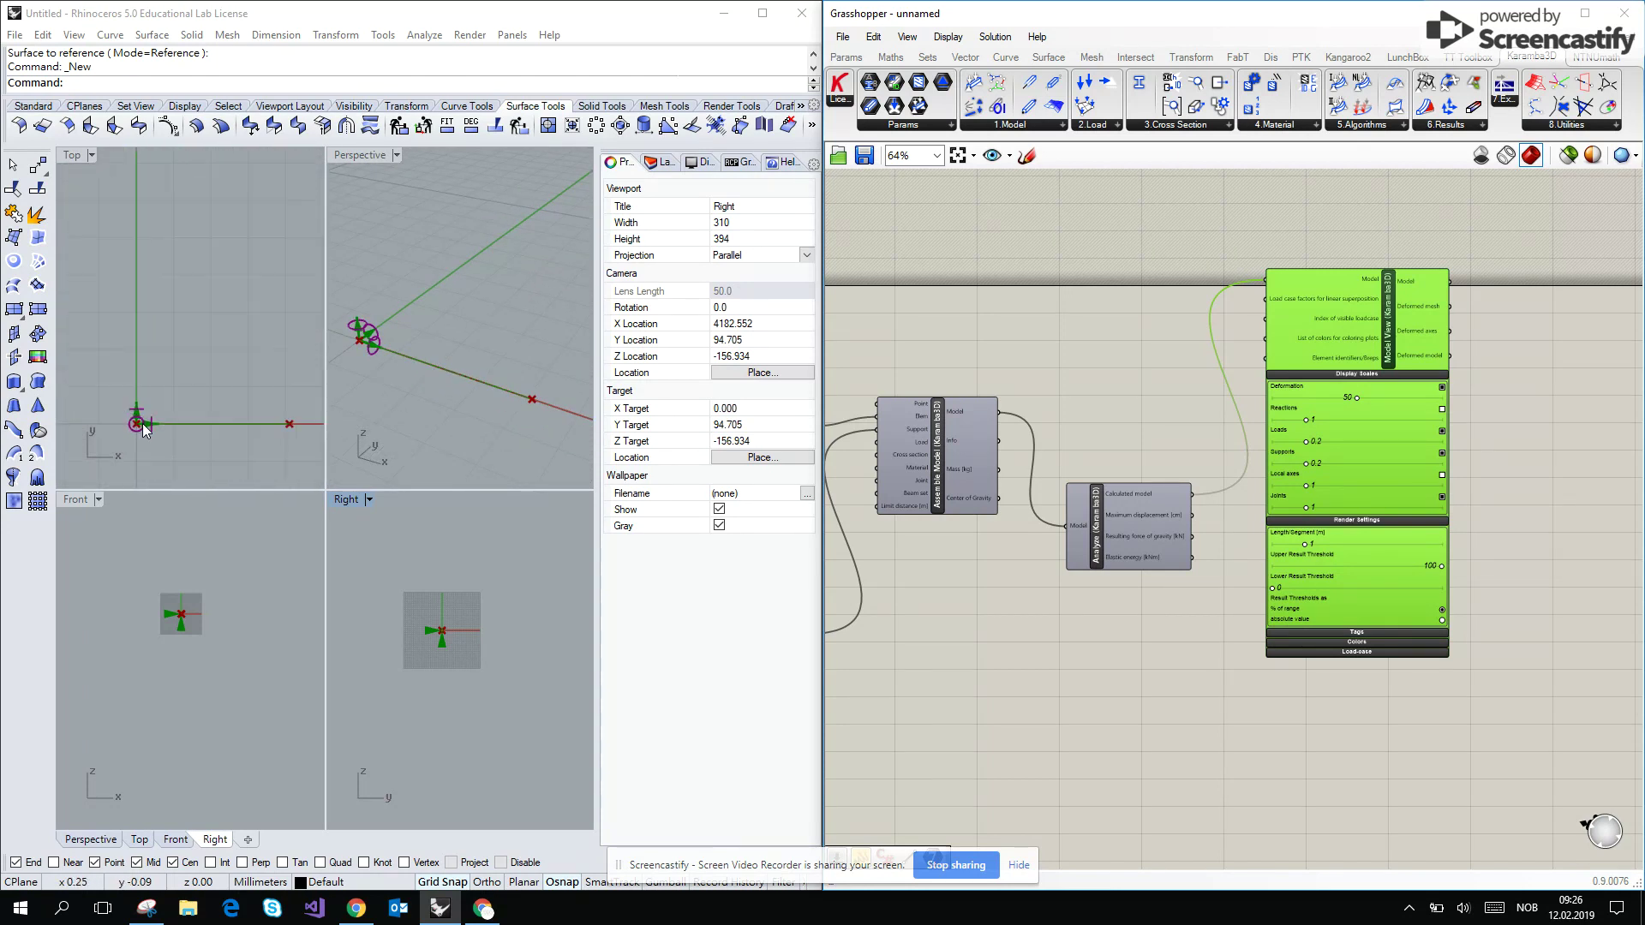
scroll(141, 630, "up", 8)
scroll(224, 623, "up", 10)
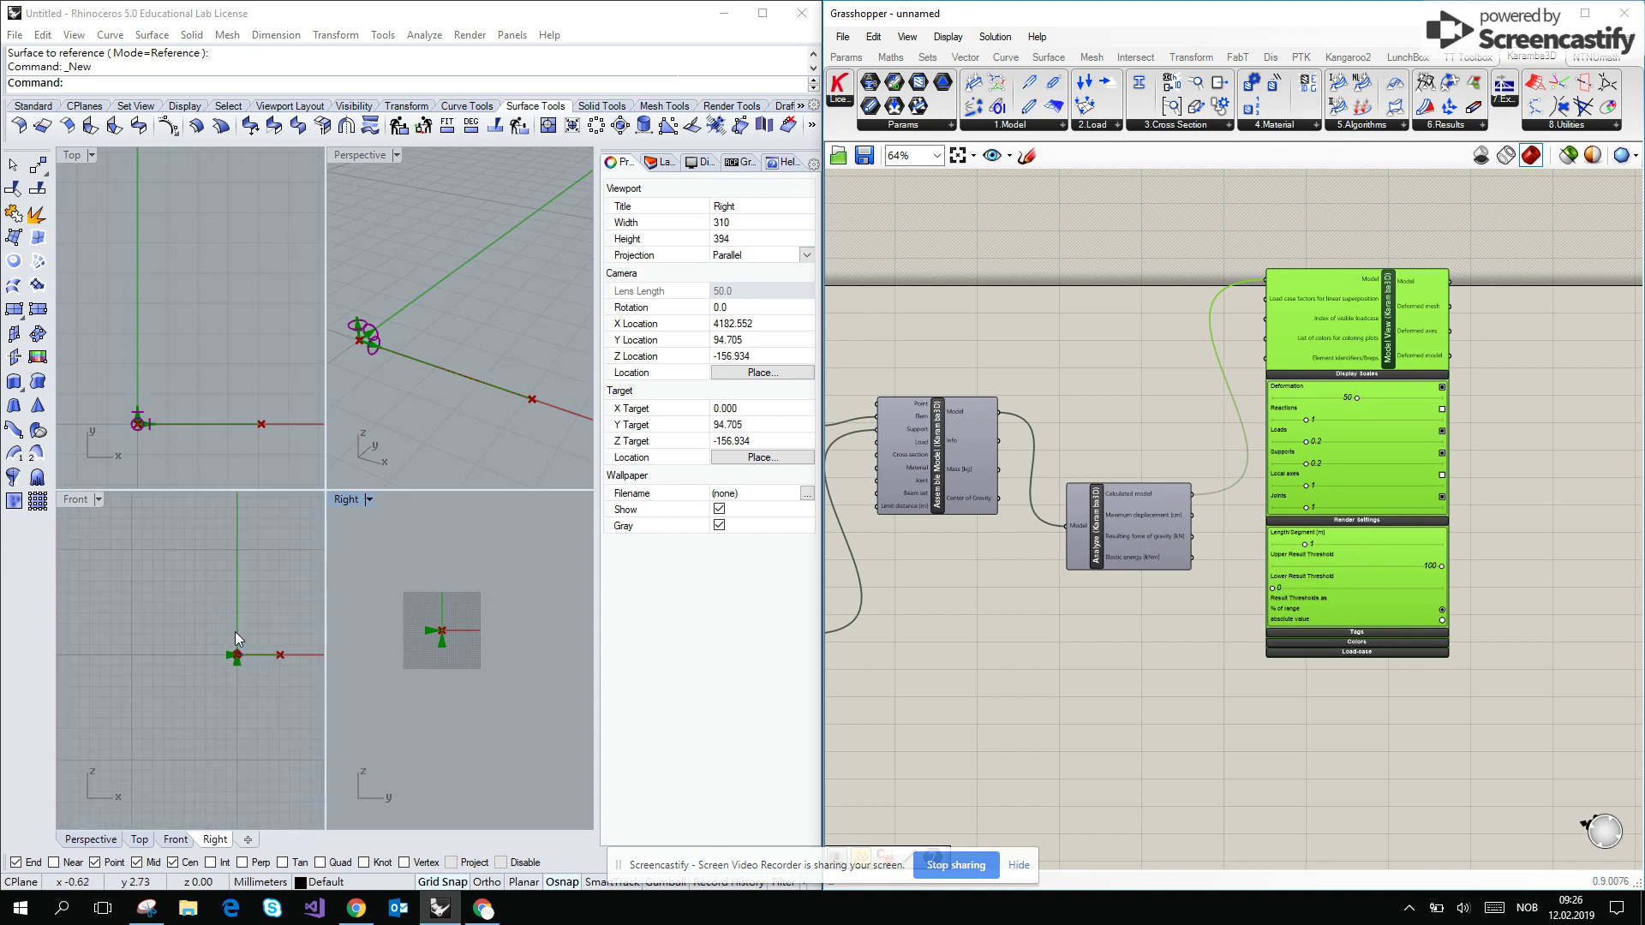
Zoom and pan the Rhino viewports onto the short beam and its fixed support
left_click(545, 653)
scroll(514, 654, "up", 6)
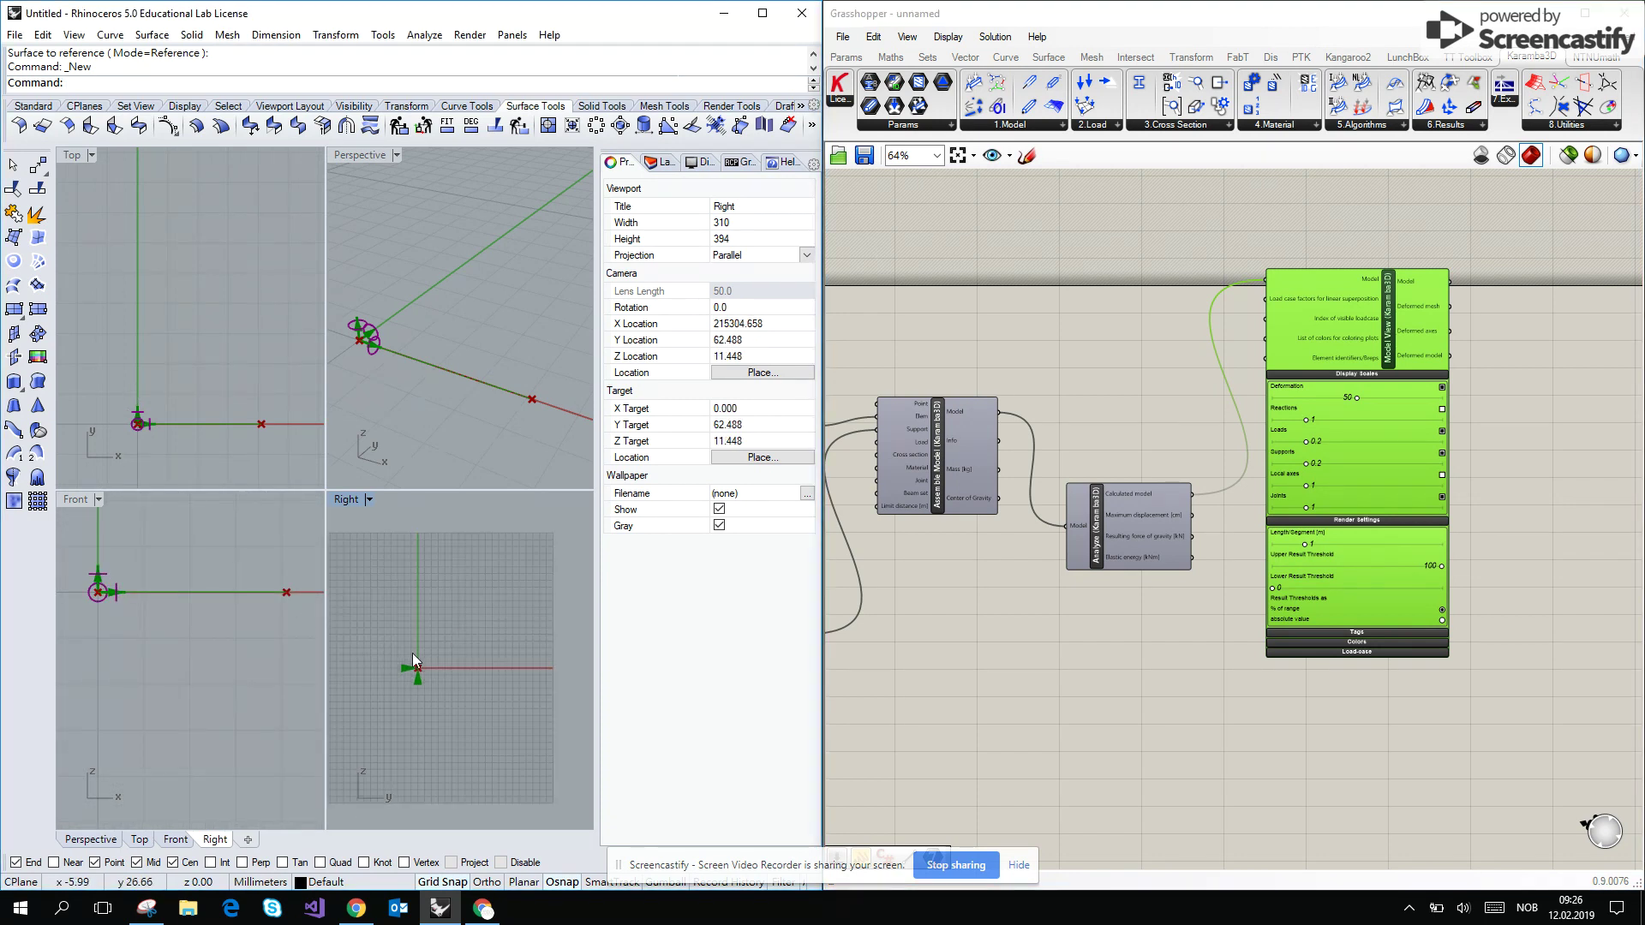
right_click_drag(413, 653, 409, 577)
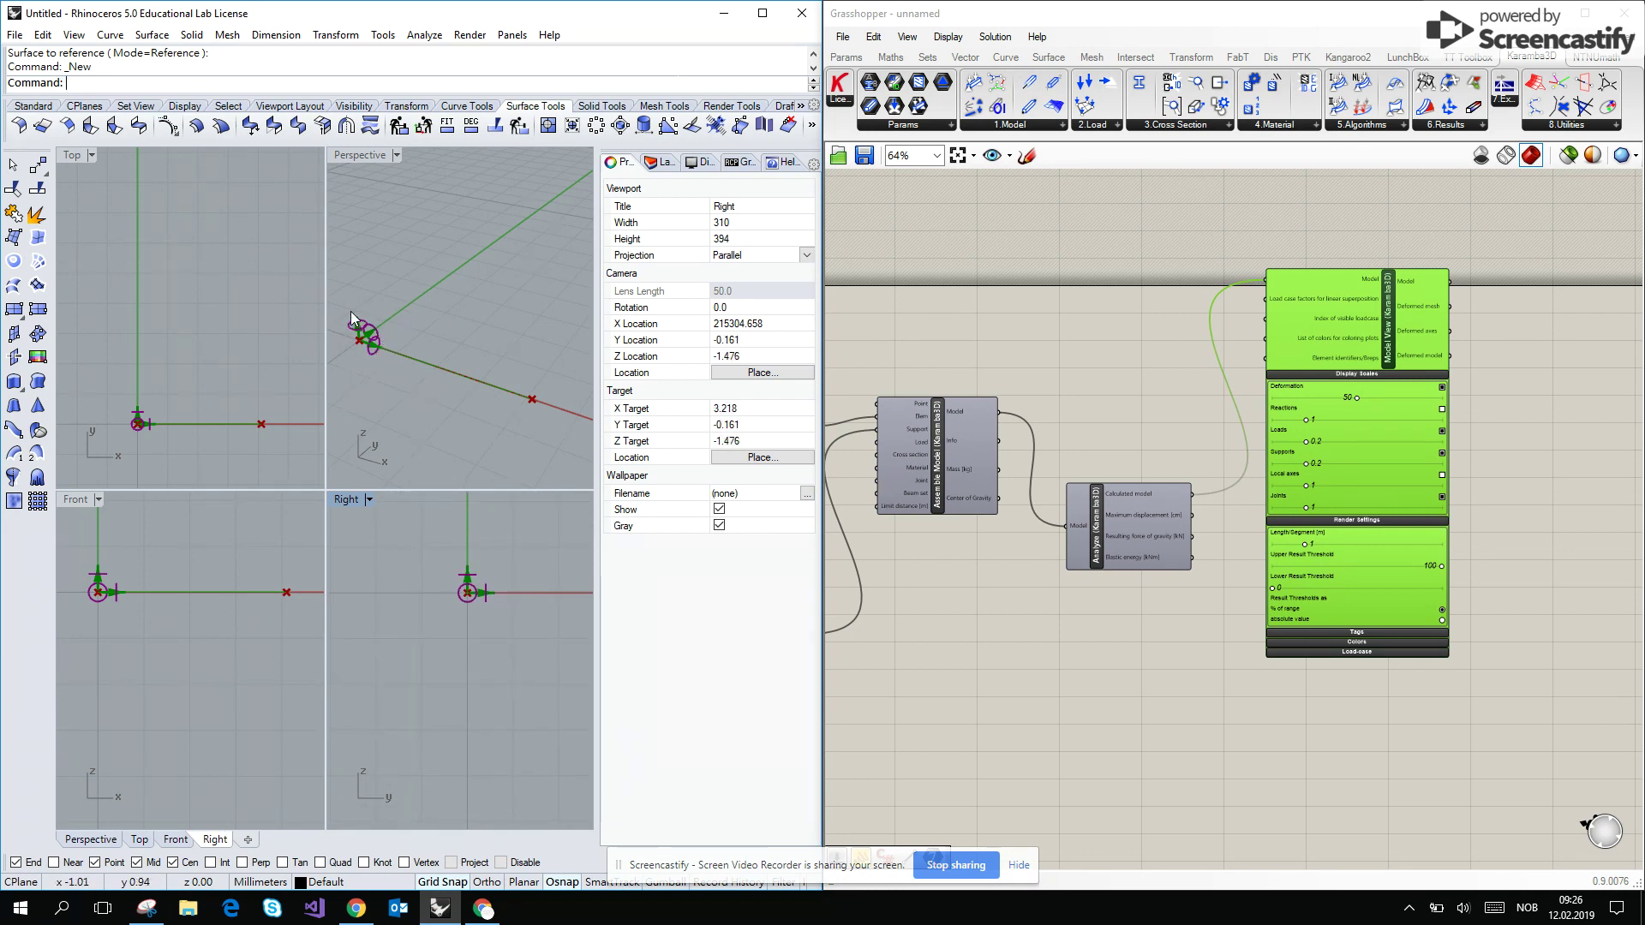
scroll(371, 343, "up", 3)
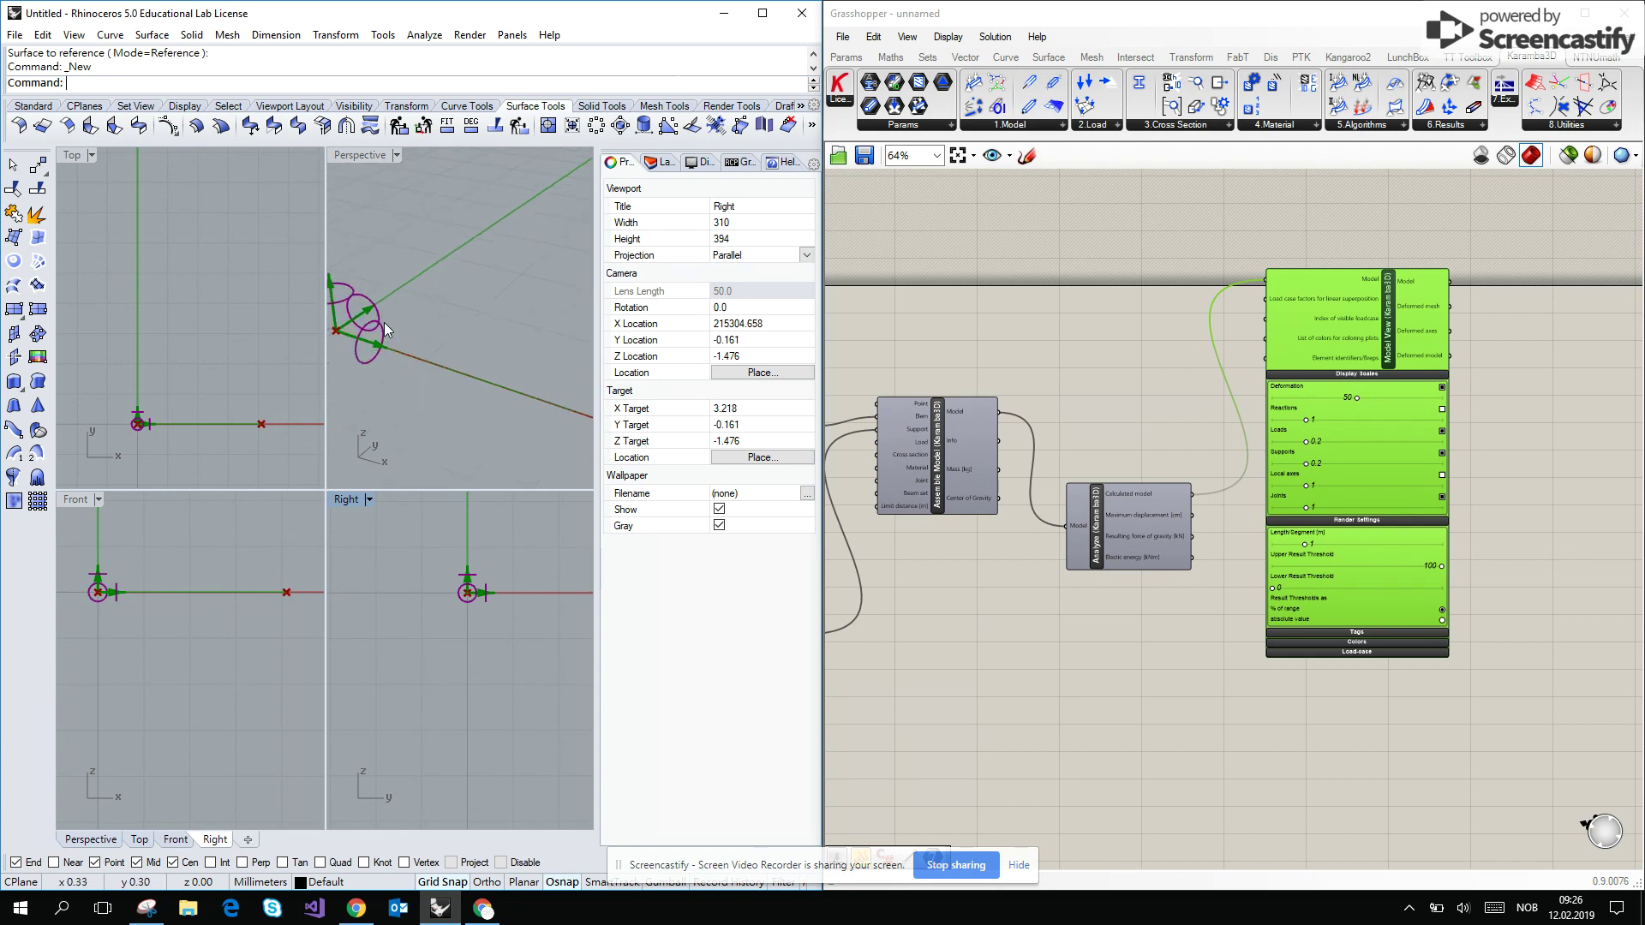
scroll(1171, 528, "down", 4)
scroll(1051, 490, "up", 1)
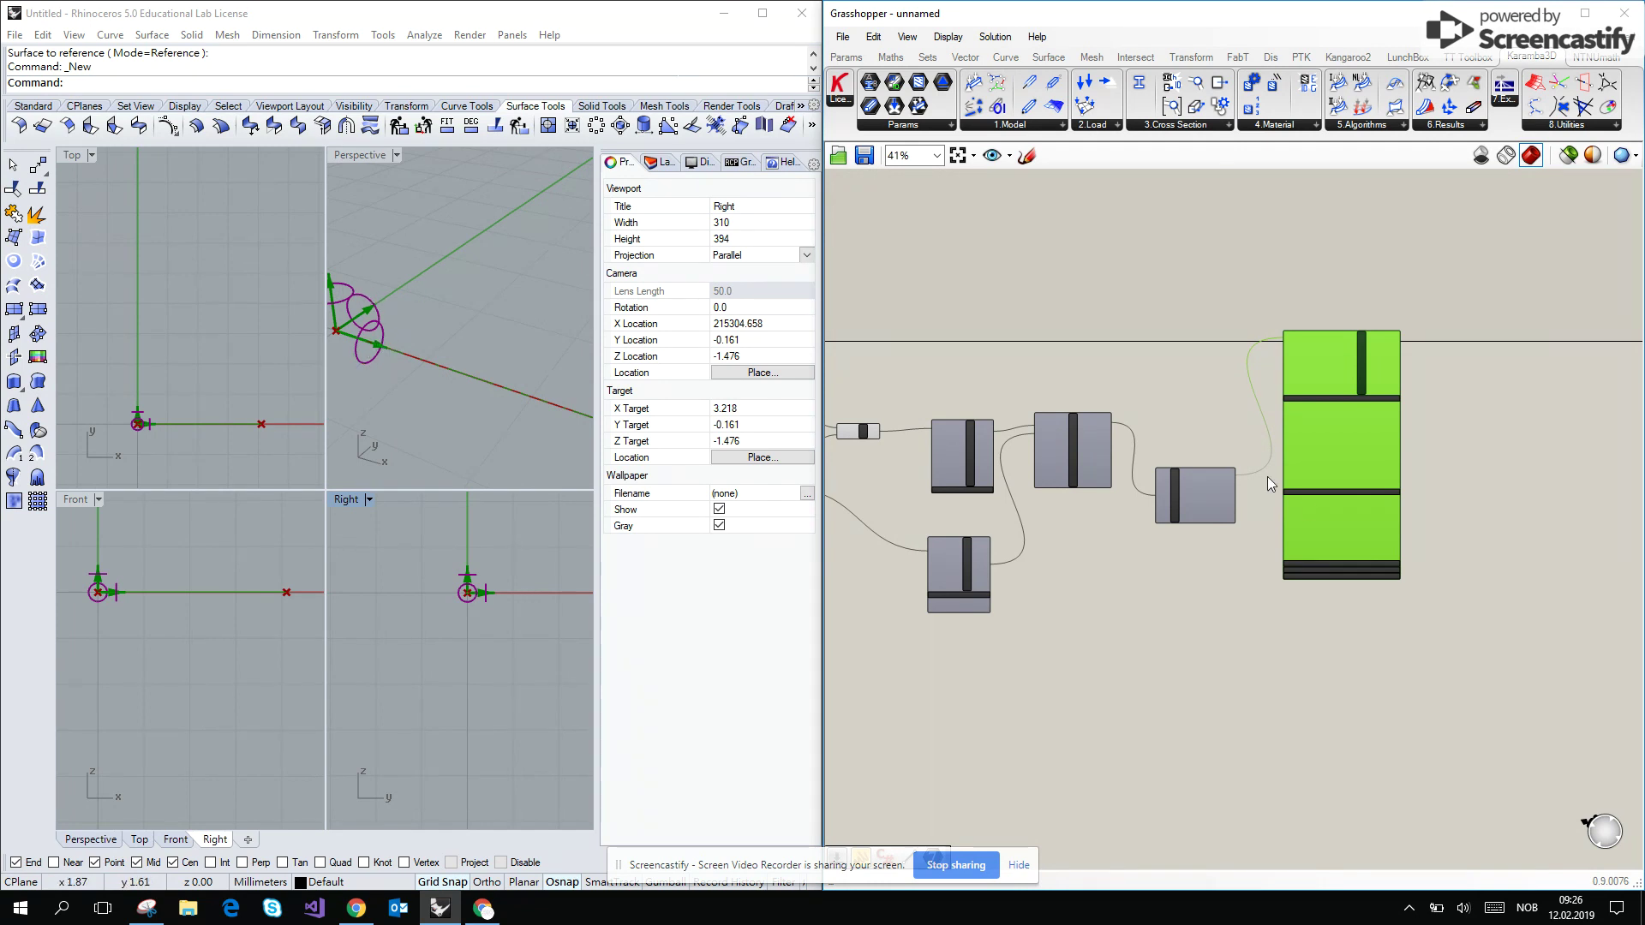
Add a gravity Loads component and wire it into Assemble Model's Load input
scroll(1059, 433, "up", 7)
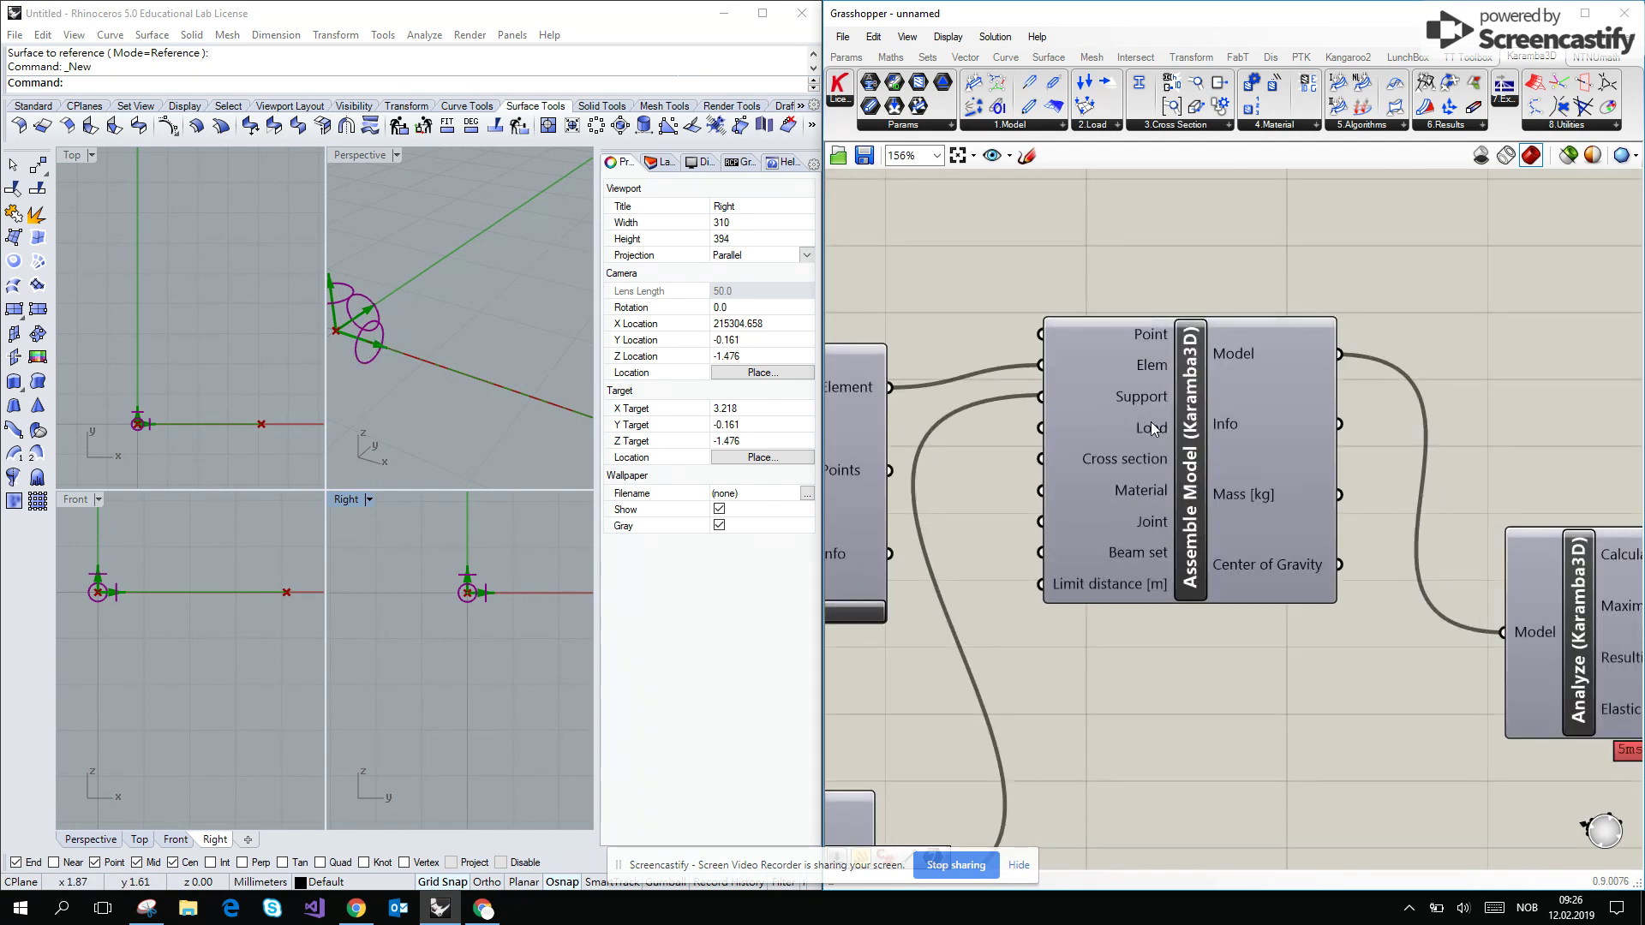
left_click(1106, 130)
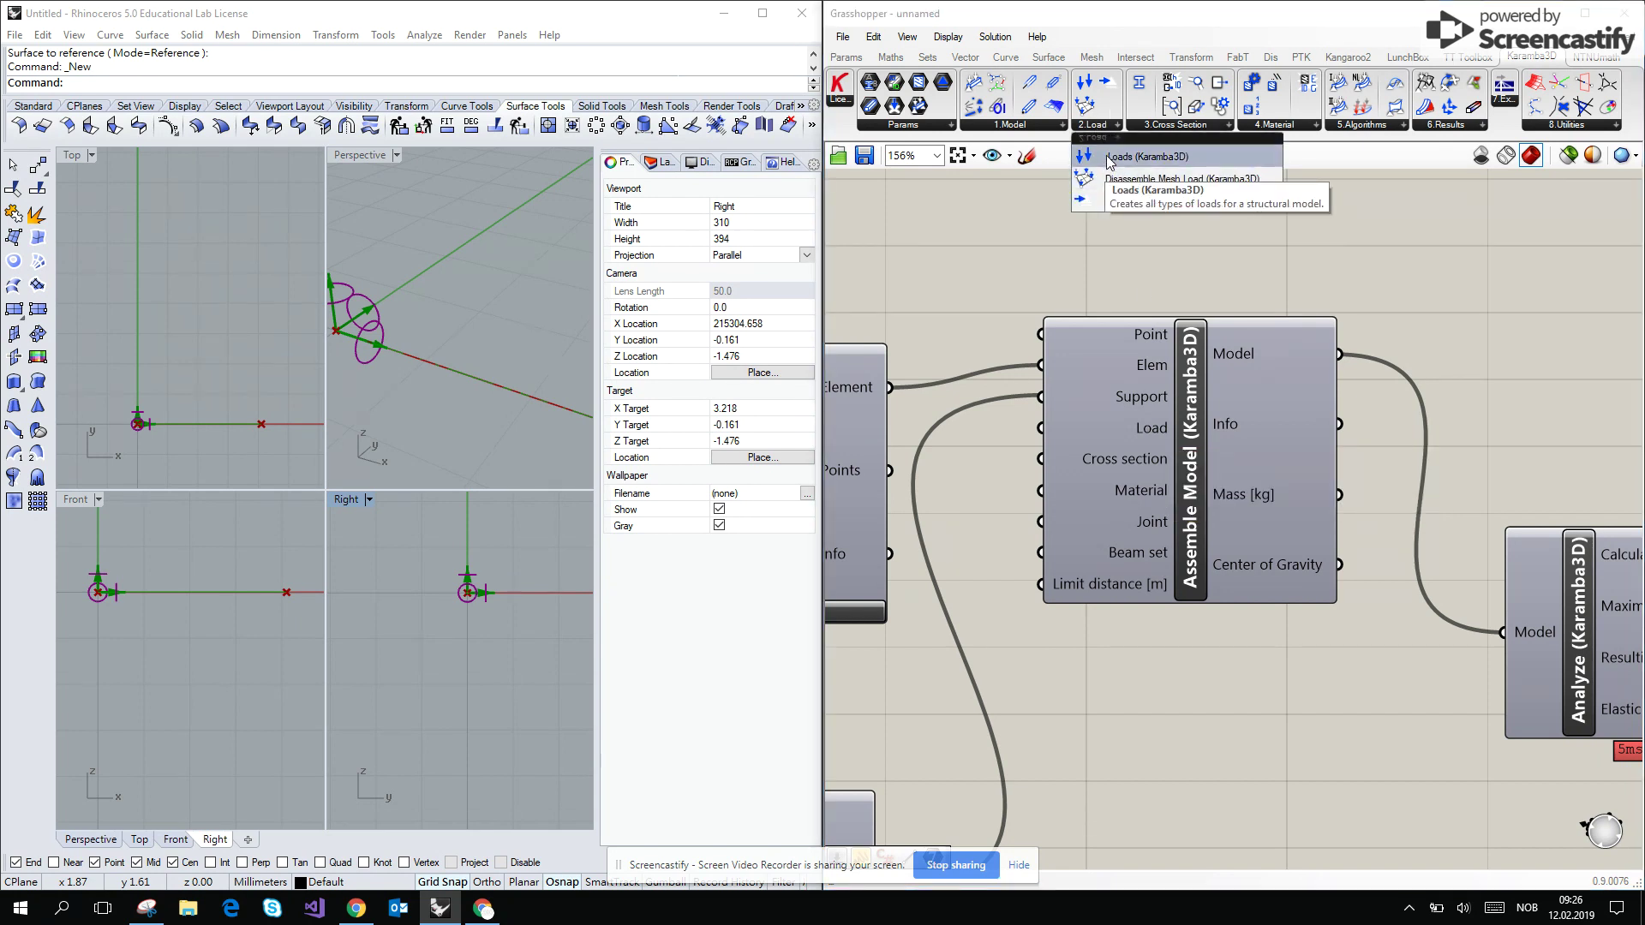
left_click(1104, 200)
scroll(1267, 240, "down", 5)
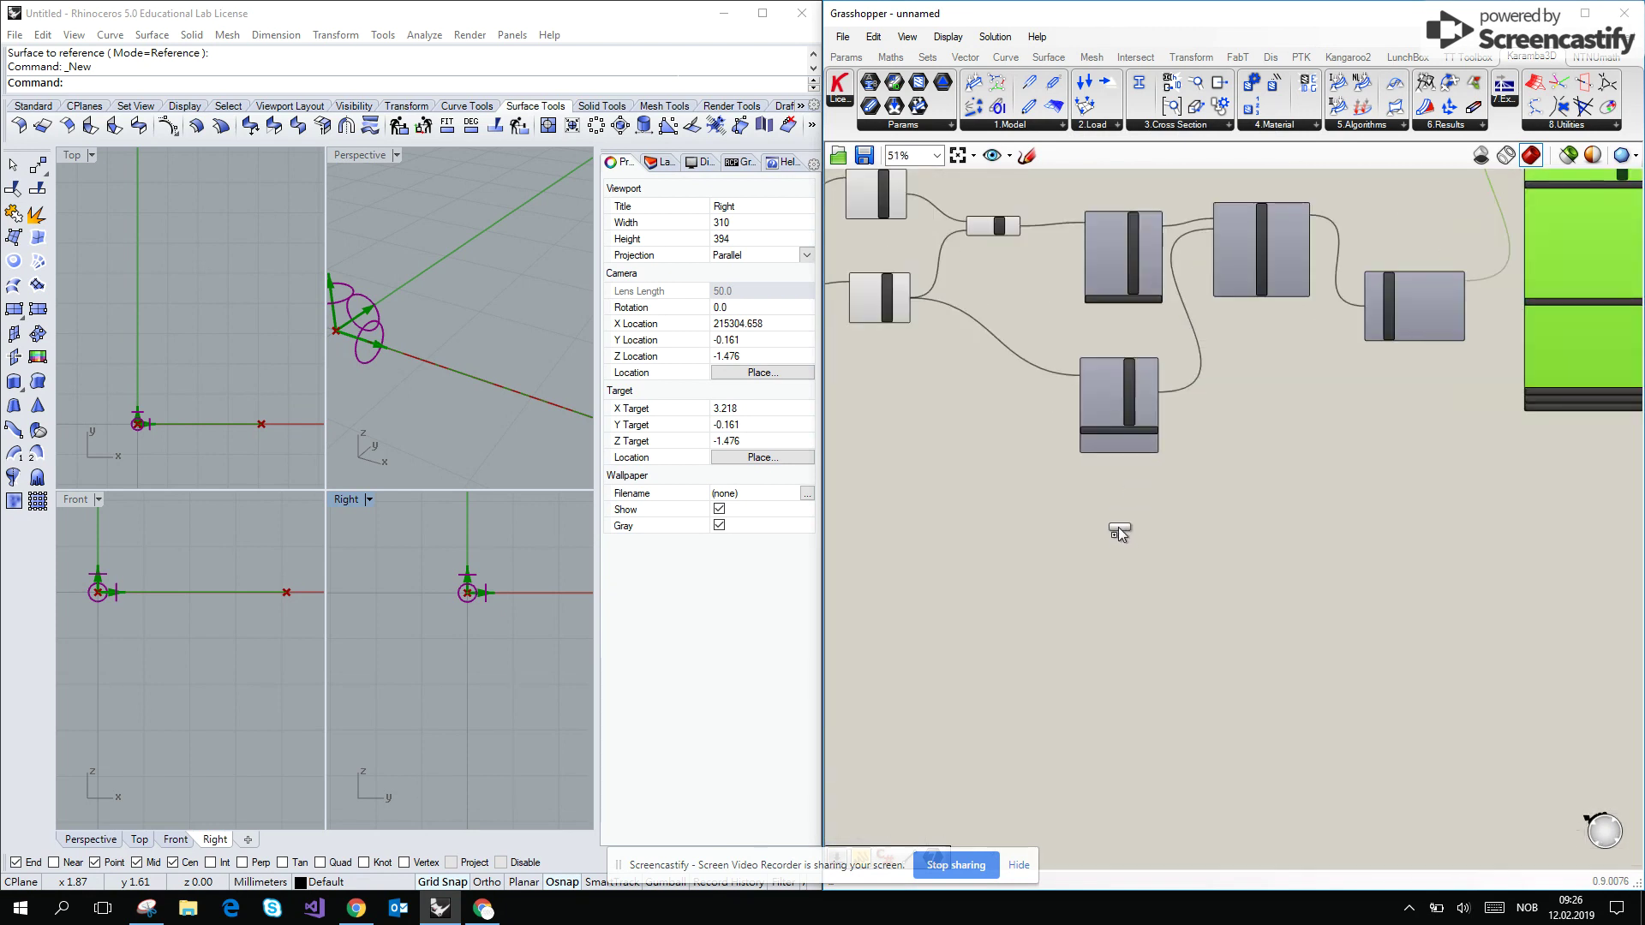
scroll(1122, 528, "up", 5)
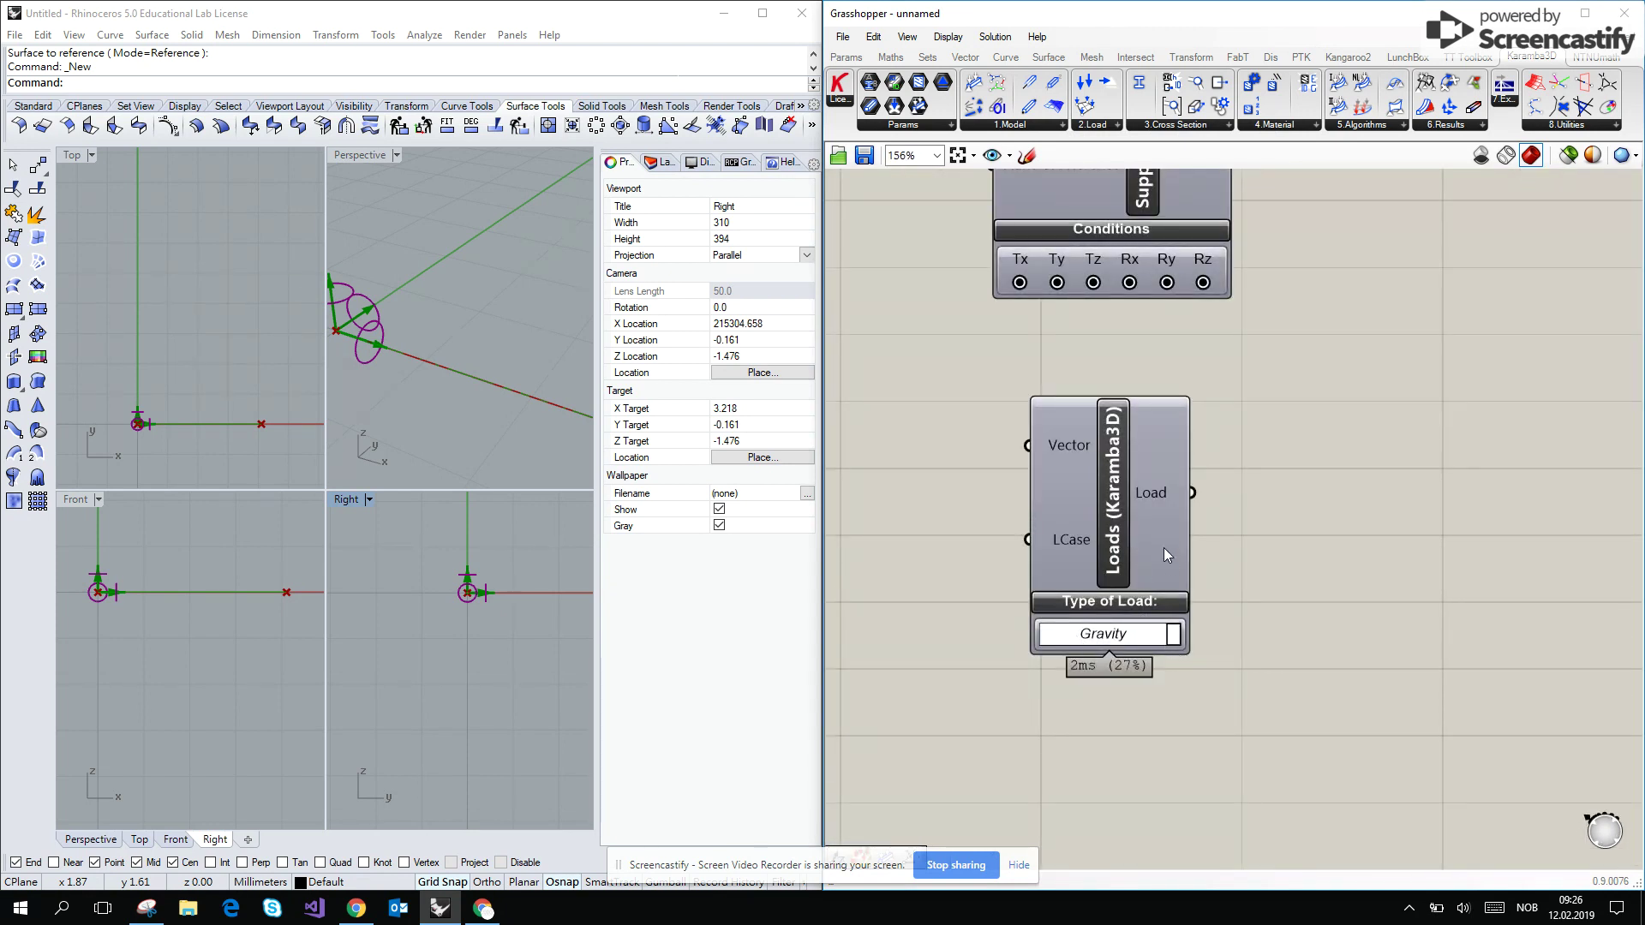
left_click_drag(1189, 493, 1318, 244)
Orbit the Rhino perspective view to inspect the downward load arrow on the beam
scroll(1285, 510, "down", 4)
scroll(1289, 287, "up", 4)
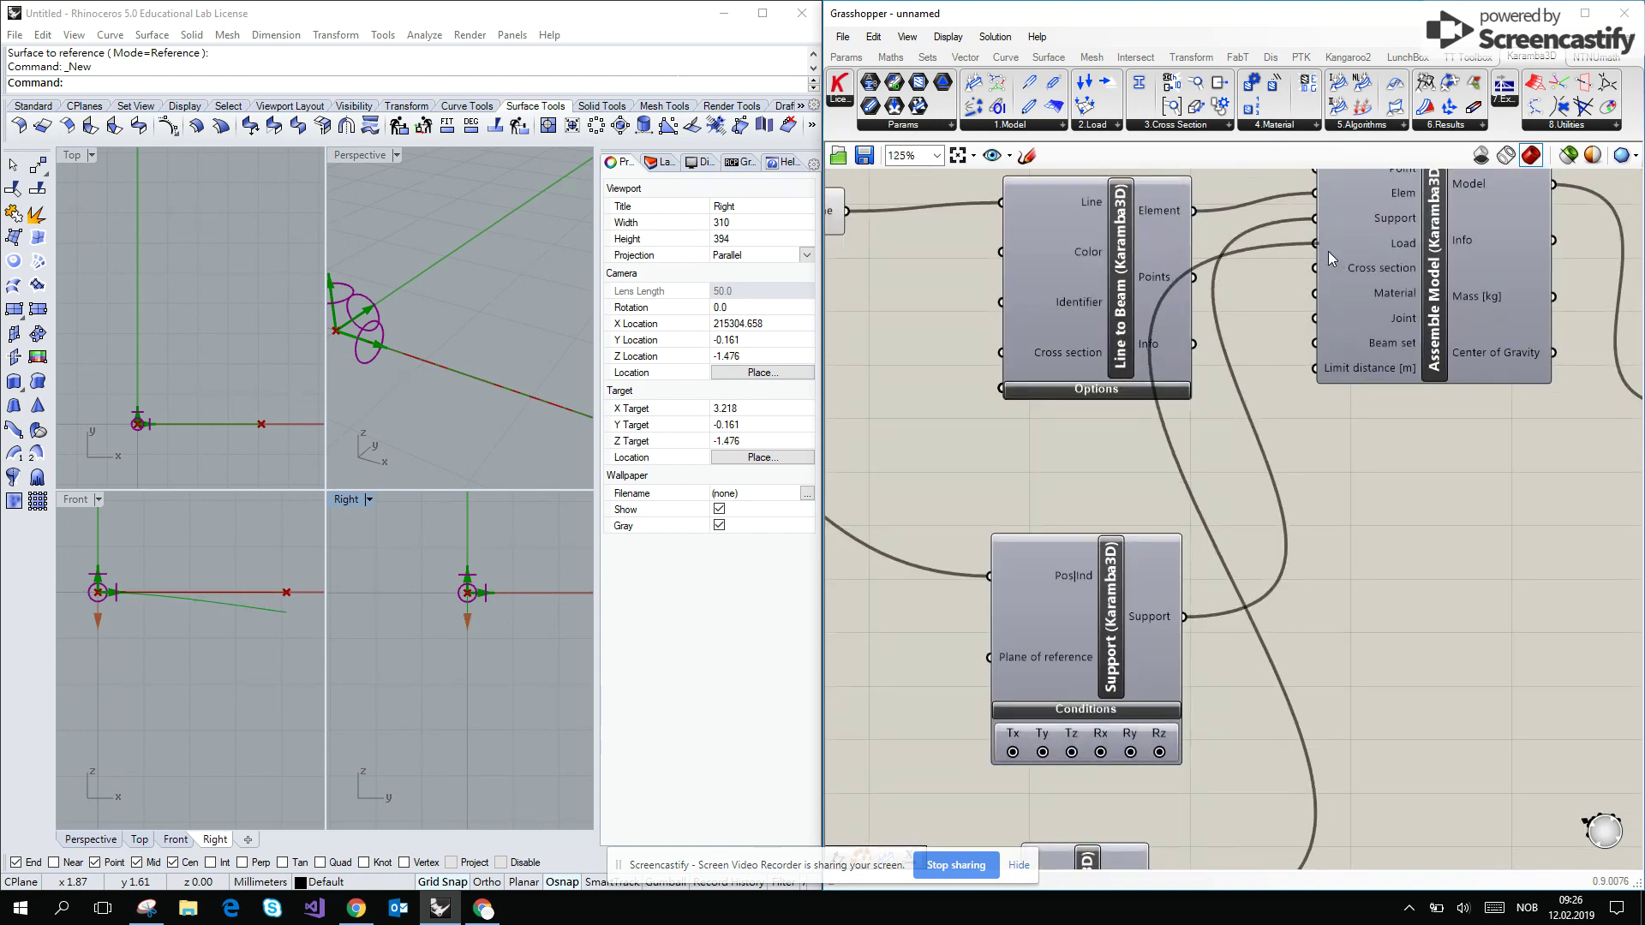
right_click_drag(527, 362, 396, 291)
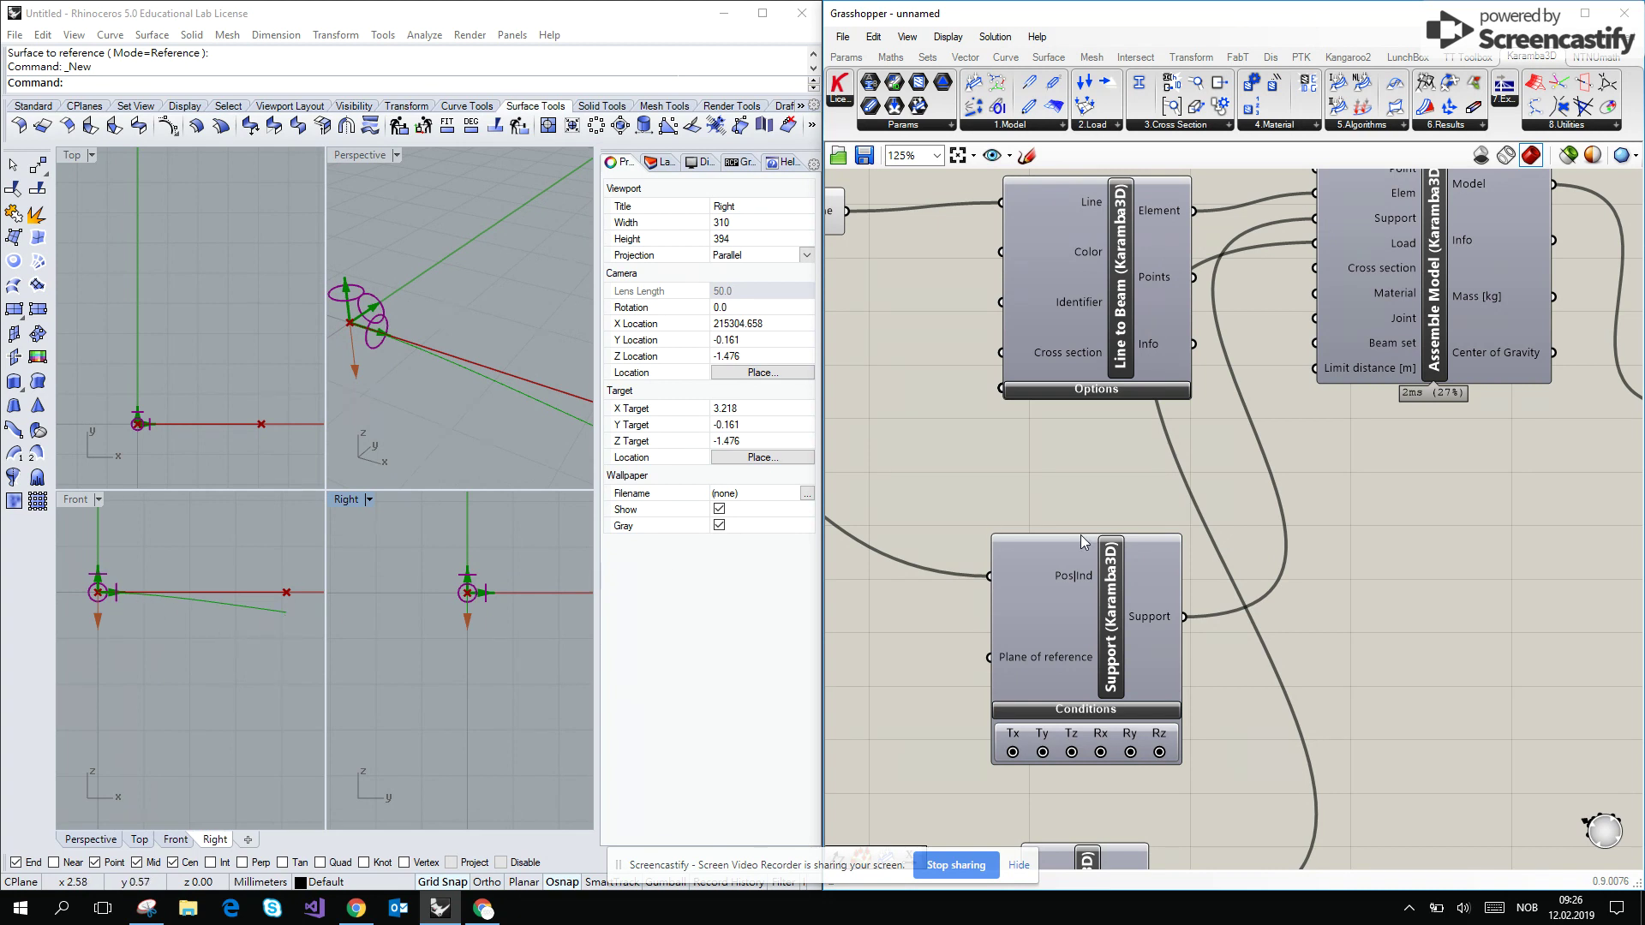
scroll(248, 591, "down", 3)
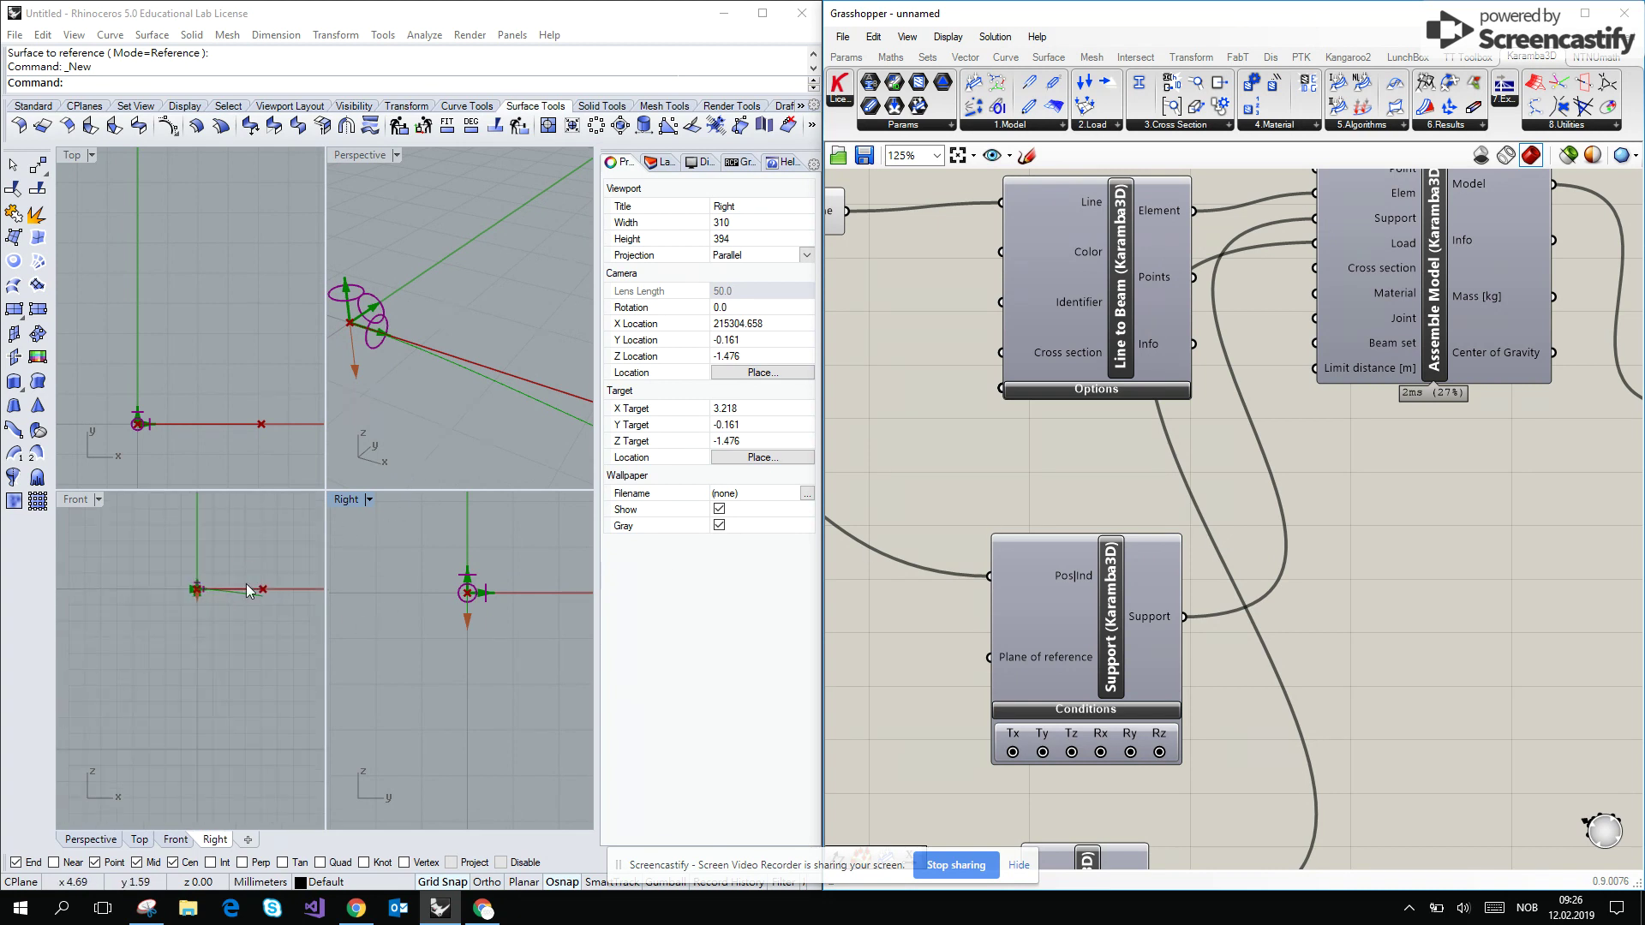
scroll(285, 586, "up", 4)
scroll(990, 467, "down", 3)
Turn off Model View's Rhino preview and move the component up and right
scroll(990, 462, "down", 2)
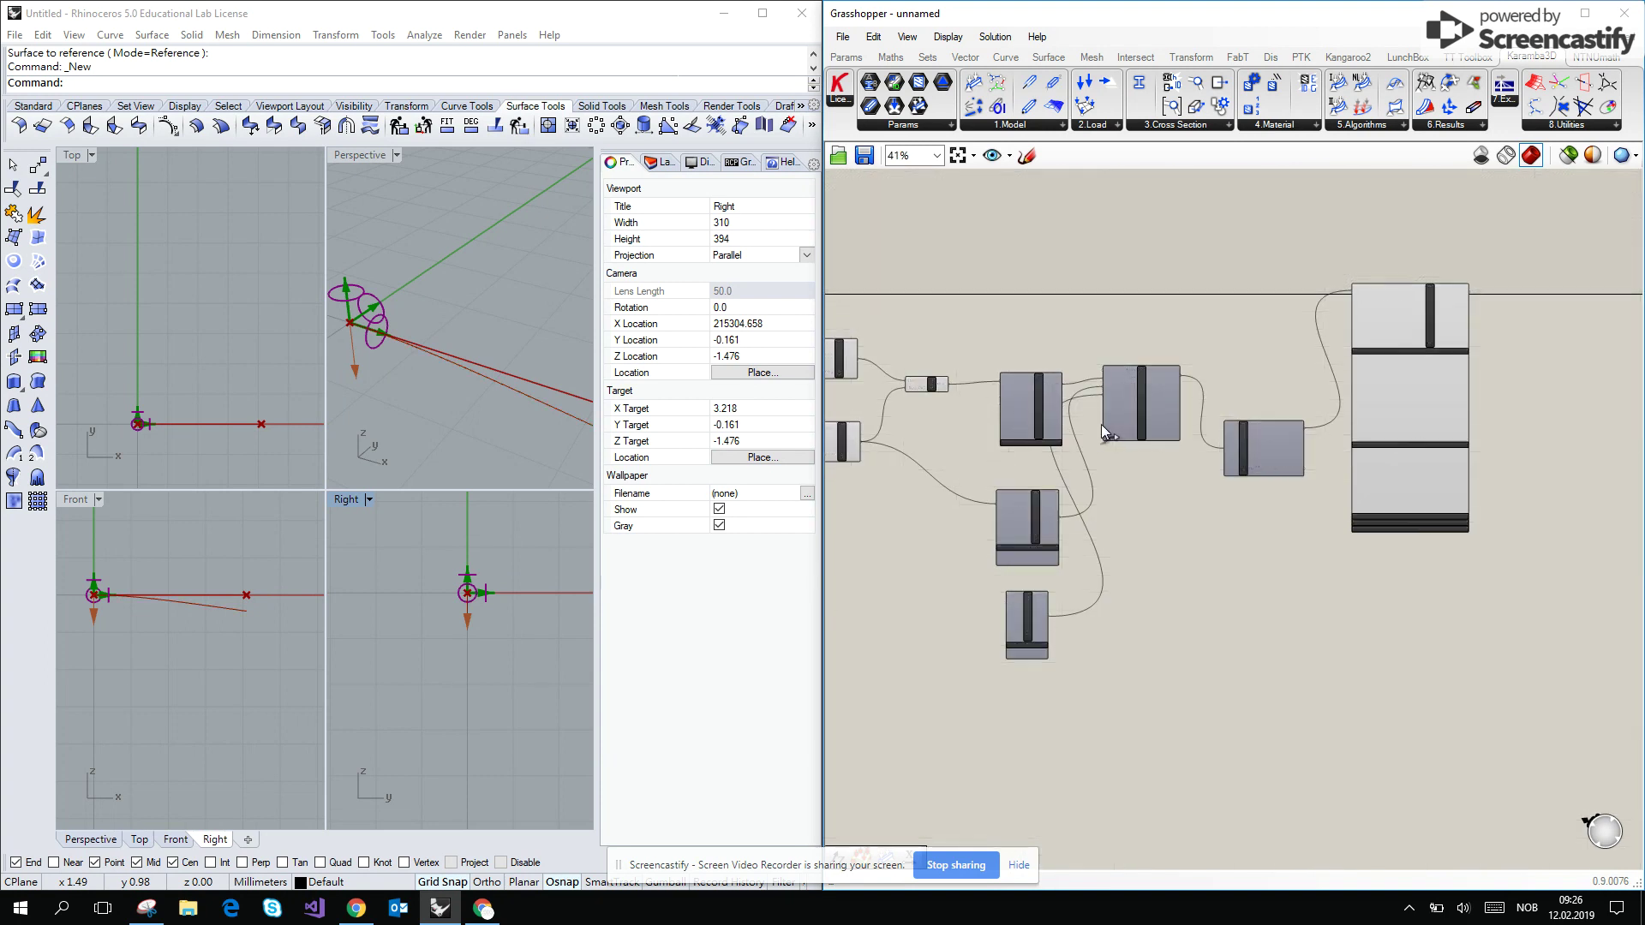
left_click(1318, 362)
middle_click(1318, 362)
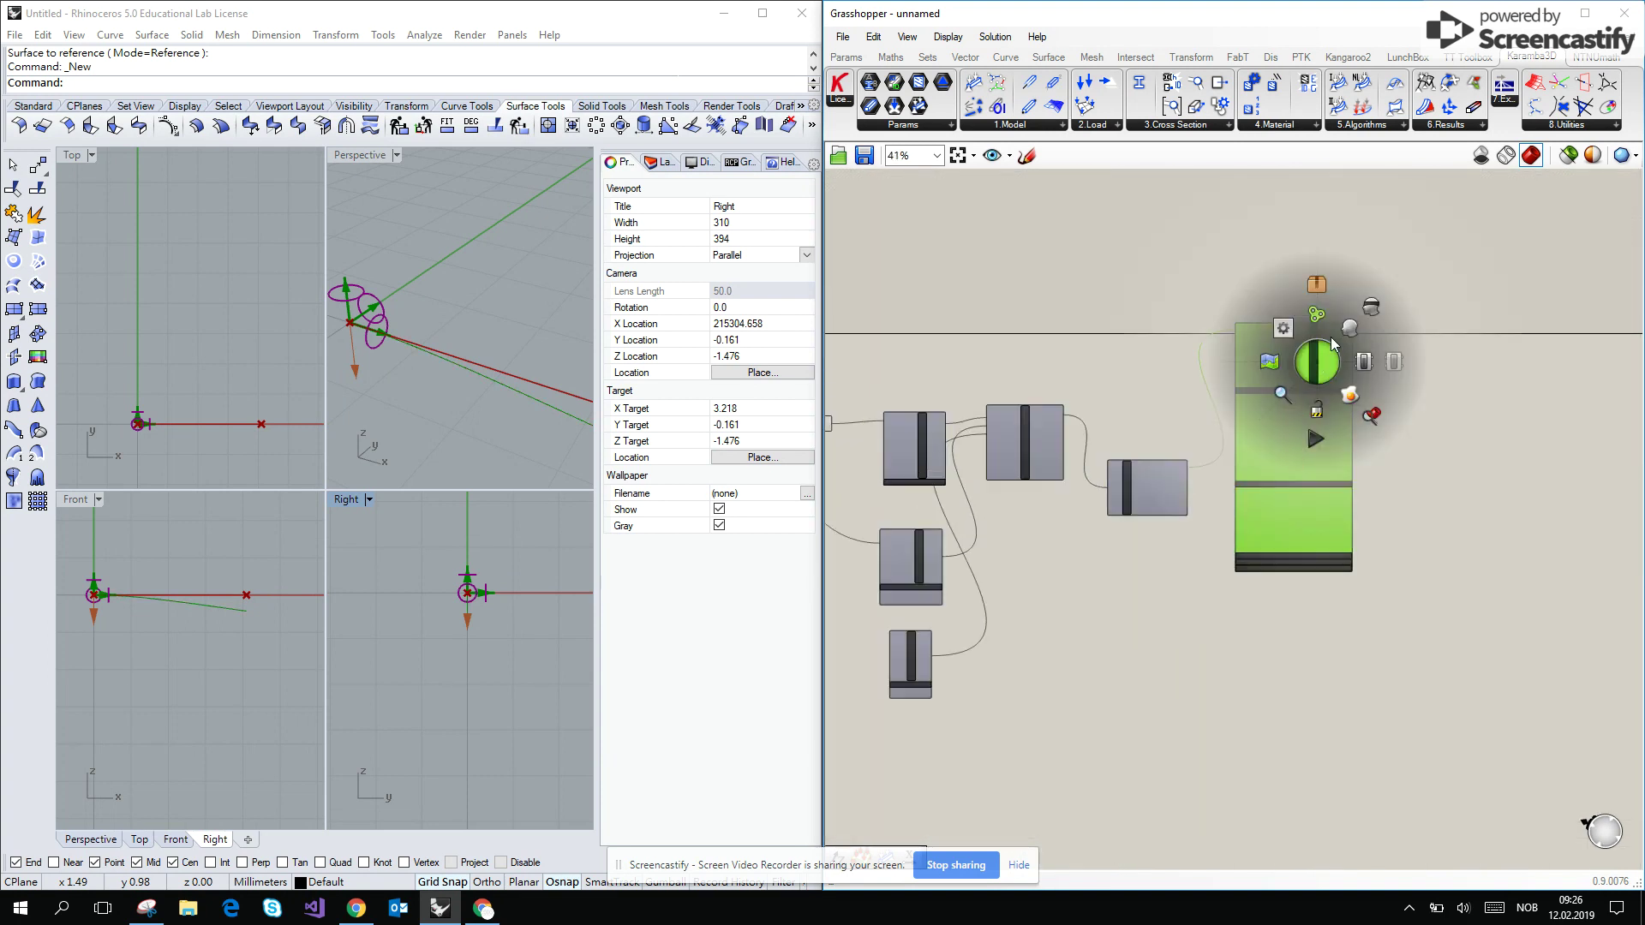
left_click(1371, 307)
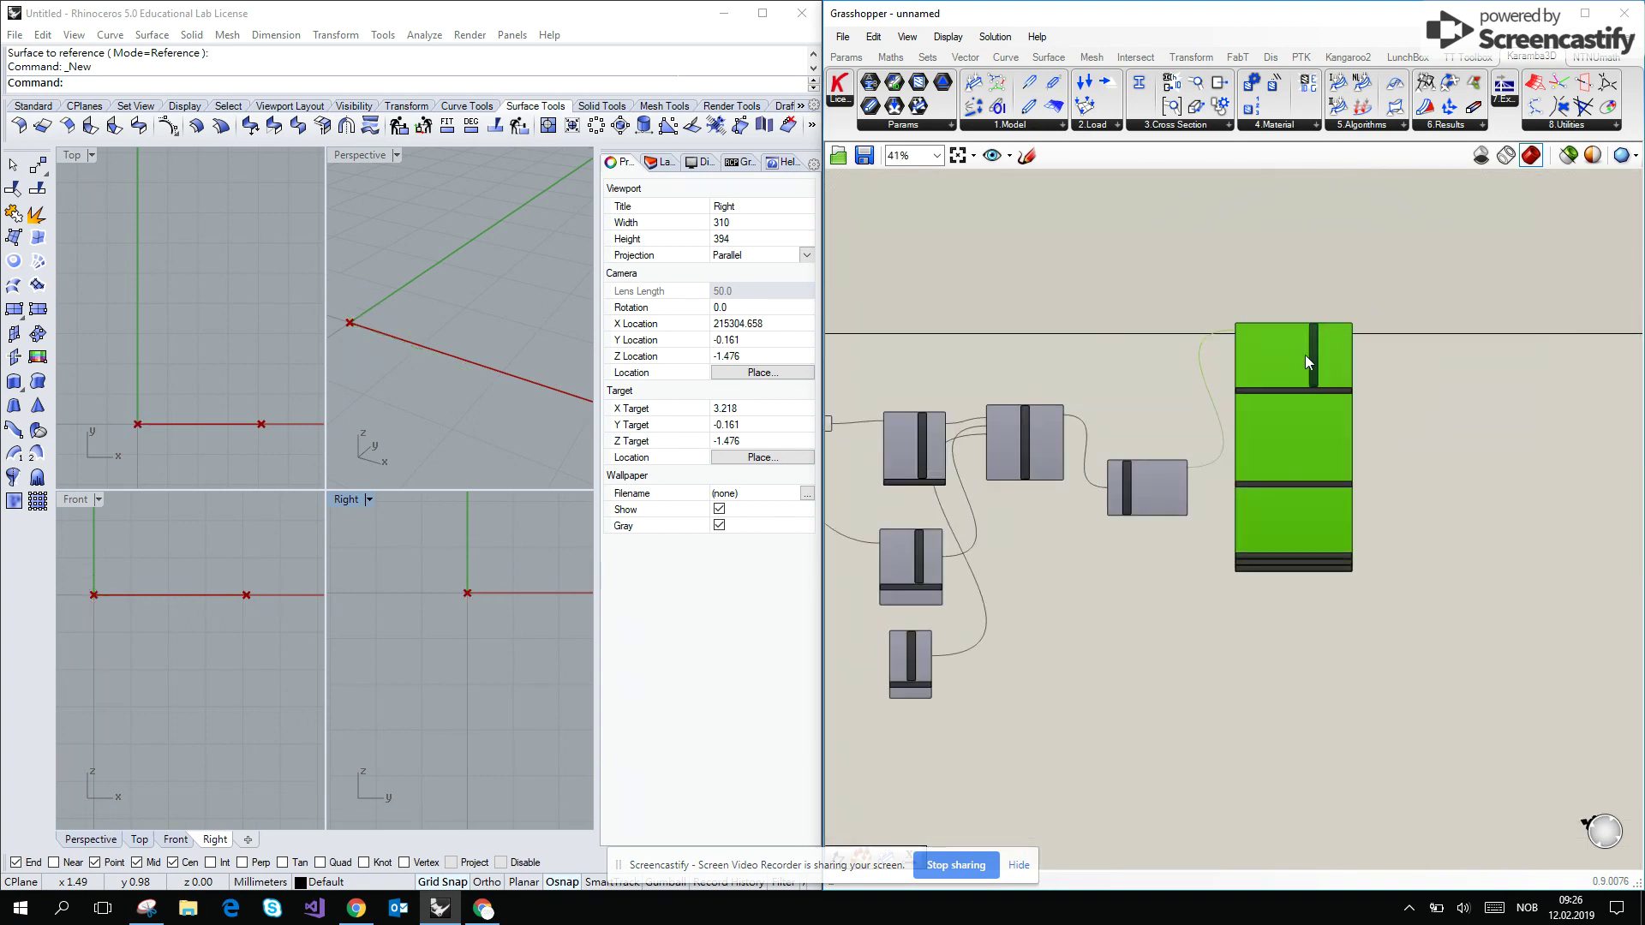
left_click_drag(1324, 362, 1373, 294)
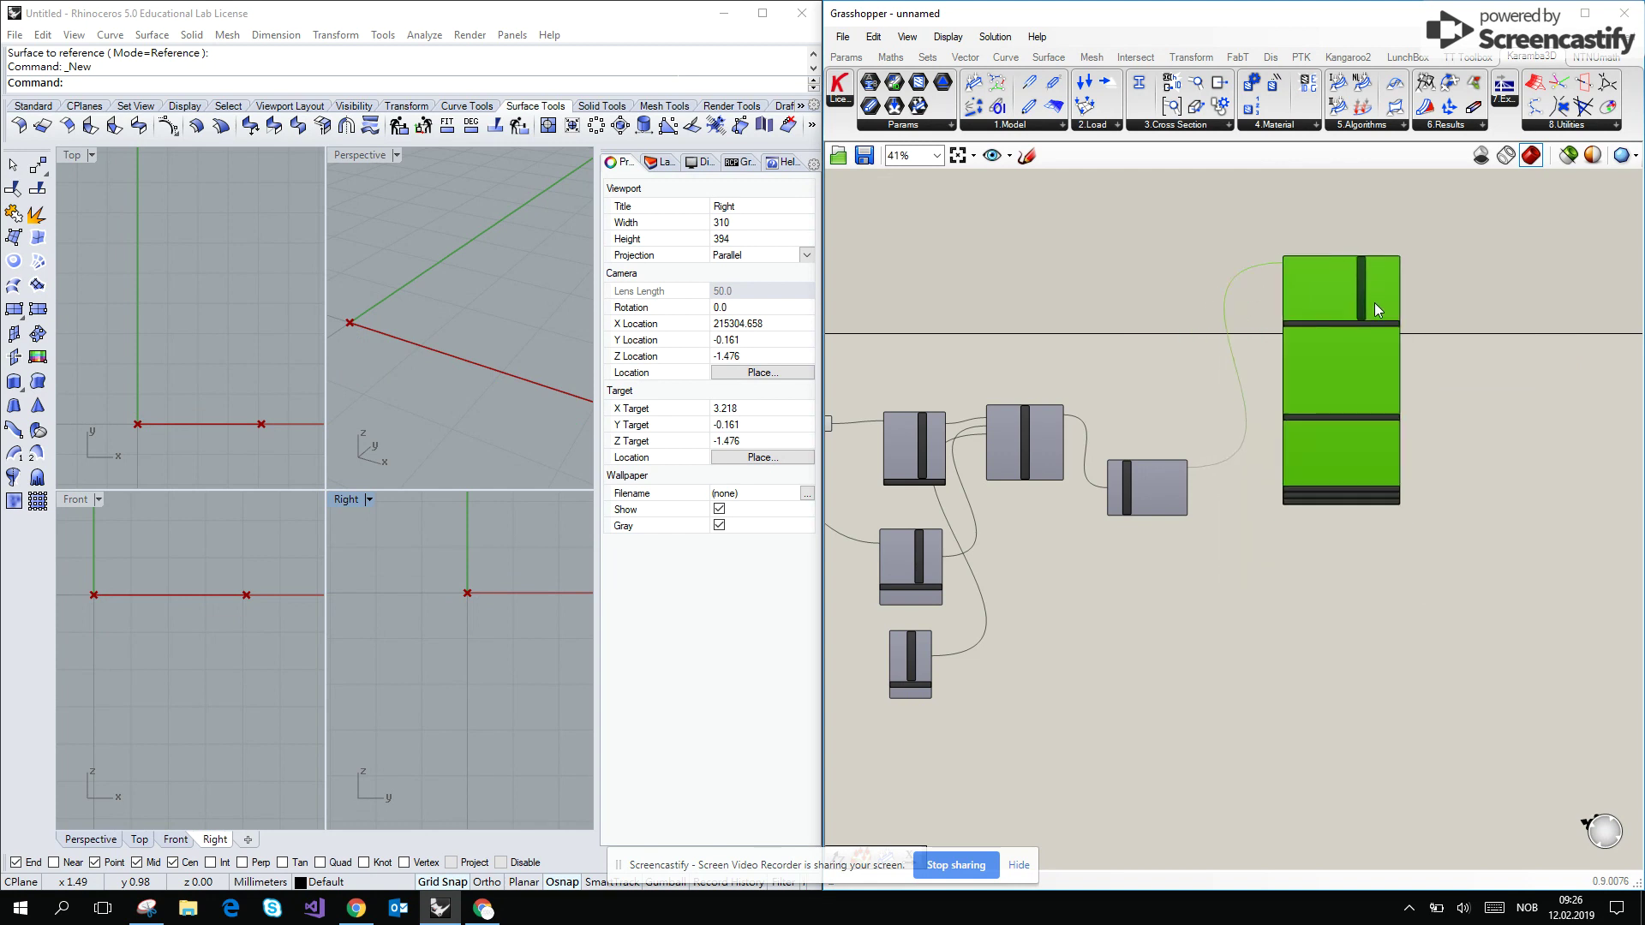
scroll(1375, 300, "up", 4)
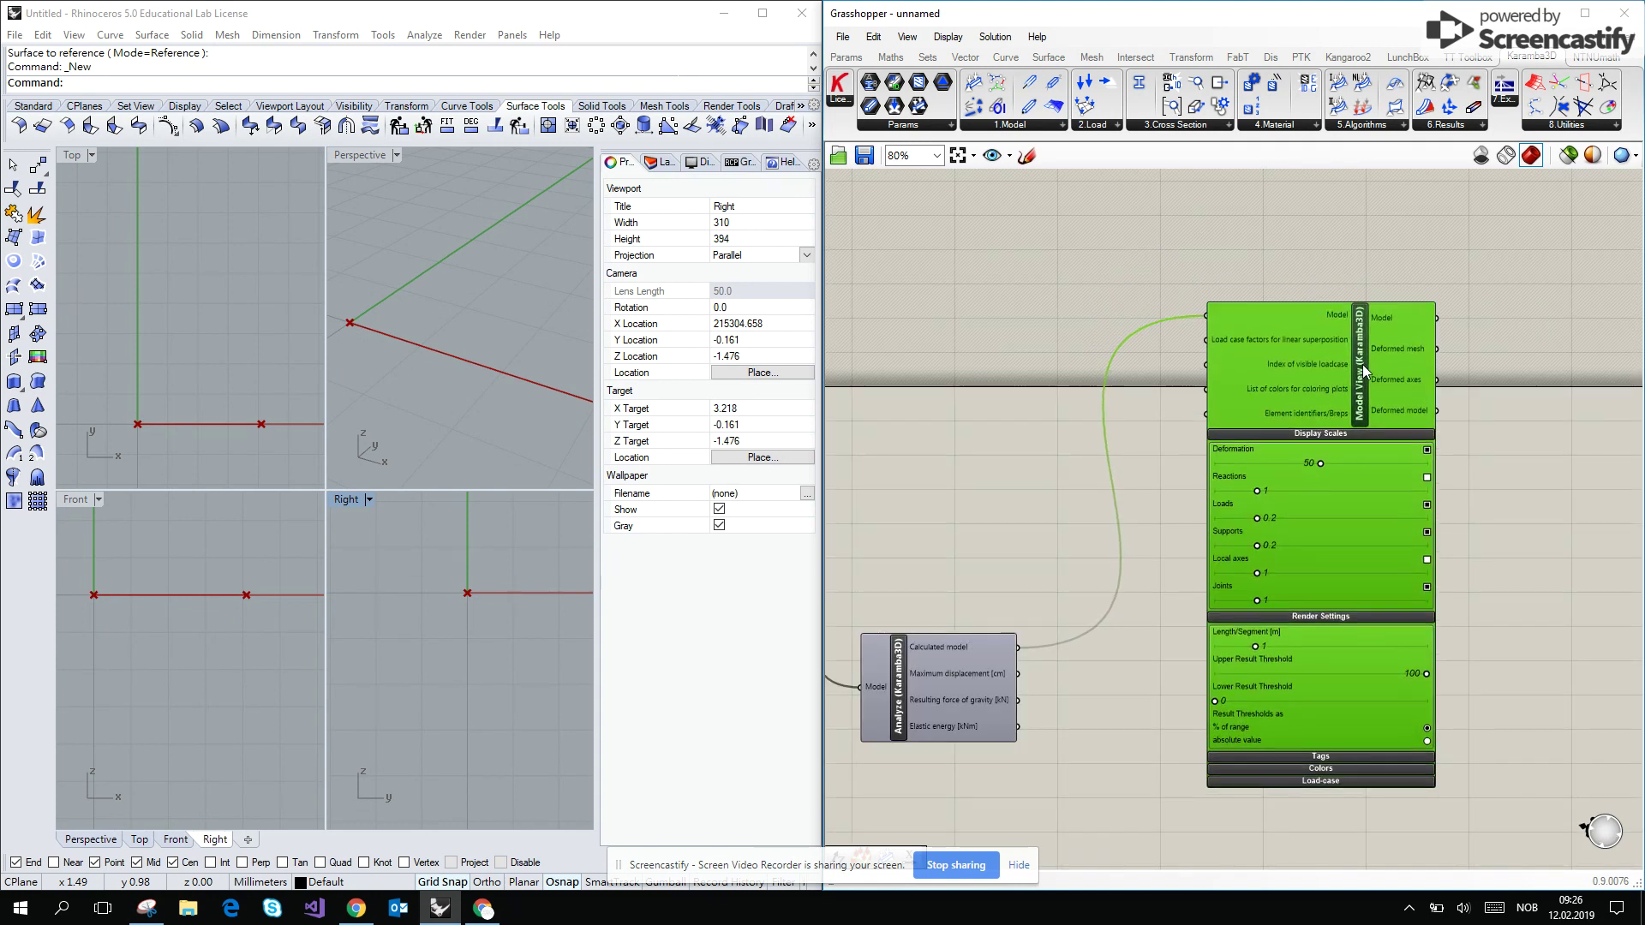
left_click_drag(1362, 364, 1362, 352)
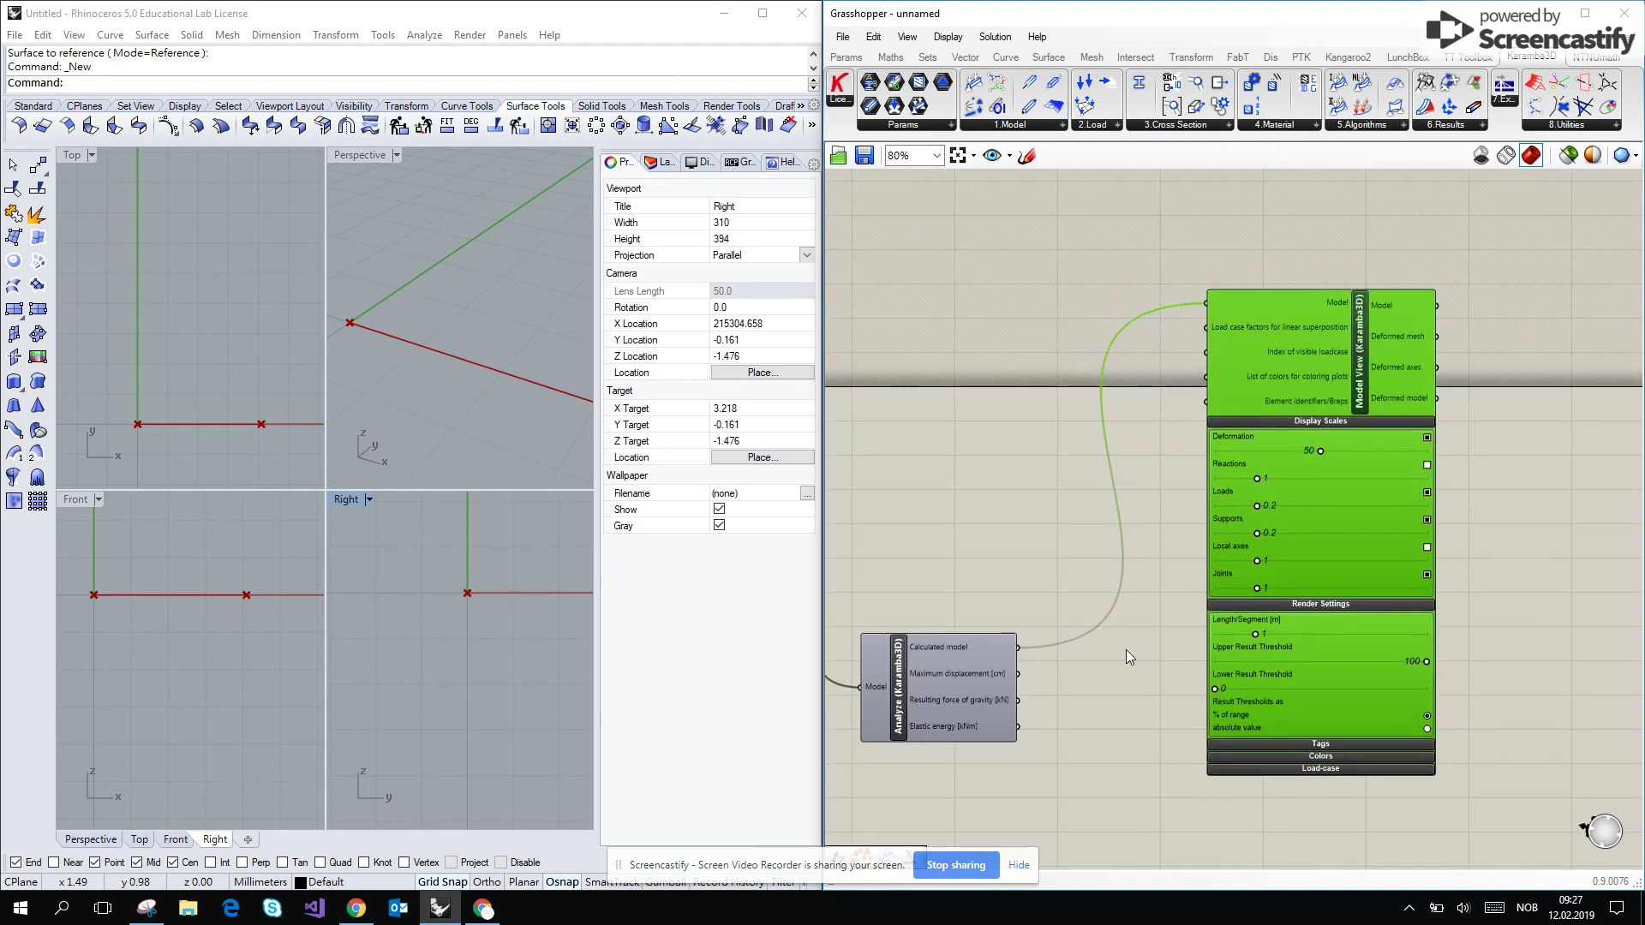
Turn Model View's preview back on, nudge it up-right, and pan to the beam components
middle_click(1362, 319)
left_click(1397, 286)
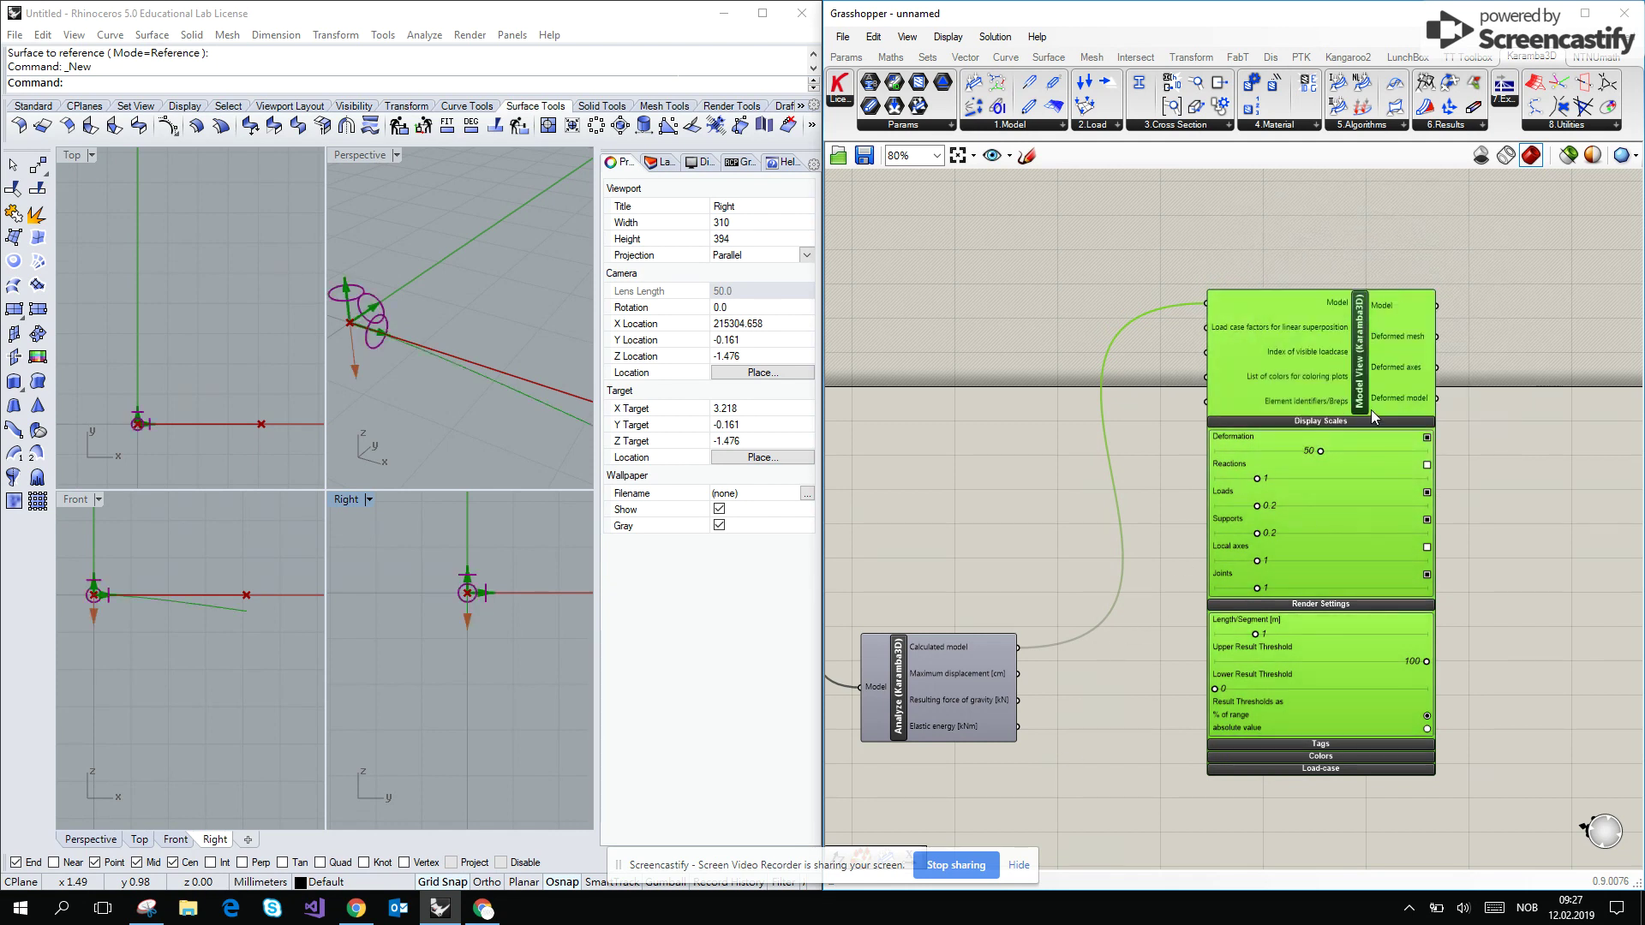
key("Up")
key("Up")
key("Right")
key("Right")
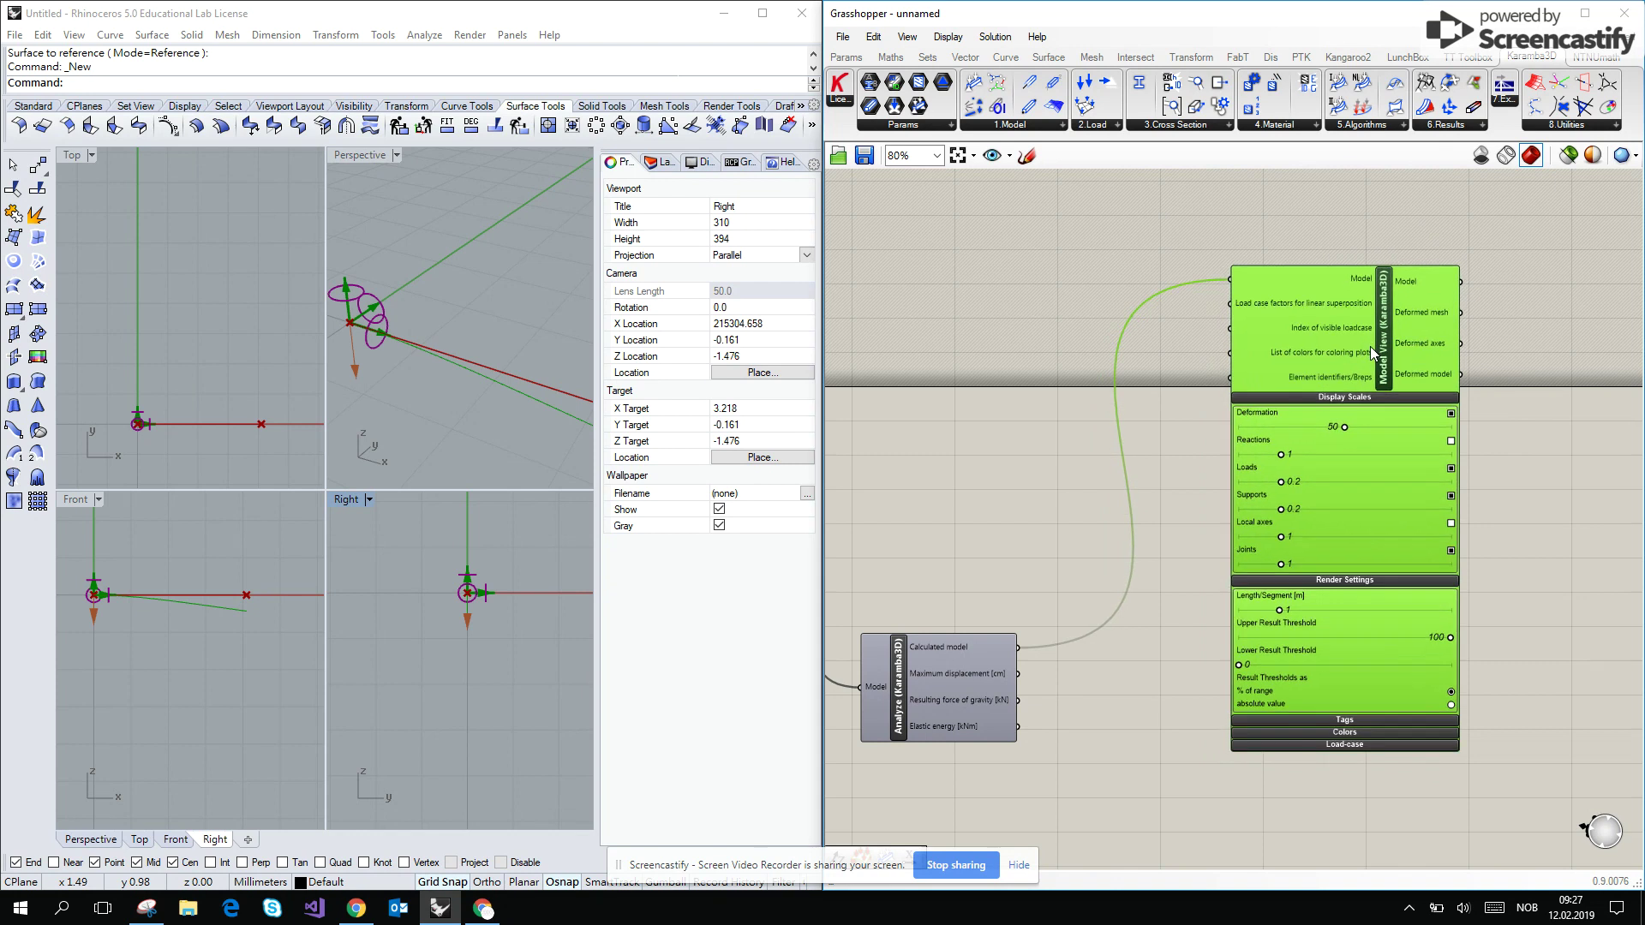
right_click_drag(1092, 542, 1178, 418)
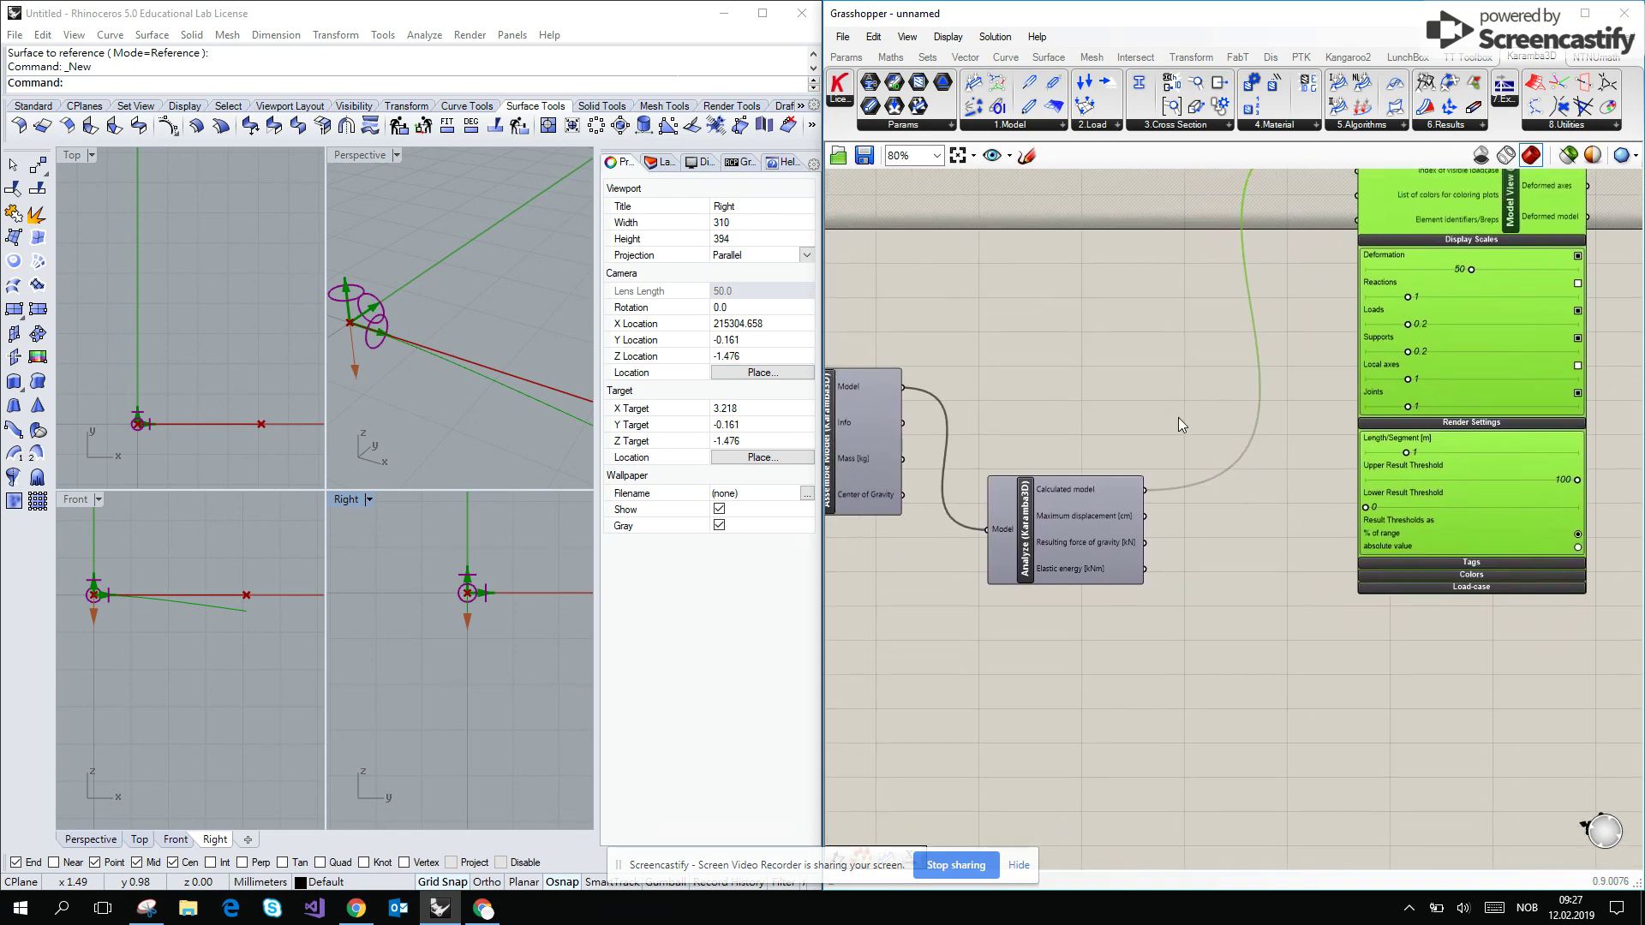
right_click_drag(1047, 392, 1501, 258)
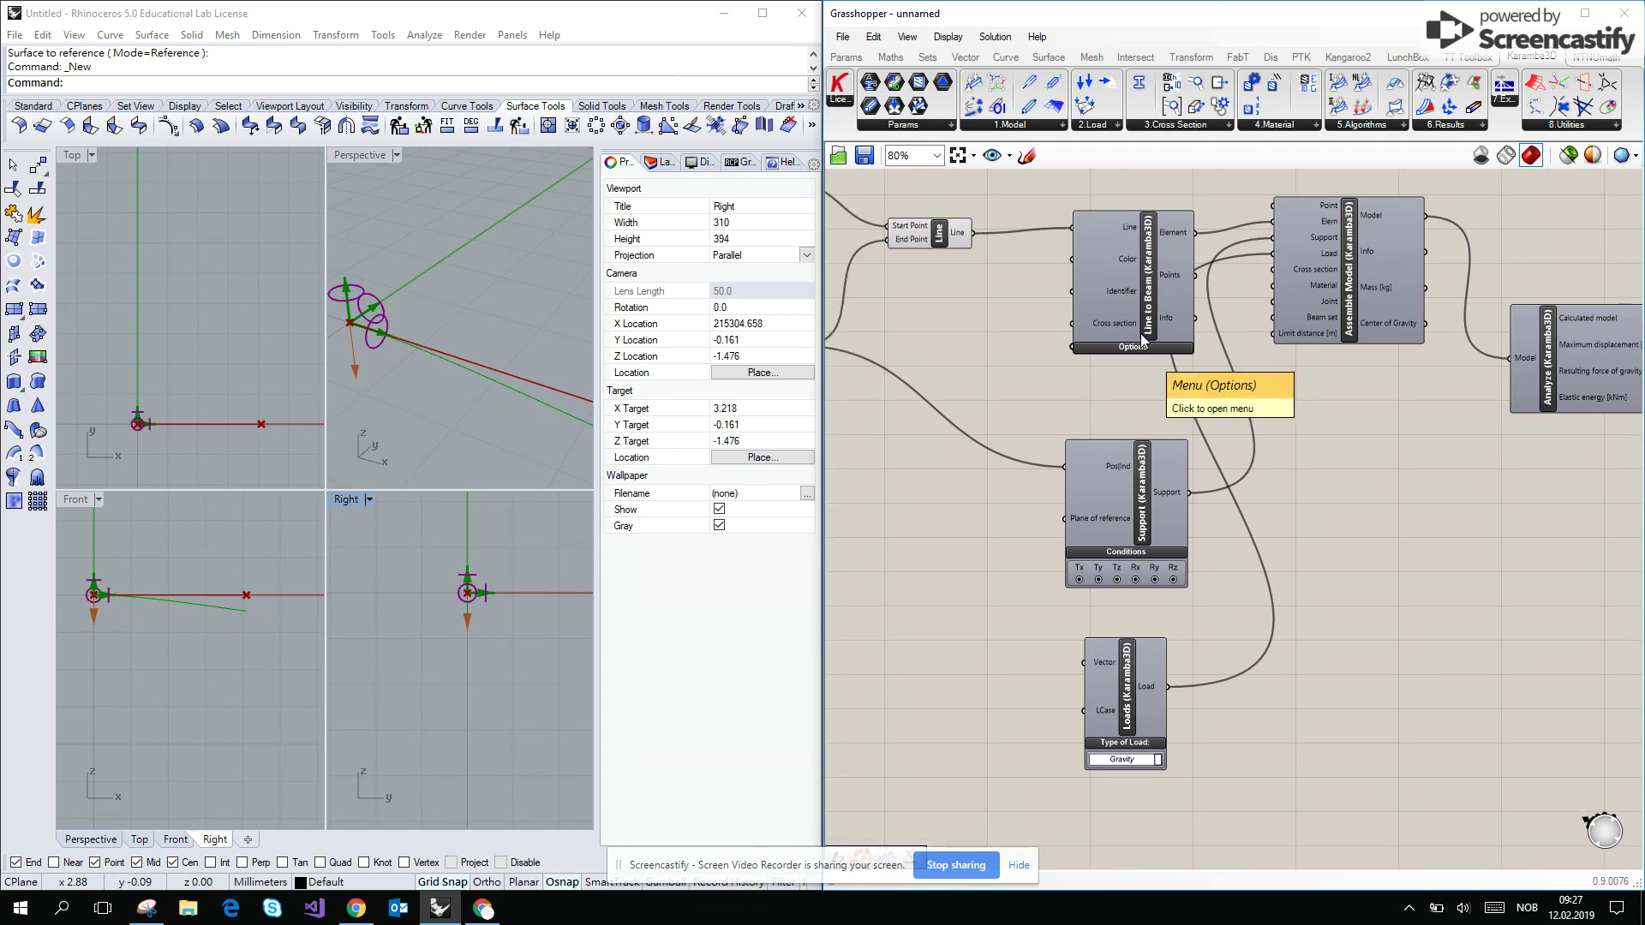
Shift Line to Beam slightly left and up to align it with the Line component
left_click(1181, 126)
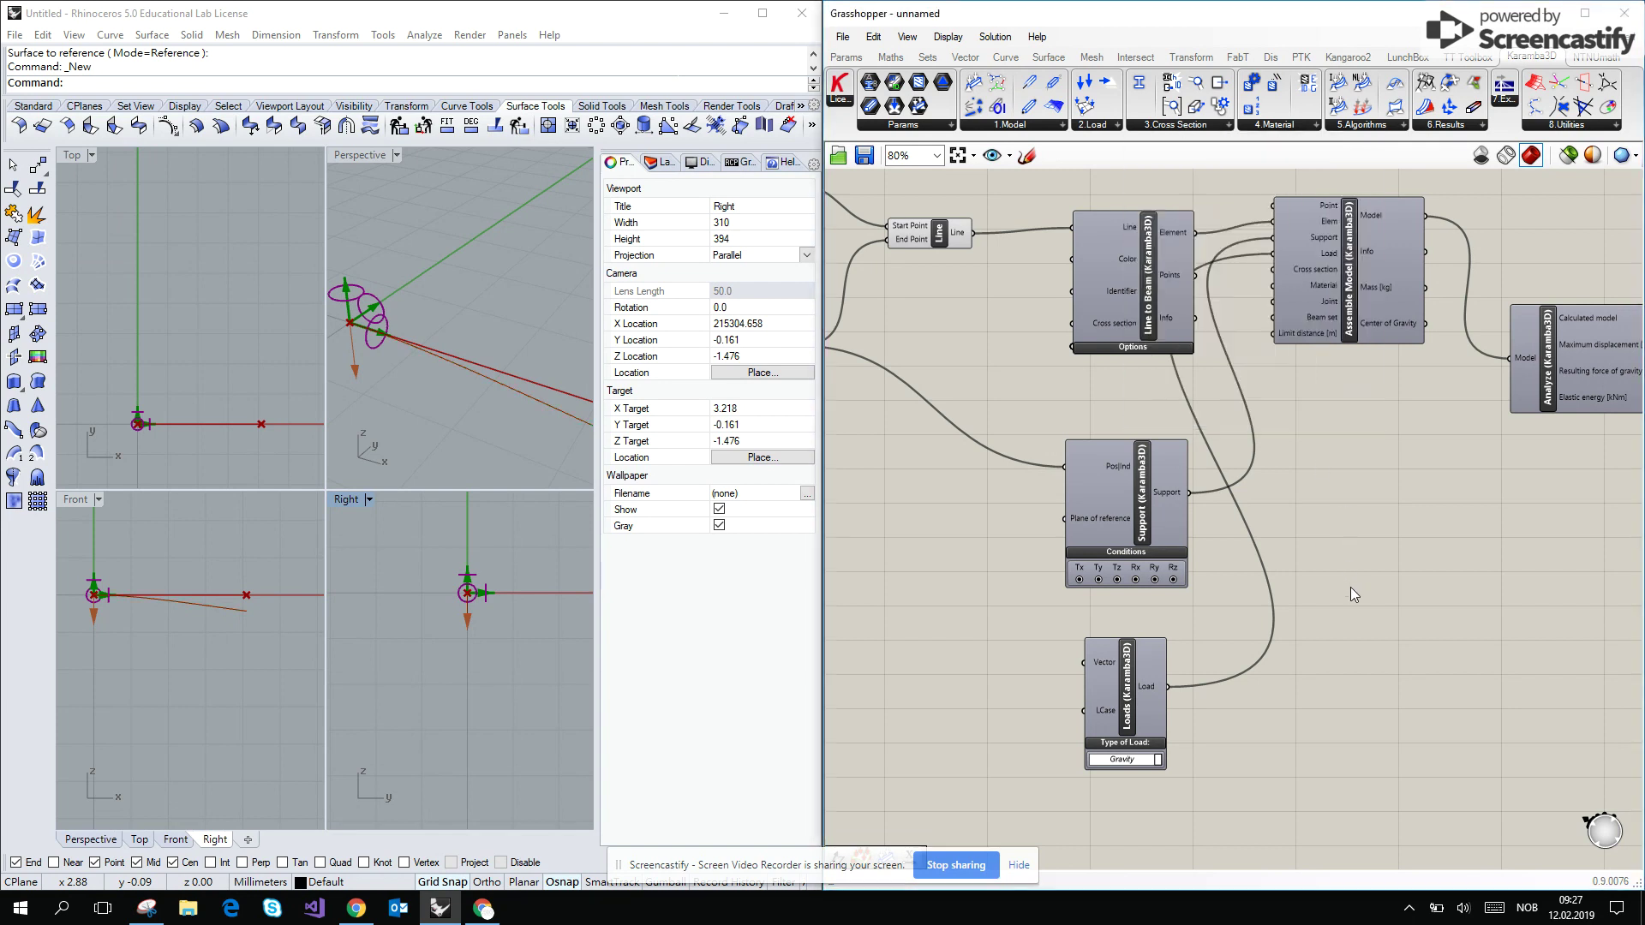
scroll(1121, 248, "up", 3)
scroll(1300, 281, "up", 1)
right_click_drag(1300, 281, 1198, 401)
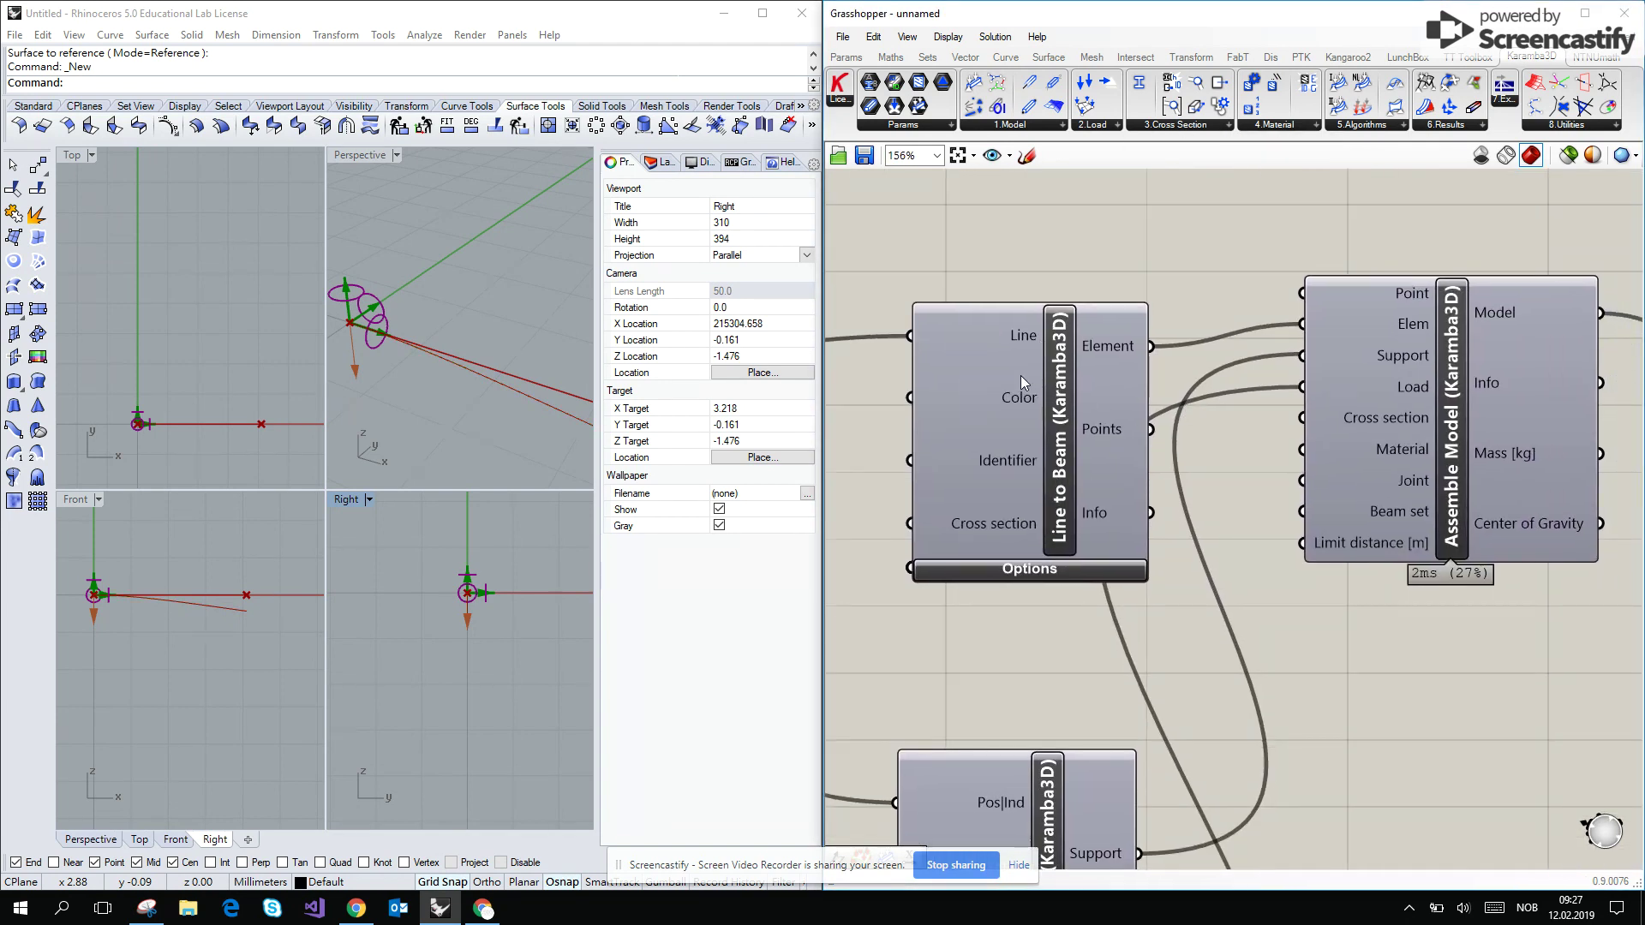
mouse_move(1123, 463)
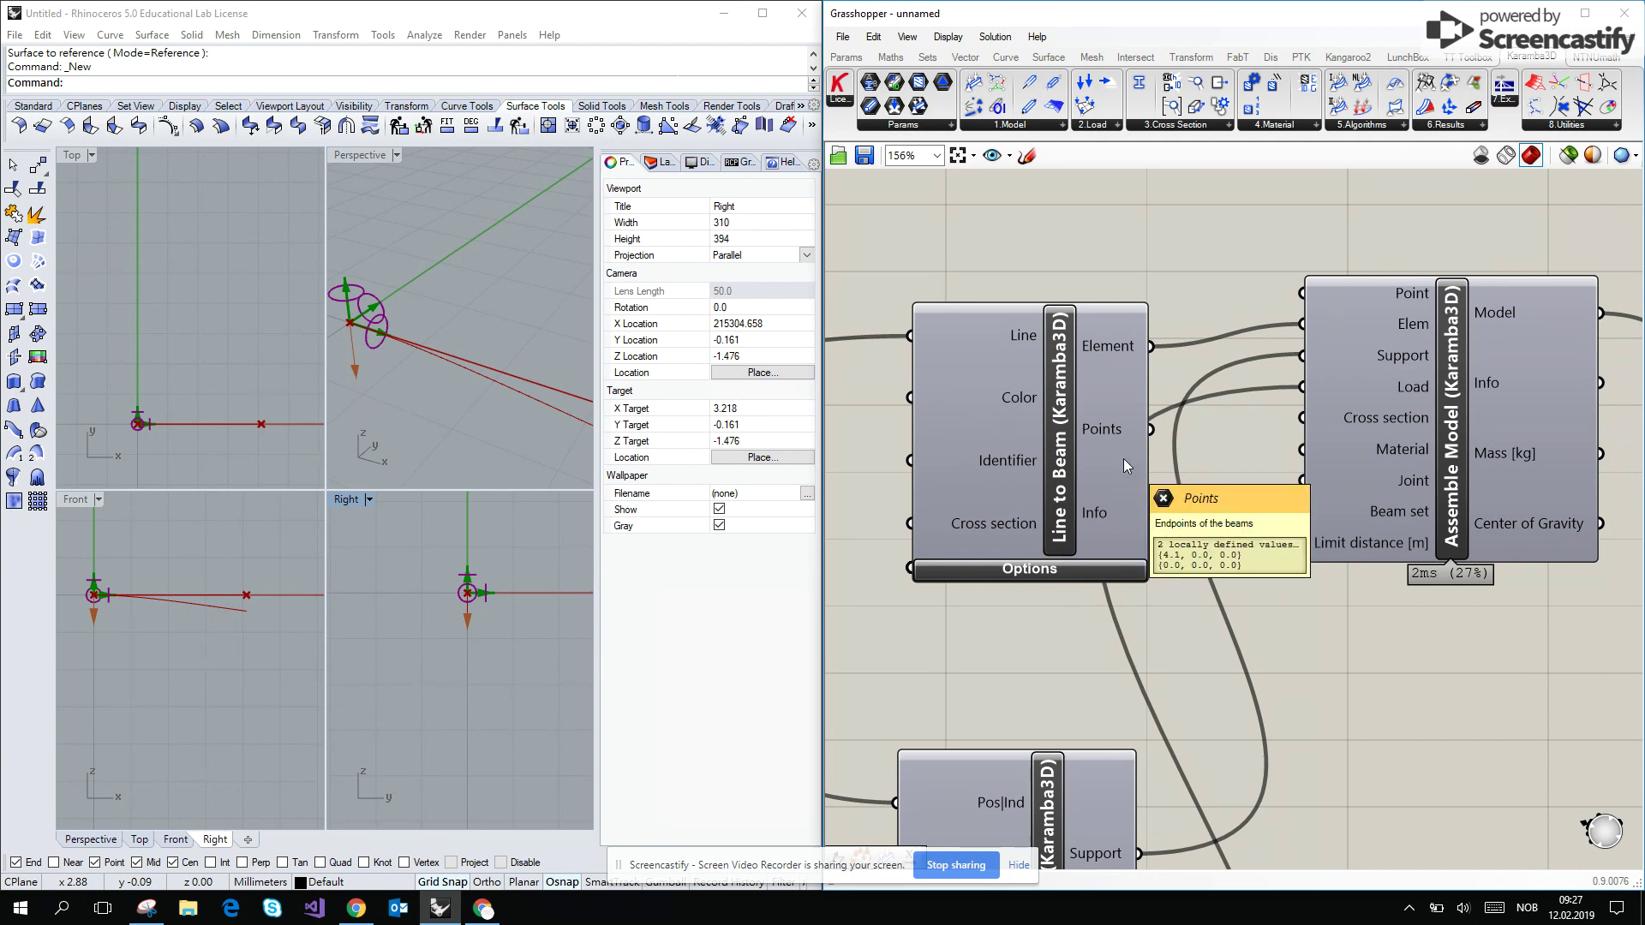
left_click_drag(1108, 470, 1023, 500)
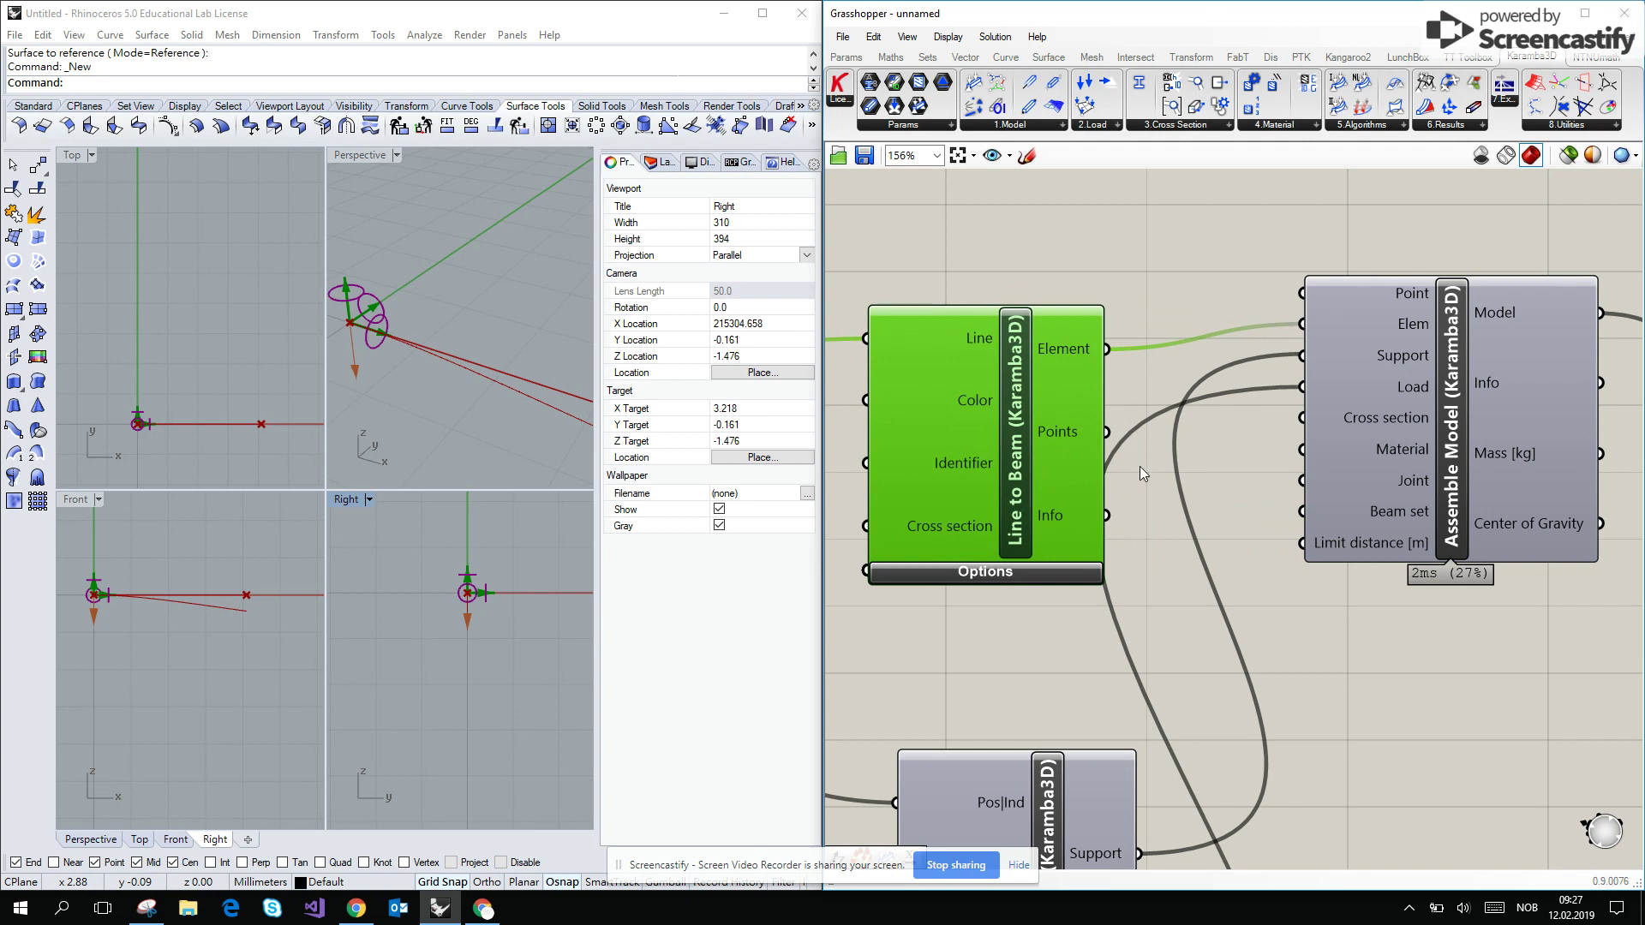
right_click_drag(1139, 466, 1227, 412)
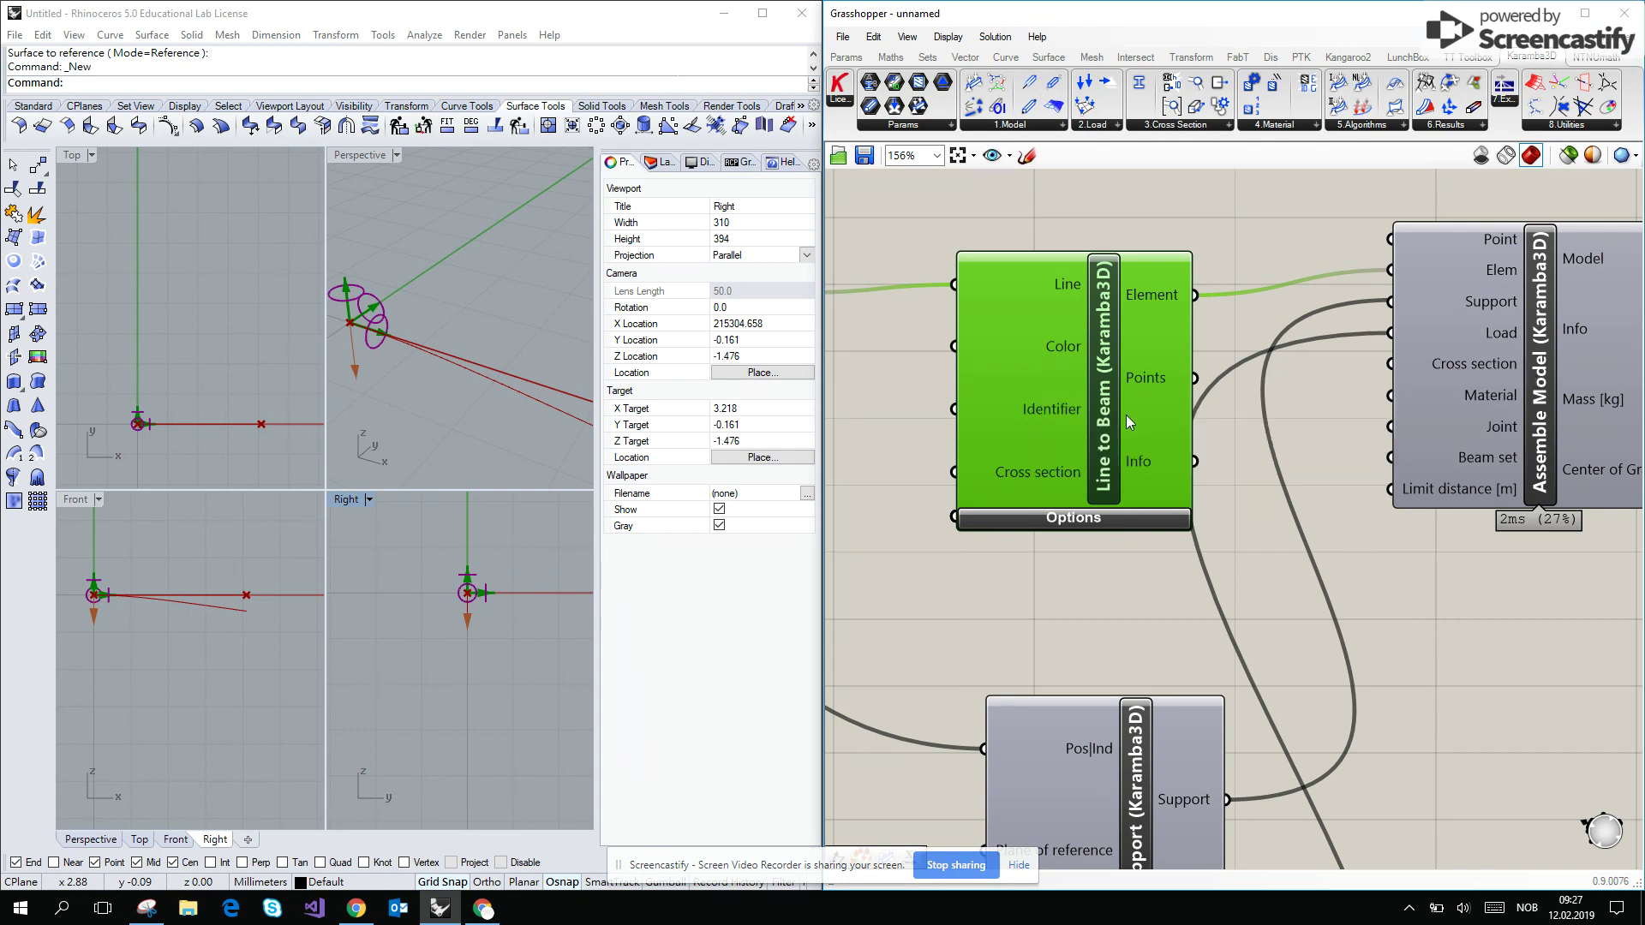
left_click_drag(1114, 421, 1126, 388)
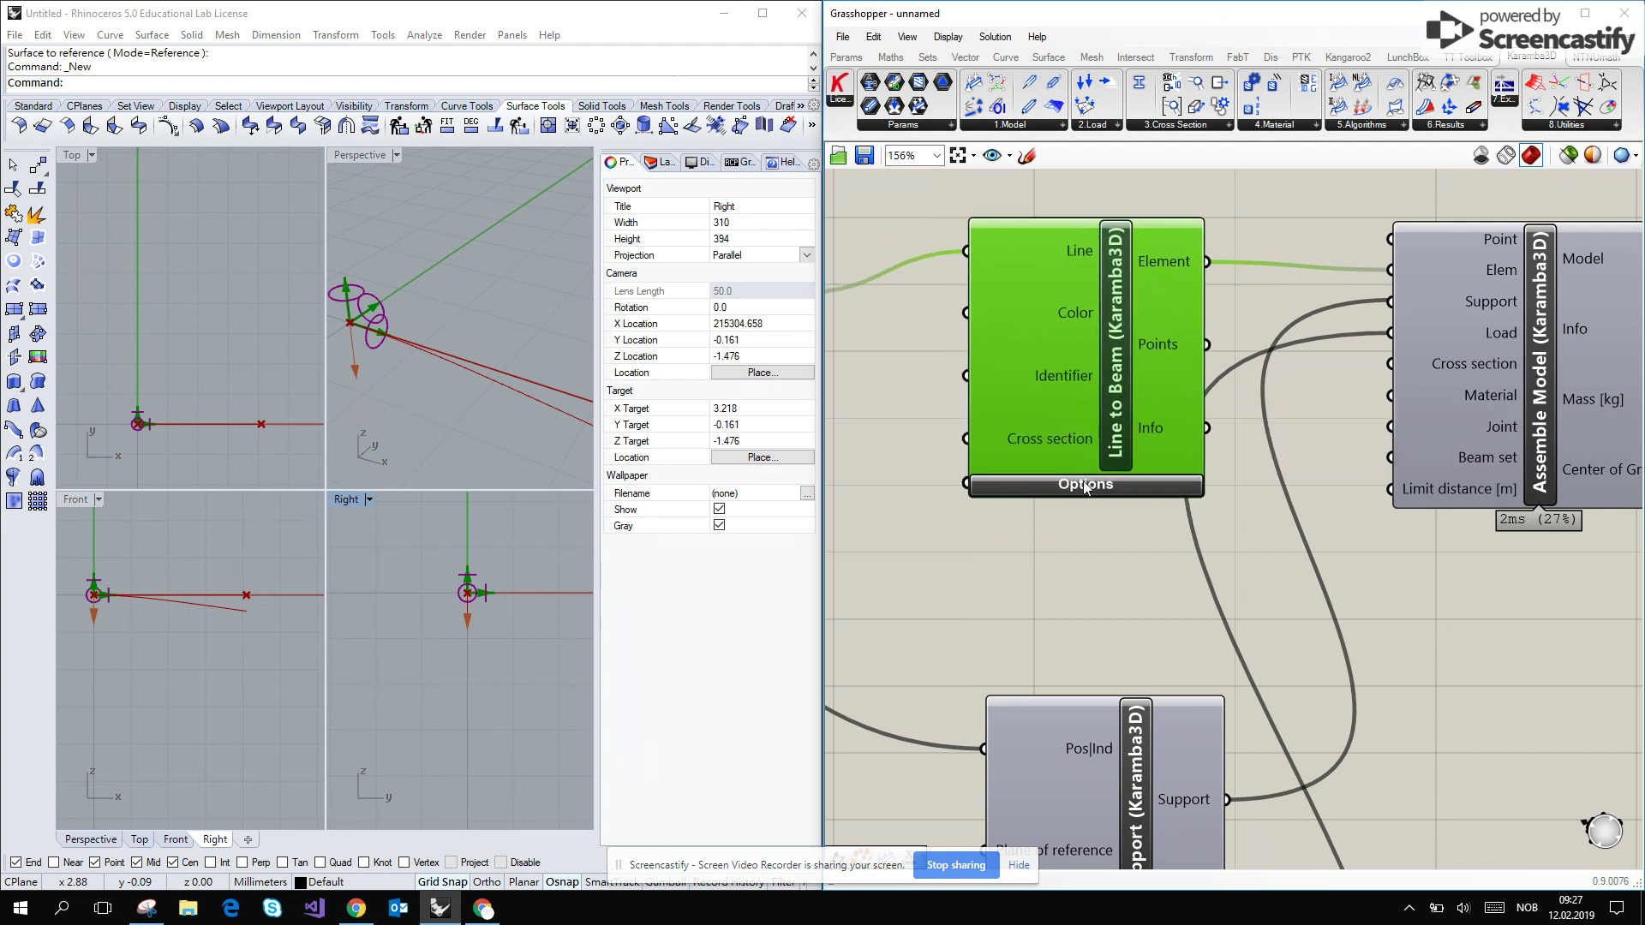
right_click_drag(1037, 432, 1252, 440)
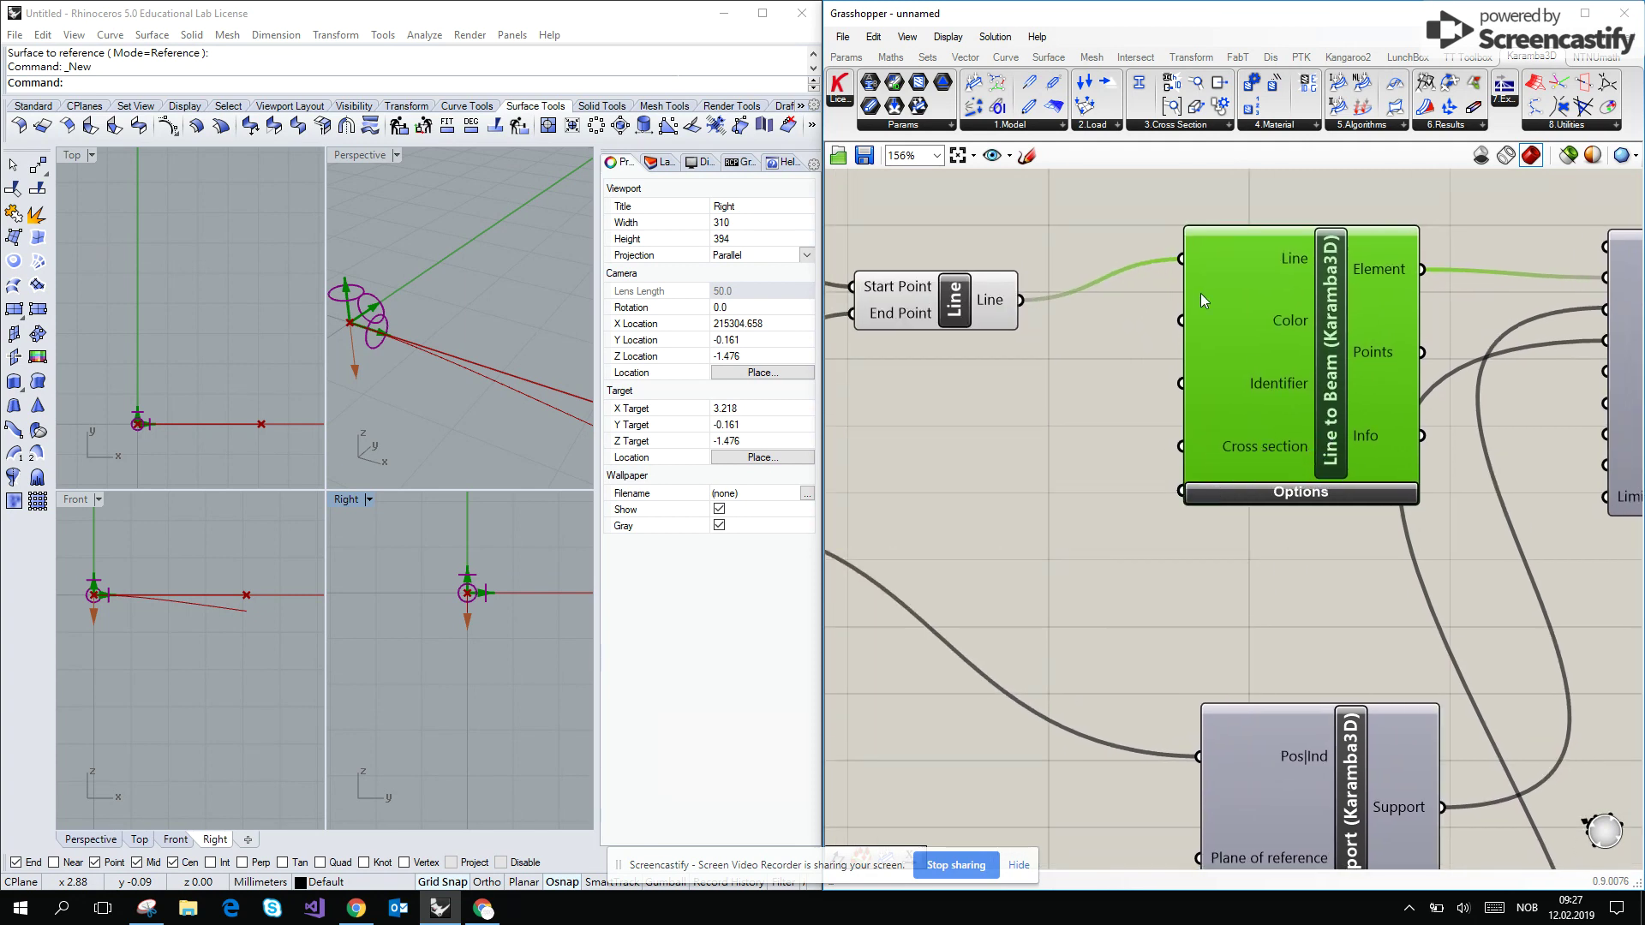
scroll(1139, 401, "down", 3)
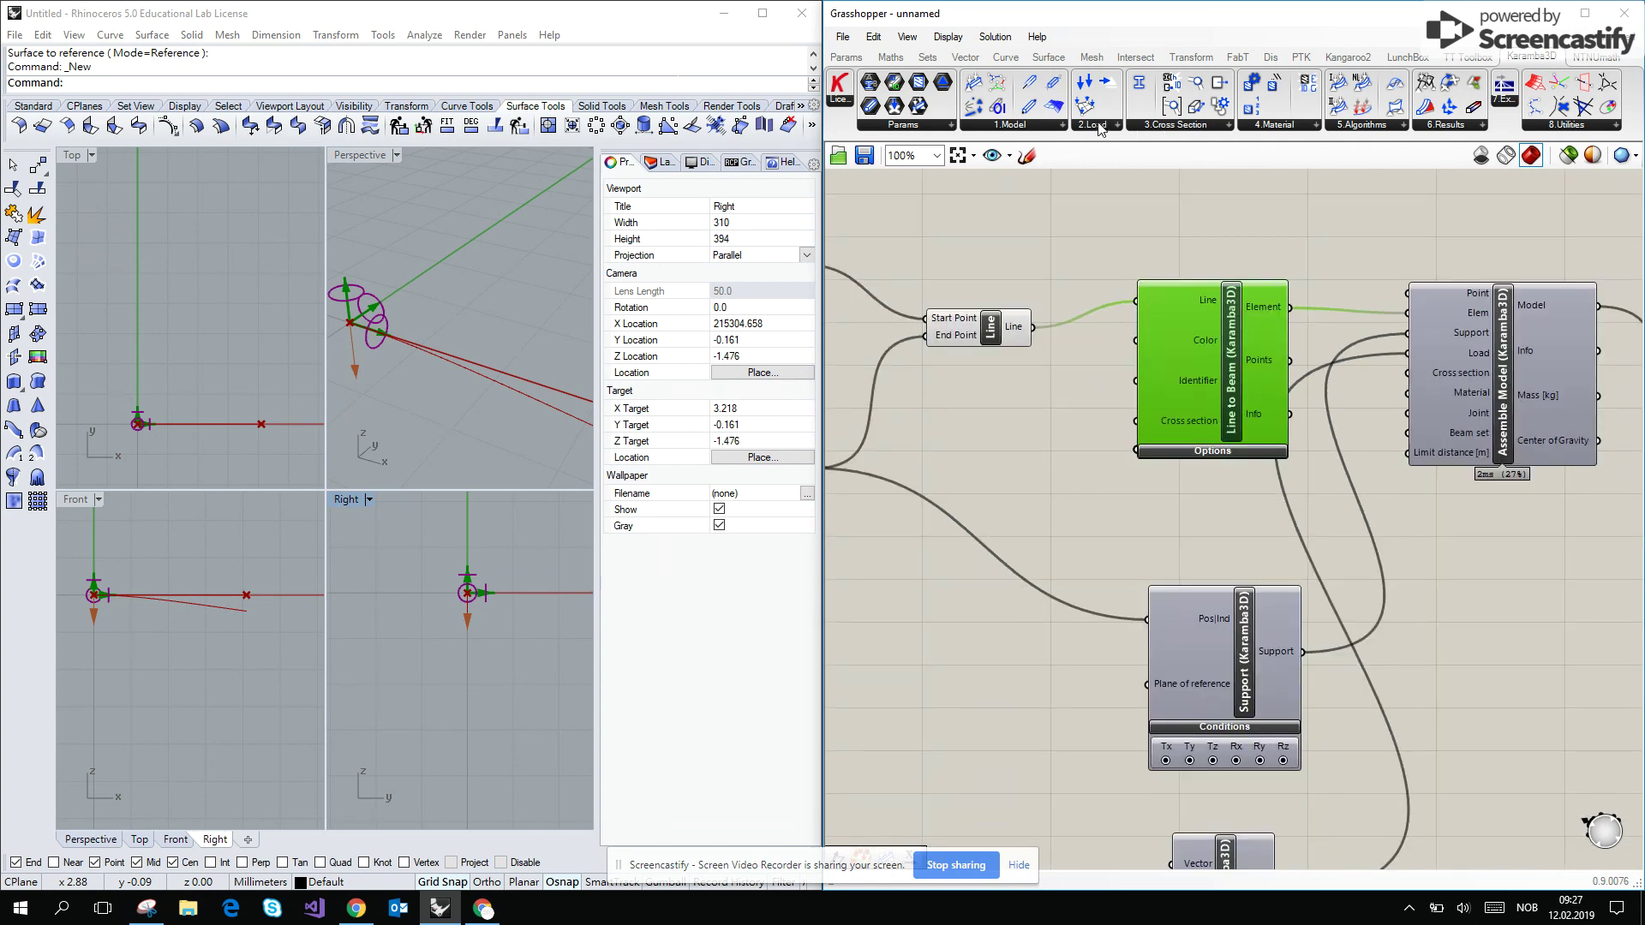
left_click(1183, 125)
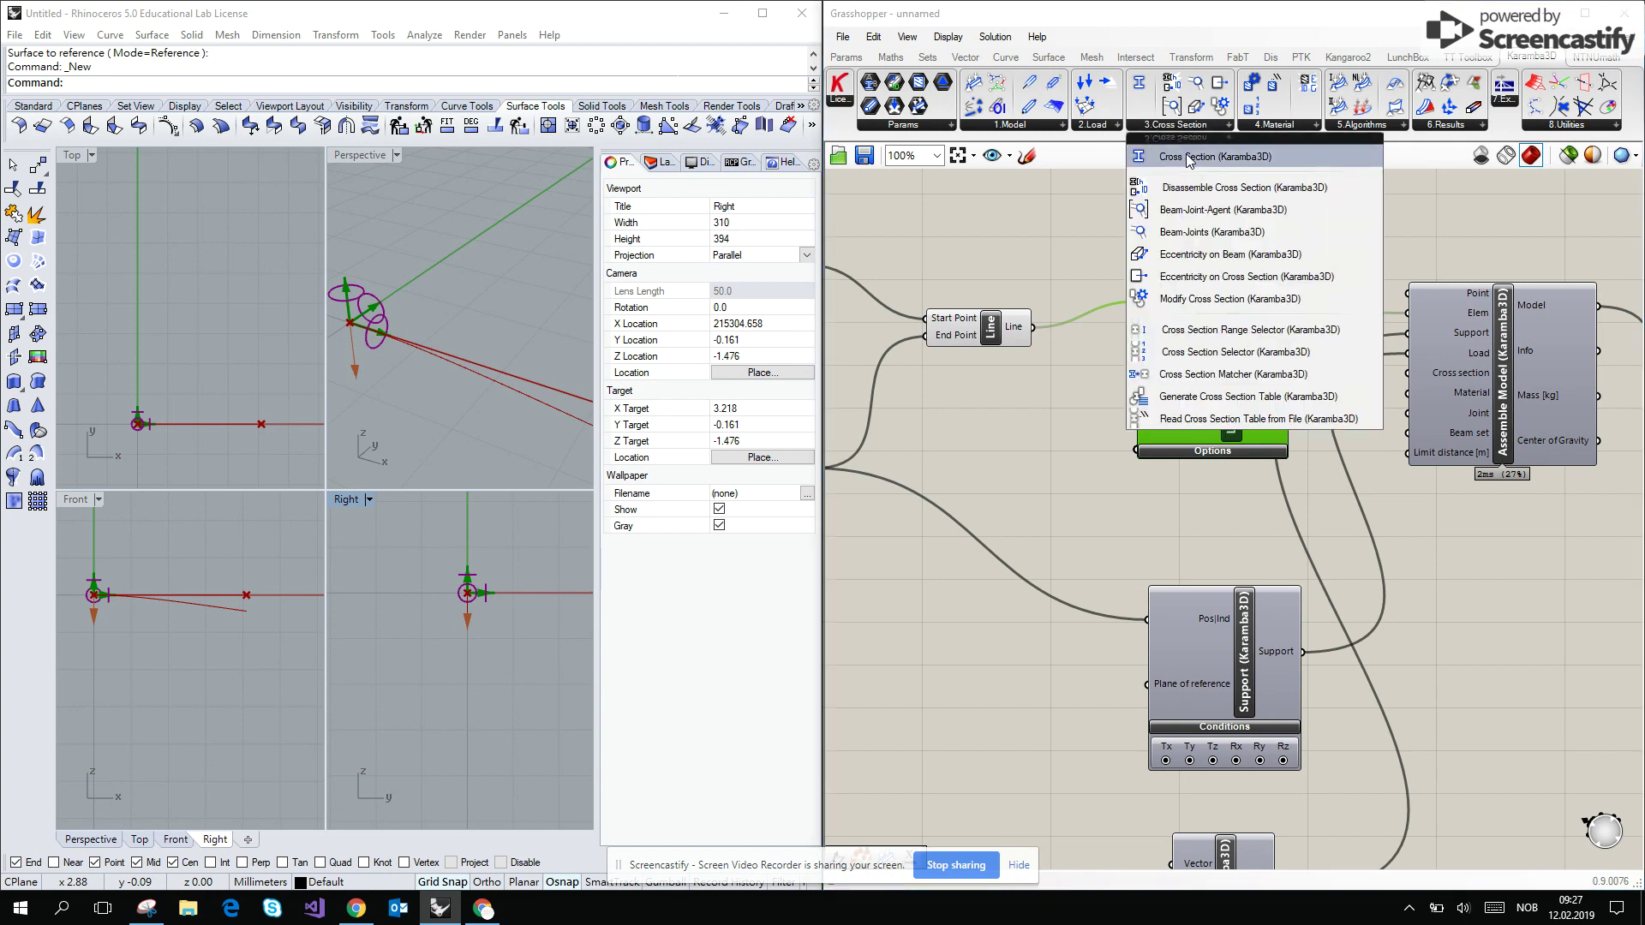
left_click_drag(903, 582, 1136, 421)
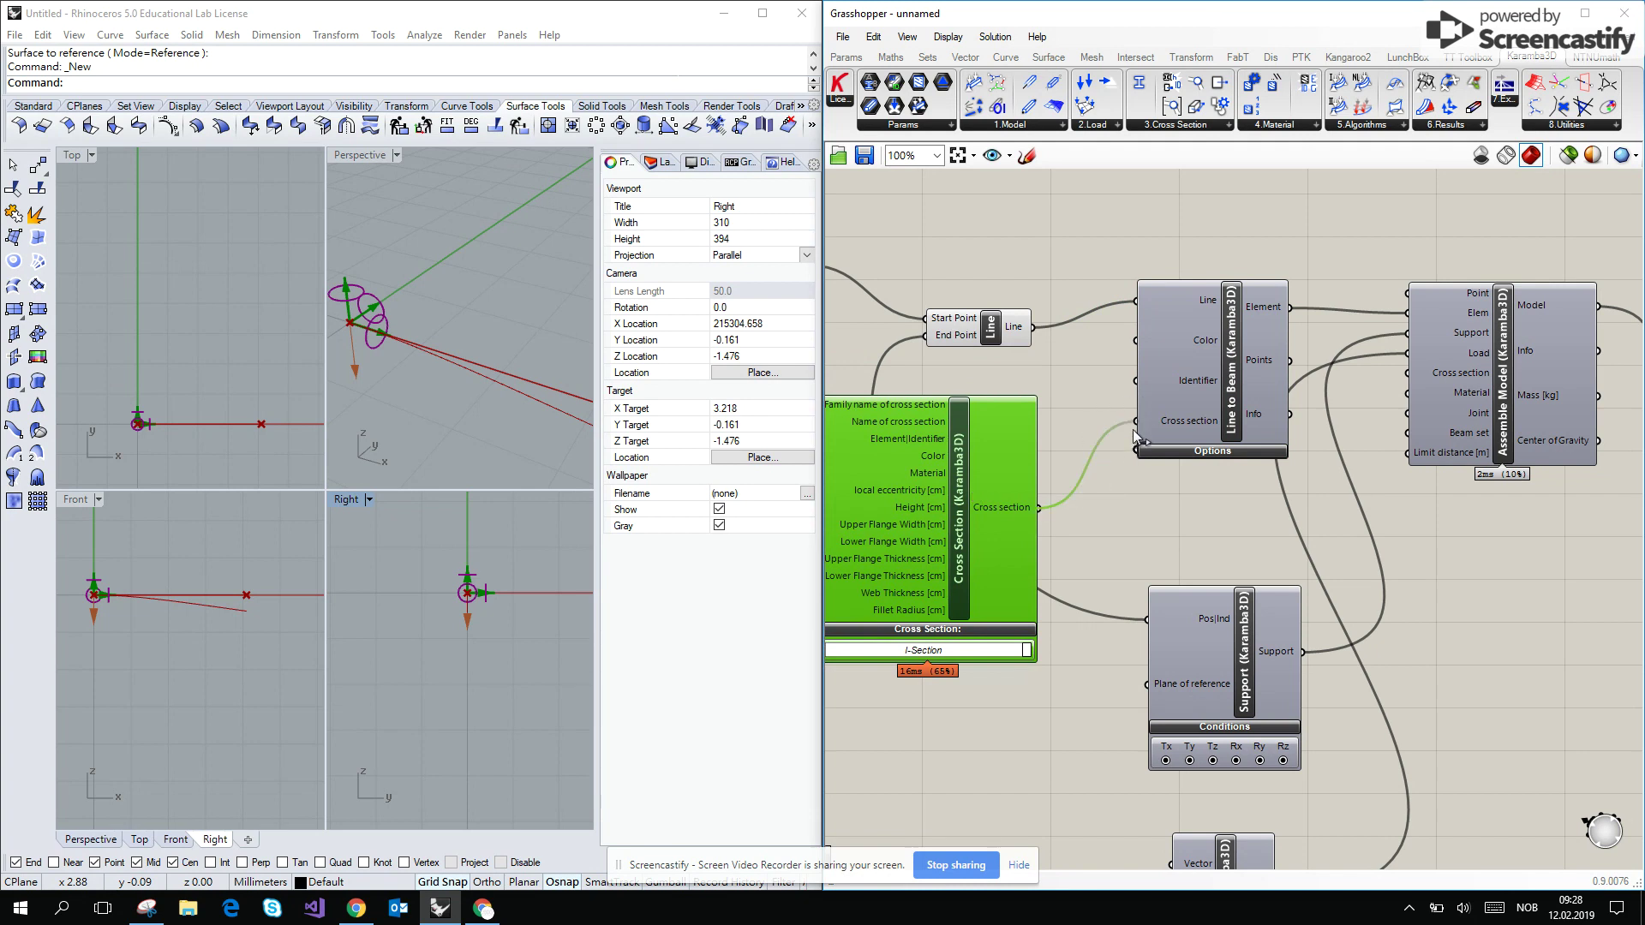
right_click_drag(1177, 510, 1233, 302)
left_click_drag(1234, 302, 1167, 507)
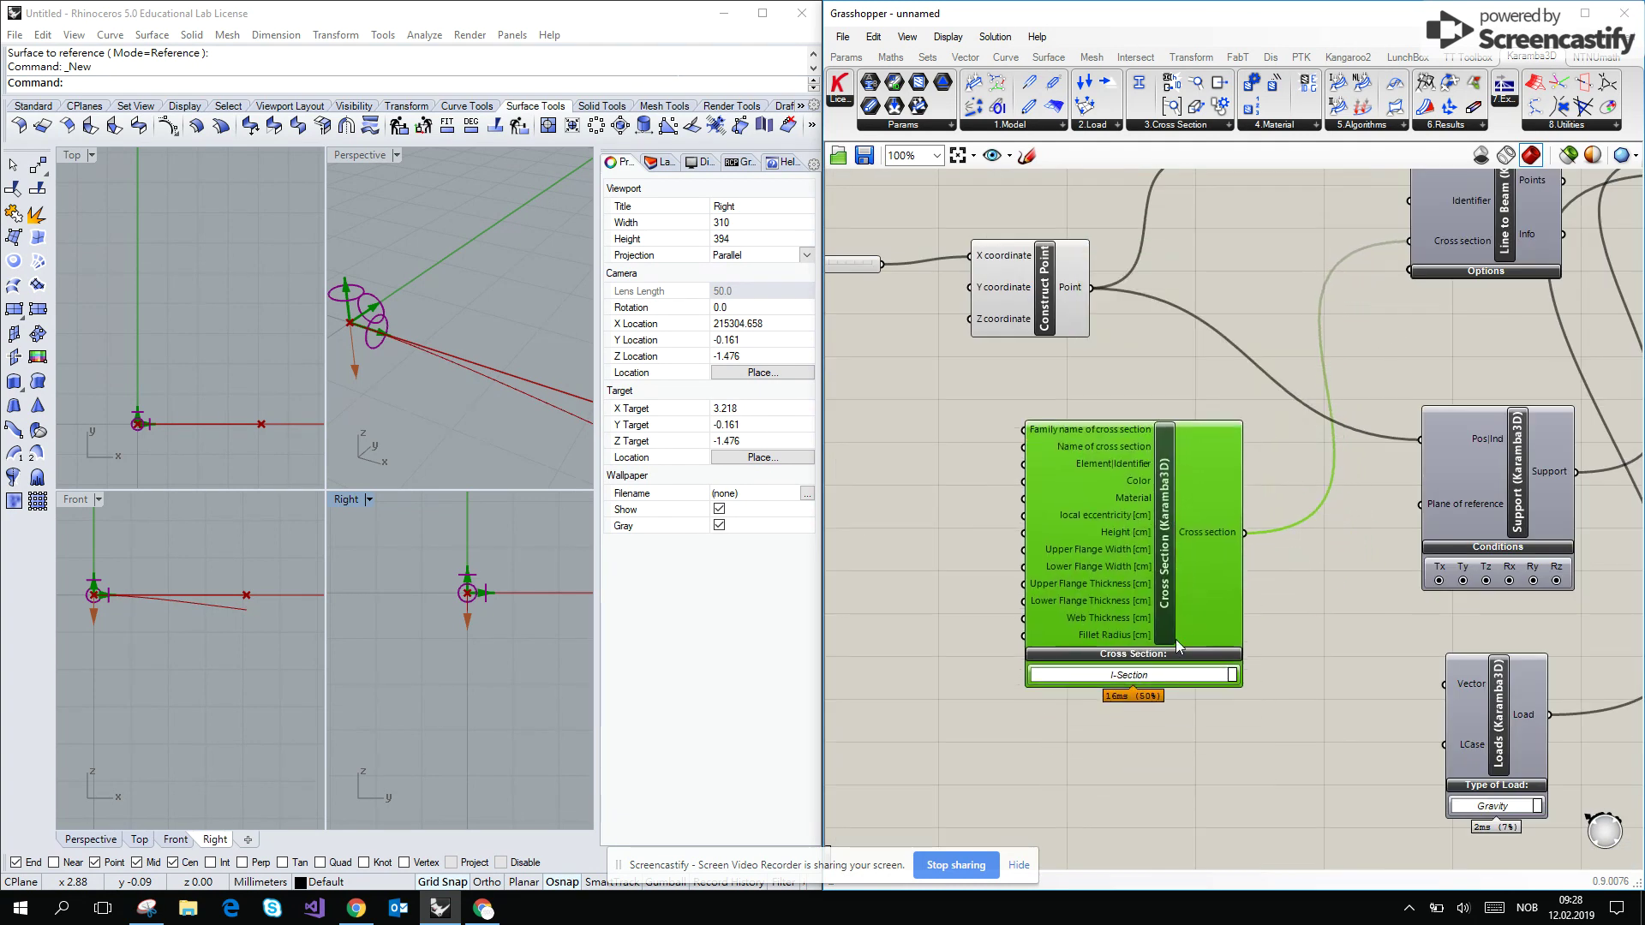
scroll(1163, 677, "up", 1)
left_click(1169, 672)
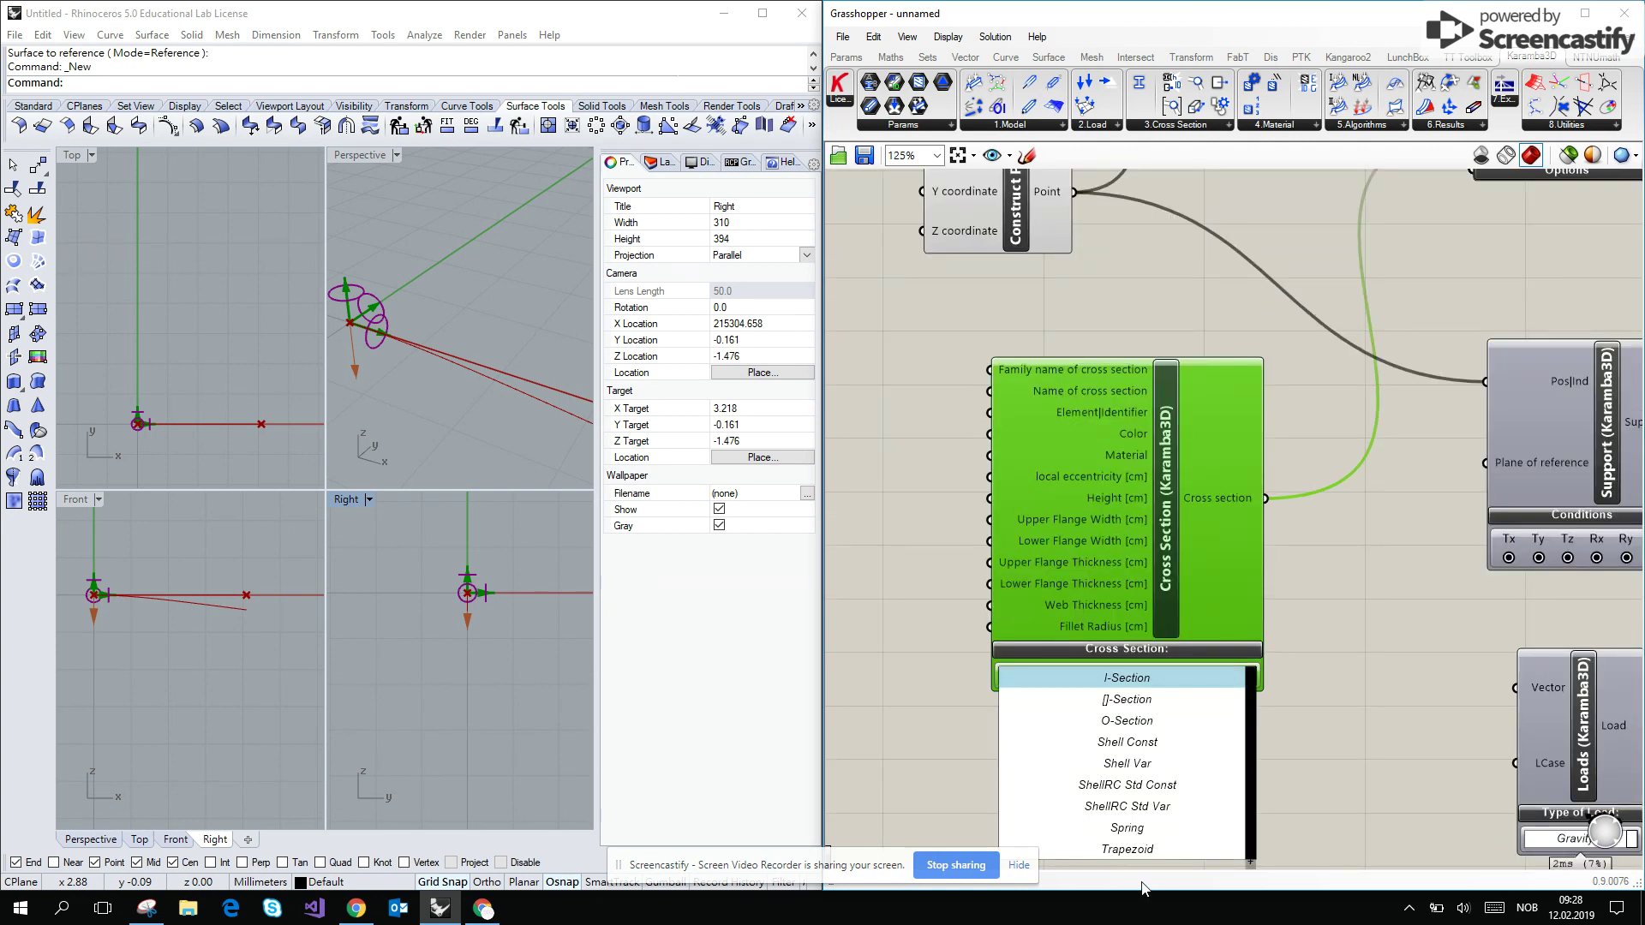
left_click(1144, 853)
right_click_drag(1123, 648, 1077, 514)
mouse_move(1170, 509)
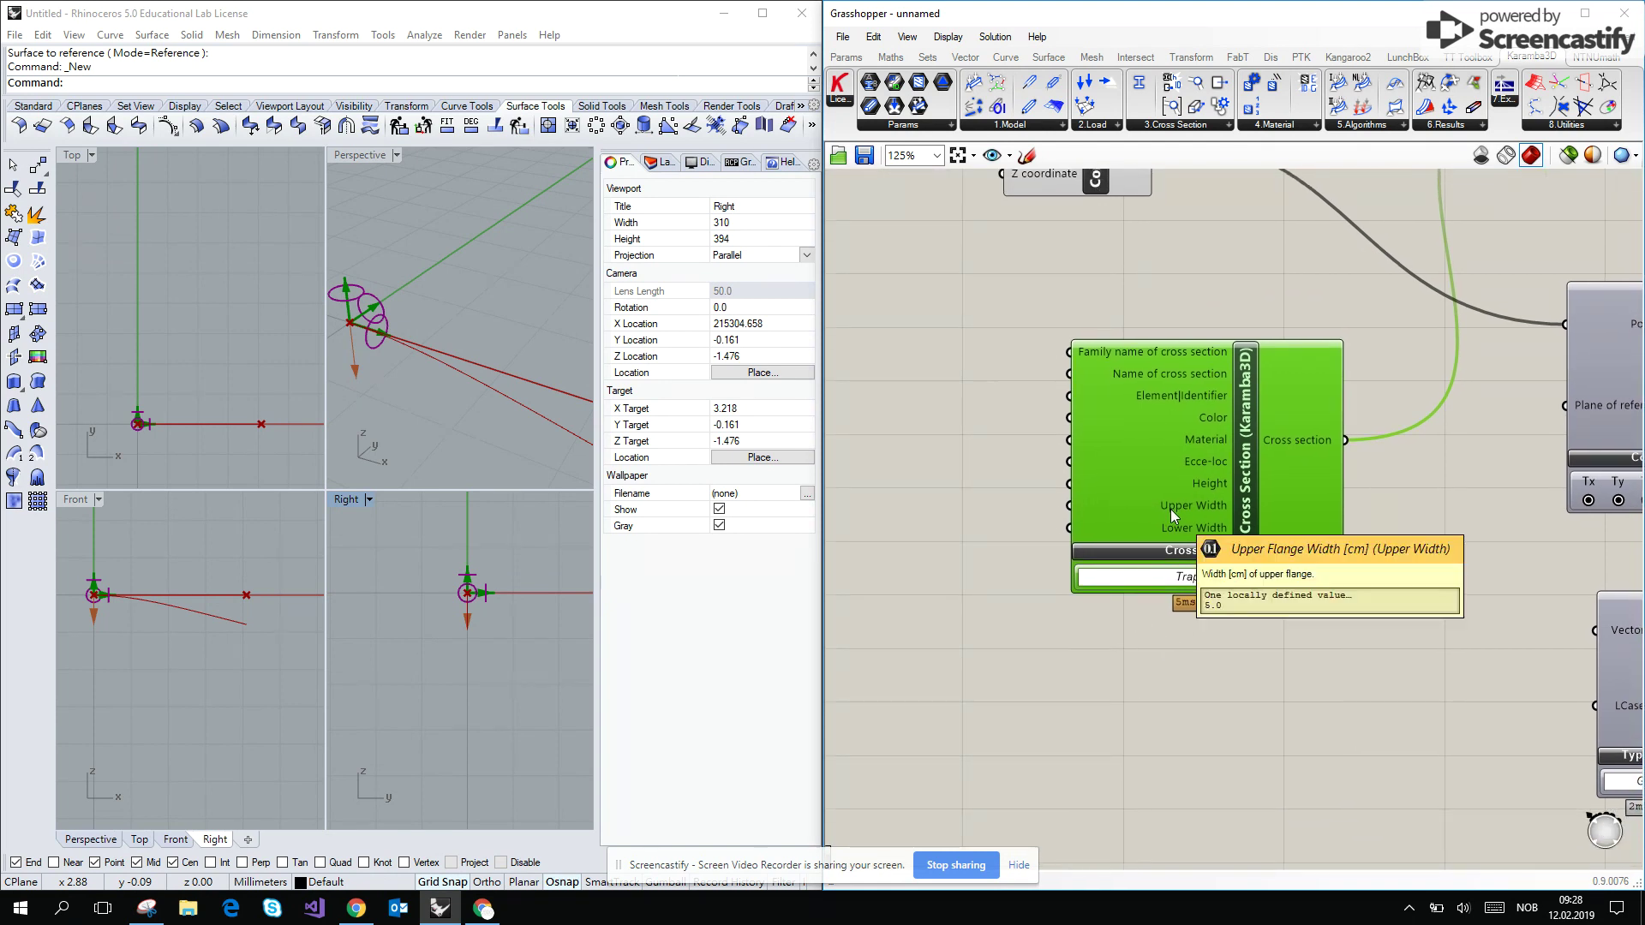
scroll(1170, 509, "up", 3)
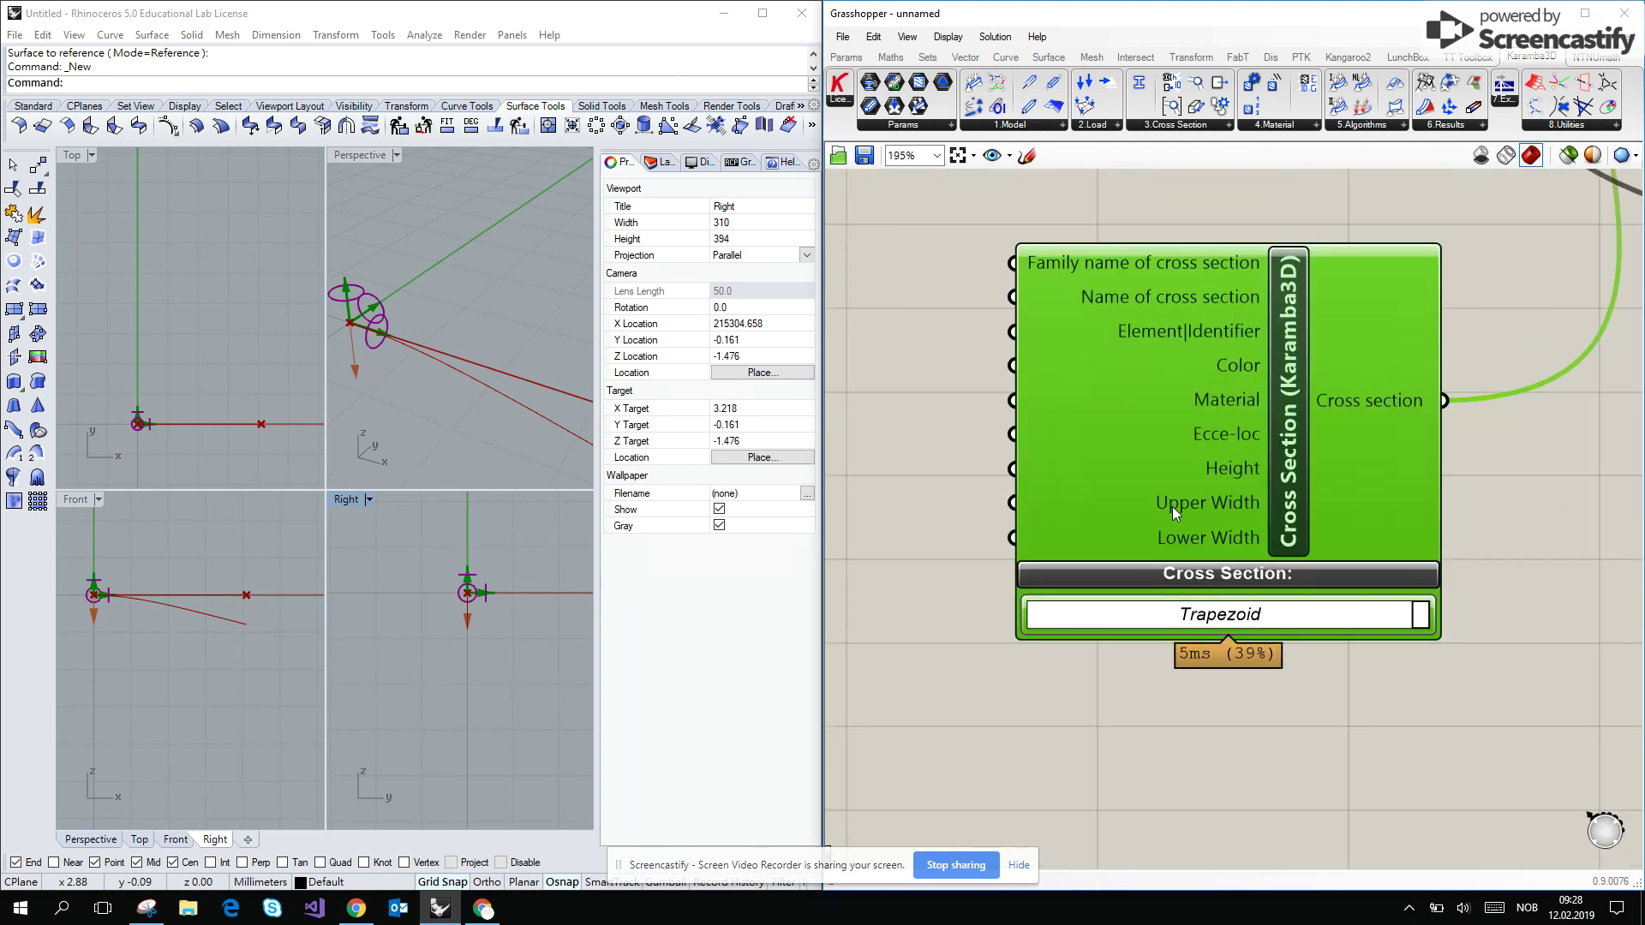
mouse_move(1215, 470)
scroll(1266, 480, "down", 7)
Create a Number Slider set to 20 and place it beside the cross-section inputs
double_click(1043, 478)
type("20")
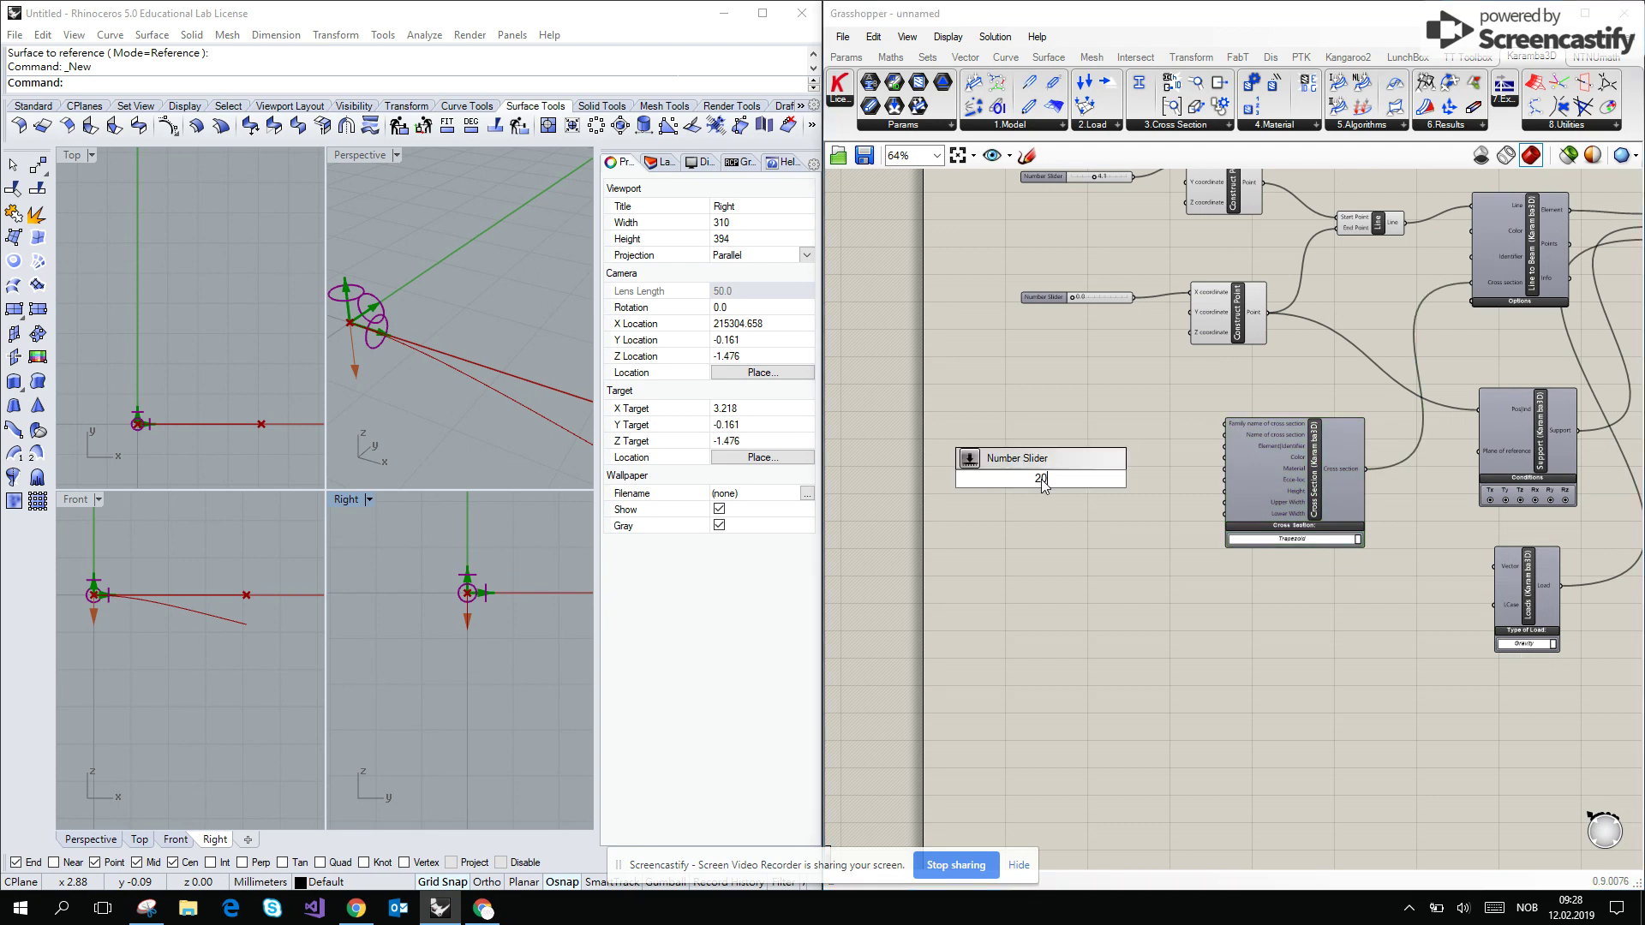
key("Return")
scroll(1031, 481, "up", 4)
left_click_drag(1031, 481, 1316, 511)
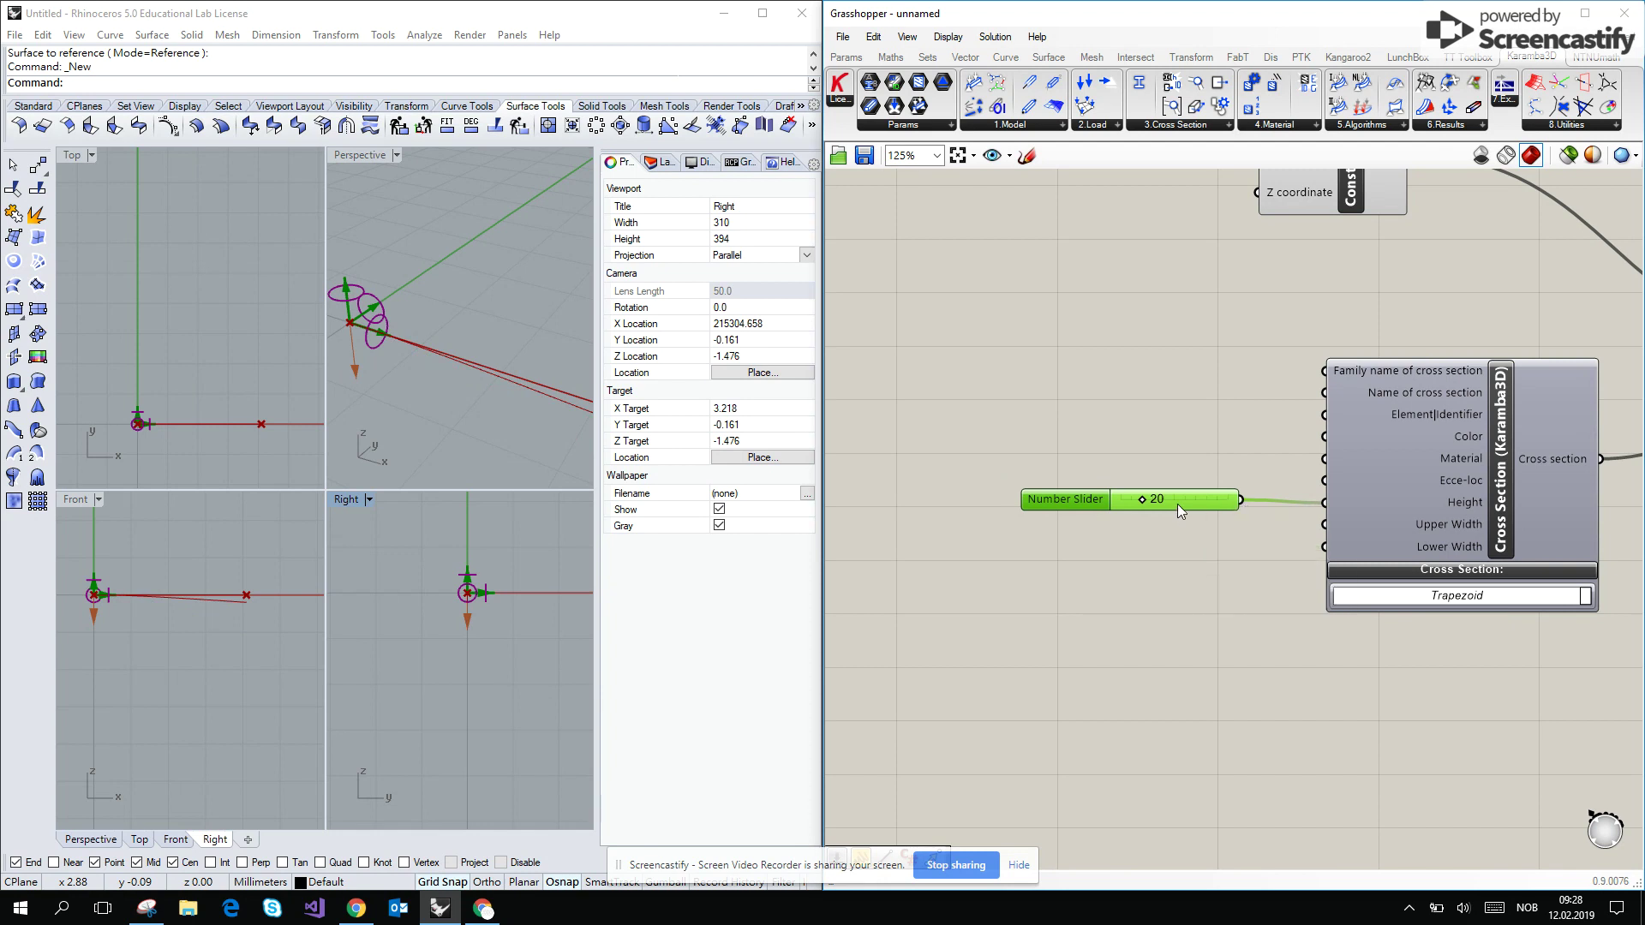
Duplicate the slider, wire the copy to the widths, and set it to 40
left_click_drag(1177, 504, 1183, 527, "alt")
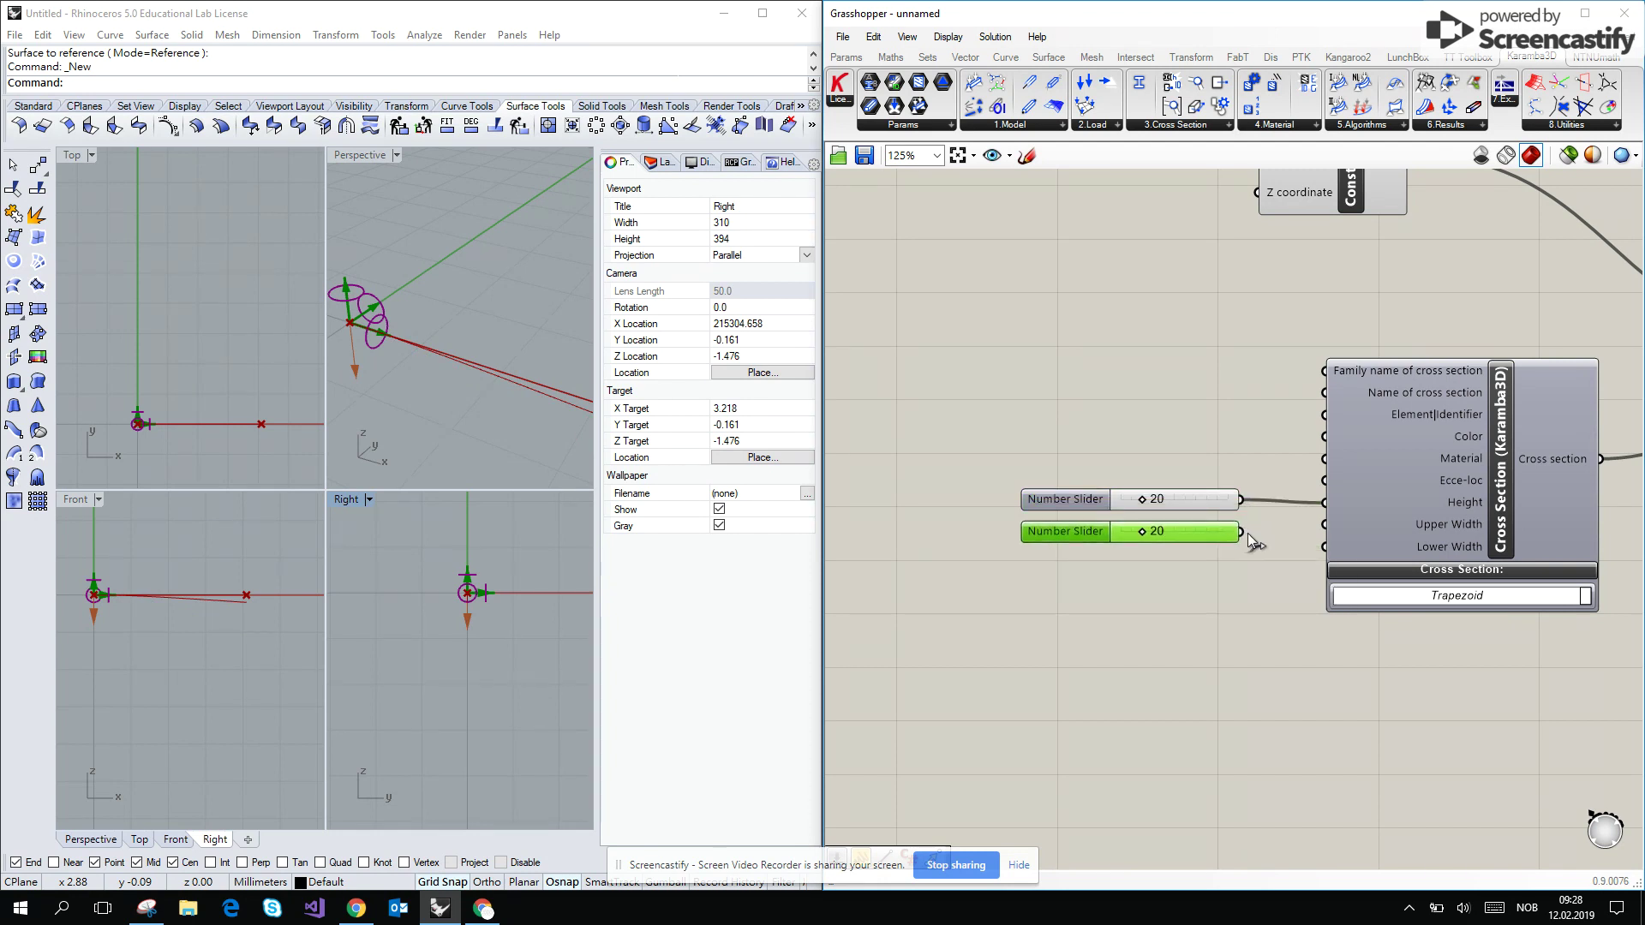
left_click_drag(1326, 546, 1153, 540)
left_click_drag(1167, 538, 1165, 538)
right_click_drag(1083, 579, 1009, 600)
scroll(1376, 485, "up", 2)
mouse_move(1391, 491)
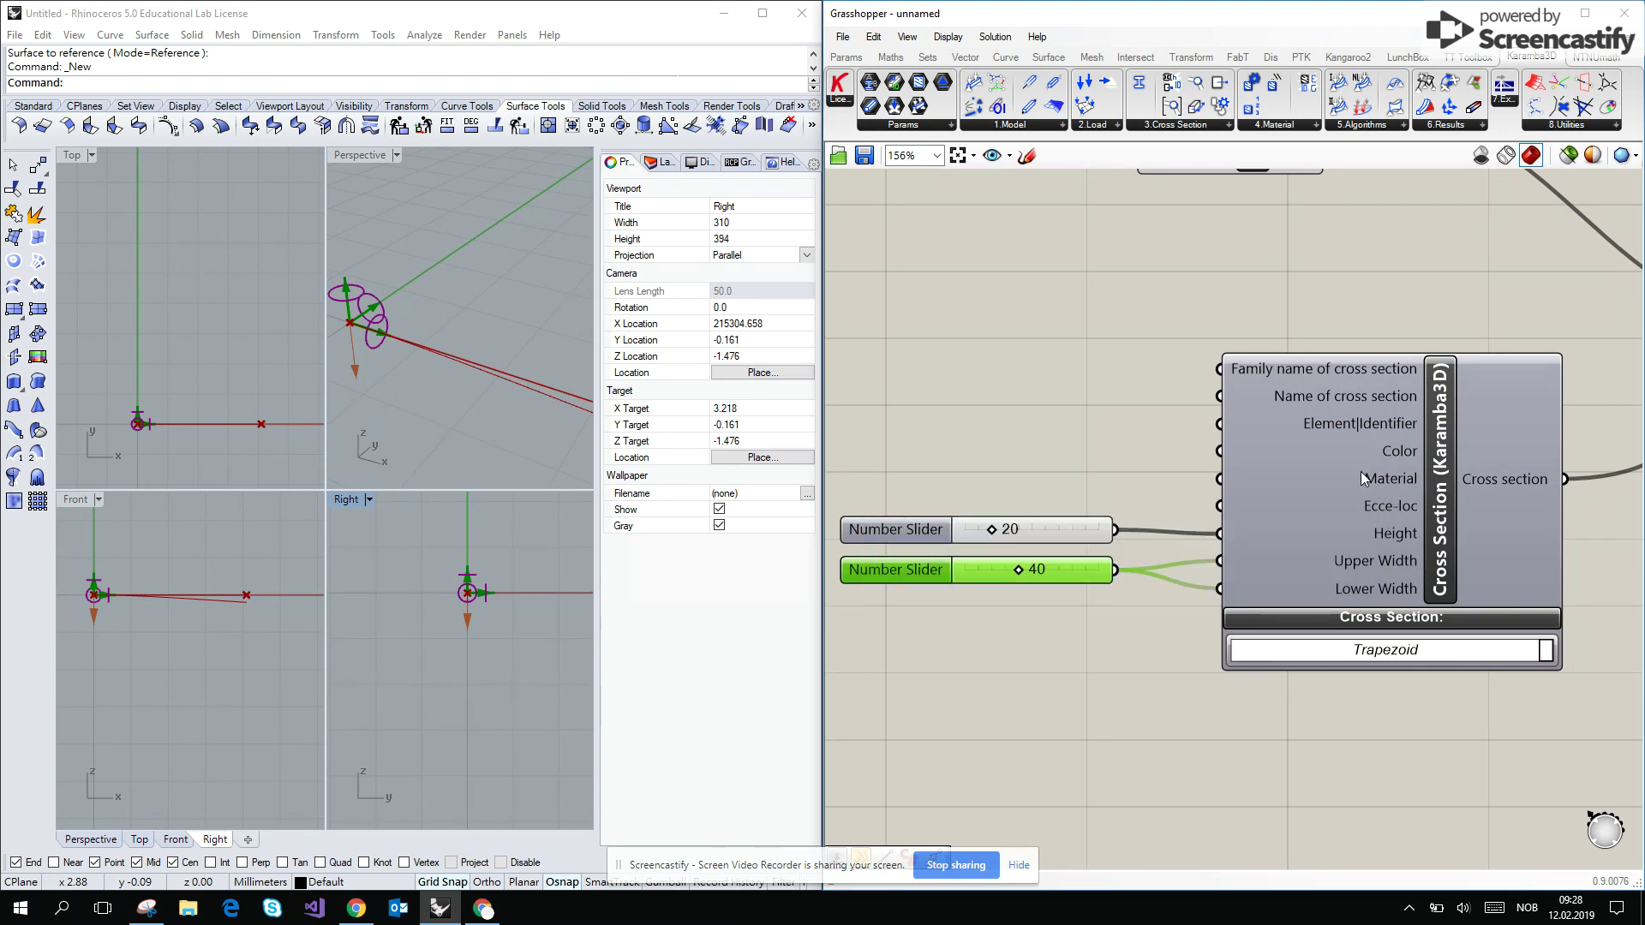
scroll(1363, 478, "down", 4)
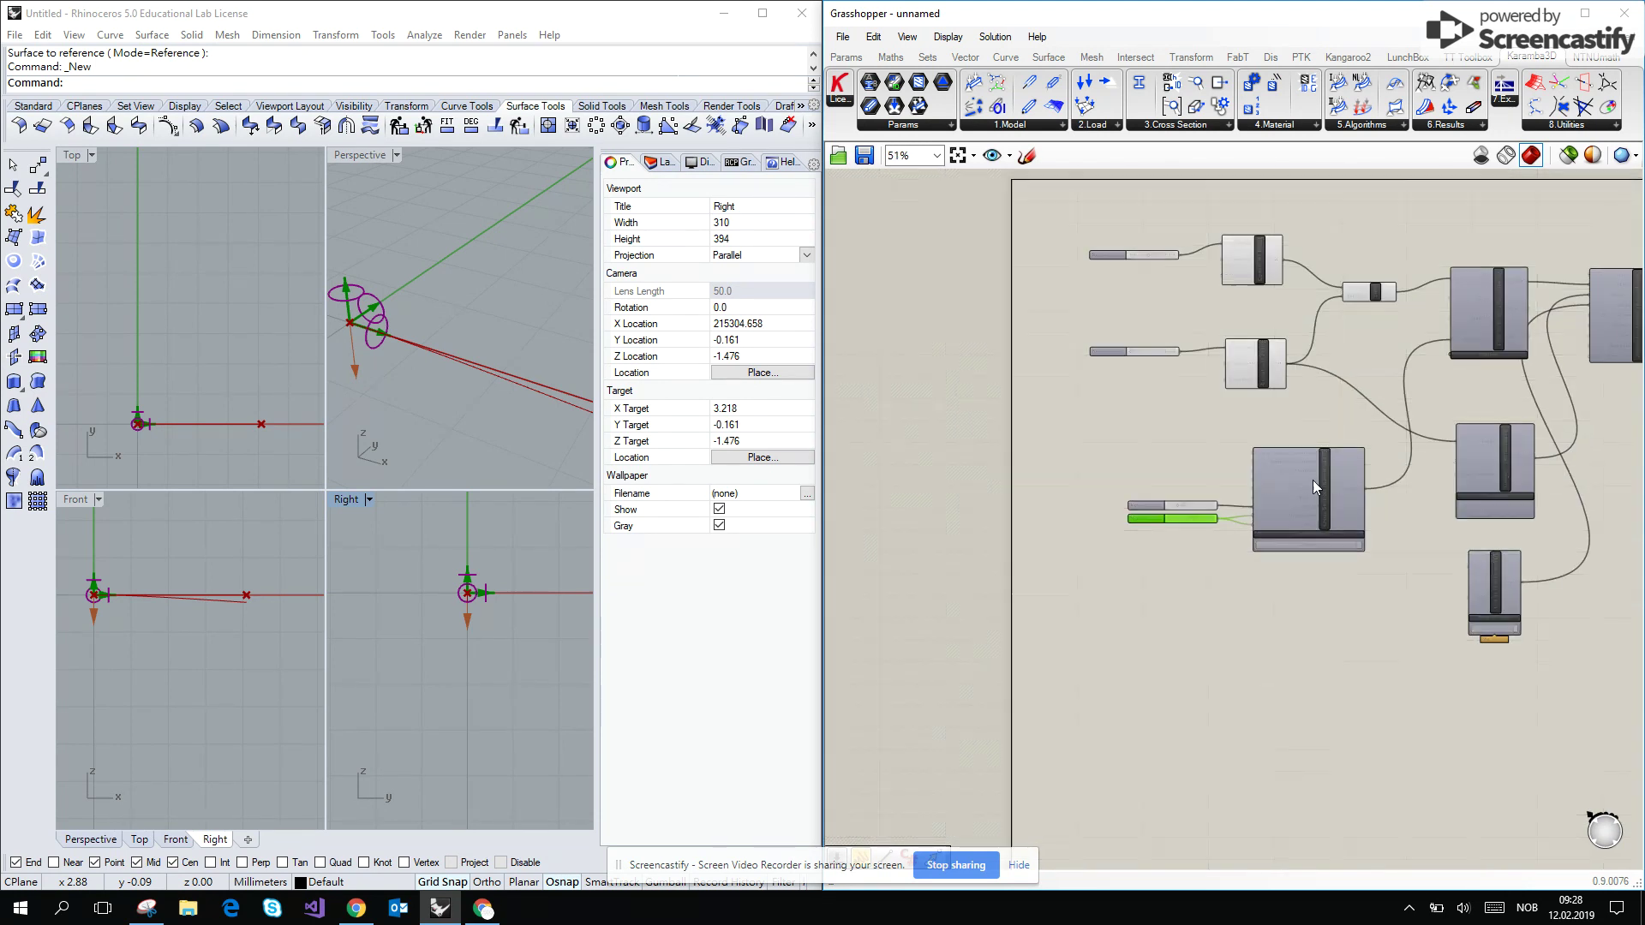
scroll(1312, 480, "up", 3)
Pan and zoom to bring the sliders, Cross Section and Construct Point into view
right_click_drag(1274, 391, 1207, 454)
scroll(1424, 315, "up", 4)
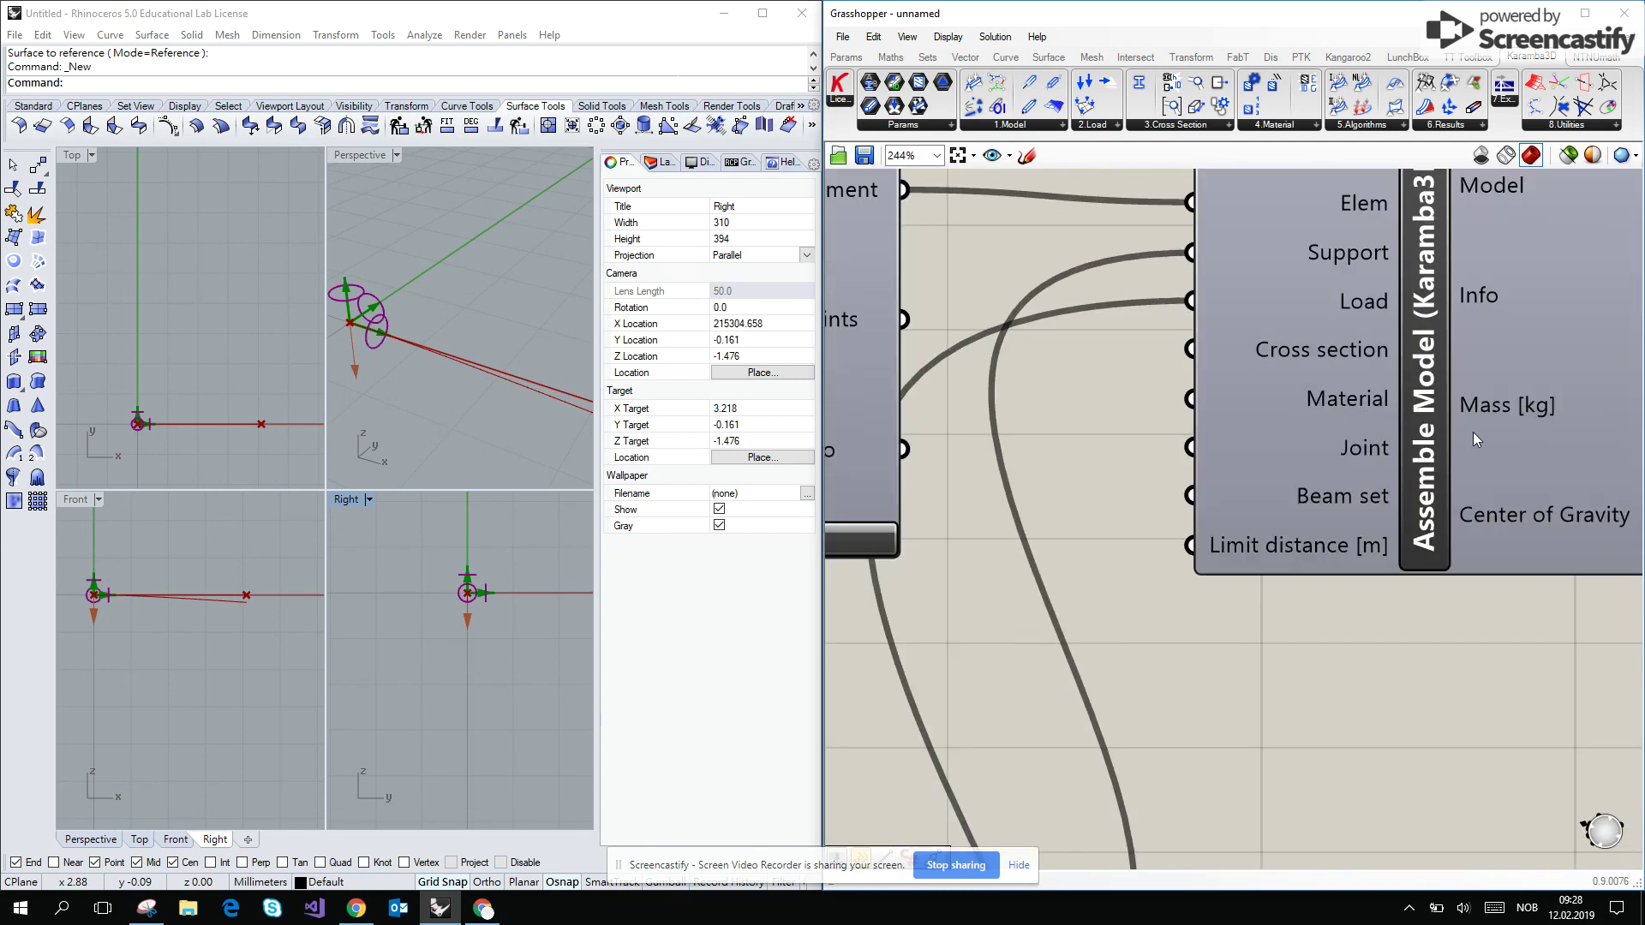
scroll(1412, 459, "down", 5)
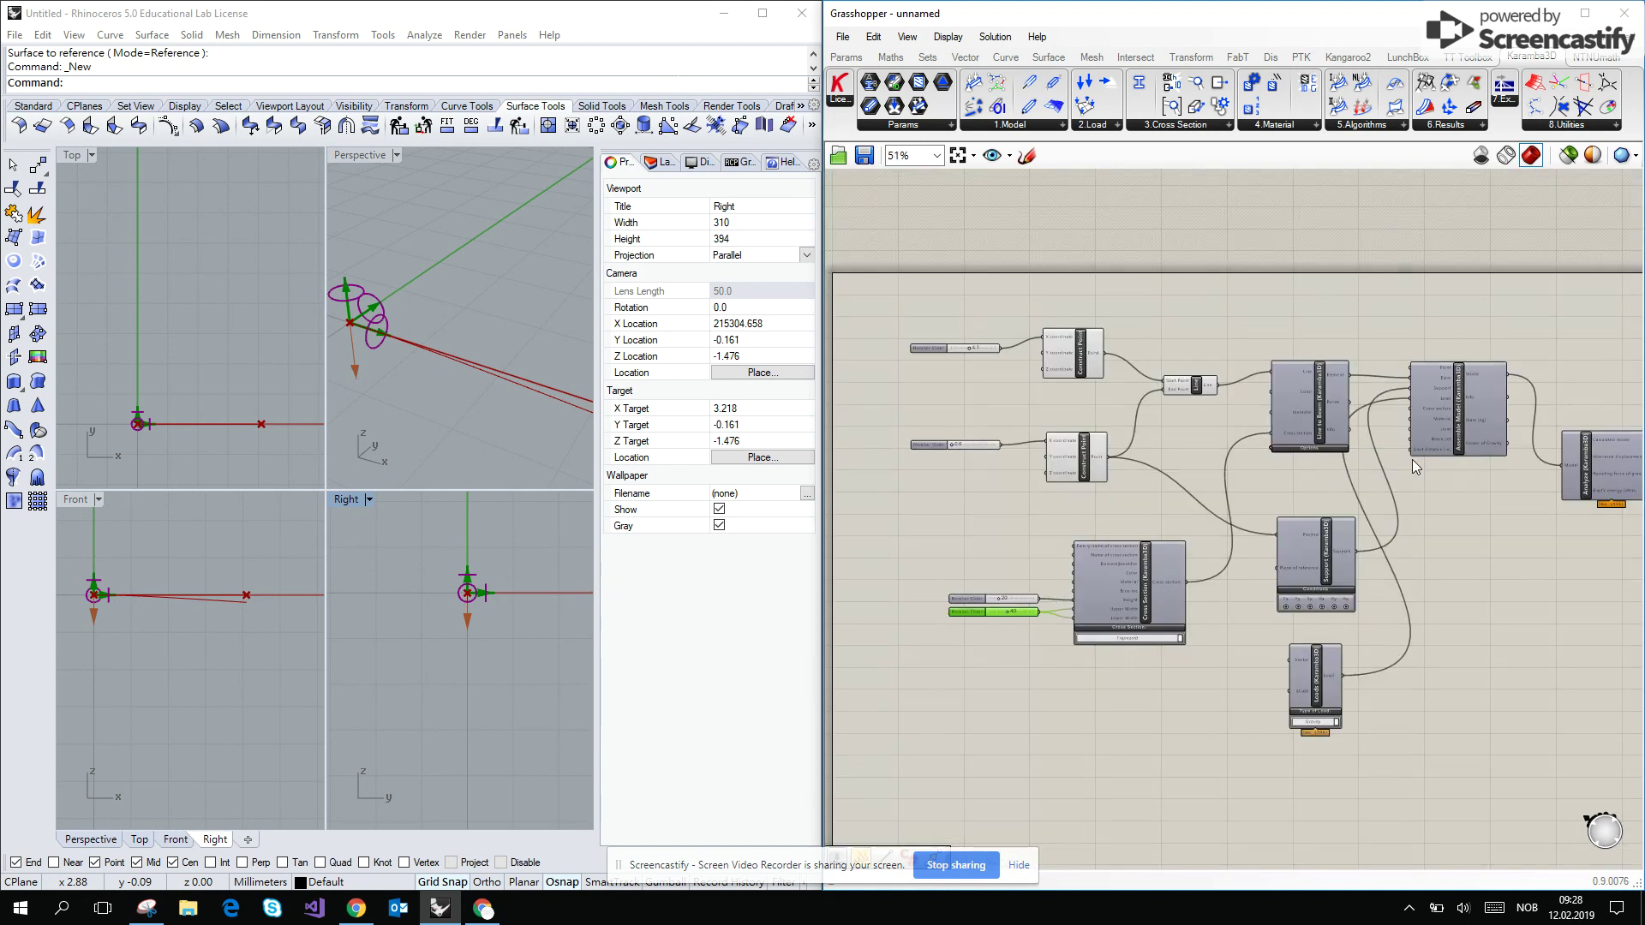
scroll(1311, 625, "up", 4)
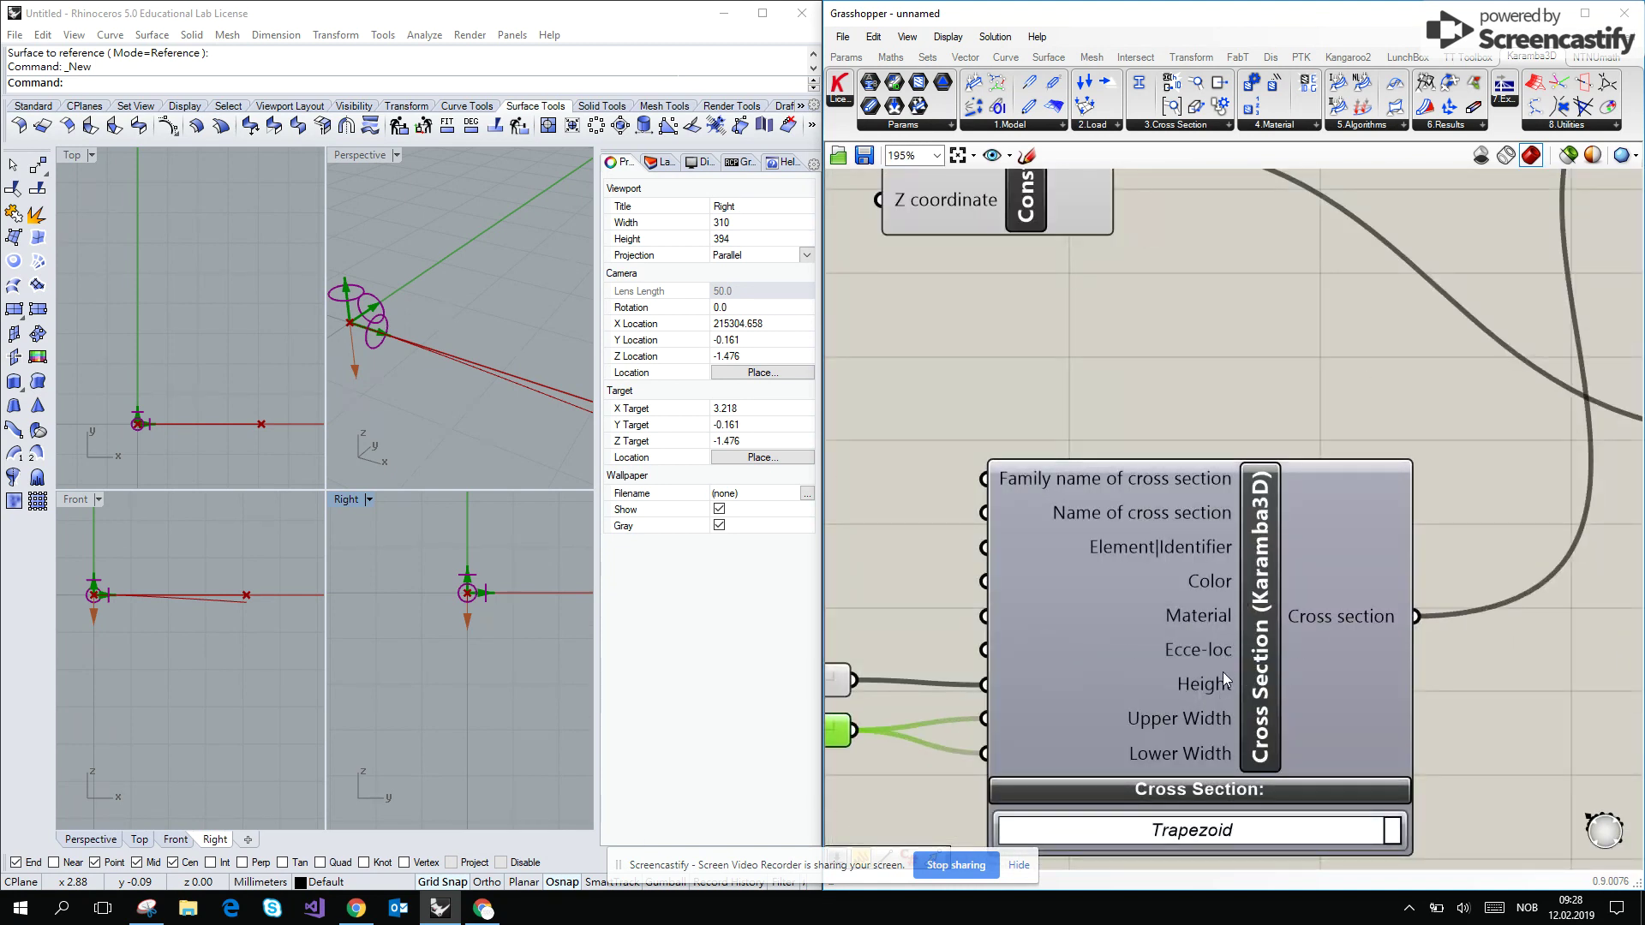
scroll(1228, 655, "down", 2)
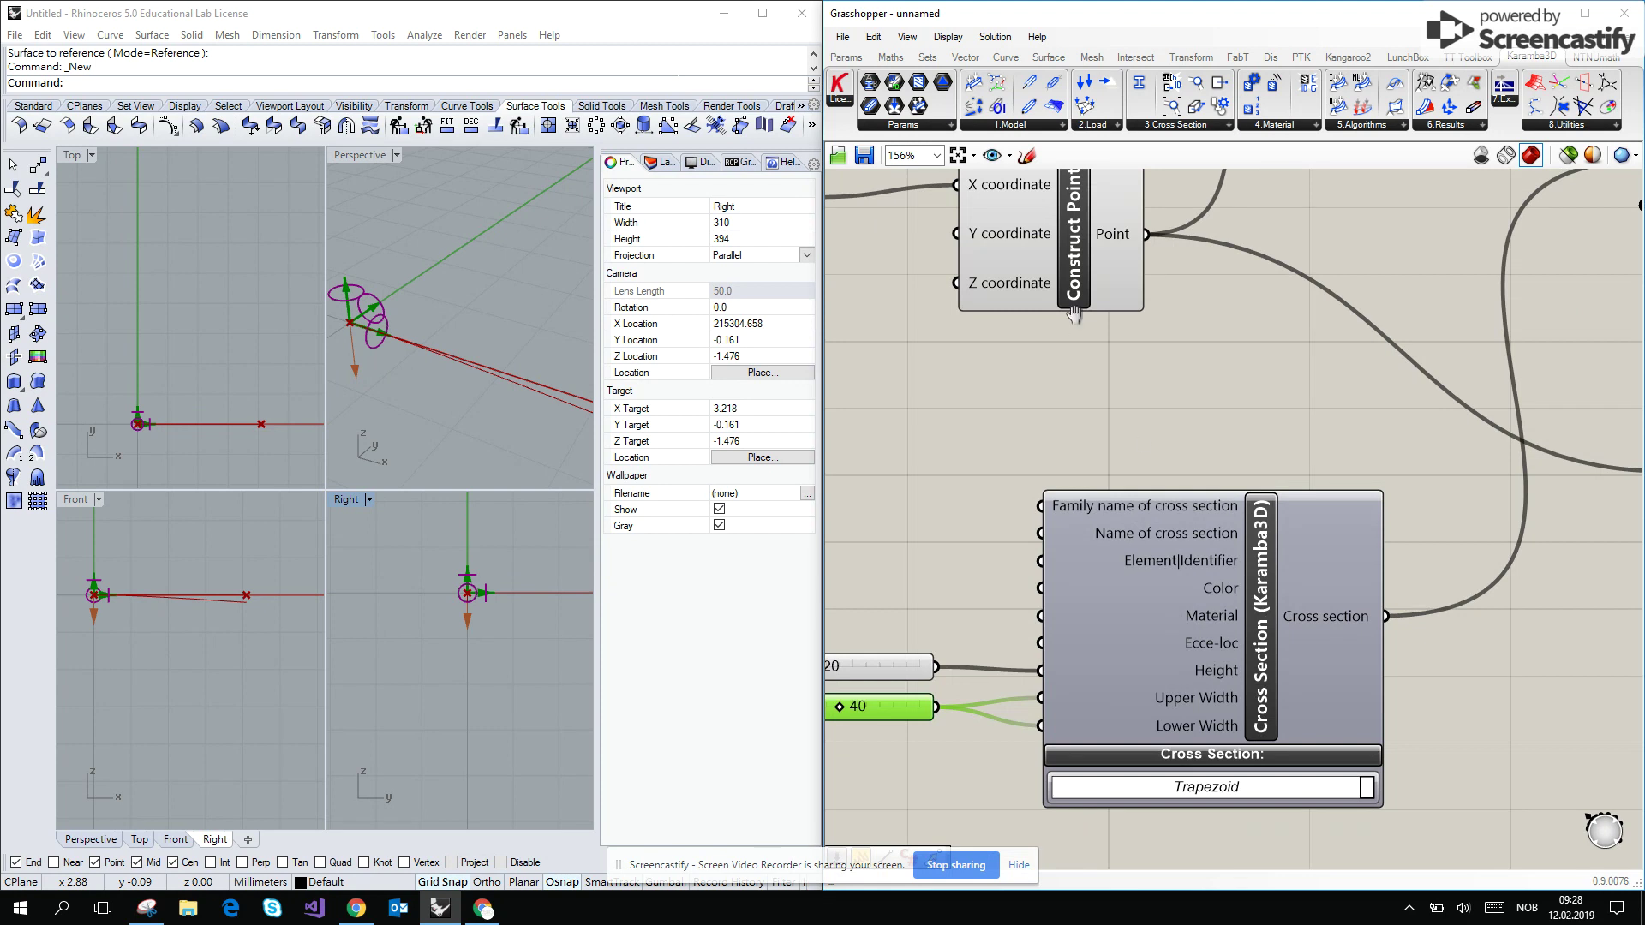
right_click_drag(1075, 316, 1338, 272)
left_click(1276, 129)
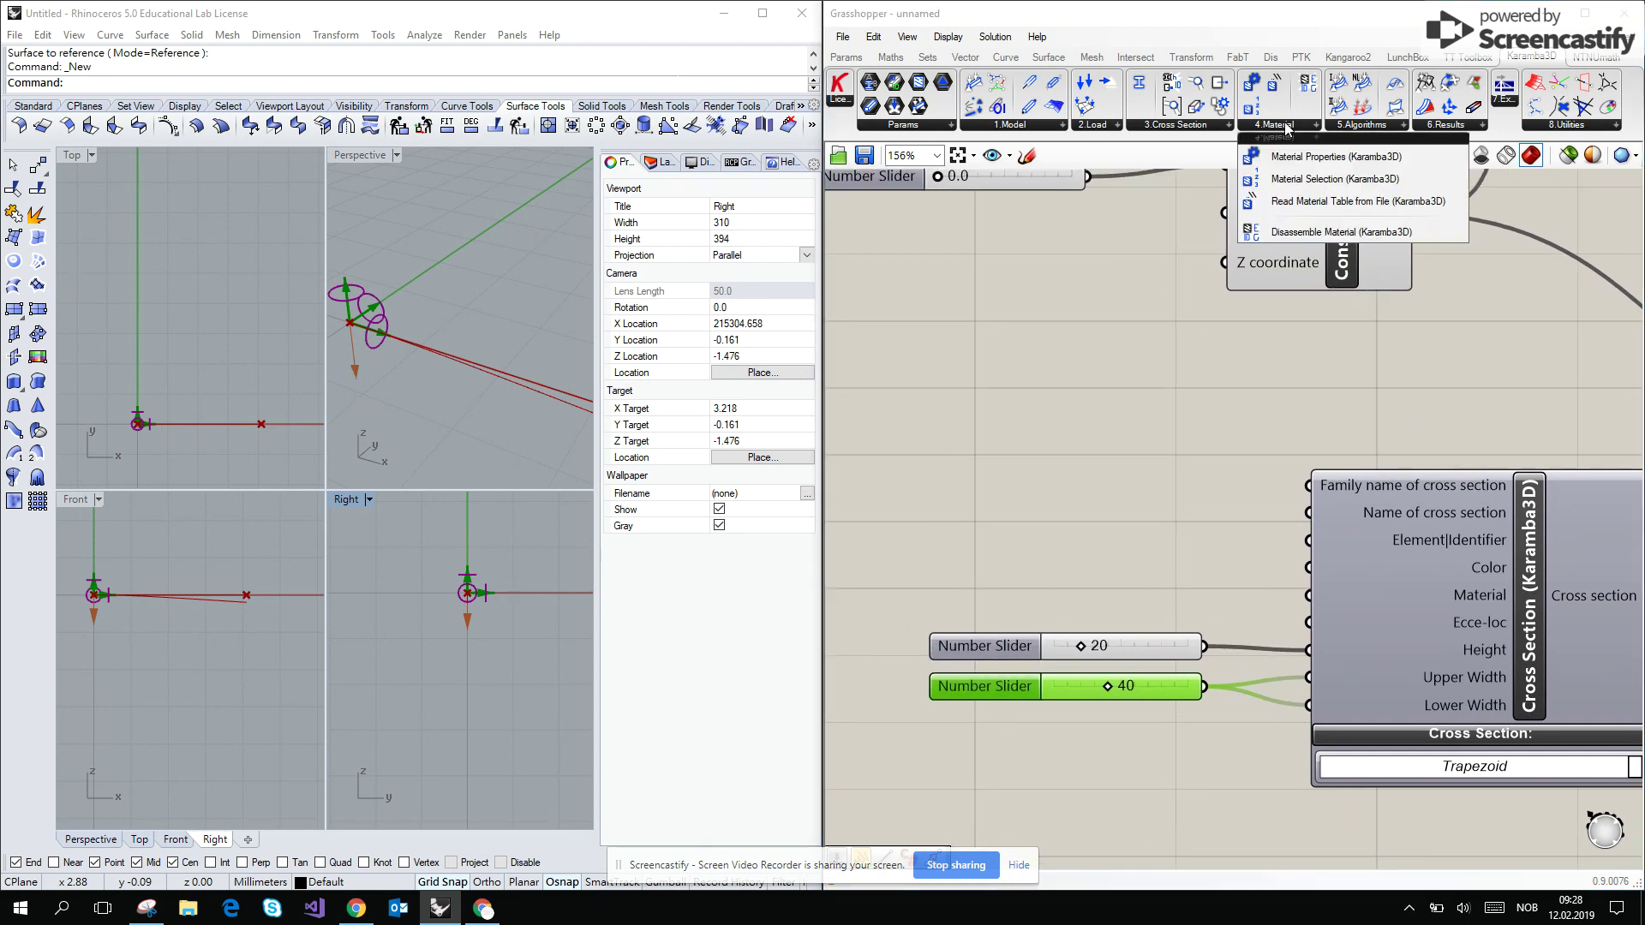
Add a Material Selection component and place it below the sliders
left_click(1311, 178)
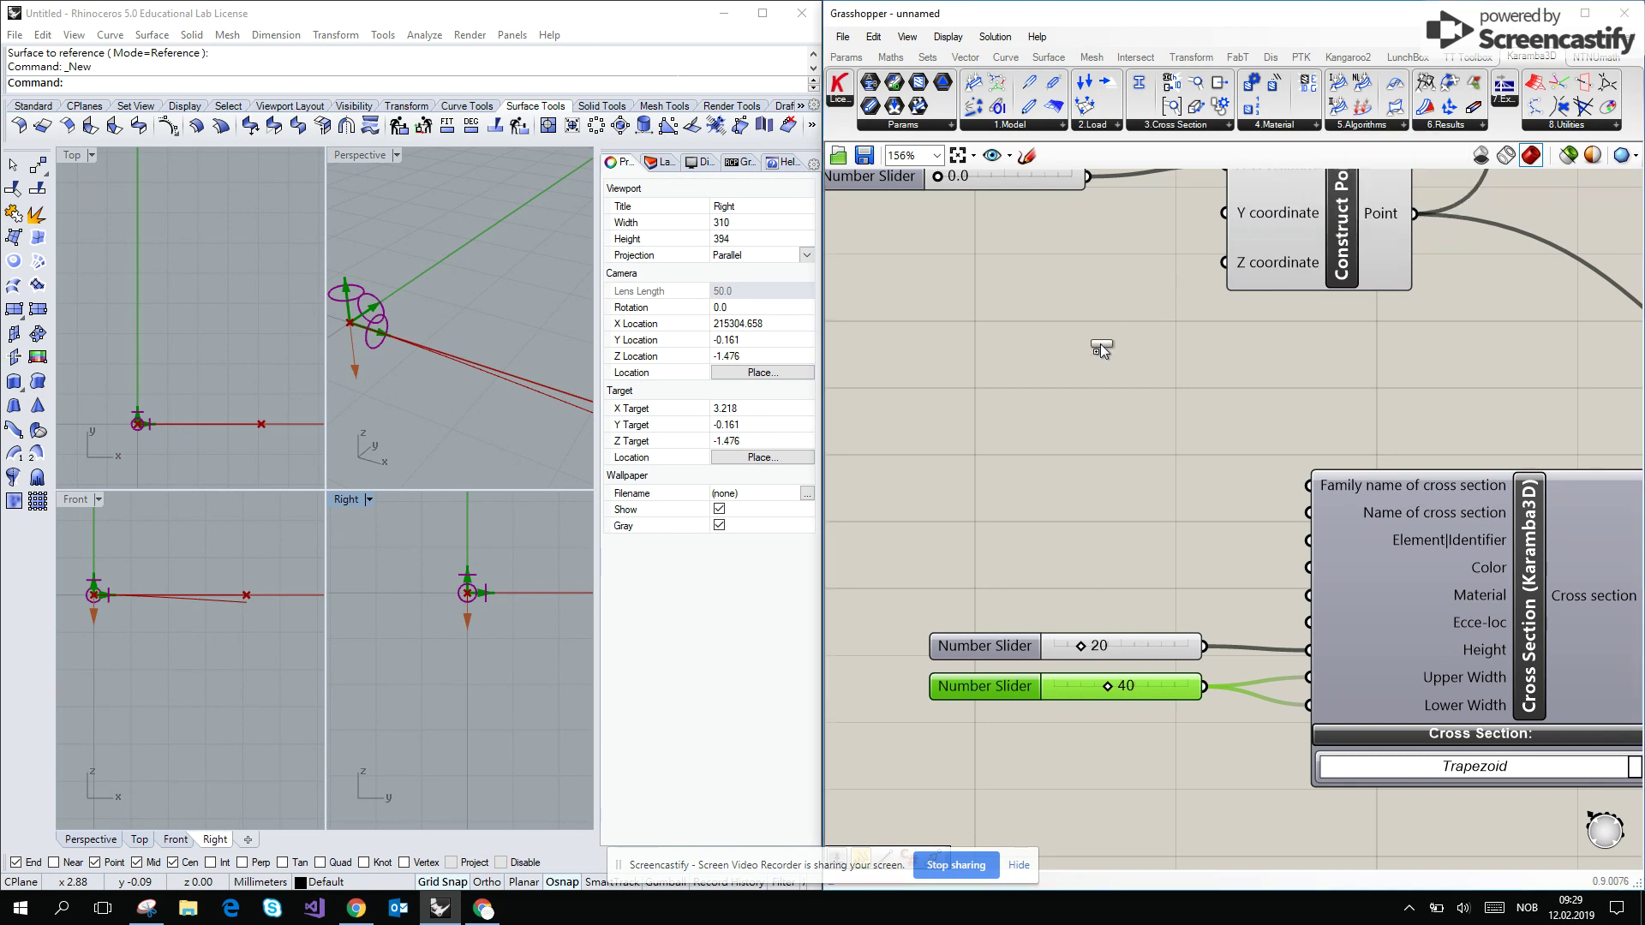
left_click(1025, 415)
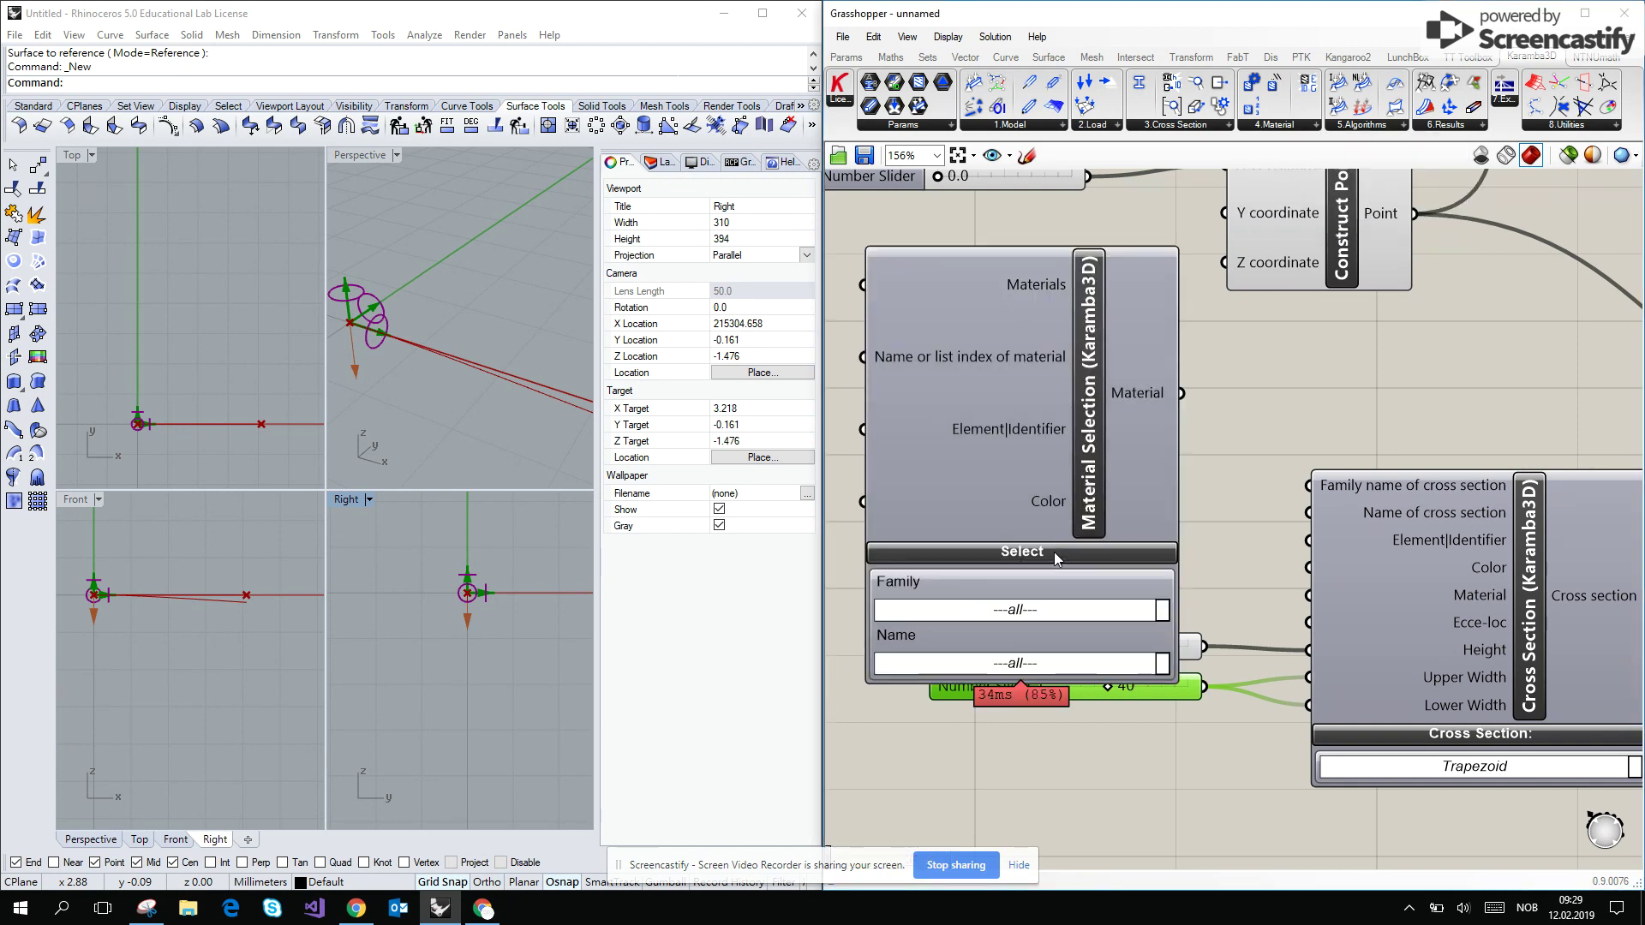
scroll(1236, 389, "down", 3)
left_click_drag(1199, 382, 1319, 457)
scroll(1245, 635, "up", 1)
right_click_drag(1128, 676, 1104, 476)
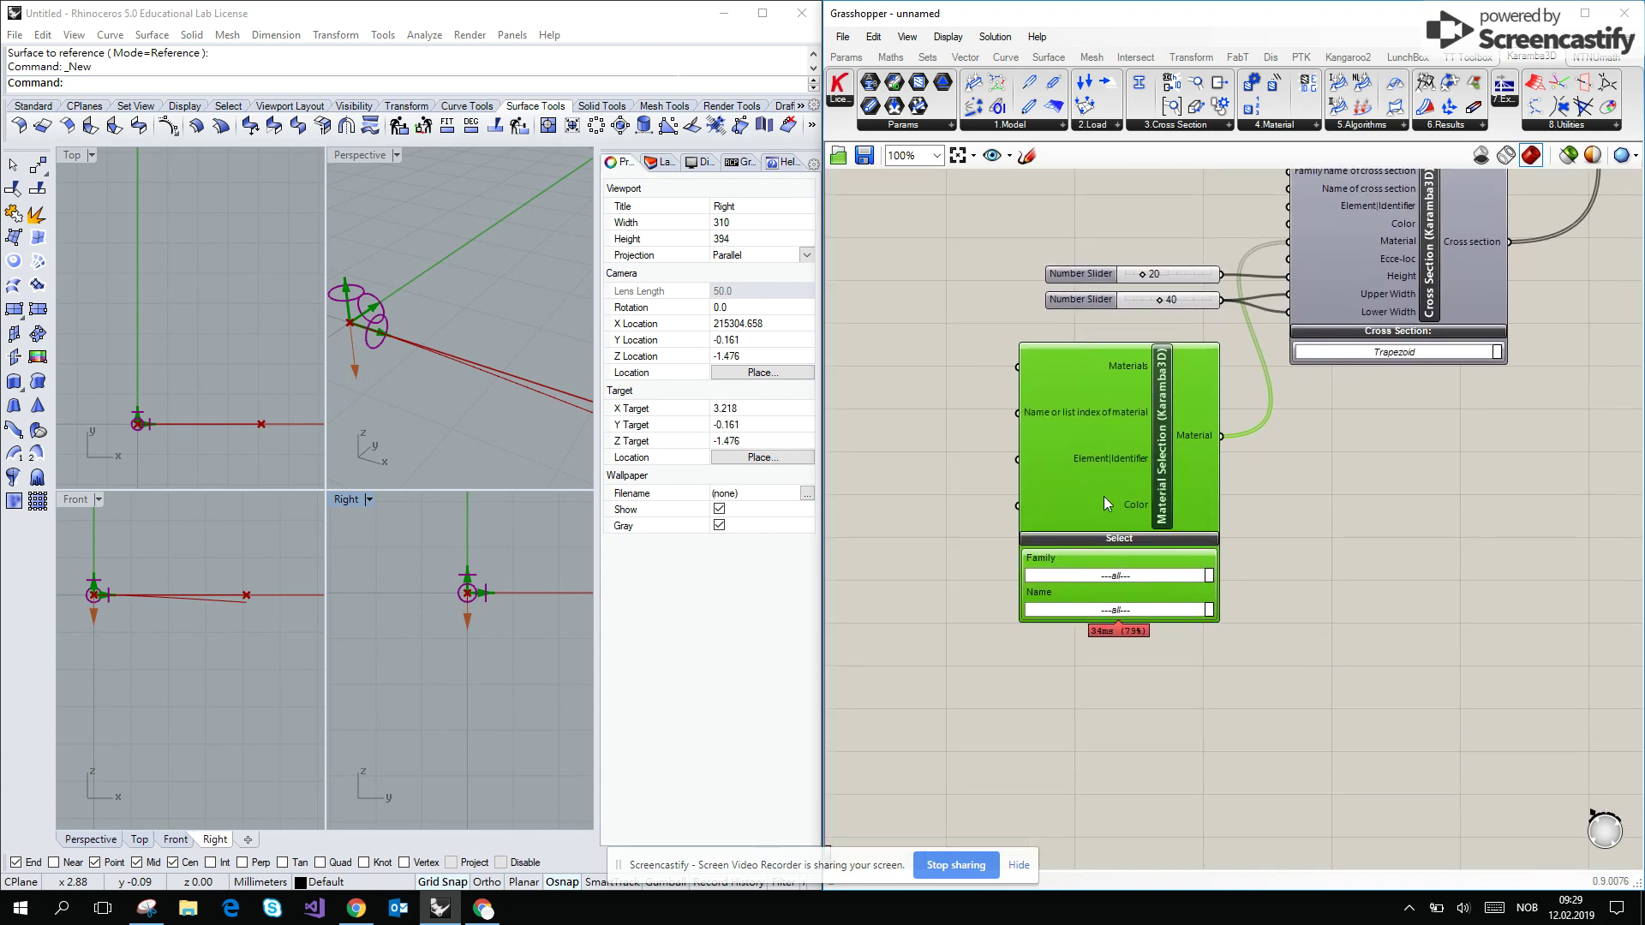
Set Material Selection's family to Wood and its name to (VH)I
left_click(1117, 574)
left_click(1129, 647)
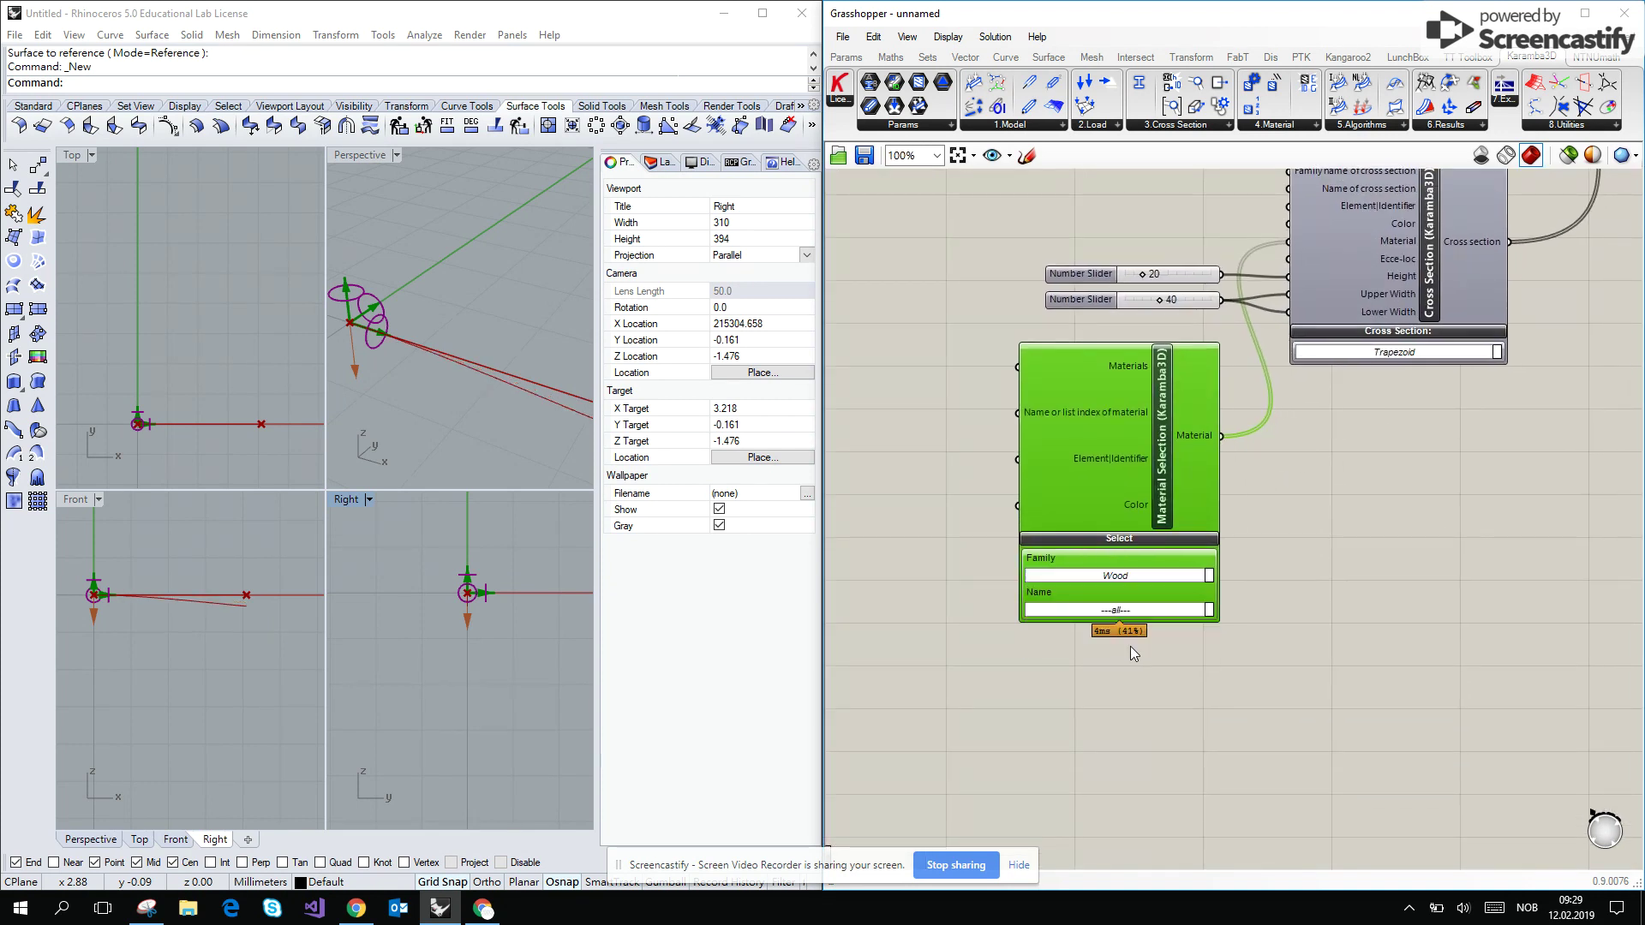
left_click(1132, 610)
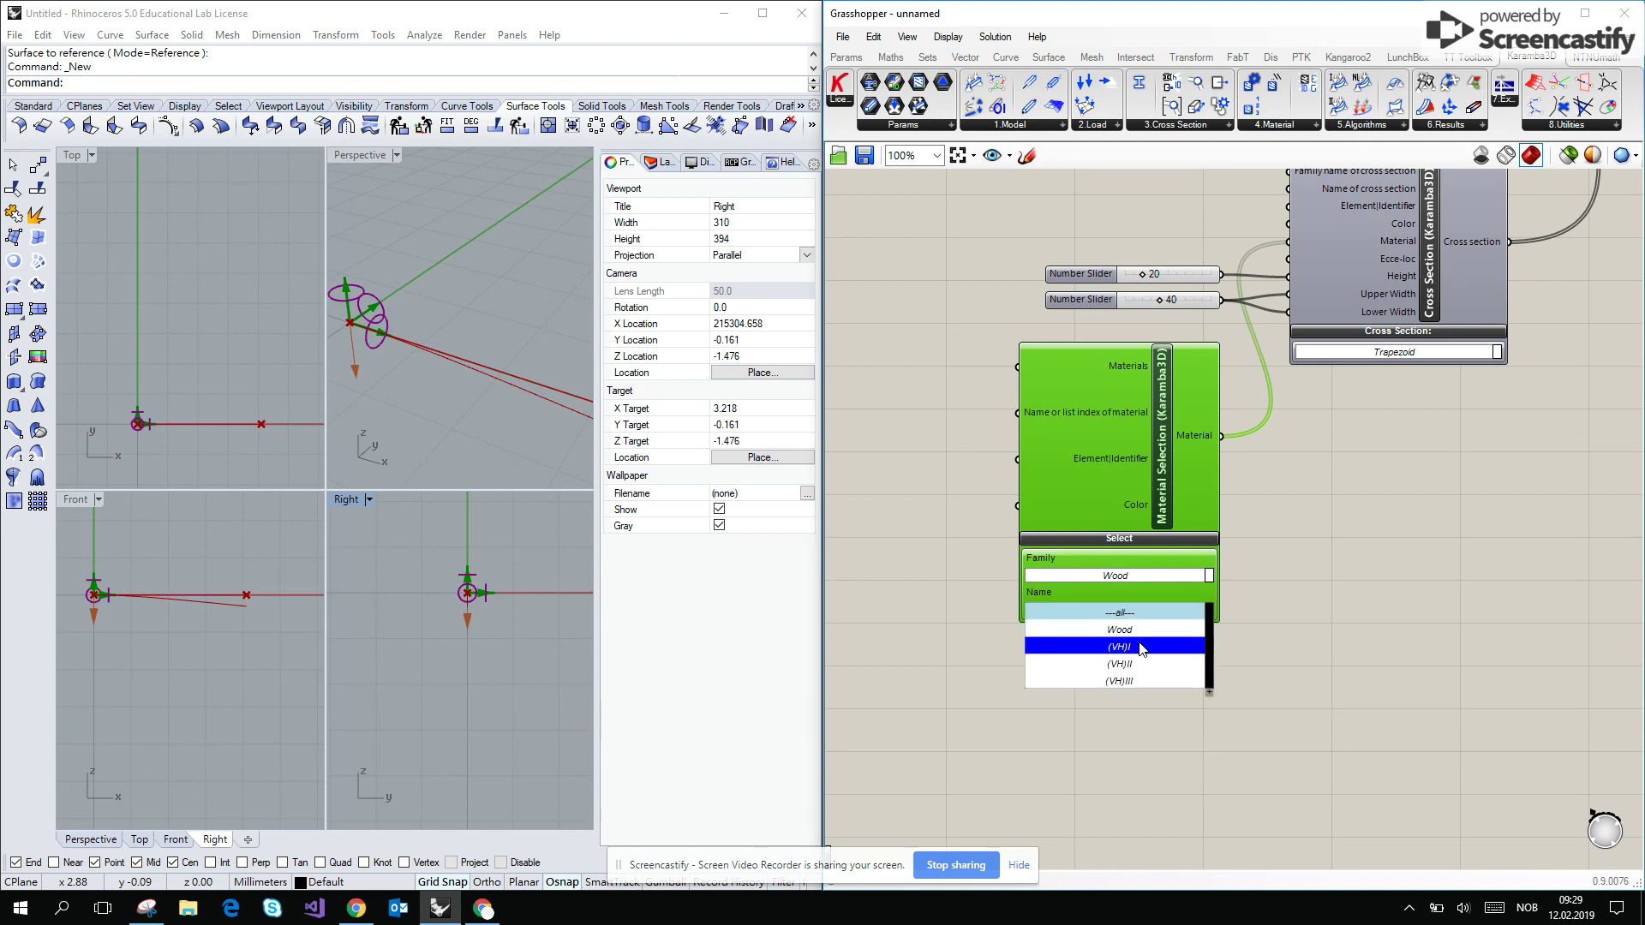
left_click(1140, 647)
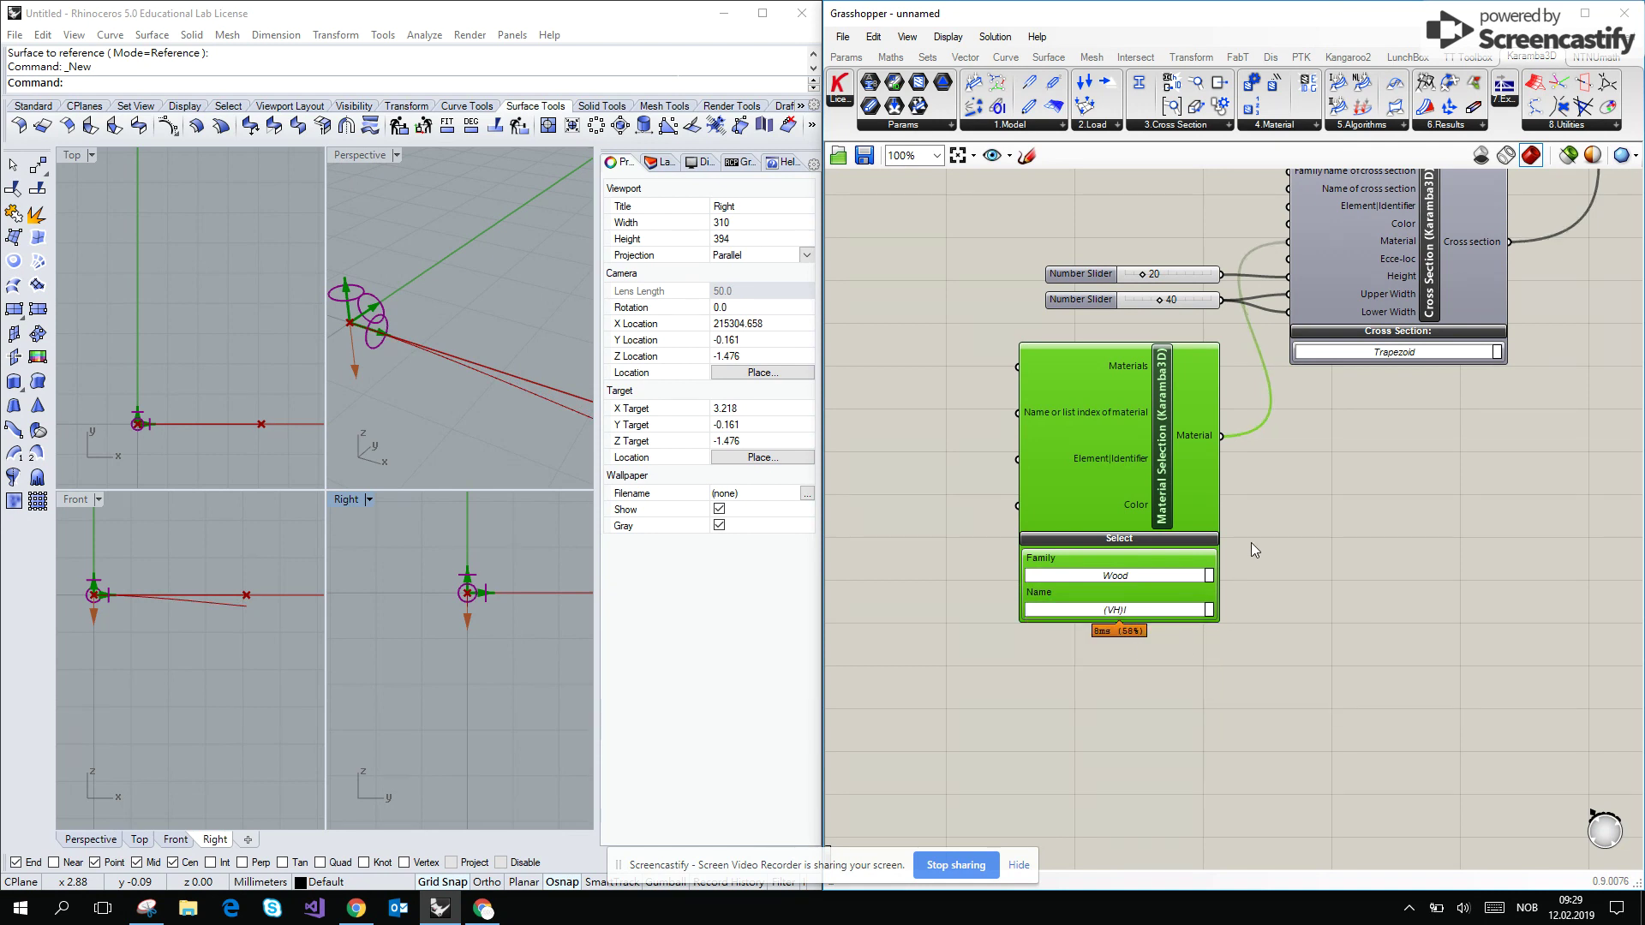
left_click(1251, 542)
Pan the canvas over to the Model View and Analyze components
right_click_drag(1472, 363, 1112, 472)
scroll(1105, 412, "down", 3)
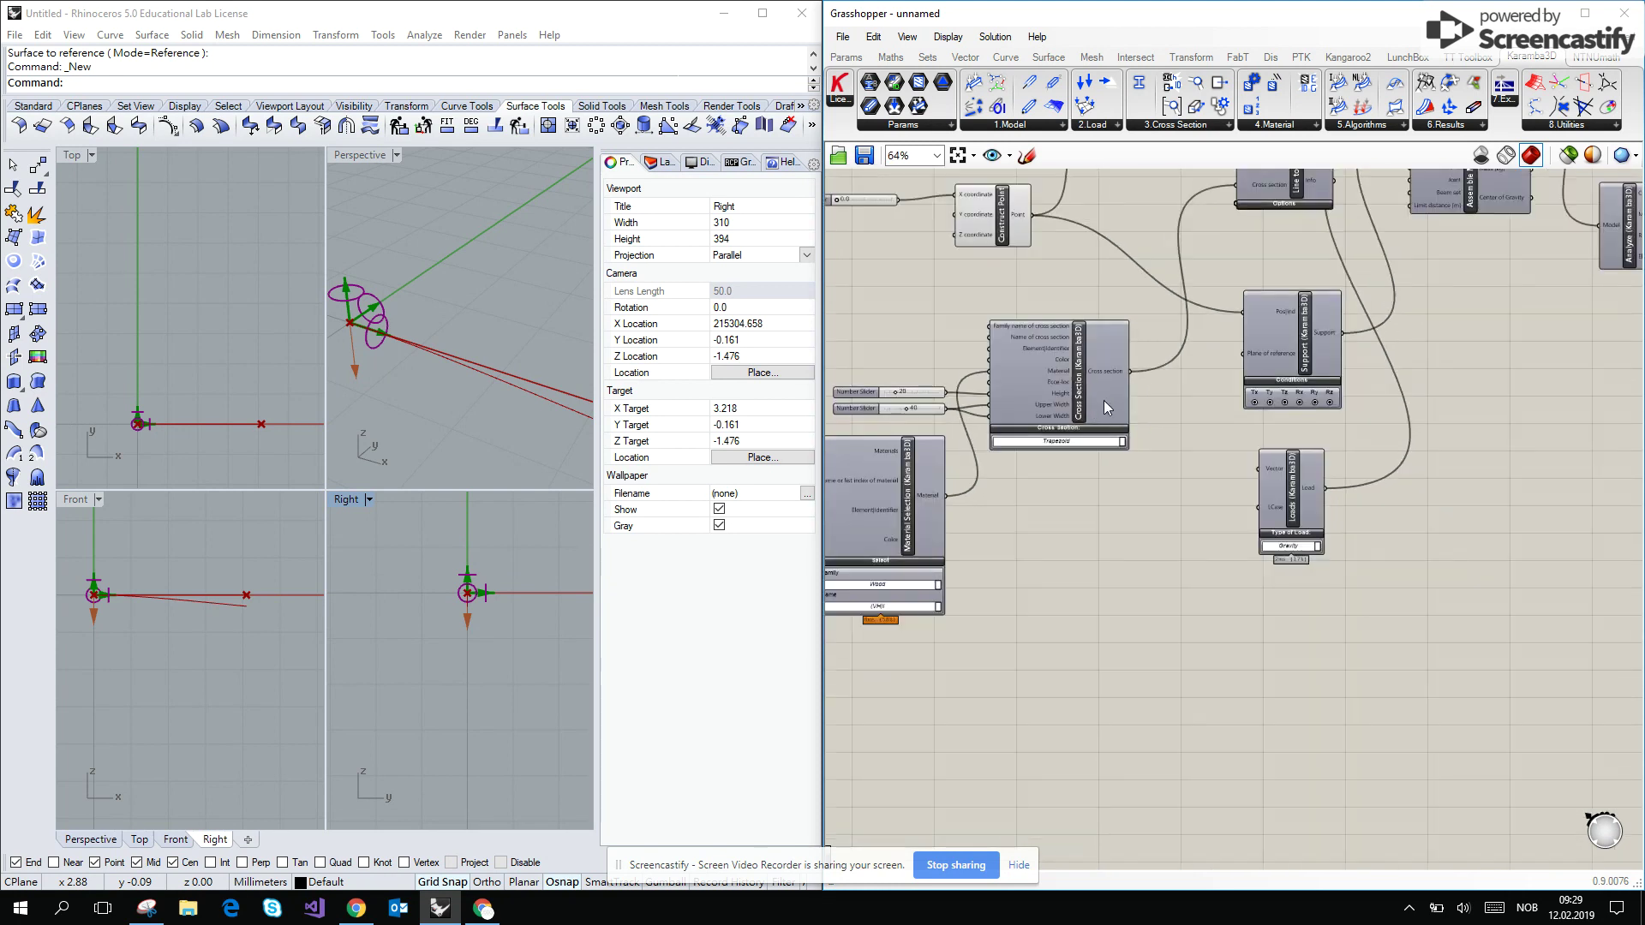
right_click_drag(1103, 399, 1257, 438)
scroll(1447, 286, "up", 5)
right_click_drag(1447, 286, 1264, 257)
right_click_drag(1144, 374, 1248, 358)
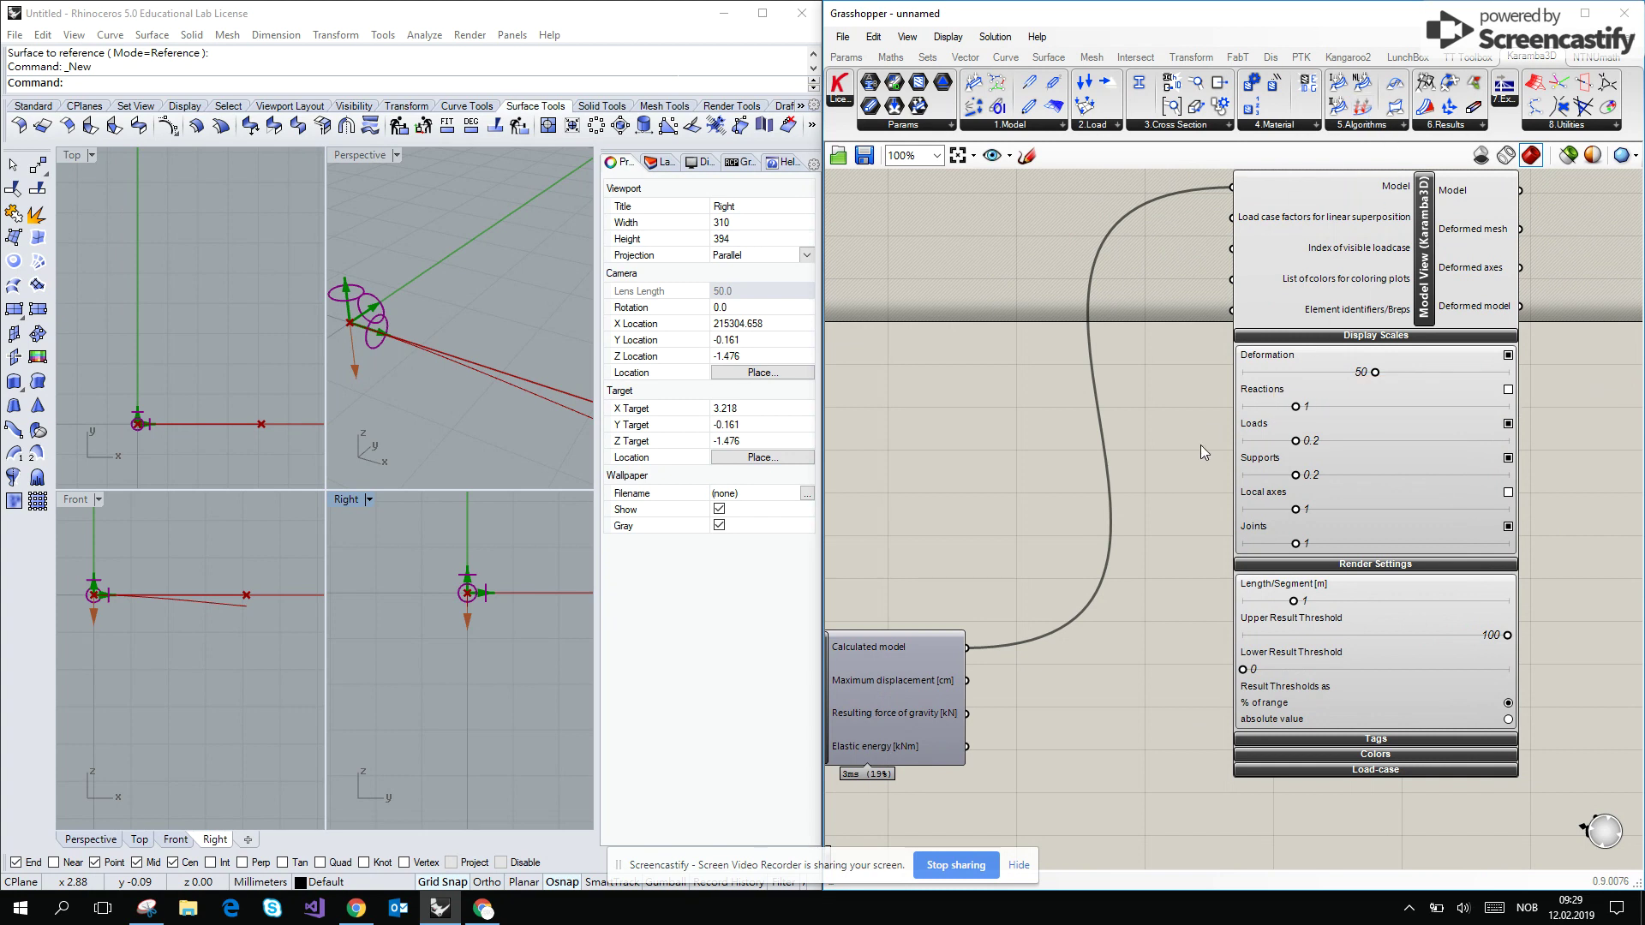
Move Model View up-right and place a Beam View component beneath it
mouse_move(1201, 445)
right_mouse_down()
mouse_move(1223, 426)
mouse_move(1204, 467)
right_mouse_up()
left_click_drag(1426, 453, 1445, 402)
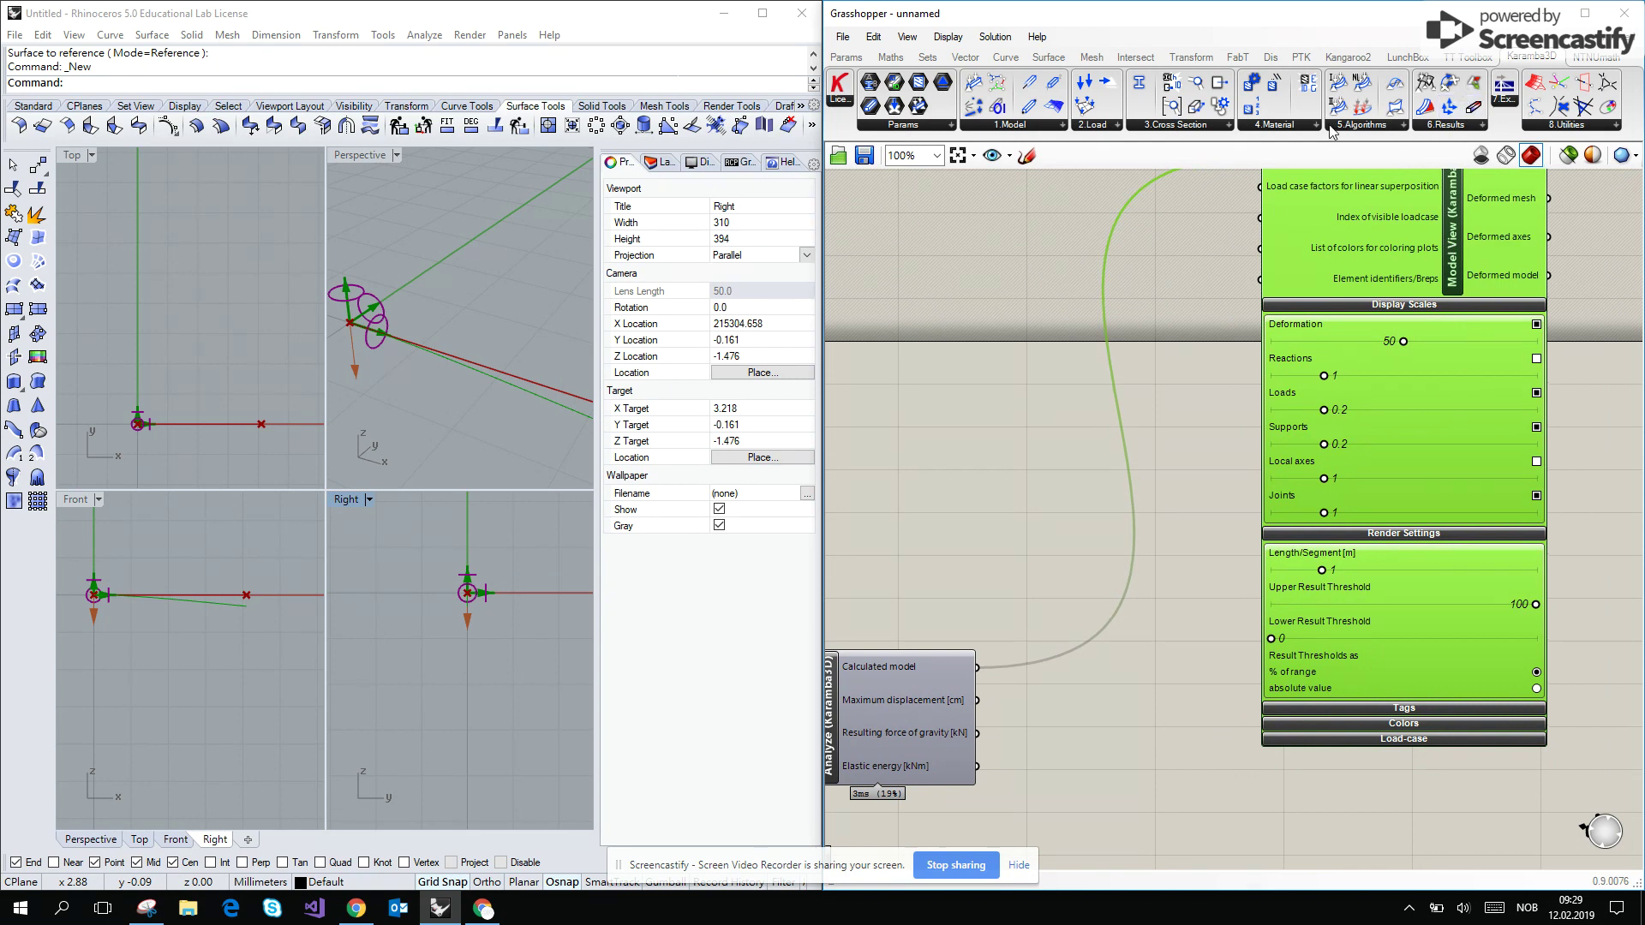
left_click(1454, 127)
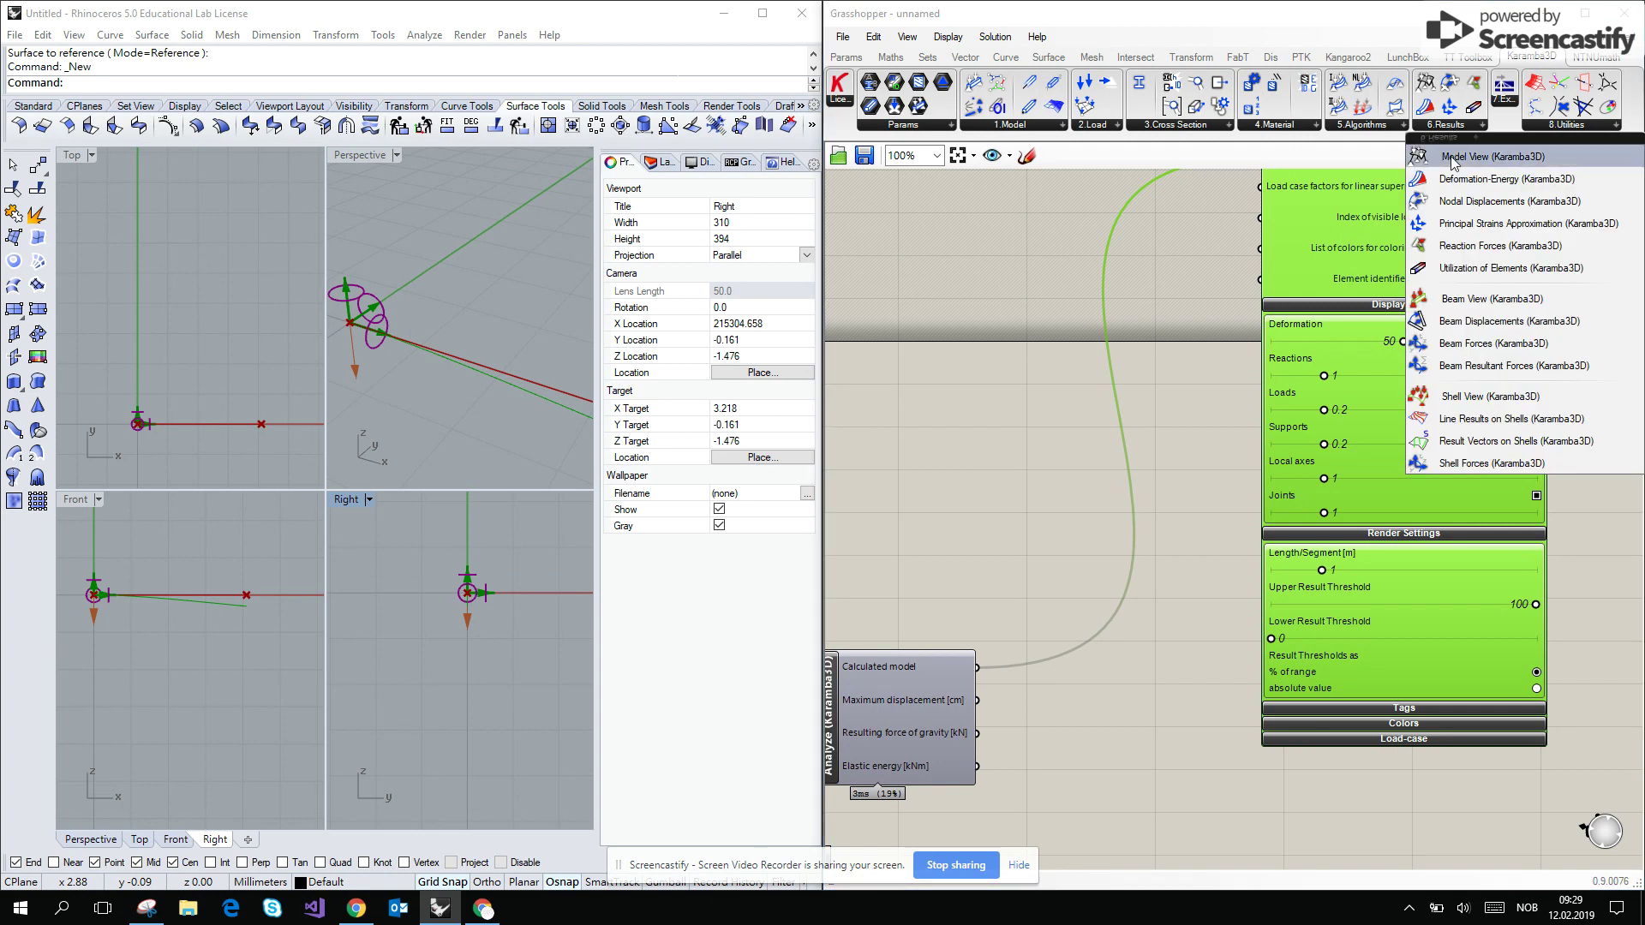
left_click(1468, 309)
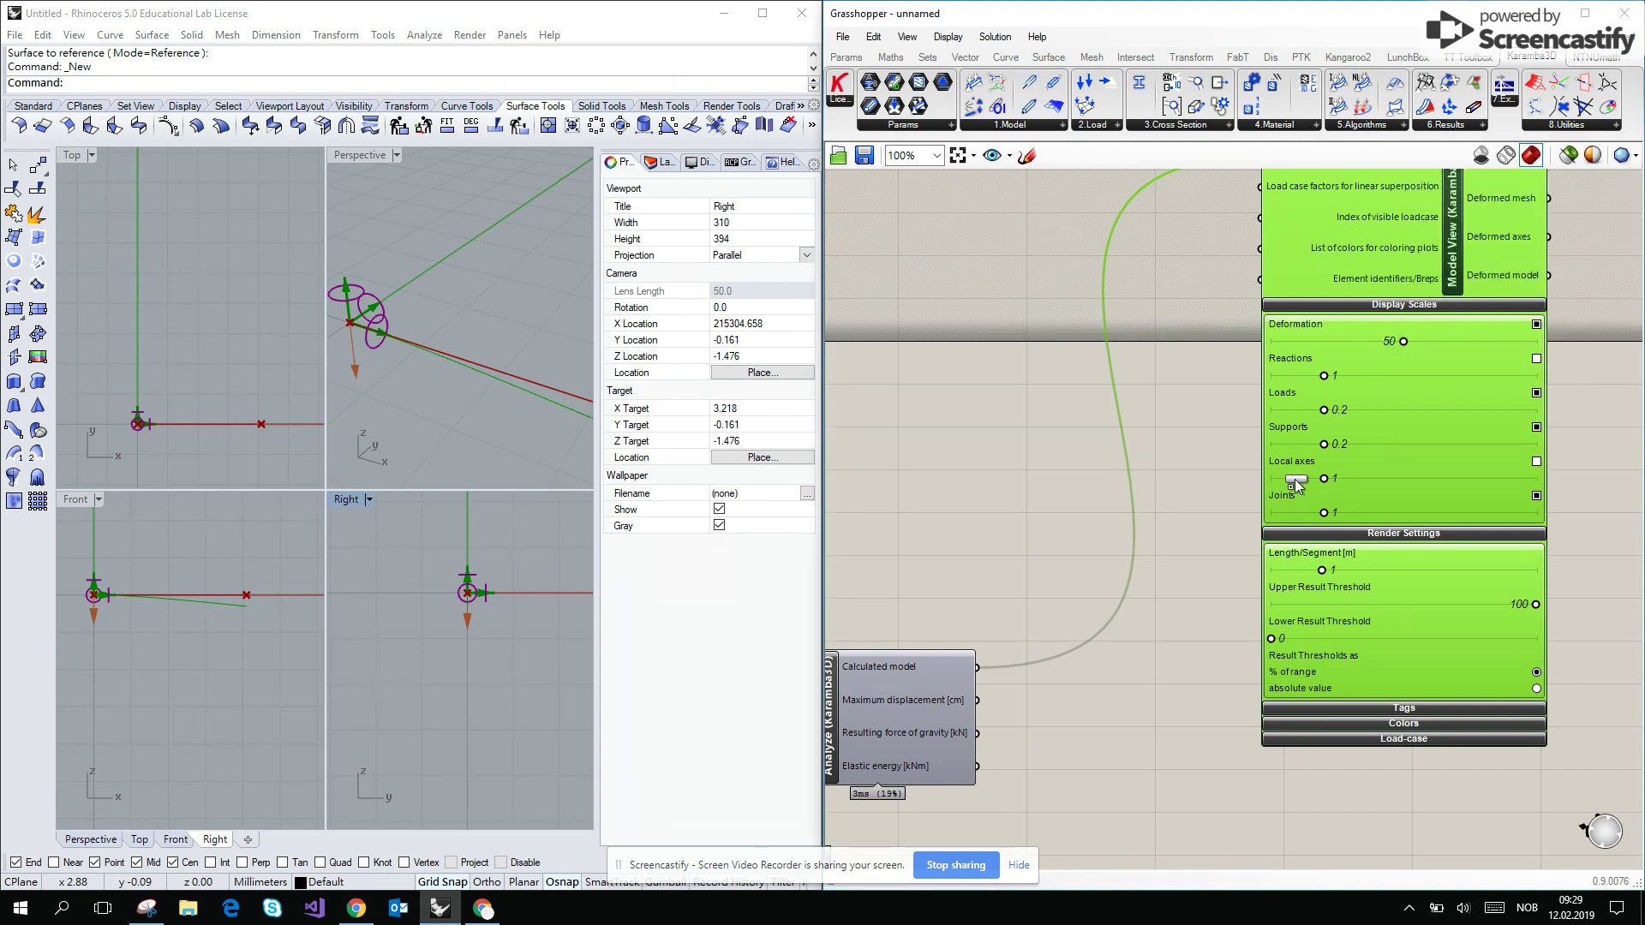
left_click(1308, 667)
left_click_drag(1305, 674, 1358, 623)
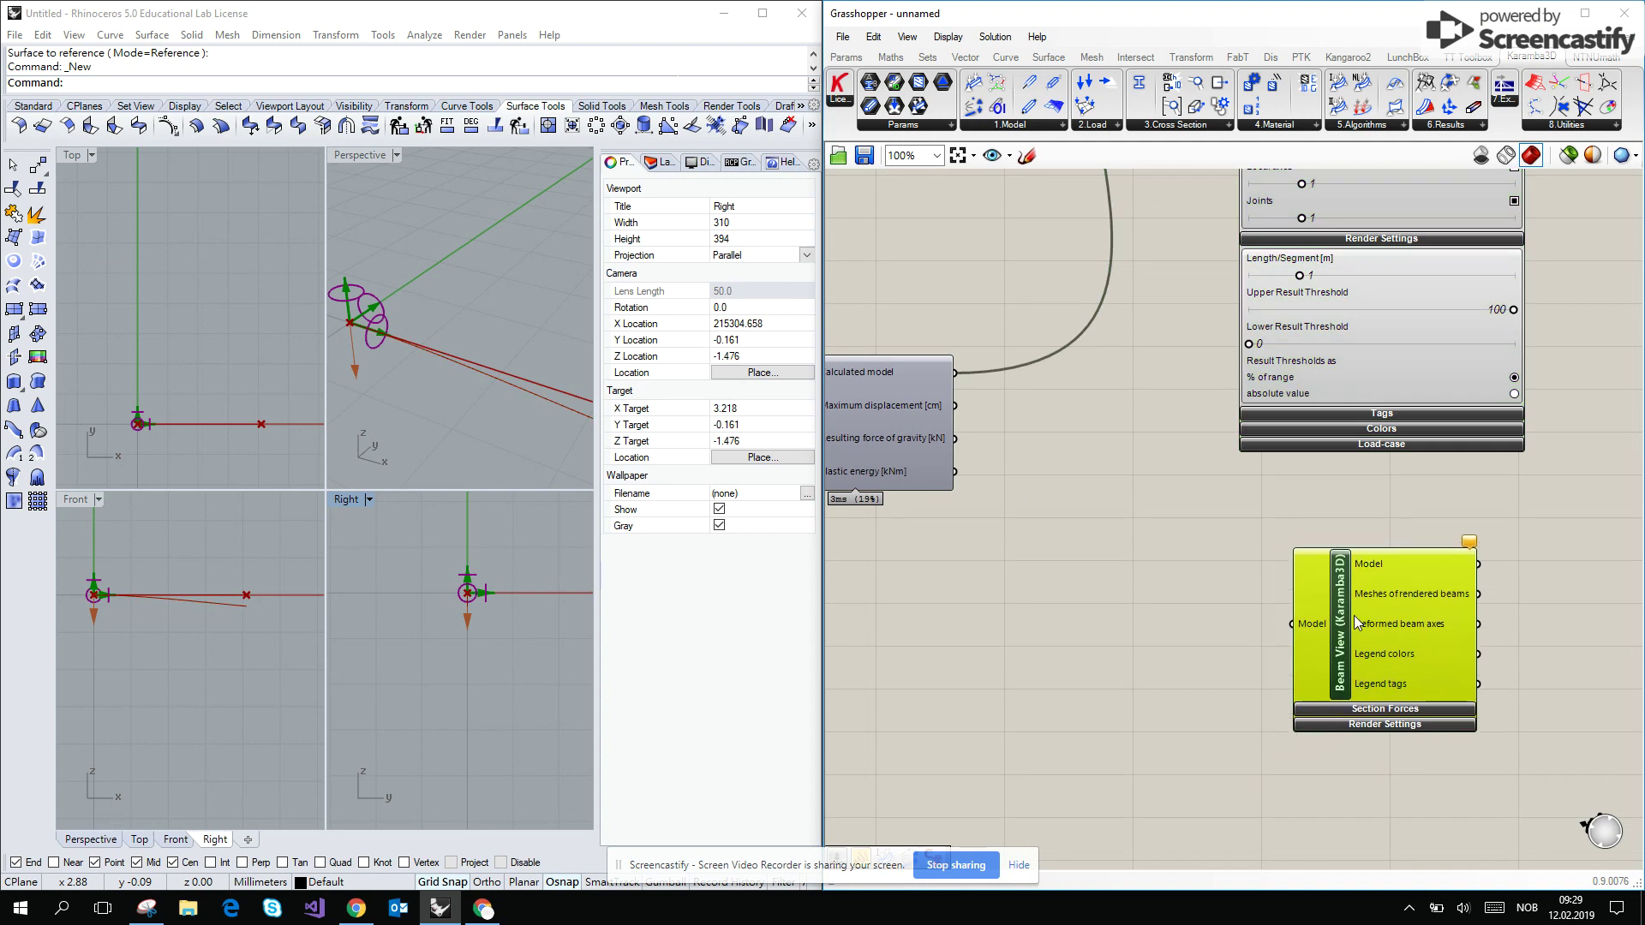
Wire Analyze's Calculated model output into Beam View's Model input and reposition it
left_click_drag(956, 374, 1284, 599)
mouse_move(430, 310)
right_mouse_down()
mouse_move(367, 279)
mouse_move(514, 371)
mouse_move(390, 338)
mouse_move(377, 302)
mouse_move(410, 321)
right_mouse_up()
scroll(470, 365, "up", 6)
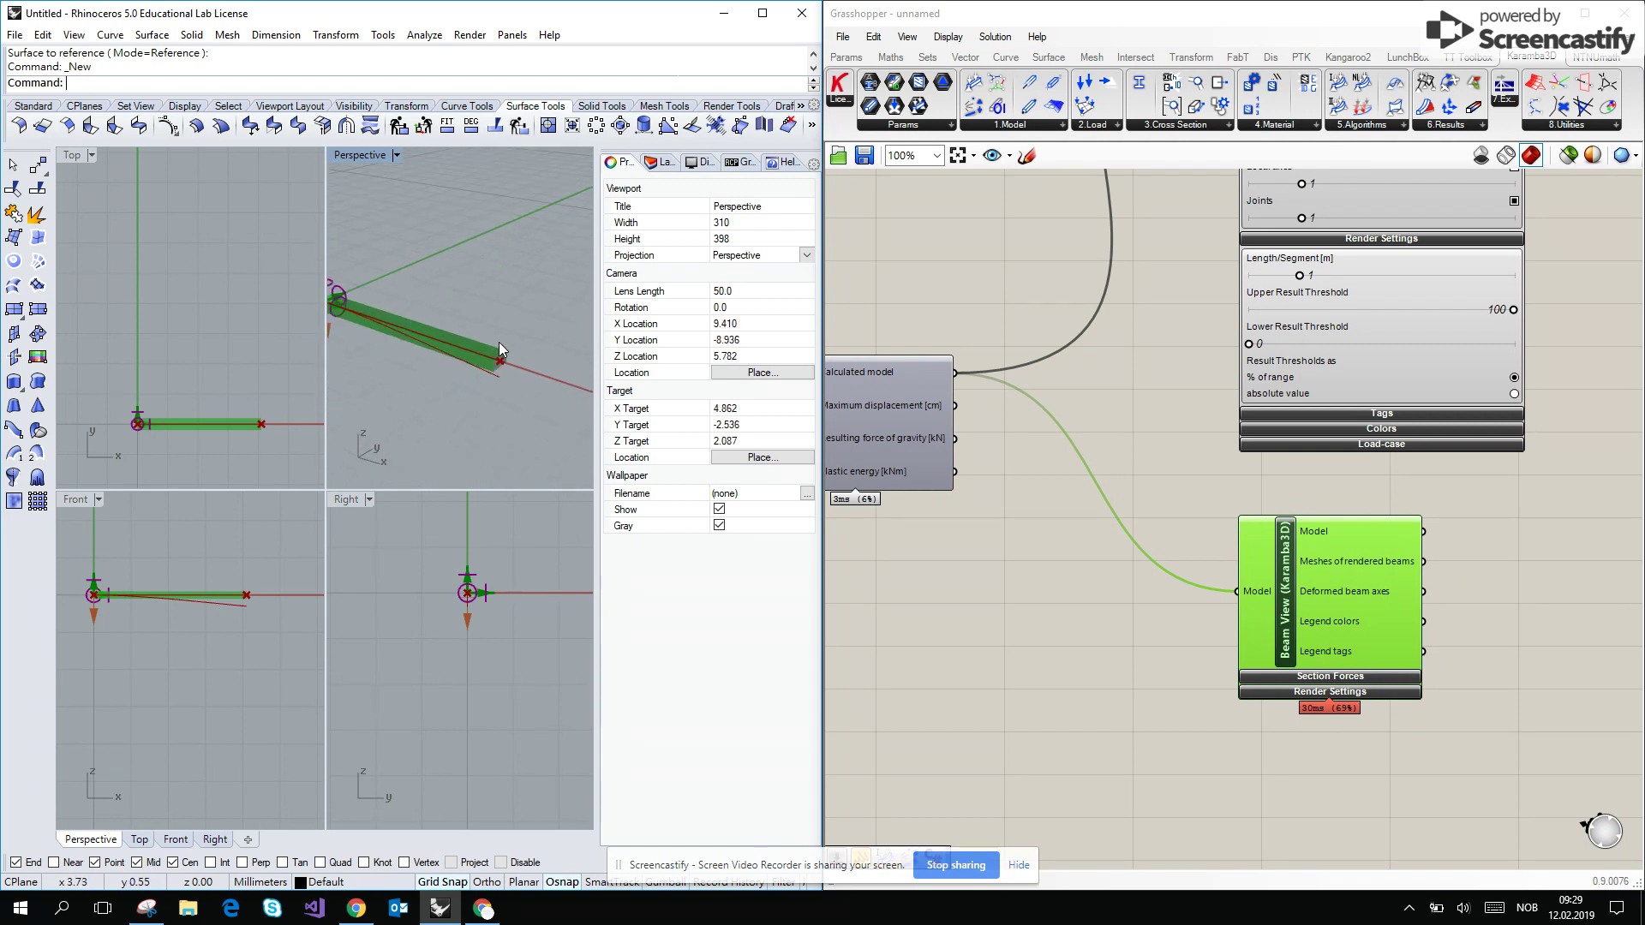
scroll(1137, 580, "down", 3)
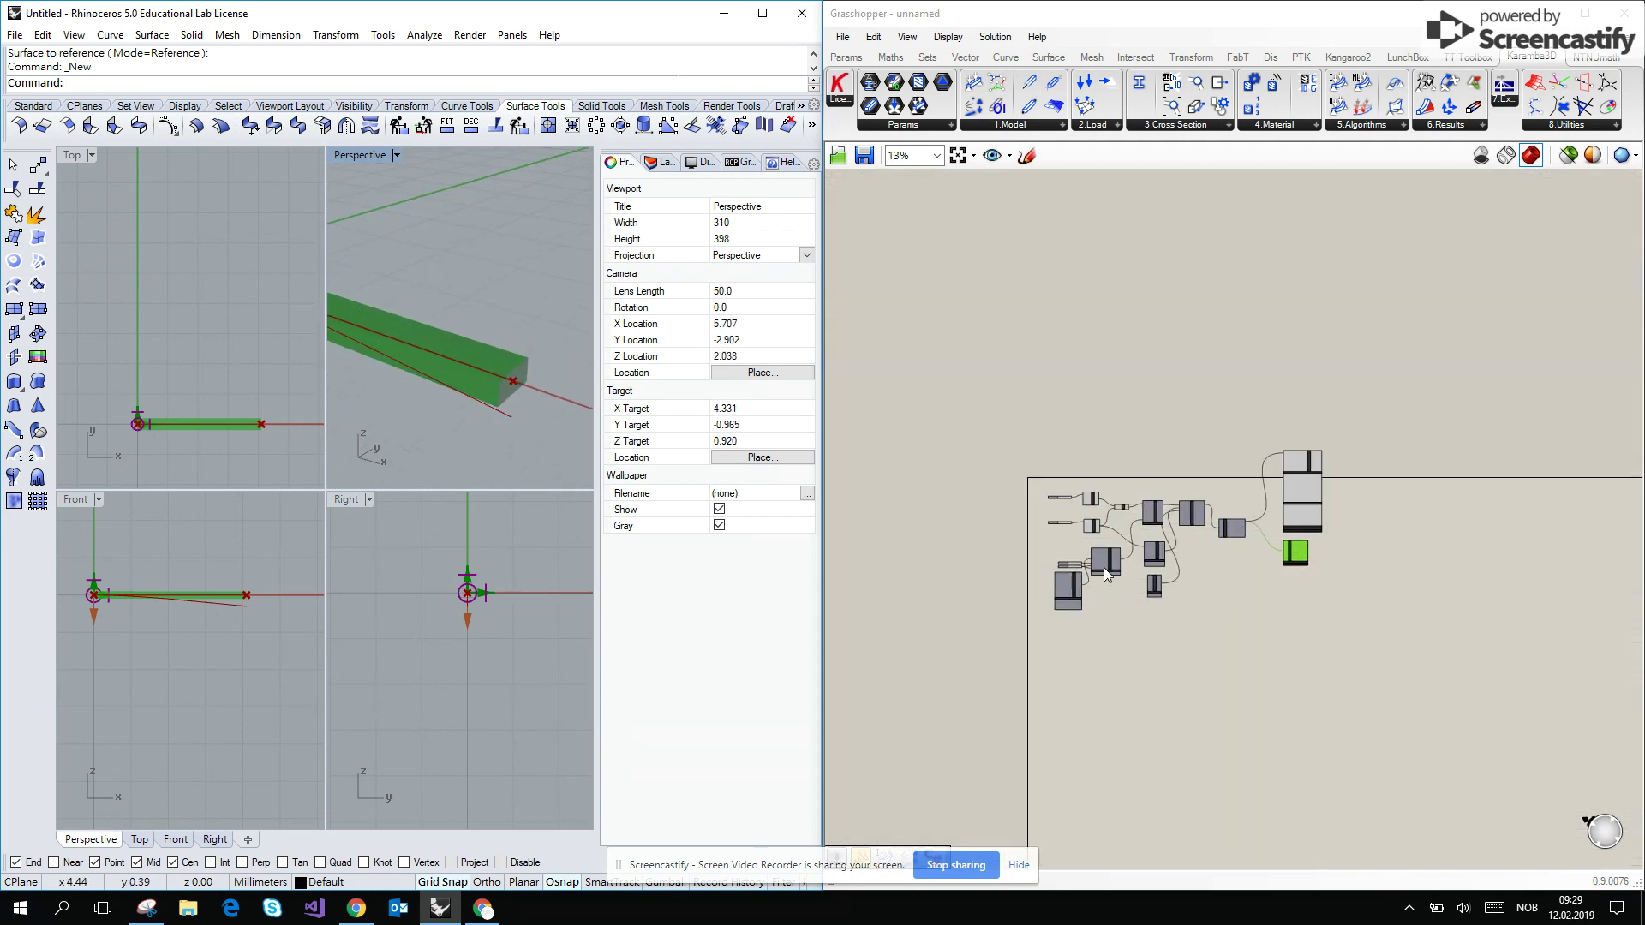
scroll(1138, 579, "up", 6)
scroll(1137, 582, "up", 2)
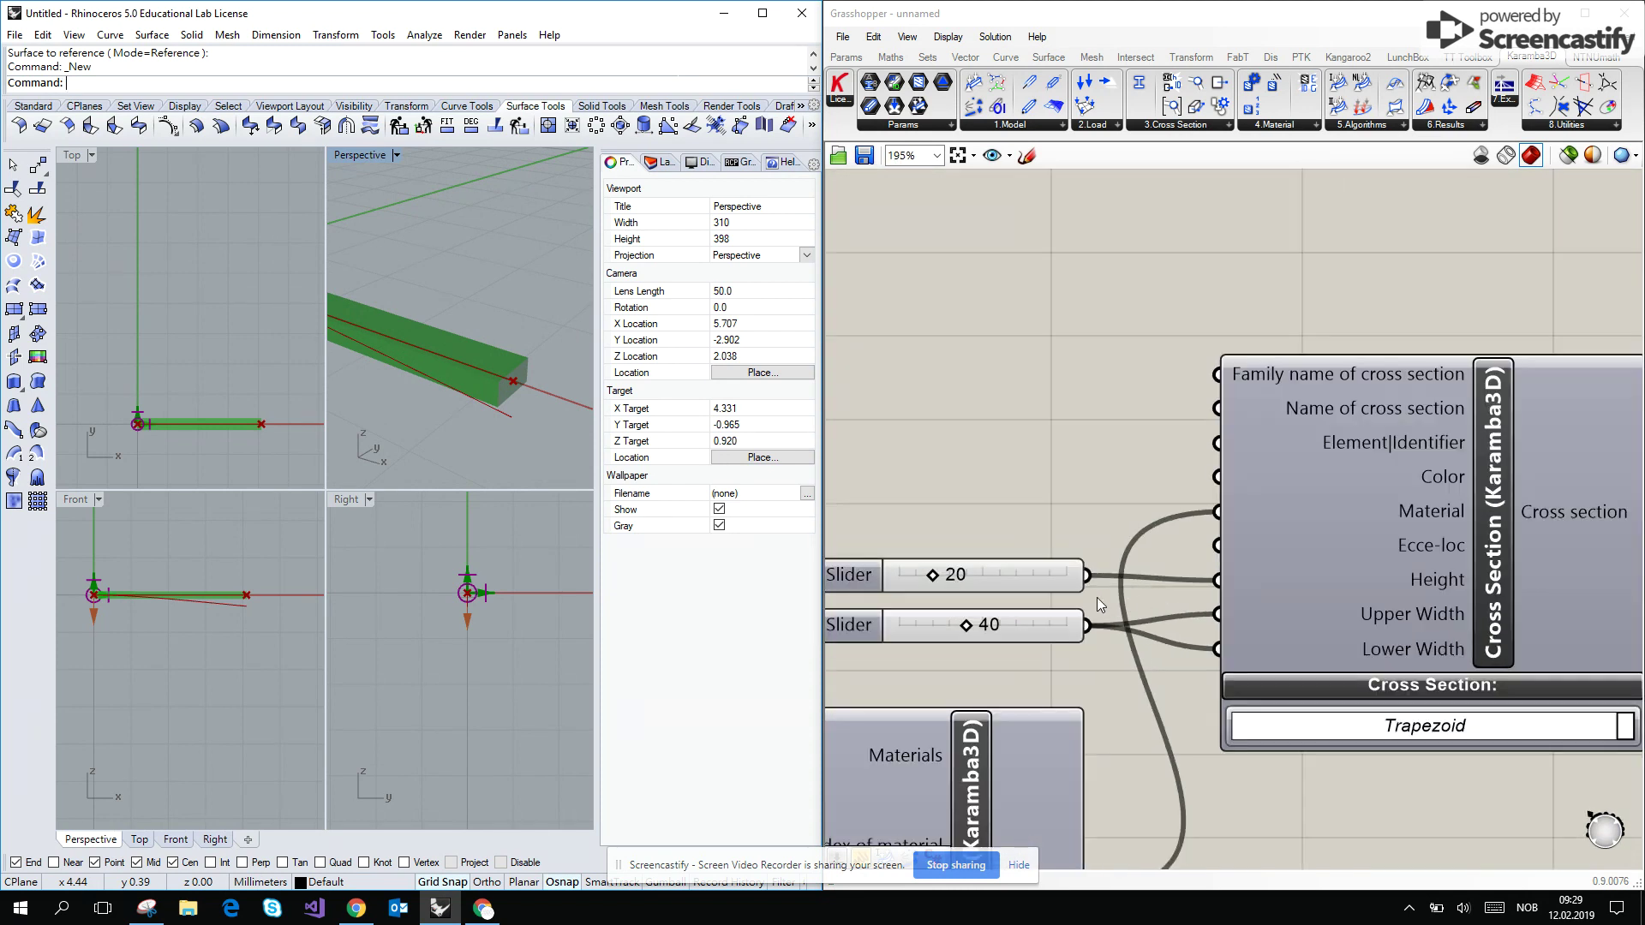
Set the Height slider to 40 and the width slider to 20
left_click_drag(934, 572, 967, 572)
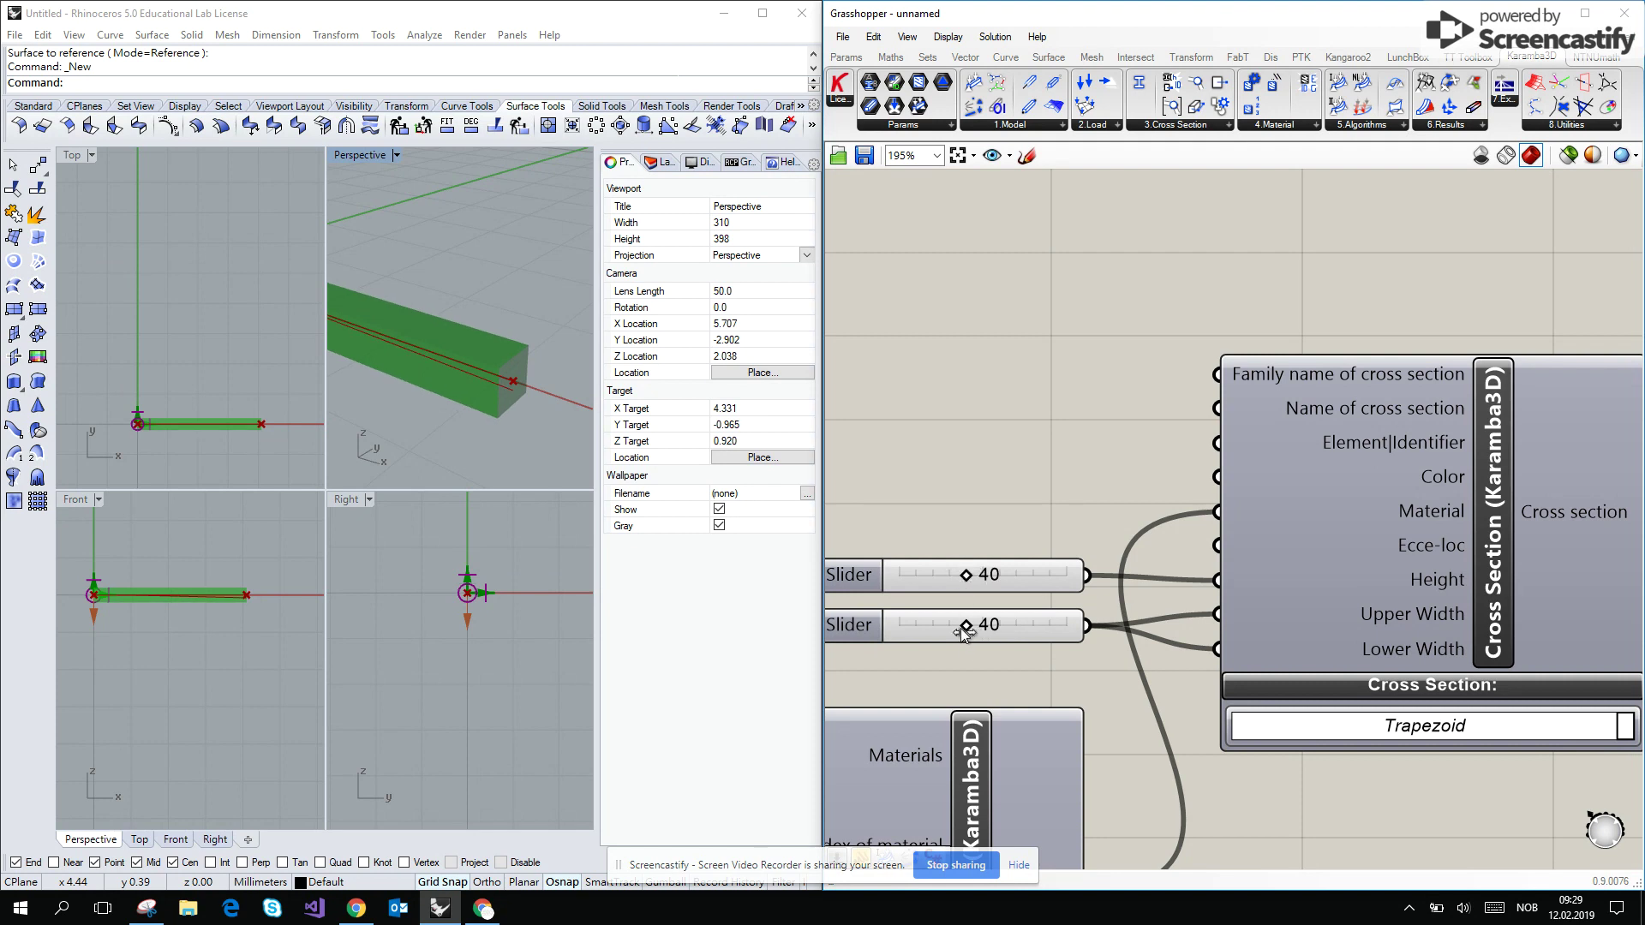
left_click_drag(969, 629, 933, 634)
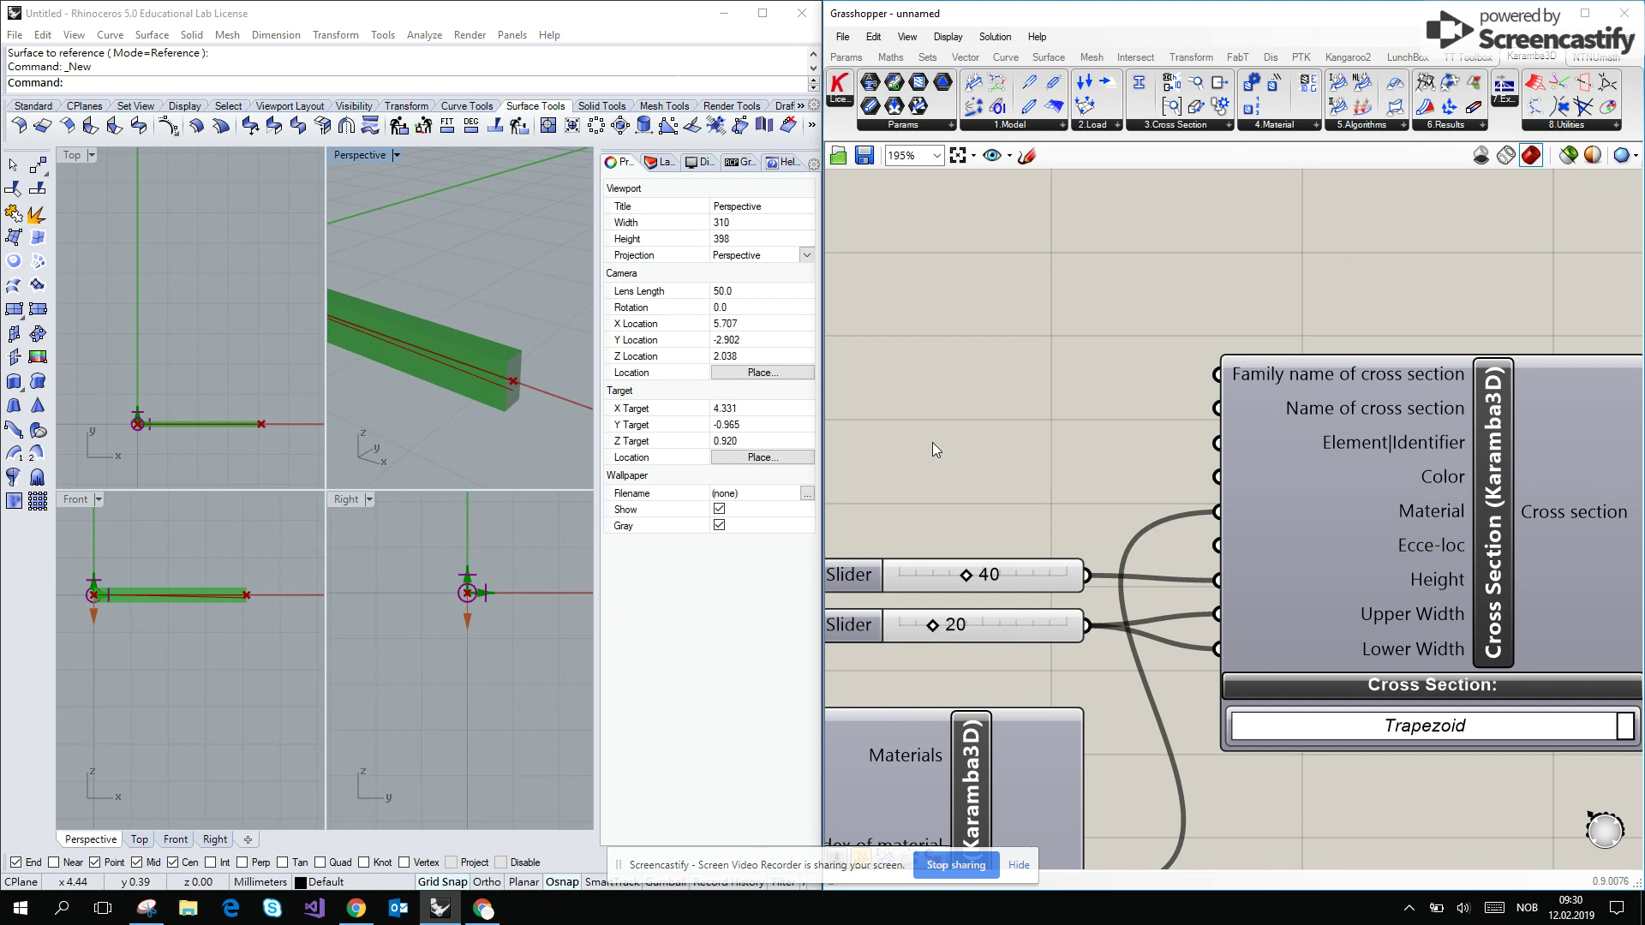